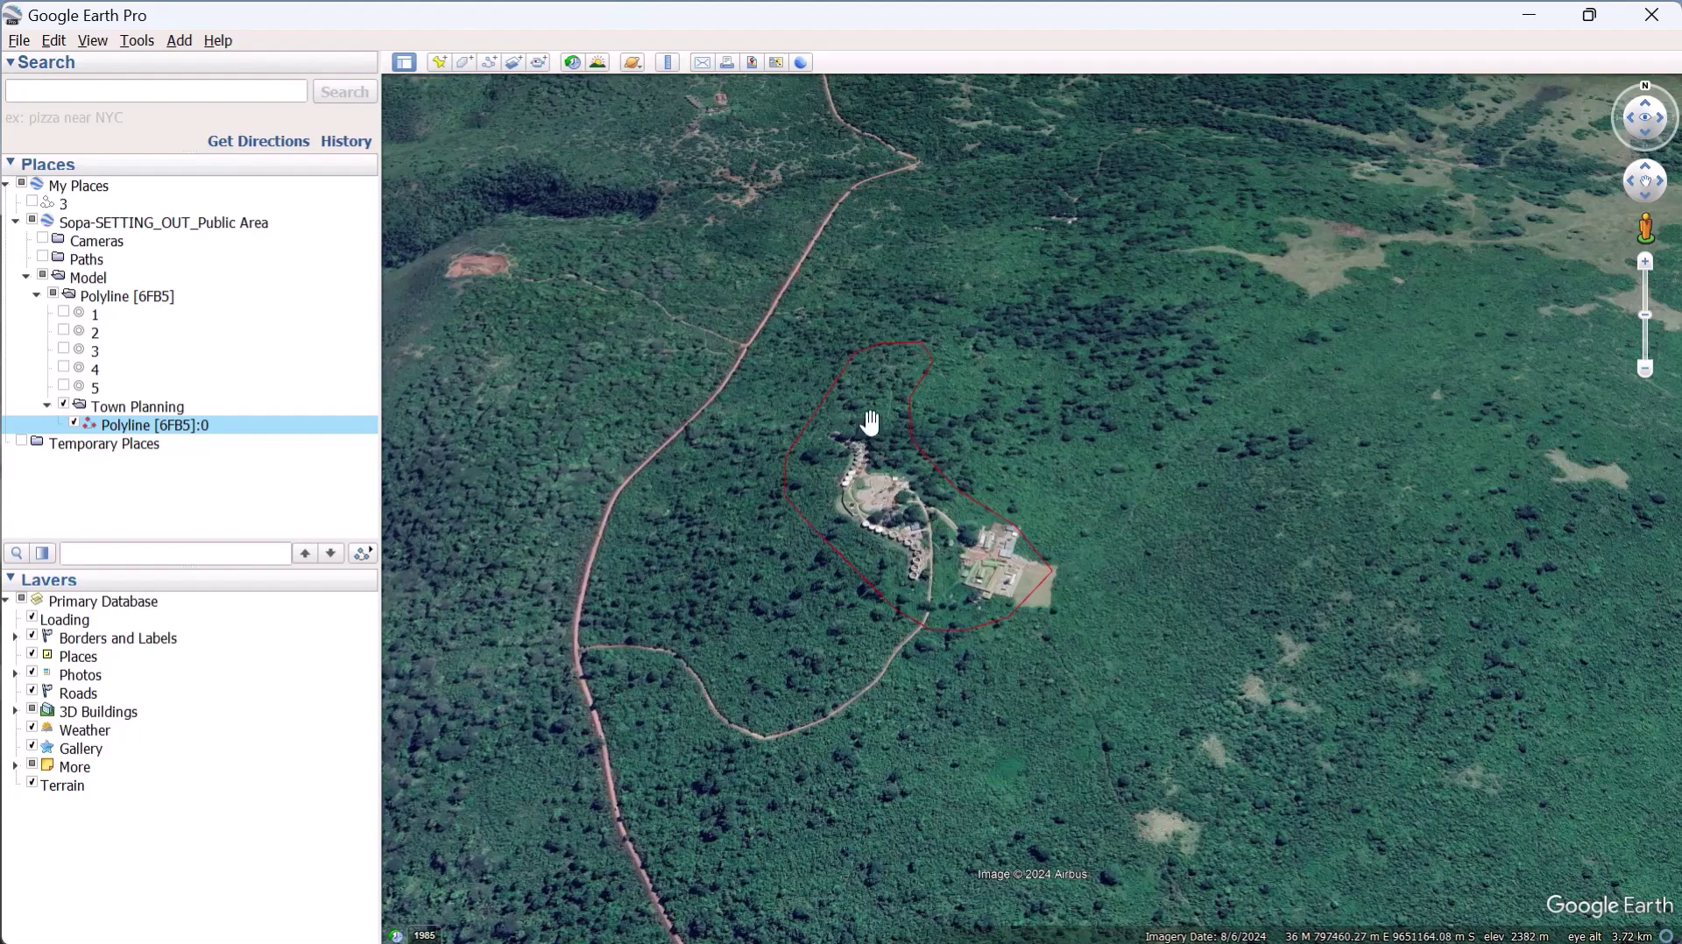
Step: Confirm the 3D view options with Universal Transverse Mercator coordinates and Meters, Kilometers as the units of measurement
scroll(872, 418, up, 1)
scroll(845, 373, up, 1)
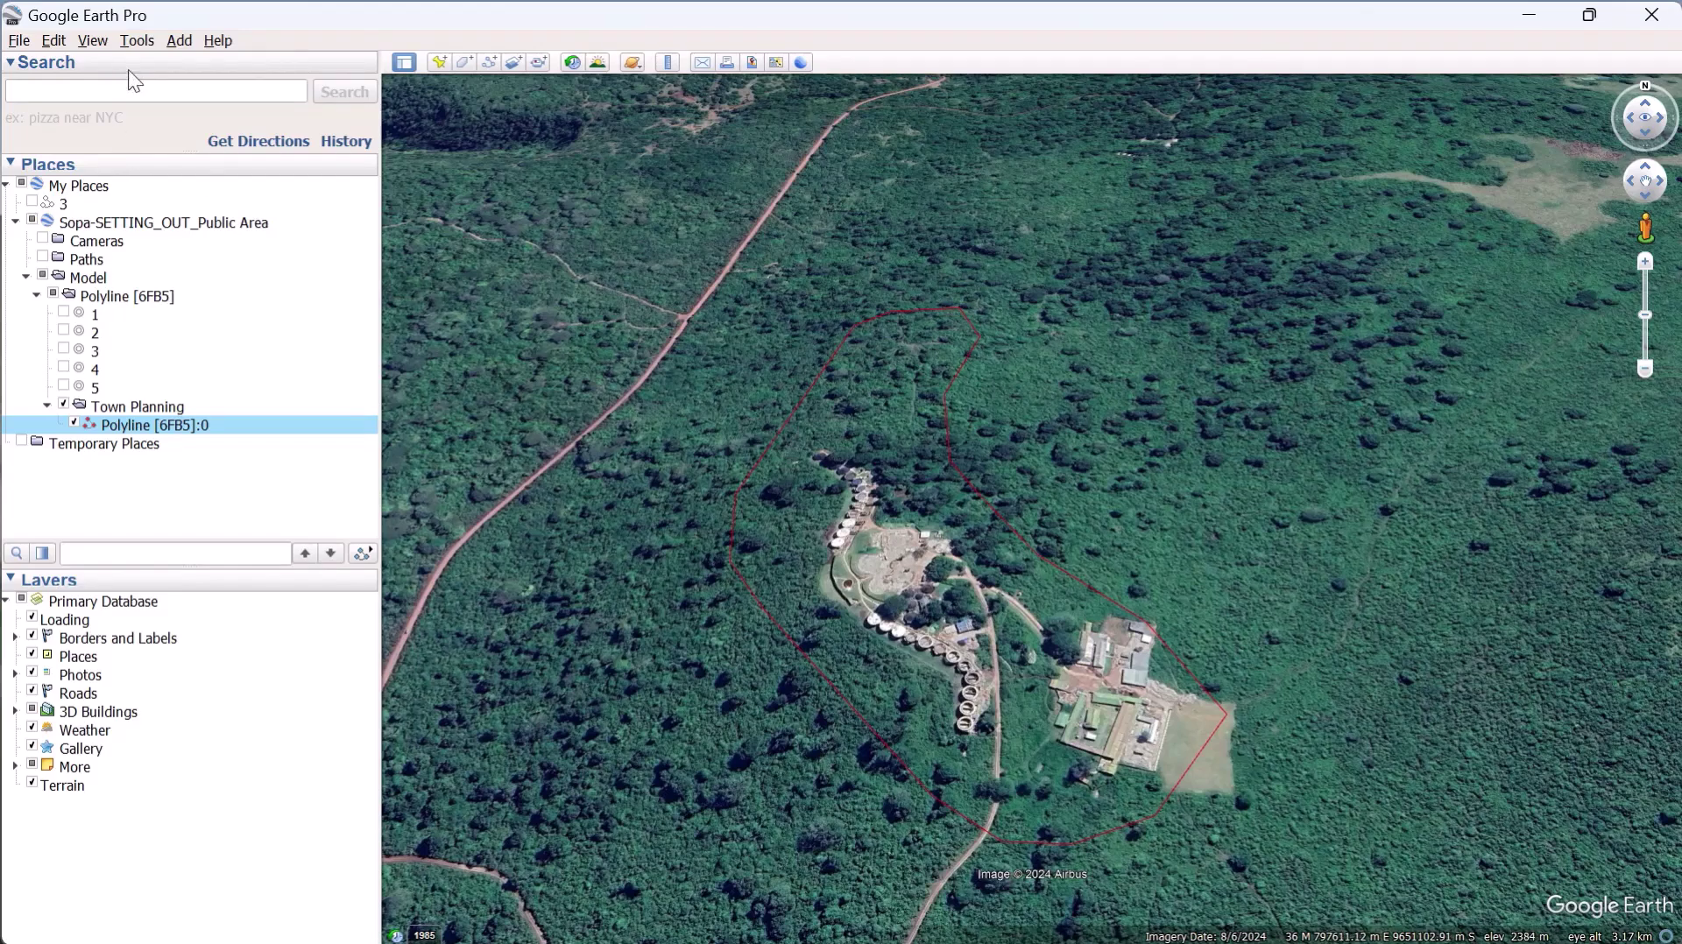
click(138, 43)
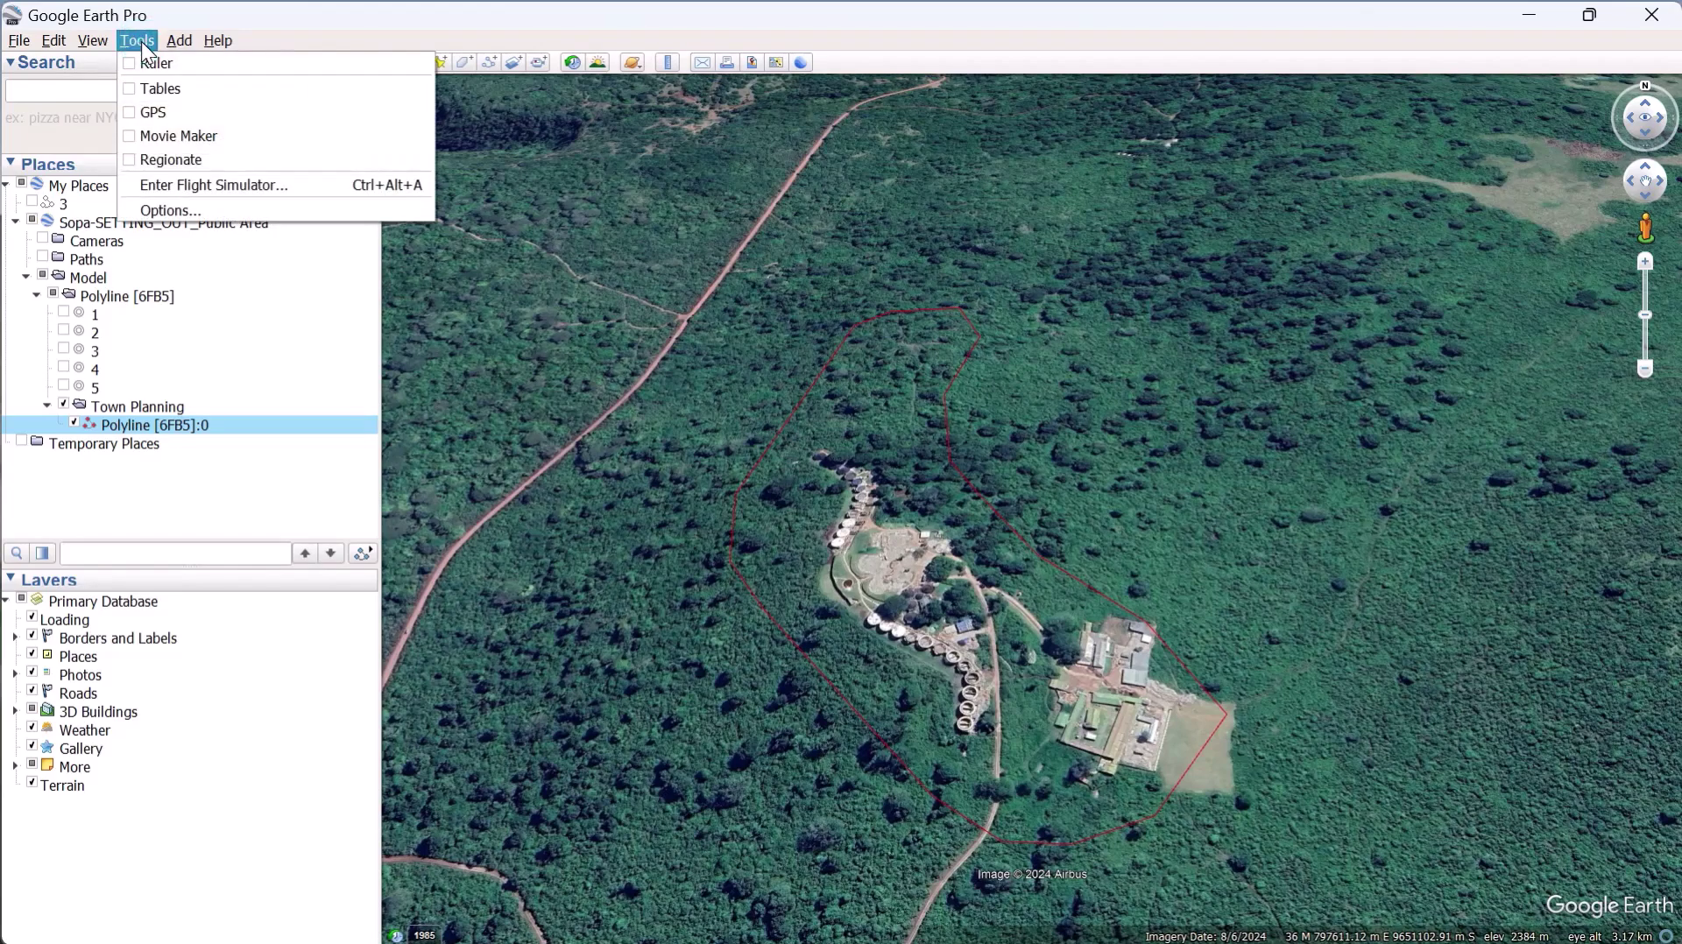
click(169, 209)
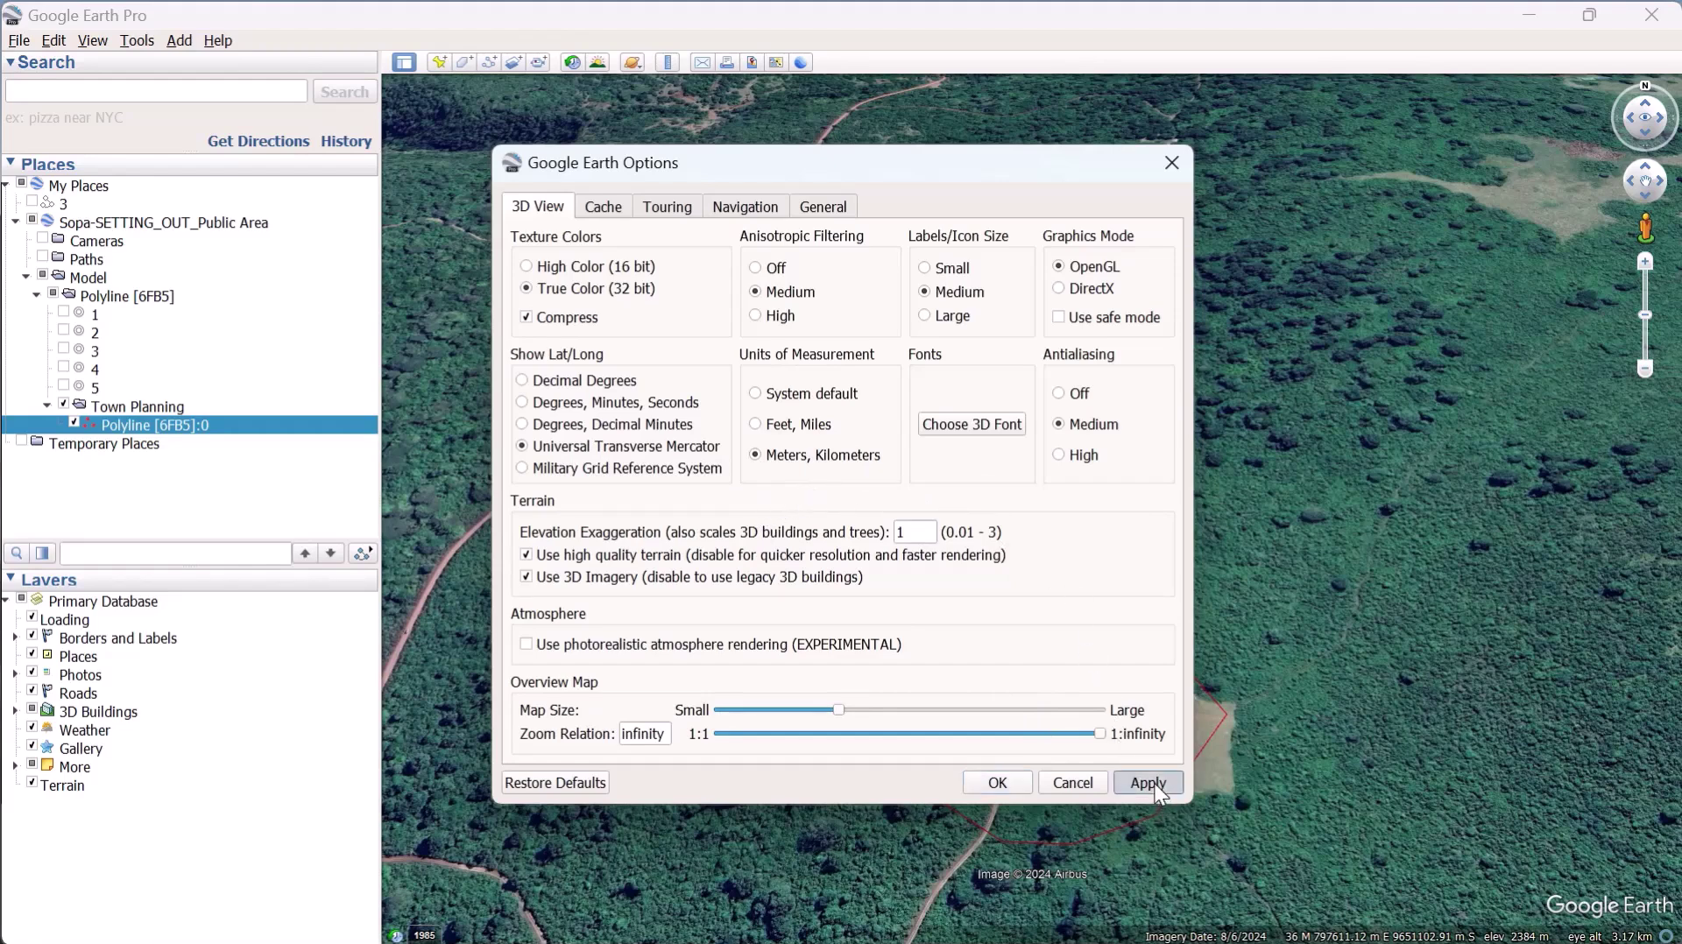
click(998, 782)
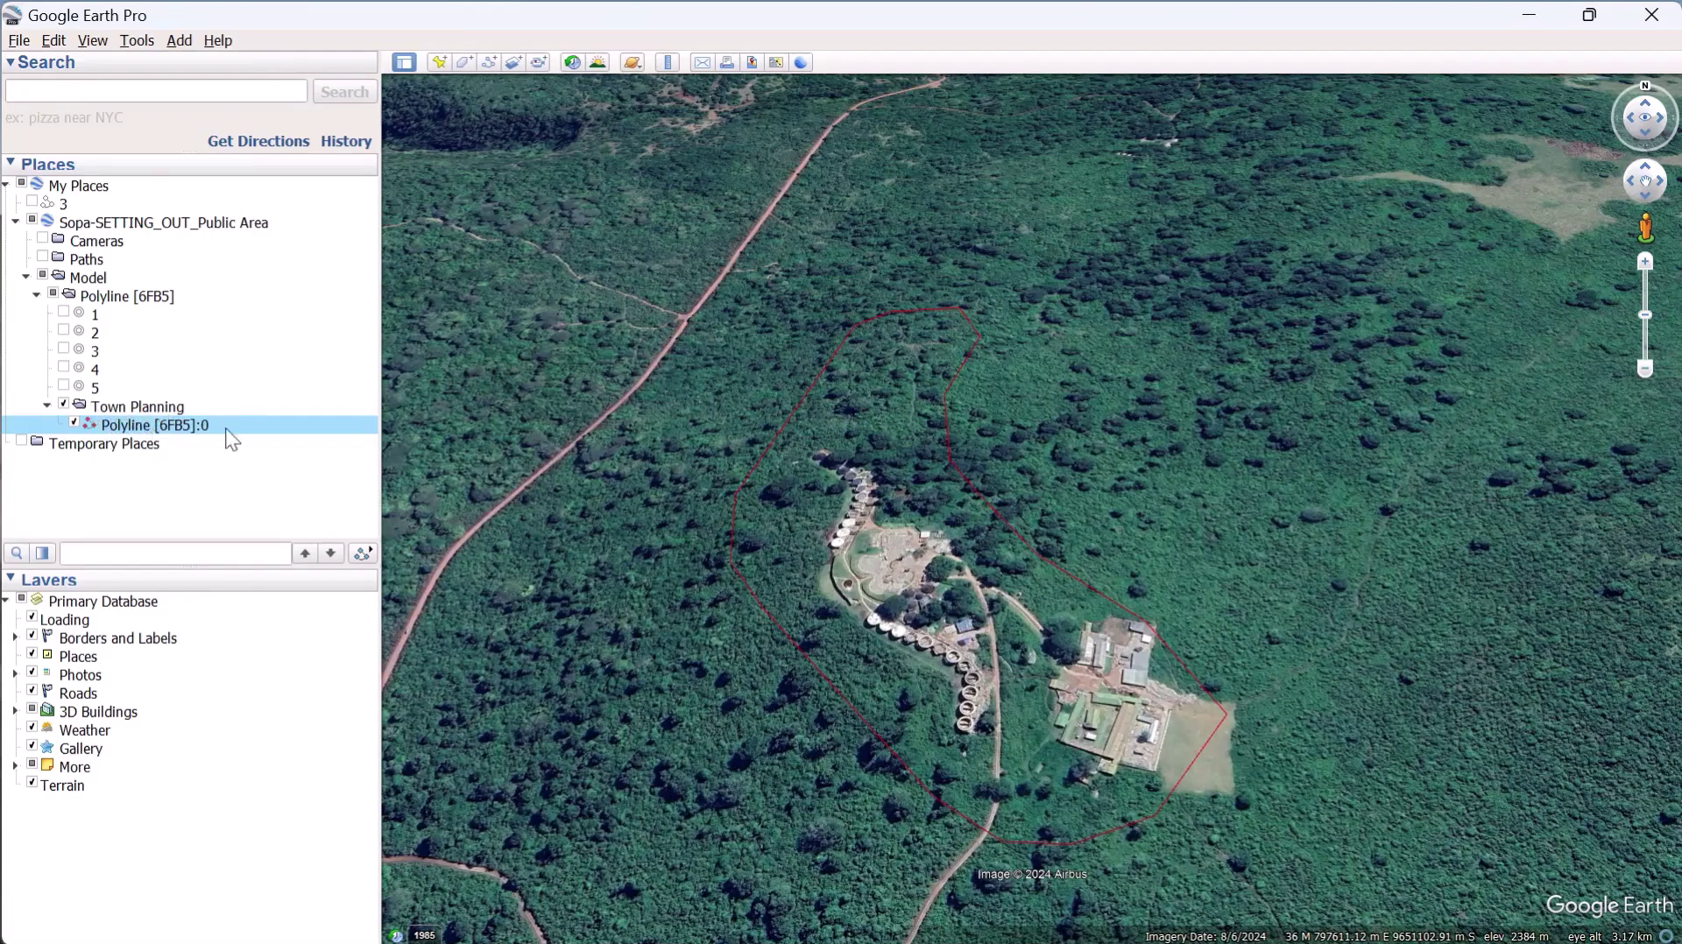
Step: Examine the site boundary by hiding and reshowing its polyline, and view the site north-up from directly above
click(73, 424)
click(75, 424)
middle_drag(870, 421, 871, 552)
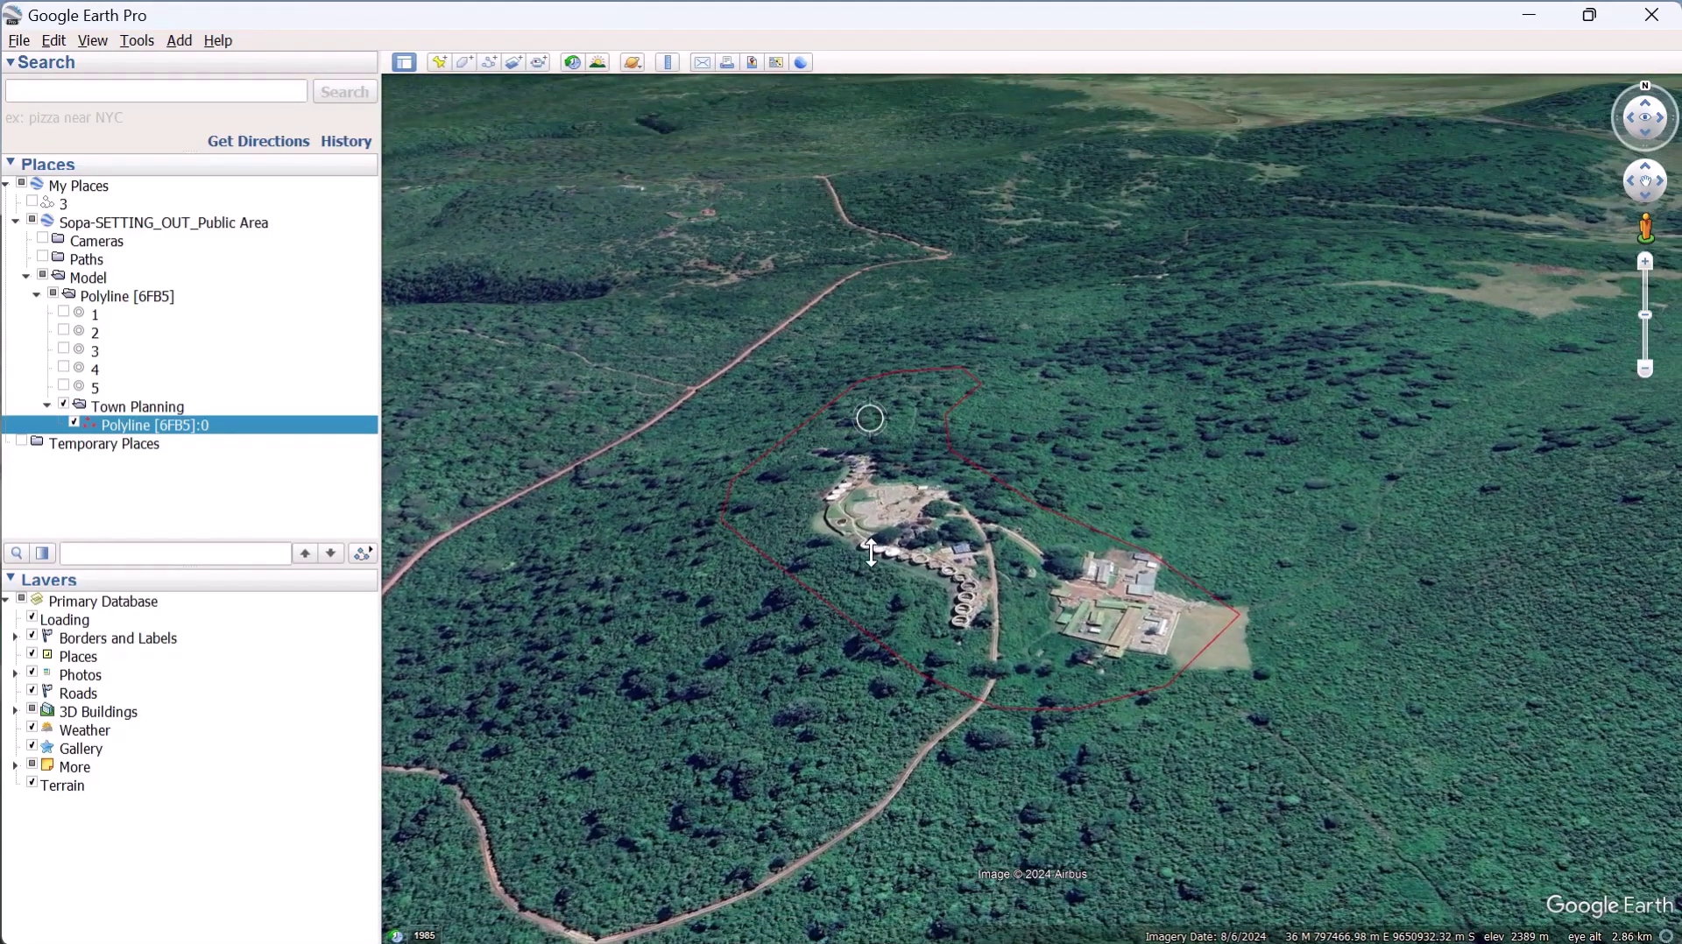
middle_drag(870, 552, 859, 367)
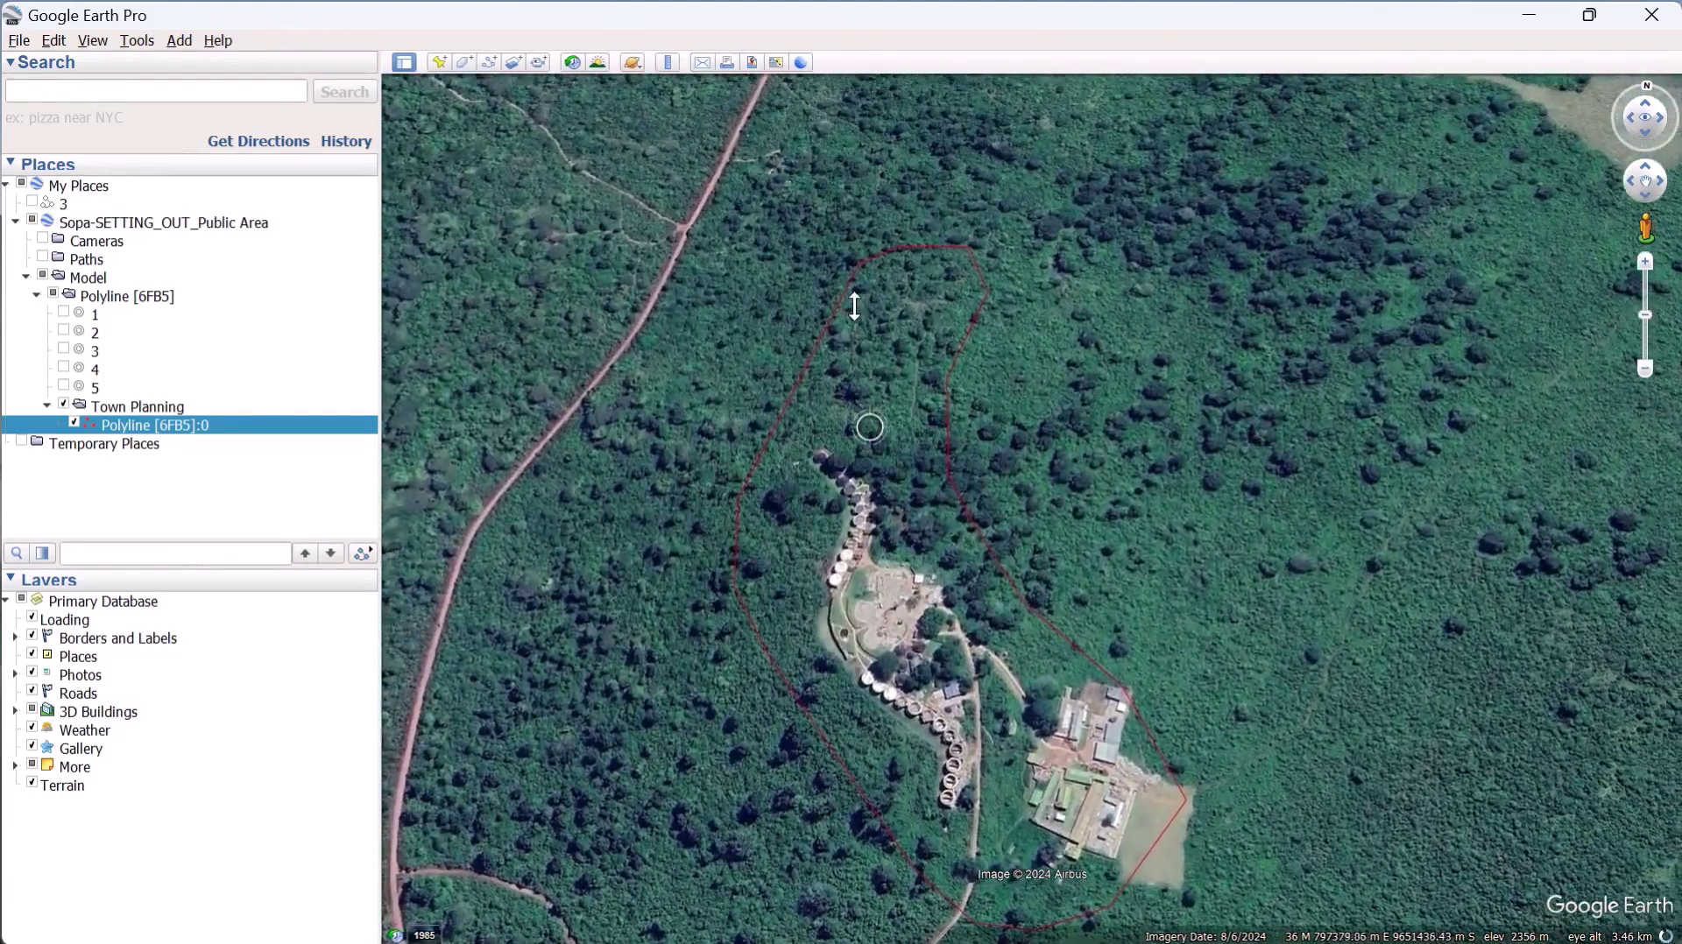
middle_drag(855, 306, 835, 102)
middle_drag(891, 368, 892, 350)
drag(1641, 117, 1646, 106)
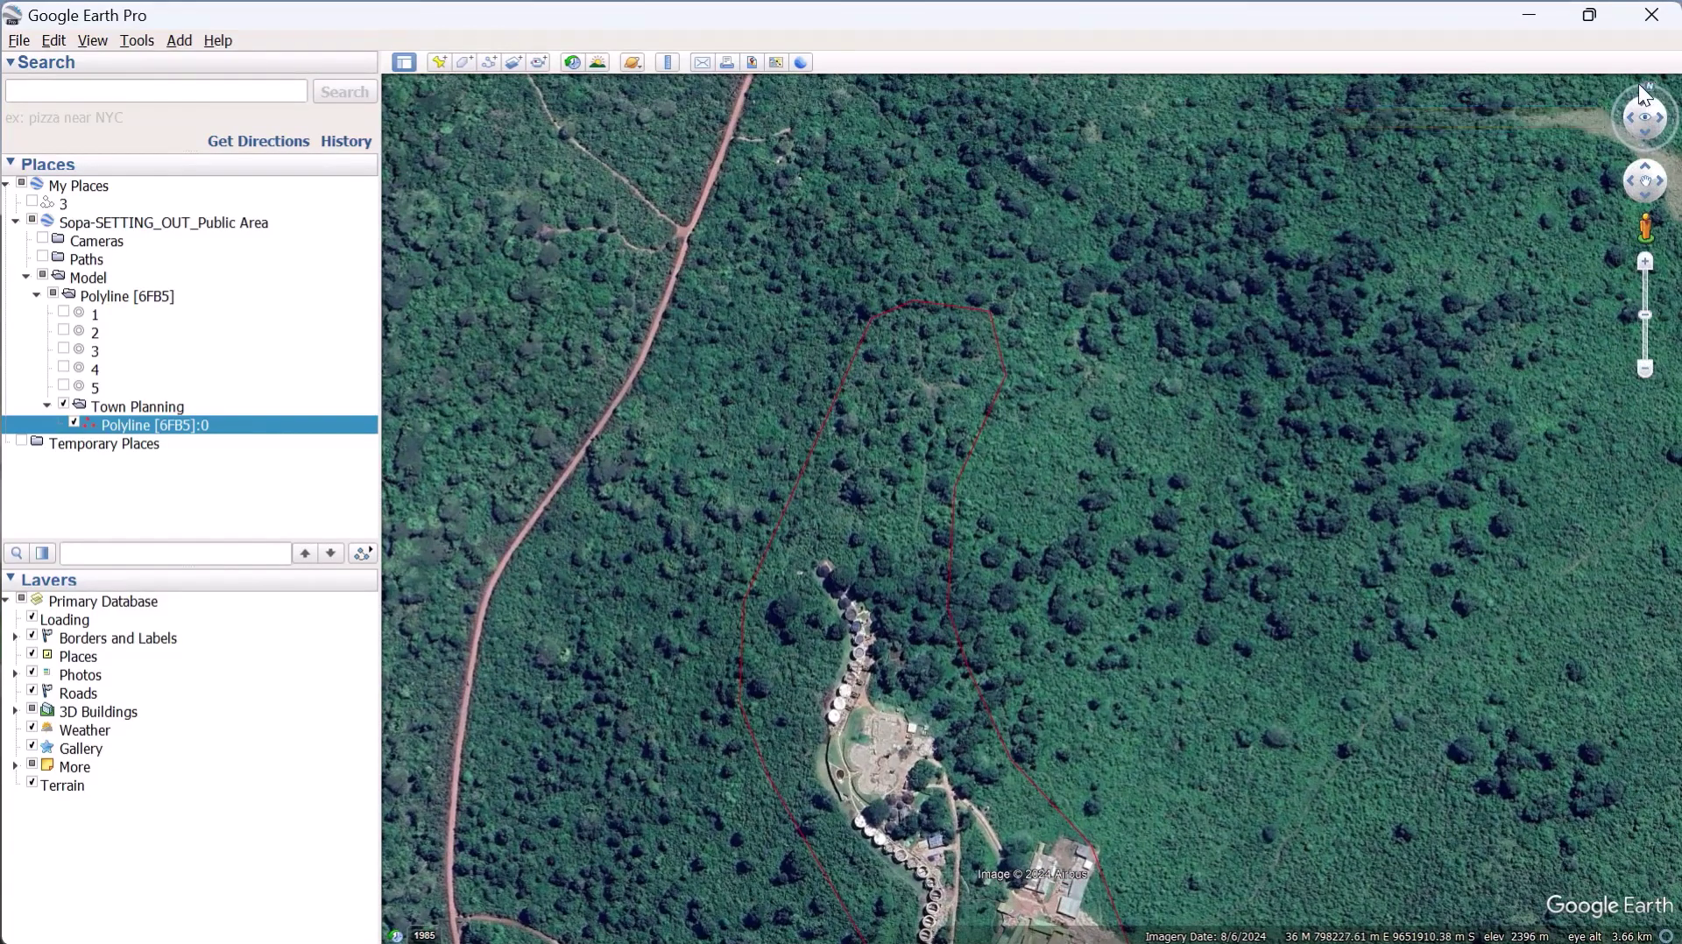
double_click(1638, 84)
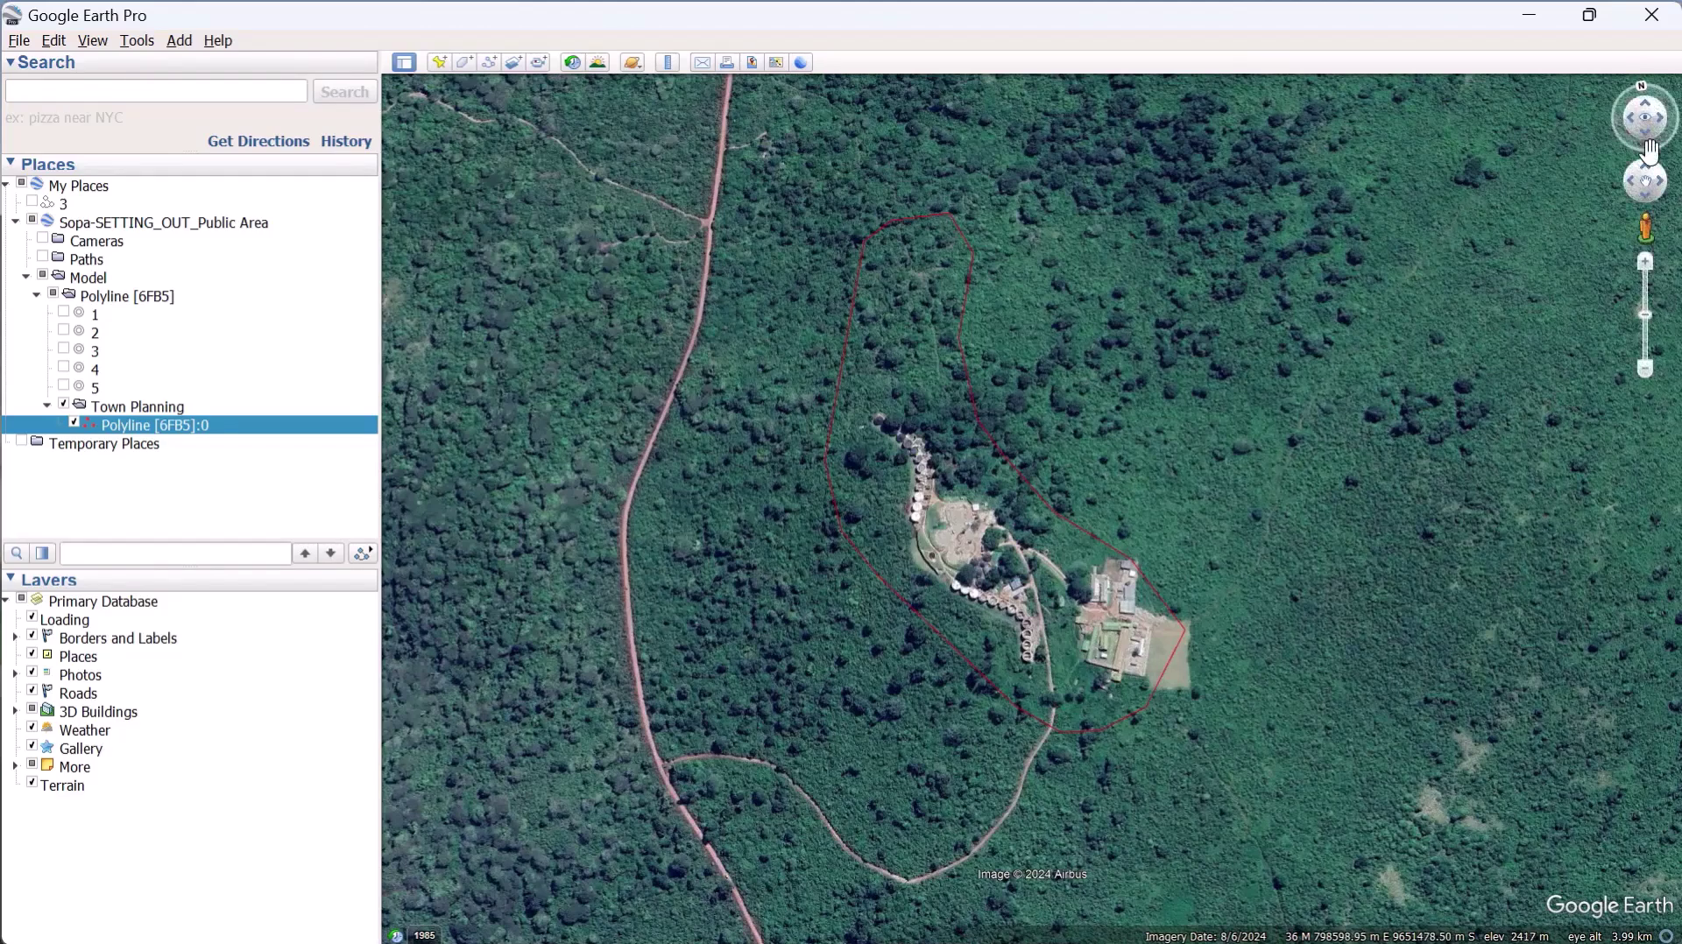
middle_drag(1071, 685, 1071, 546)
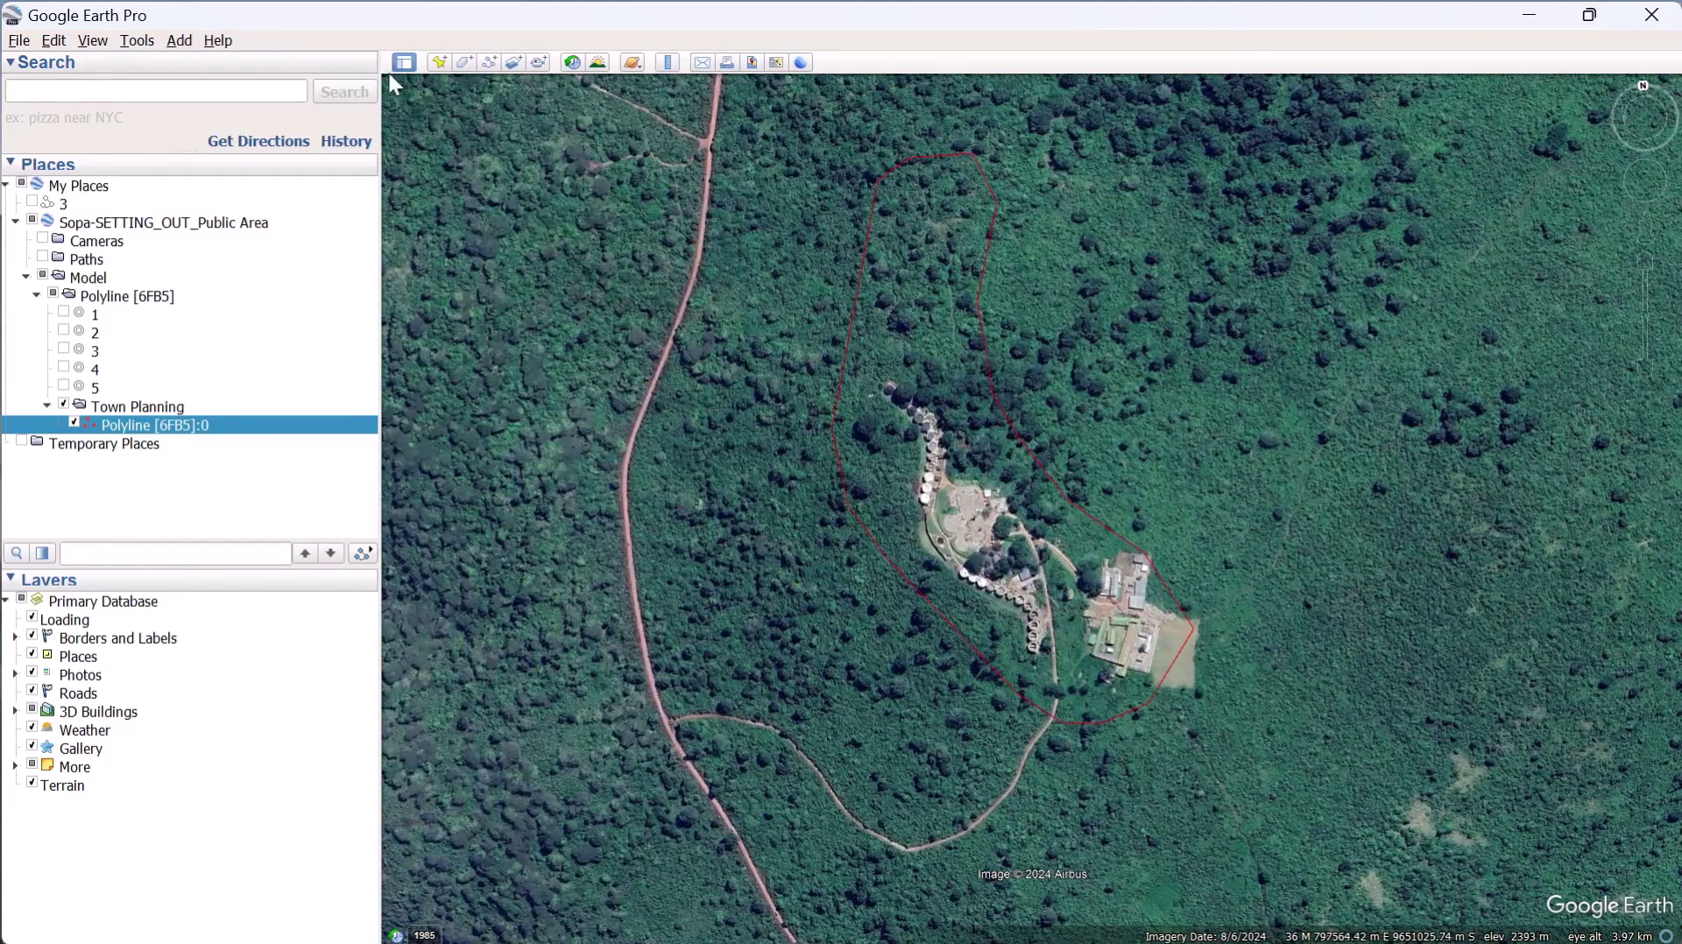
Step: Start a new path and trace it freehand in dense back-and-forth lines covering the whole area inside the site boundary
click(489, 64)
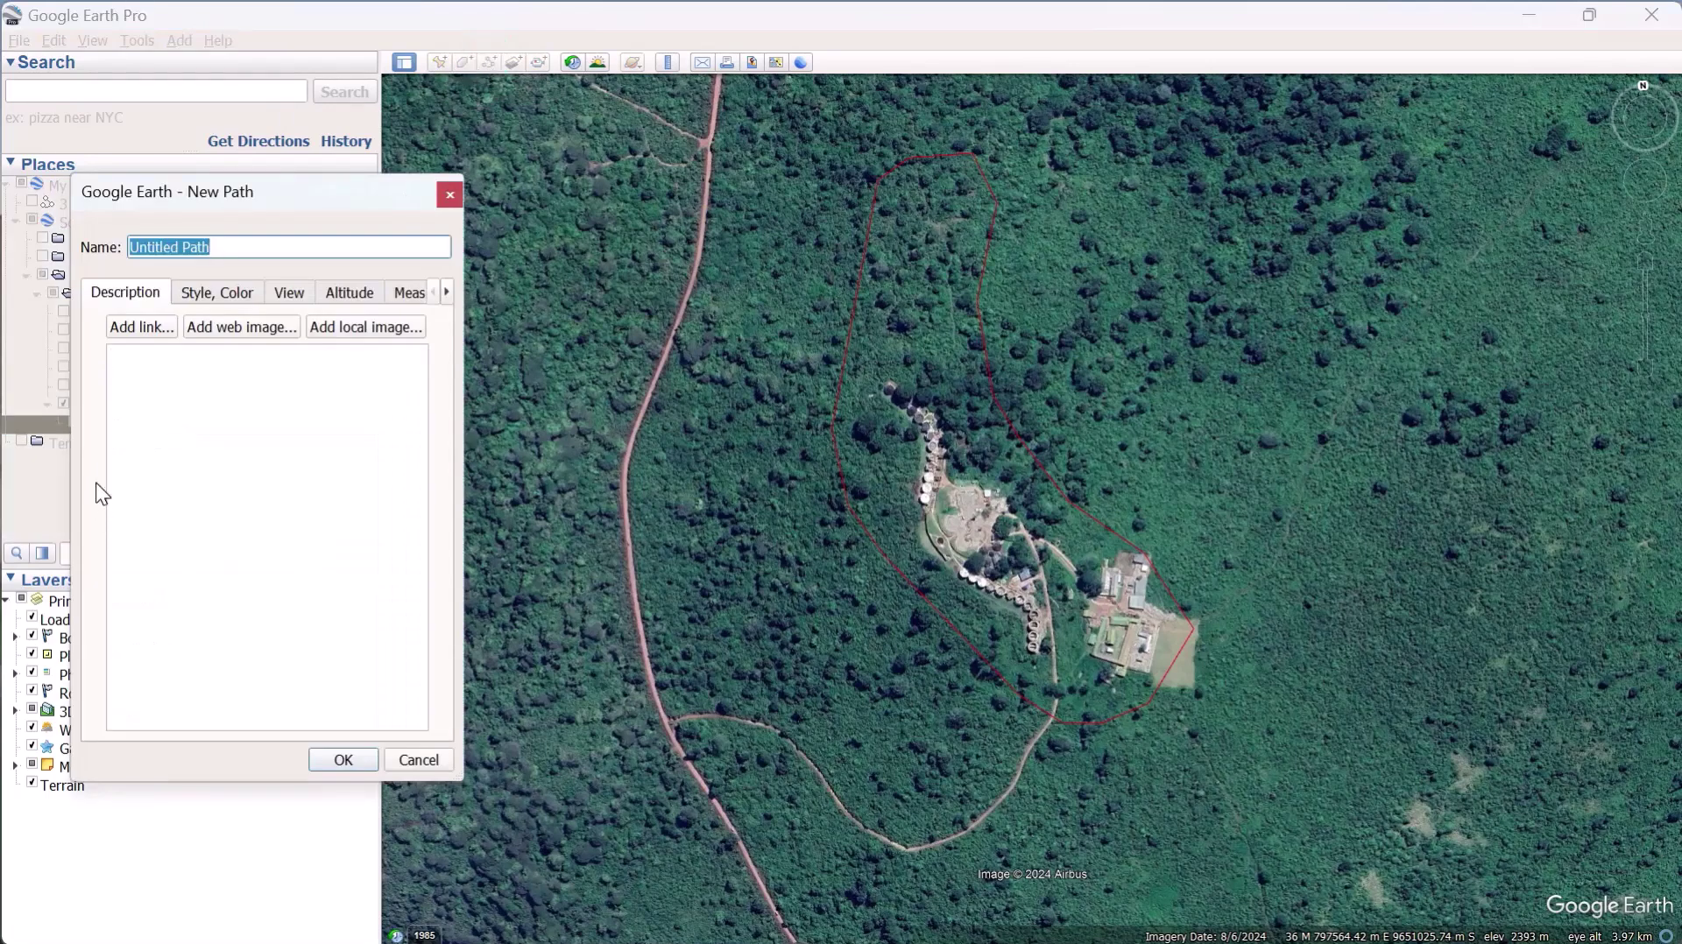
drag(295, 203, 243, 213)
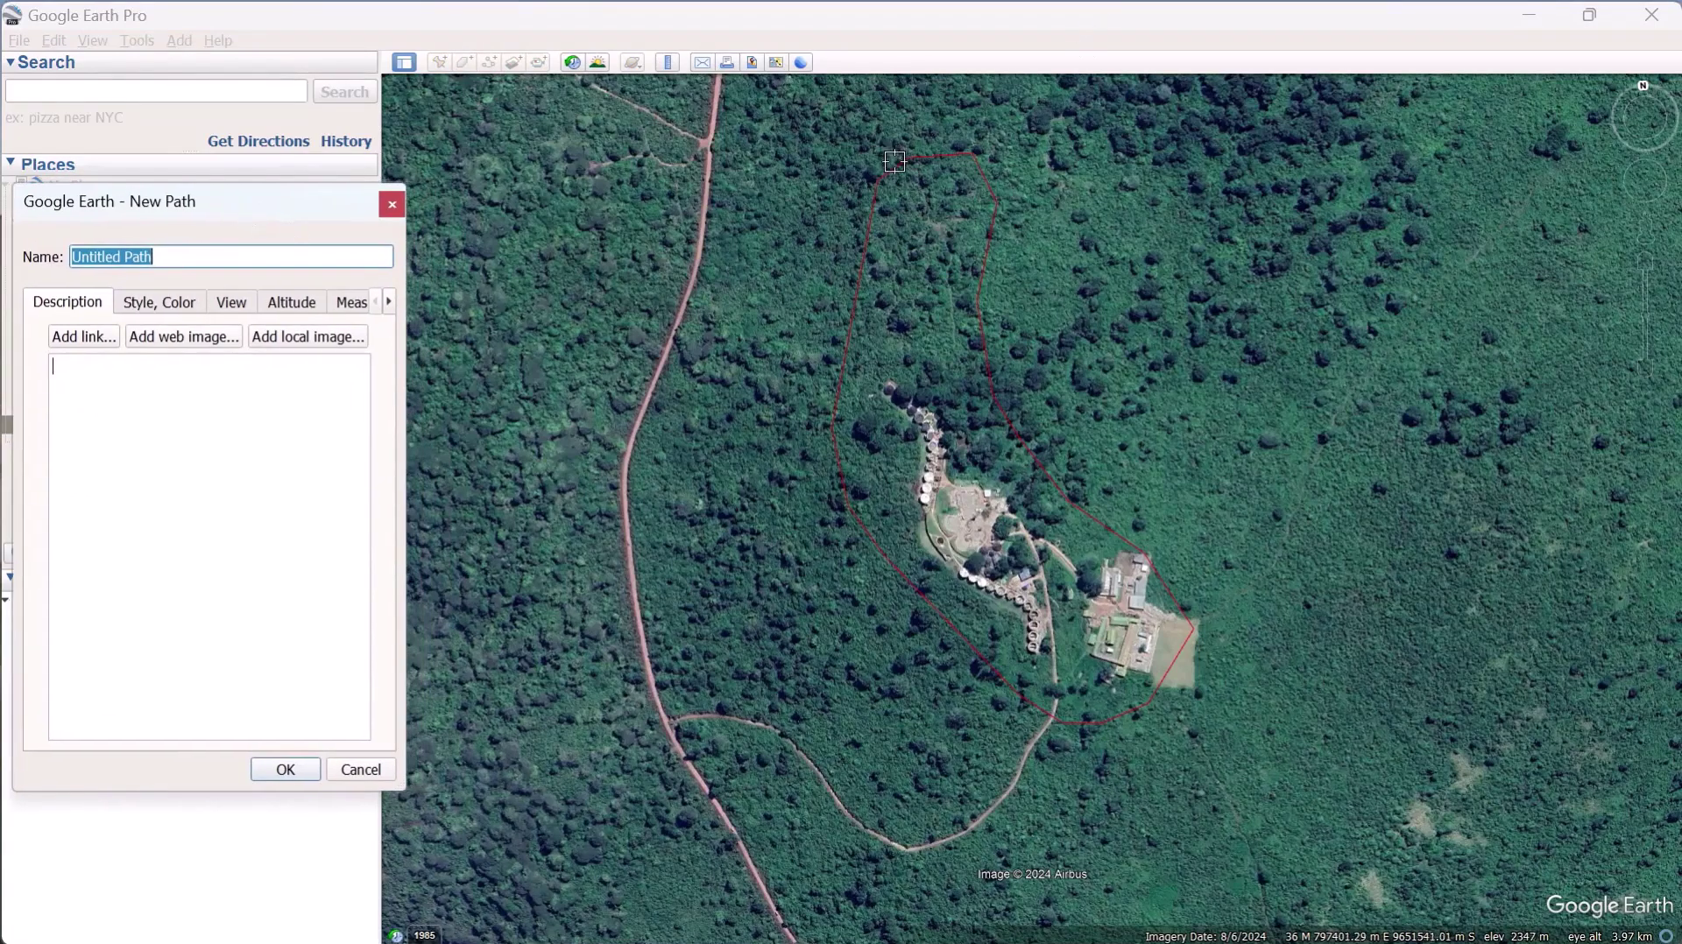
mouse_move(889, 163)
mouse_down()
mouse_move(990, 169)
mouse_move(879, 185)
mouse_move(983, 201)
mouse_move(873, 199)
mouse_move(982, 218)
mouse_move(911, 220)
mouse_move(919, 247)
mouse_move(983, 262)
mouse_move(862, 254)
mouse_move(983, 275)
mouse_move(961, 289)
mouse_move(841, 238)
mouse_move(953, 256)
mouse_move(943, 276)
mouse_move(885, 273)
mouse_move(997, 302)
mouse_move(868, 289)
mouse_move(850, 307)
mouse_move(997, 310)
mouse_move(878, 308)
mouse_move(846, 326)
mouse_move(1019, 335)
mouse_move(857, 318)
mouse_move(1006, 330)
mouse_move(854, 340)
mouse_move(1016, 349)
mouse_move(848, 349)
mouse_move(876, 367)
mouse_move(1018, 366)
mouse_move(871, 357)
mouse_move(1023, 384)
mouse_move(858, 382)
mouse_move(996, 398)
mouse_move(829, 410)
mouse_move(1033, 428)
mouse_move(850, 424)
mouse_move(836, 433)
mouse_move(1024, 433)
mouse_move(833, 443)
mouse_move(1035, 440)
mouse_move(861, 425)
mouse_move(978, 386)
mouse_move(880, 407)
mouse_move(999, 413)
mouse_move(860, 424)
mouse_move(1039, 447)
mouse_move(851, 463)
mouse_move(999, 448)
mouse_move(1012, 471)
mouse_up()
mouse_move(869, 449)
mouse_down()
mouse_move(849, 471)
mouse_move(1053, 469)
mouse_move(847, 473)
mouse_move(1060, 478)
mouse_move(848, 495)
mouse_move(1073, 492)
mouse_move(861, 504)
mouse_move(1109, 518)
mouse_move(862, 523)
mouse_move(858, 497)
mouse_move(1095, 529)
mouse_move(845, 530)
mouse_move(1143, 539)
mouse_move(902, 535)
mouse_move(1134, 539)
mouse_move(976, 546)
mouse_move(903, 574)
mouse_move(1138, 552)
mouse_move(873, 565)
mouse_move(1149, 563)
mouse_move(874, 575)
mouse_move(1156, 574)
mouse_move(1135, 590)
mouse_move(909, 599)
mouse_move(1186, 585)
mouse_move(927, 595)
mouse_move(1152, 578)
mouse_move(1167, 591)
mouse_move(934, 587)
mouse_move(950, 605)
mouse_move(1181, 607)
mouse_move(931, 613)
mouse_move(1191, 615)
mouse_move(953, 623)
mouse_move(1171, 620)
mouse_move(1190, 646)
mouse_move(928, 644)
mouse_move(1196, 635)
mouse_move(1135, 617)
mouse_move(1195, 632)
mouse_up()
mouse_move(947, 559)
mouse_down()
mouse_move(979, 544)
mouse_move(981, 578)
mouse_move(920, 549)
mouse_move(980, 636)
mouse_move(1112, 683)
mouse_move(1051, 667)
mouse_move(1061, 689)
mouse_move(1034, 714)
mouse_move(1064, 734)
mouse_move(990, 697)
mouse_move(978, 666)
mouse_move(1213, 672)
mouse_move(1187, 711)
mouse_move(1179, 631)
mouse_move(1183, 698)
mouse_move(1184, 659)
mouse_move(1125, 666)
mouse_move(1165, 613)
mouse_move(1136, 670)
mouse_move(1126, 580)
mouse_up()
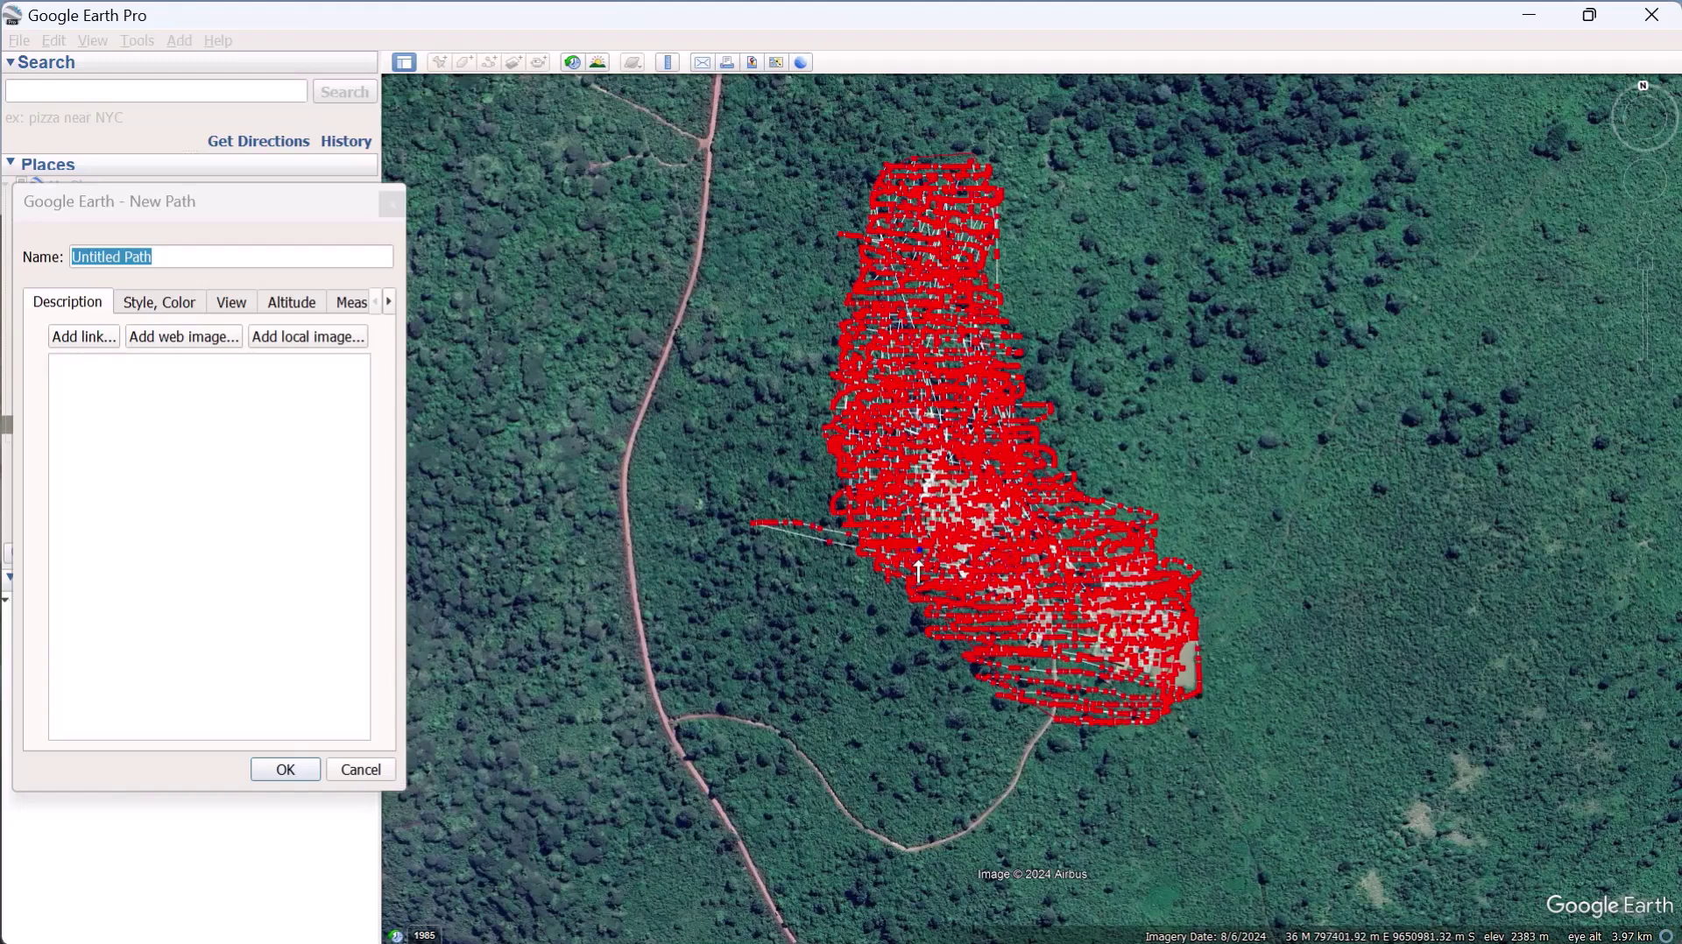
mouse_move(1146, 659)
mouse_down()
mouse_move(1148, 683)
mouse_move(1033, 625)
mouse_move(1038, 605)
mouse_move(914, 479)
mouse_move(931, 488)
mouse_move(998, 250)
mouse_move(1008, 314)
mouse_move(938, 234)
mouse_move(902, 256)
mouse_move(929, 220)
mouse_move(926, 171)
mouse_move(886, 185)
mouse_move(964, 166)
mouse_move(994, 190)
mouse_move(885, 203)
mouse_move(874, 278)
mouse_up()
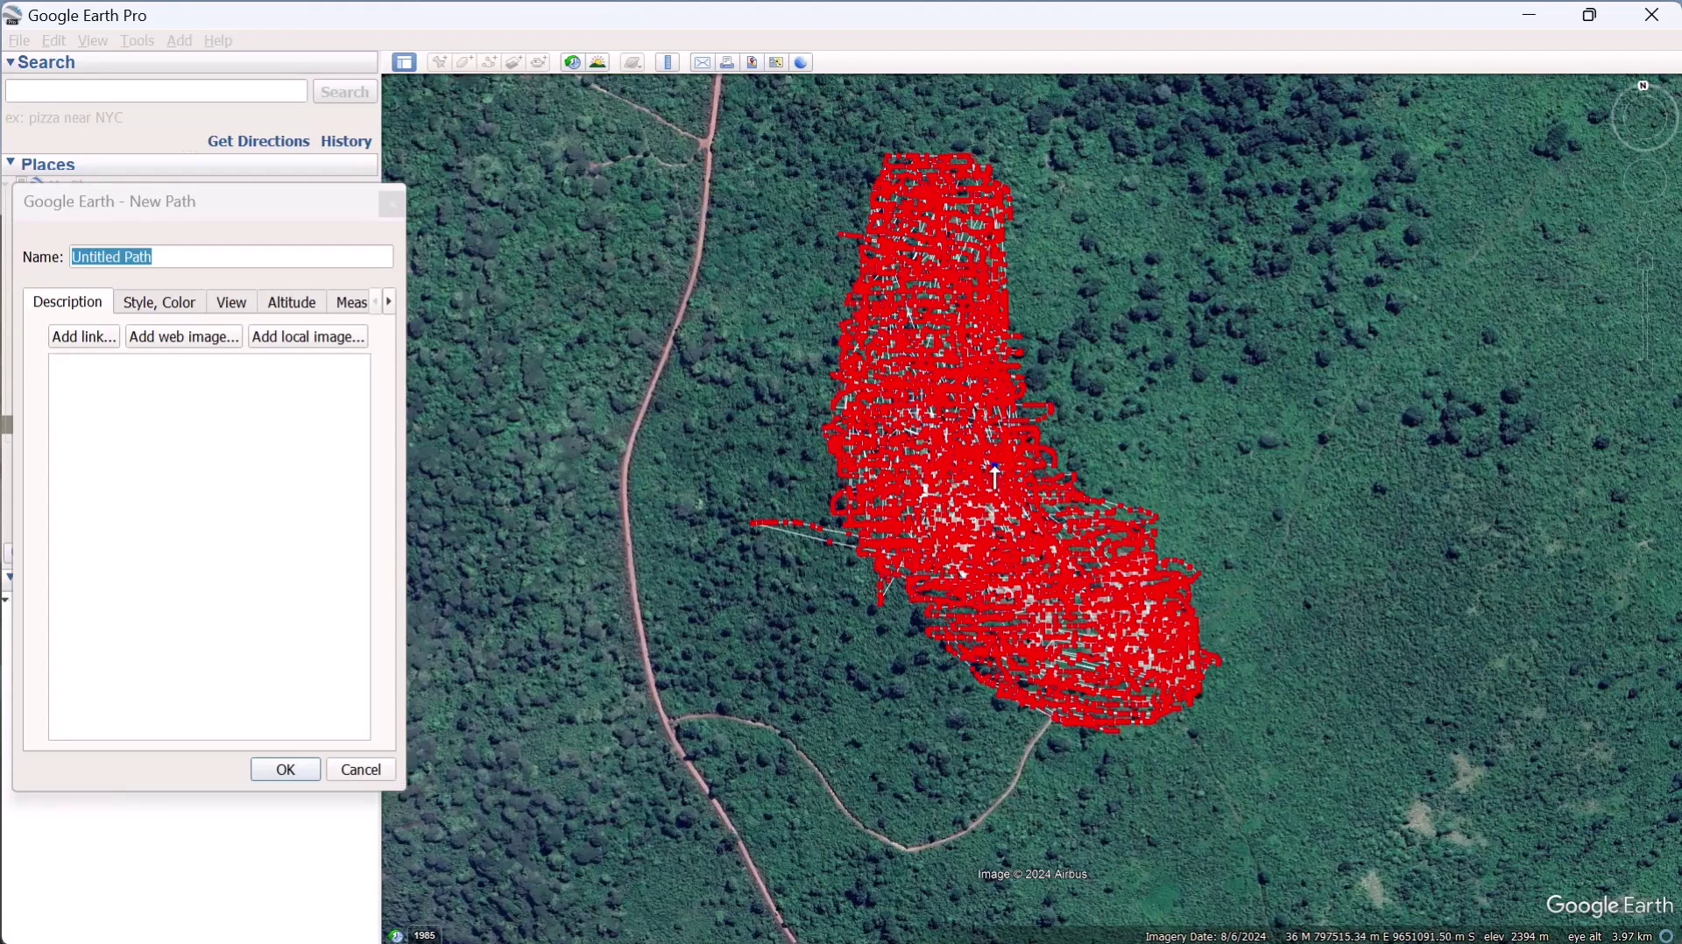
Step: Name the new path TOPO and set its line color to magenta (#ff00ff)
text(TOPO)
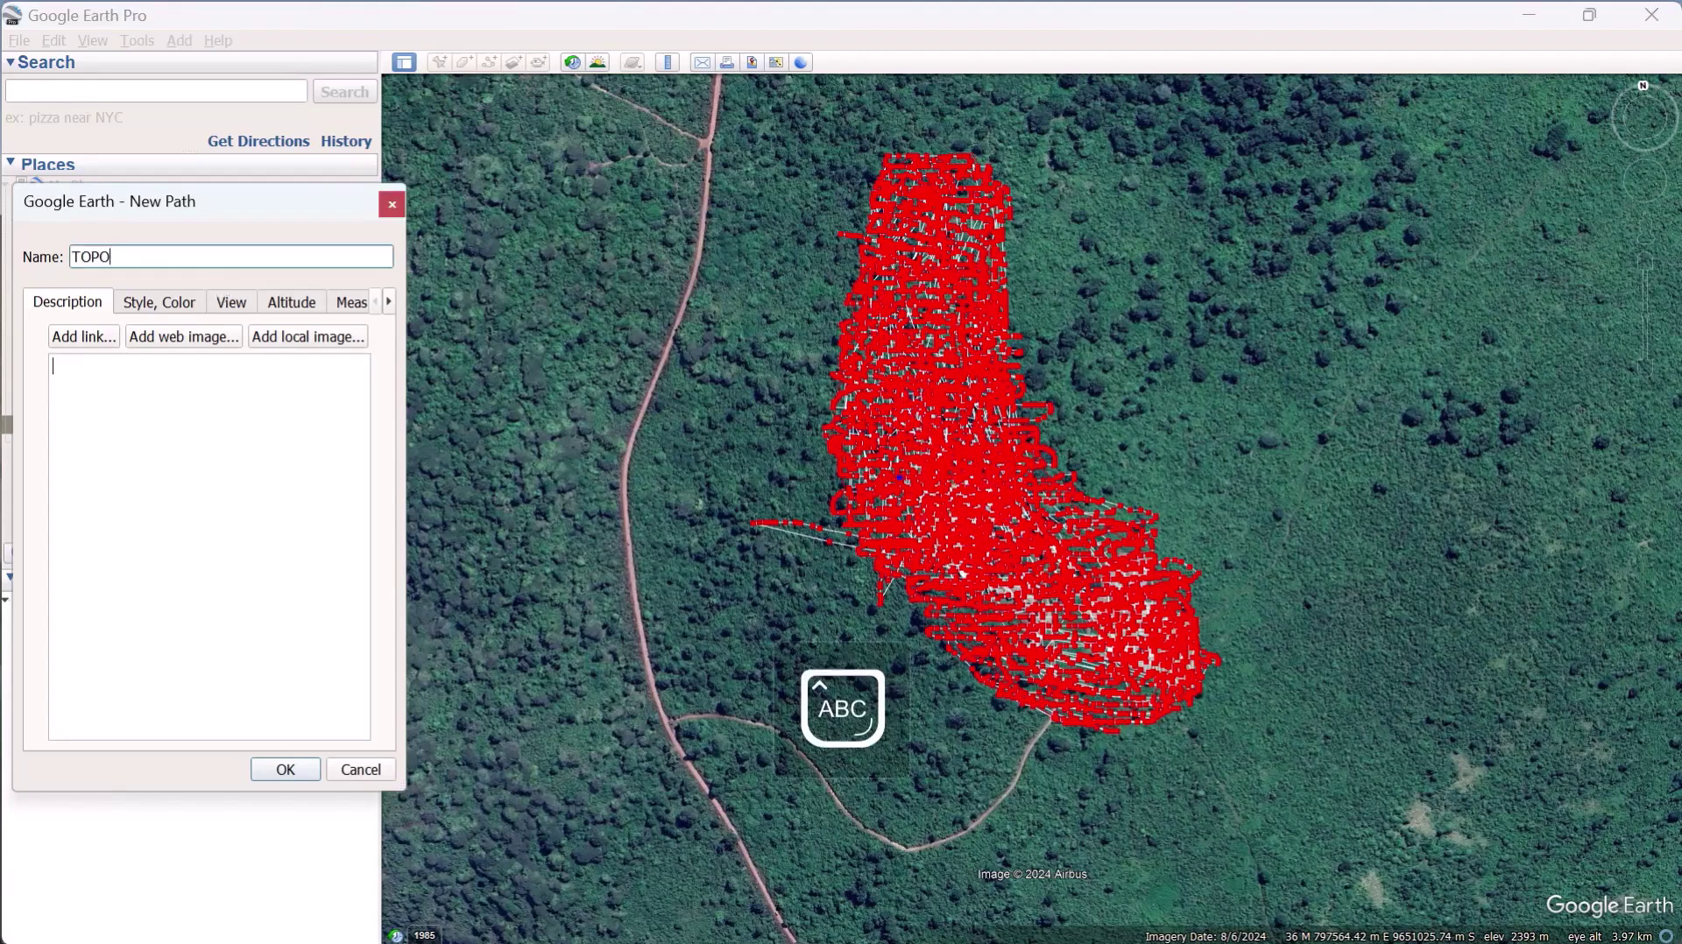
click(156, 309)
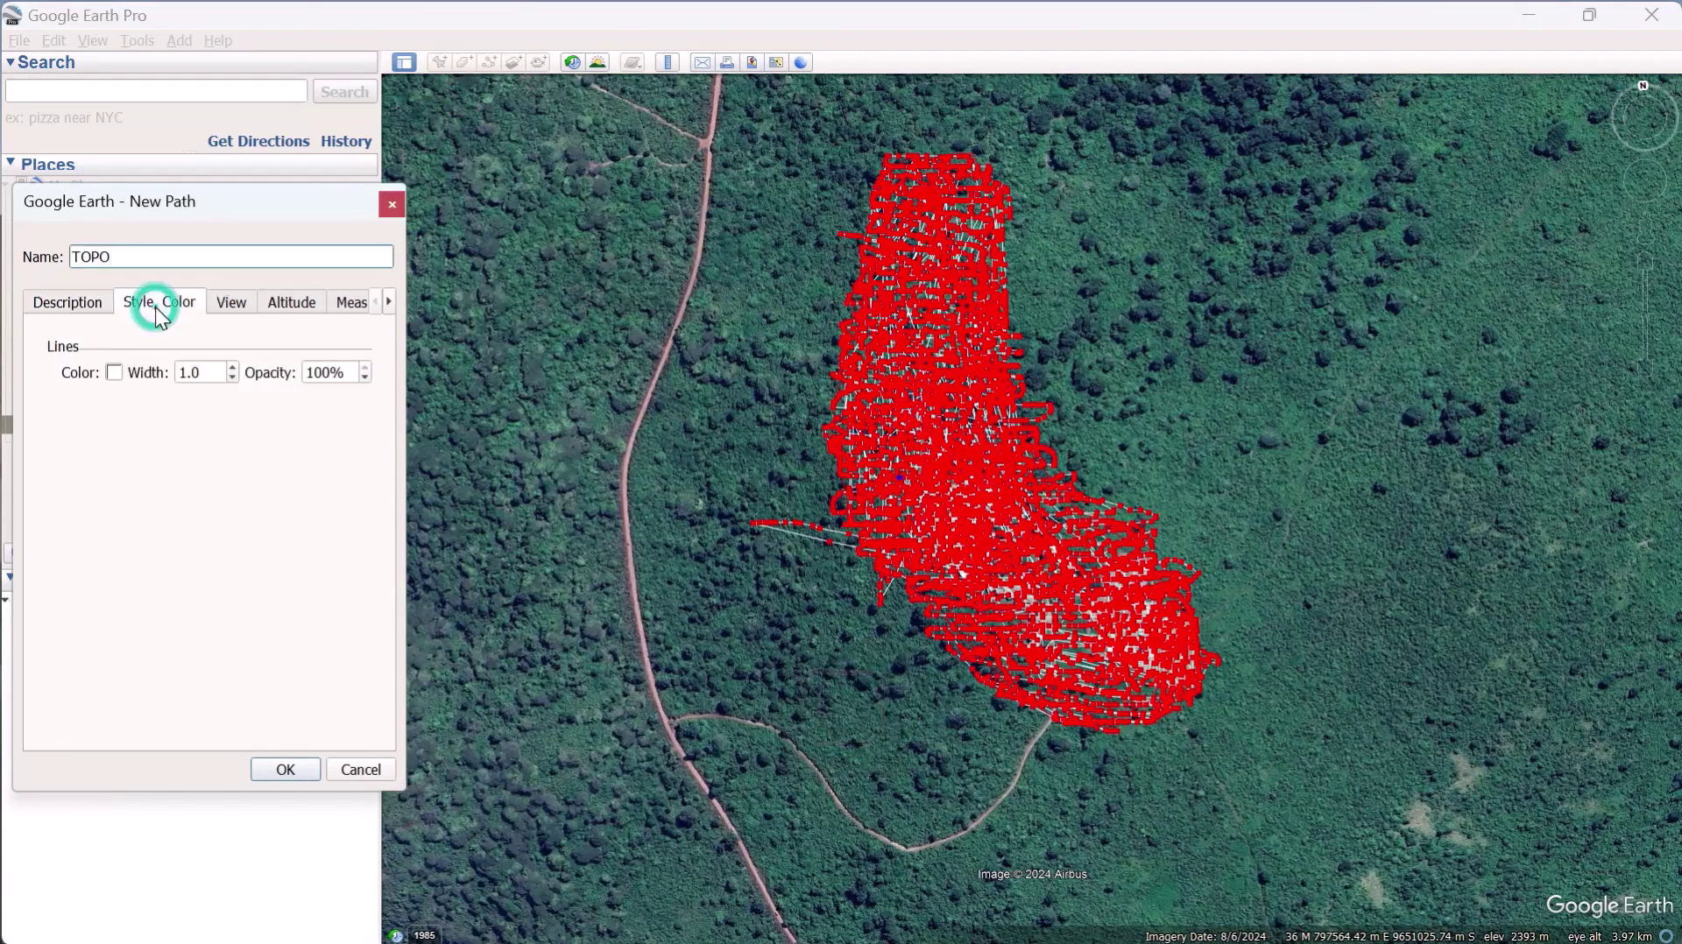
click(114, 373)
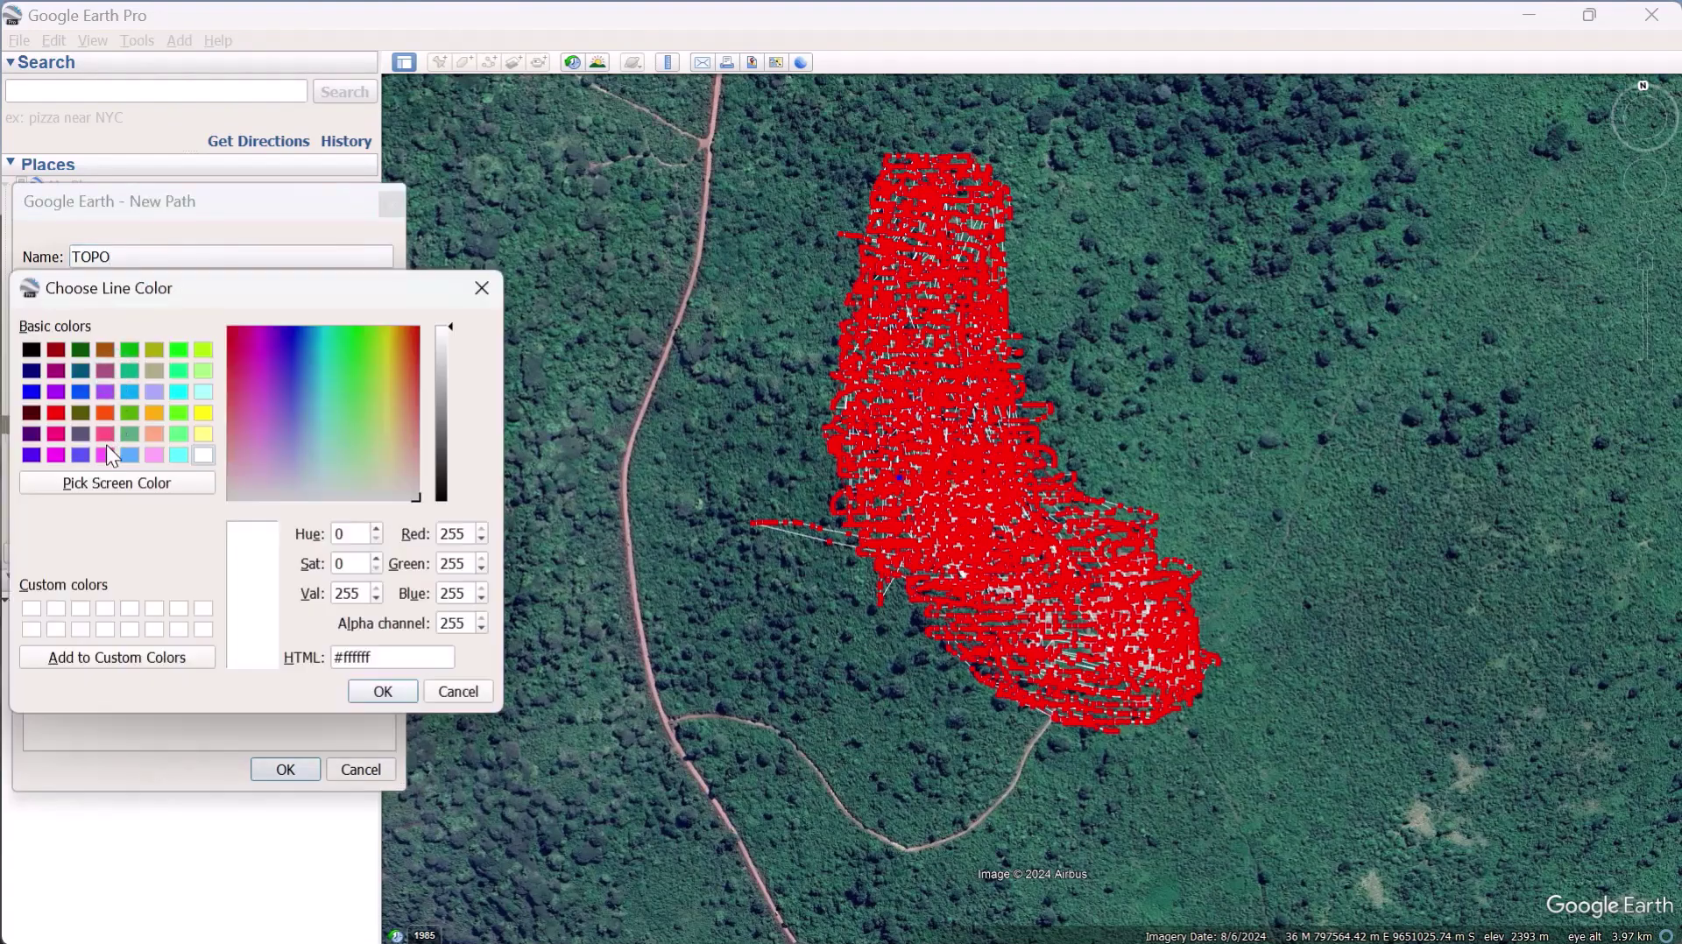
click(56, 454)
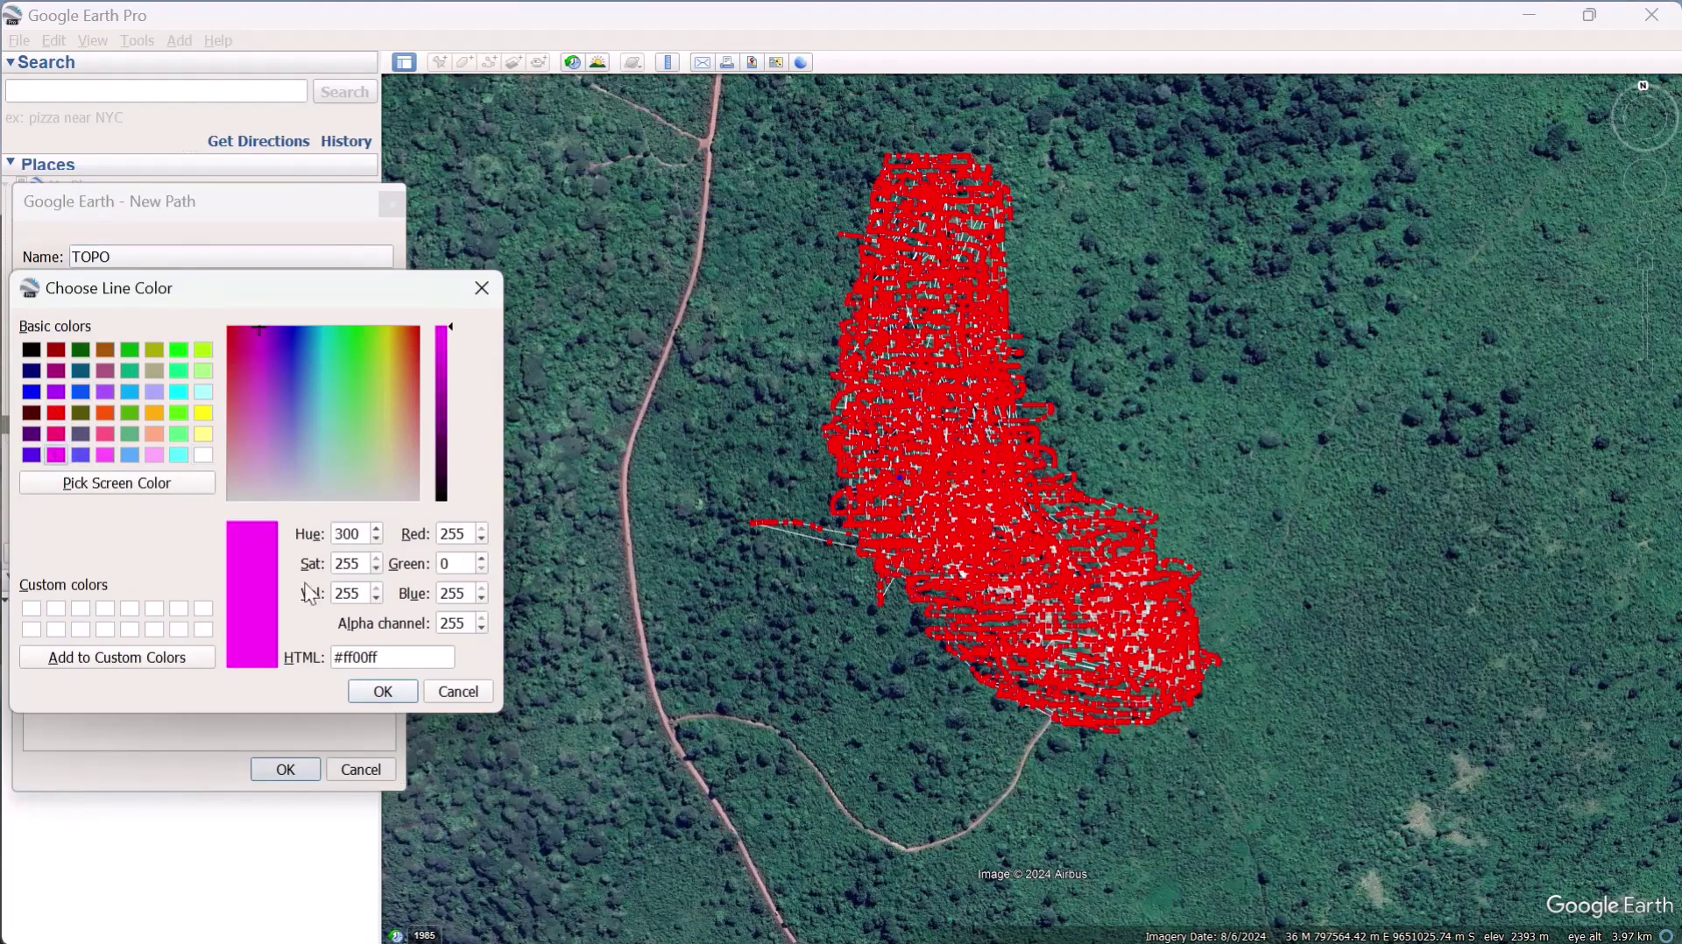
click(384, 694)
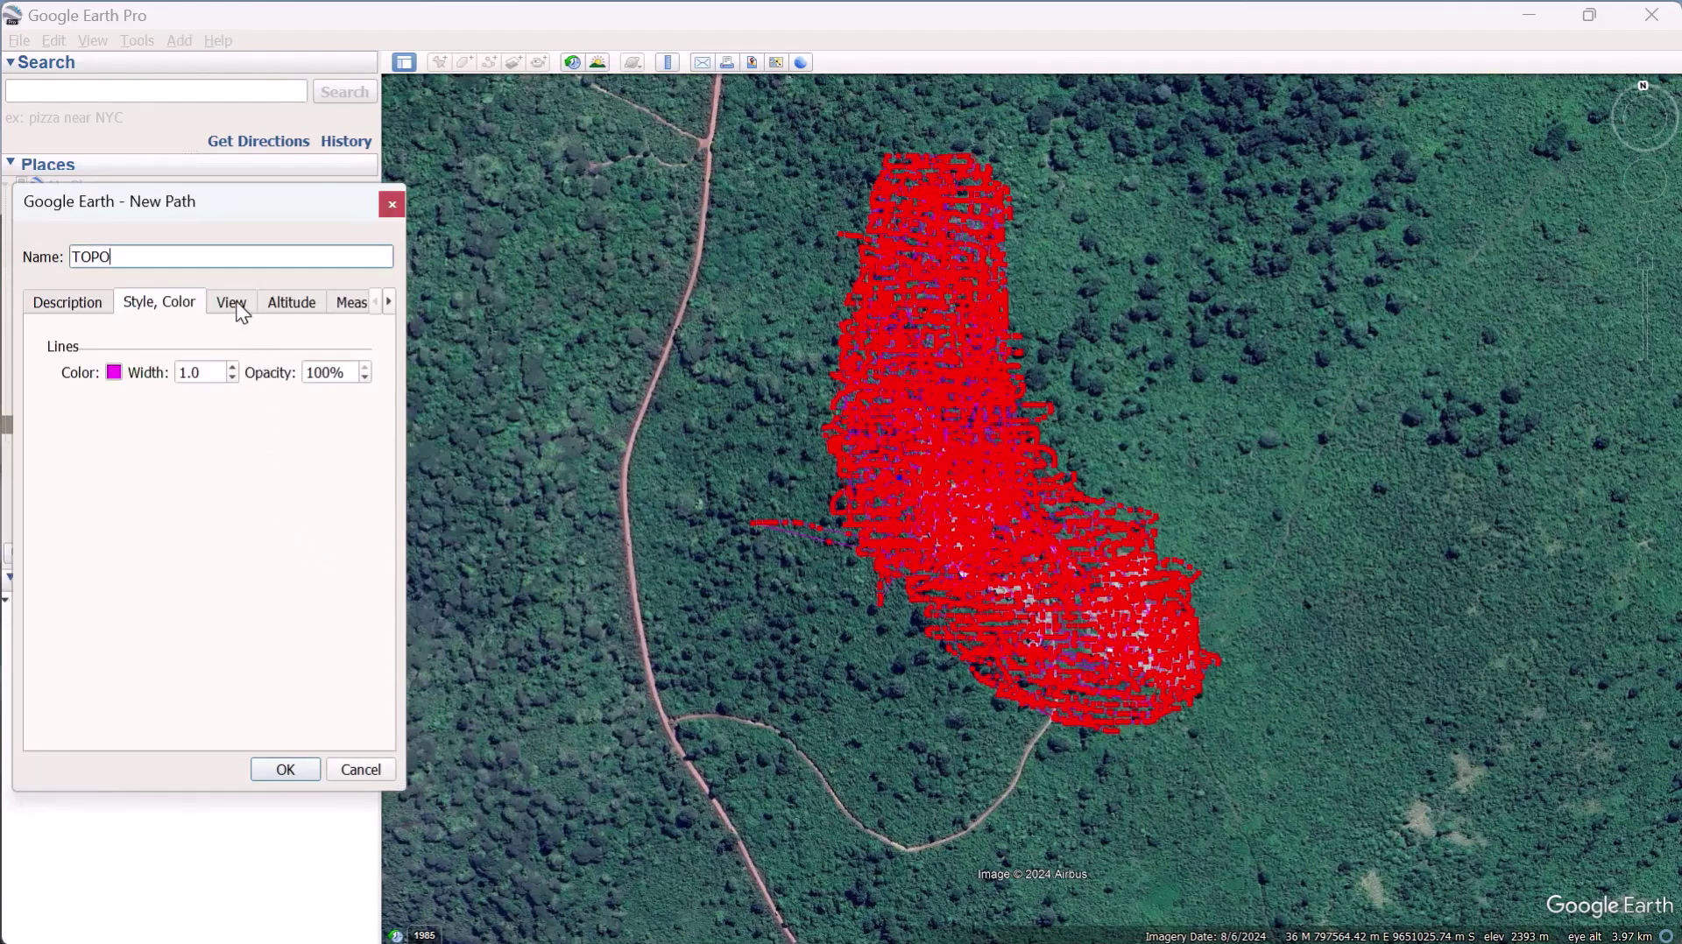
Step: Keep the path's altitude clamped to ground, set its length unit to Meters, and finish creating the path
click(293, 307)
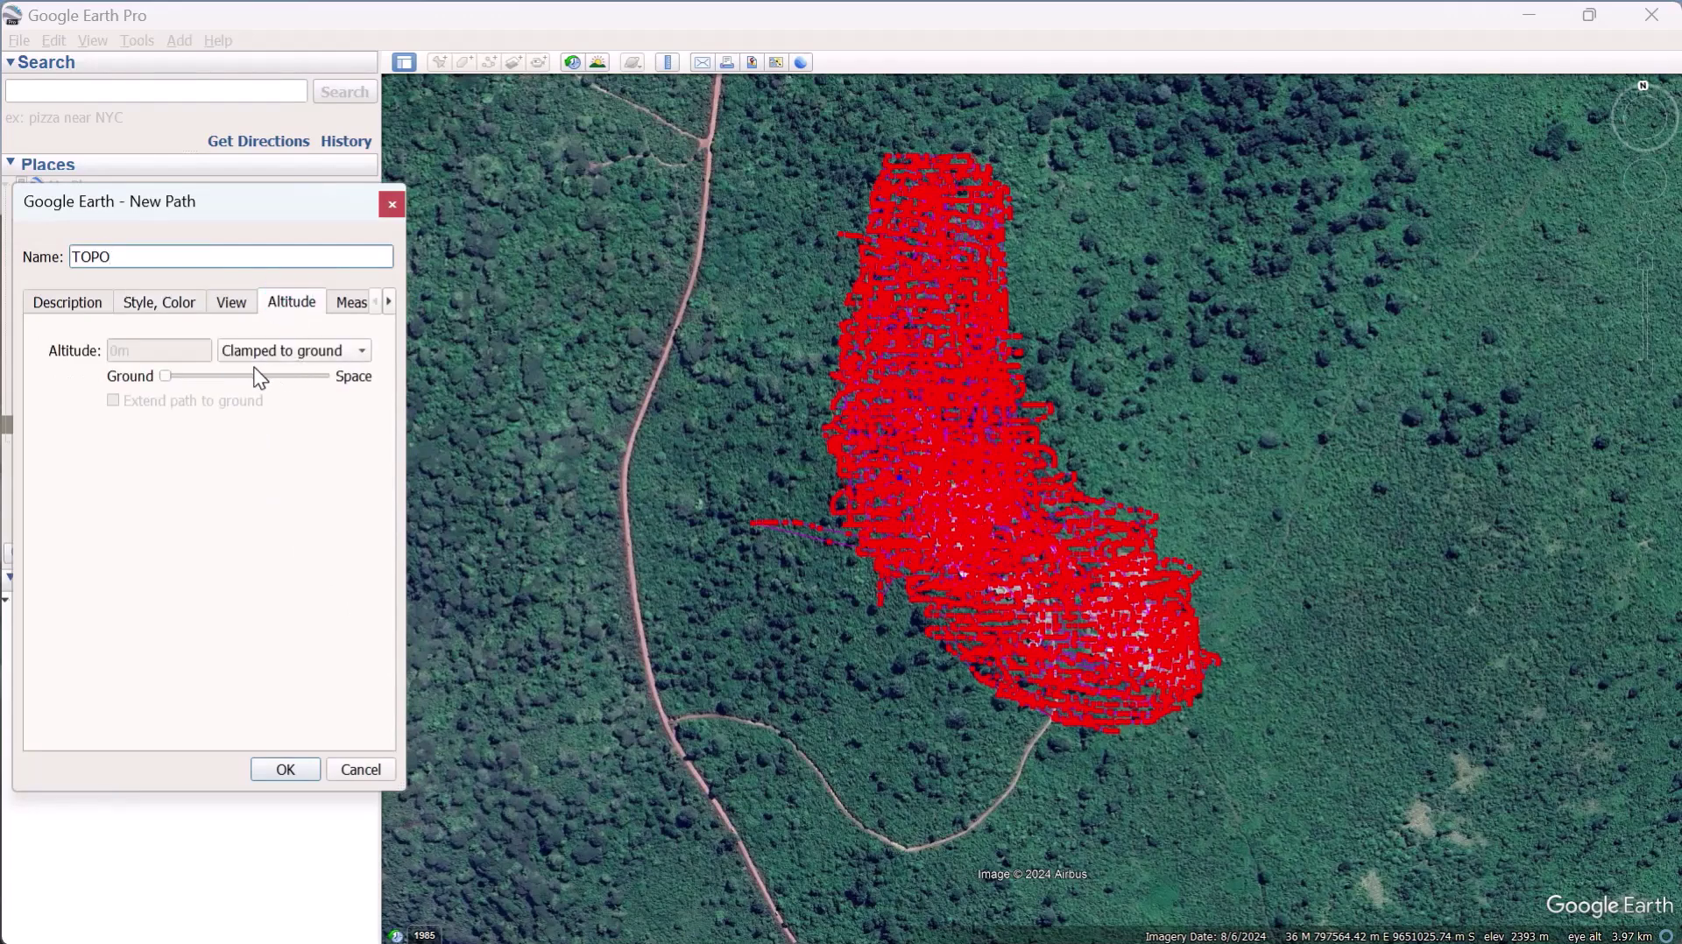
click(365, 354)
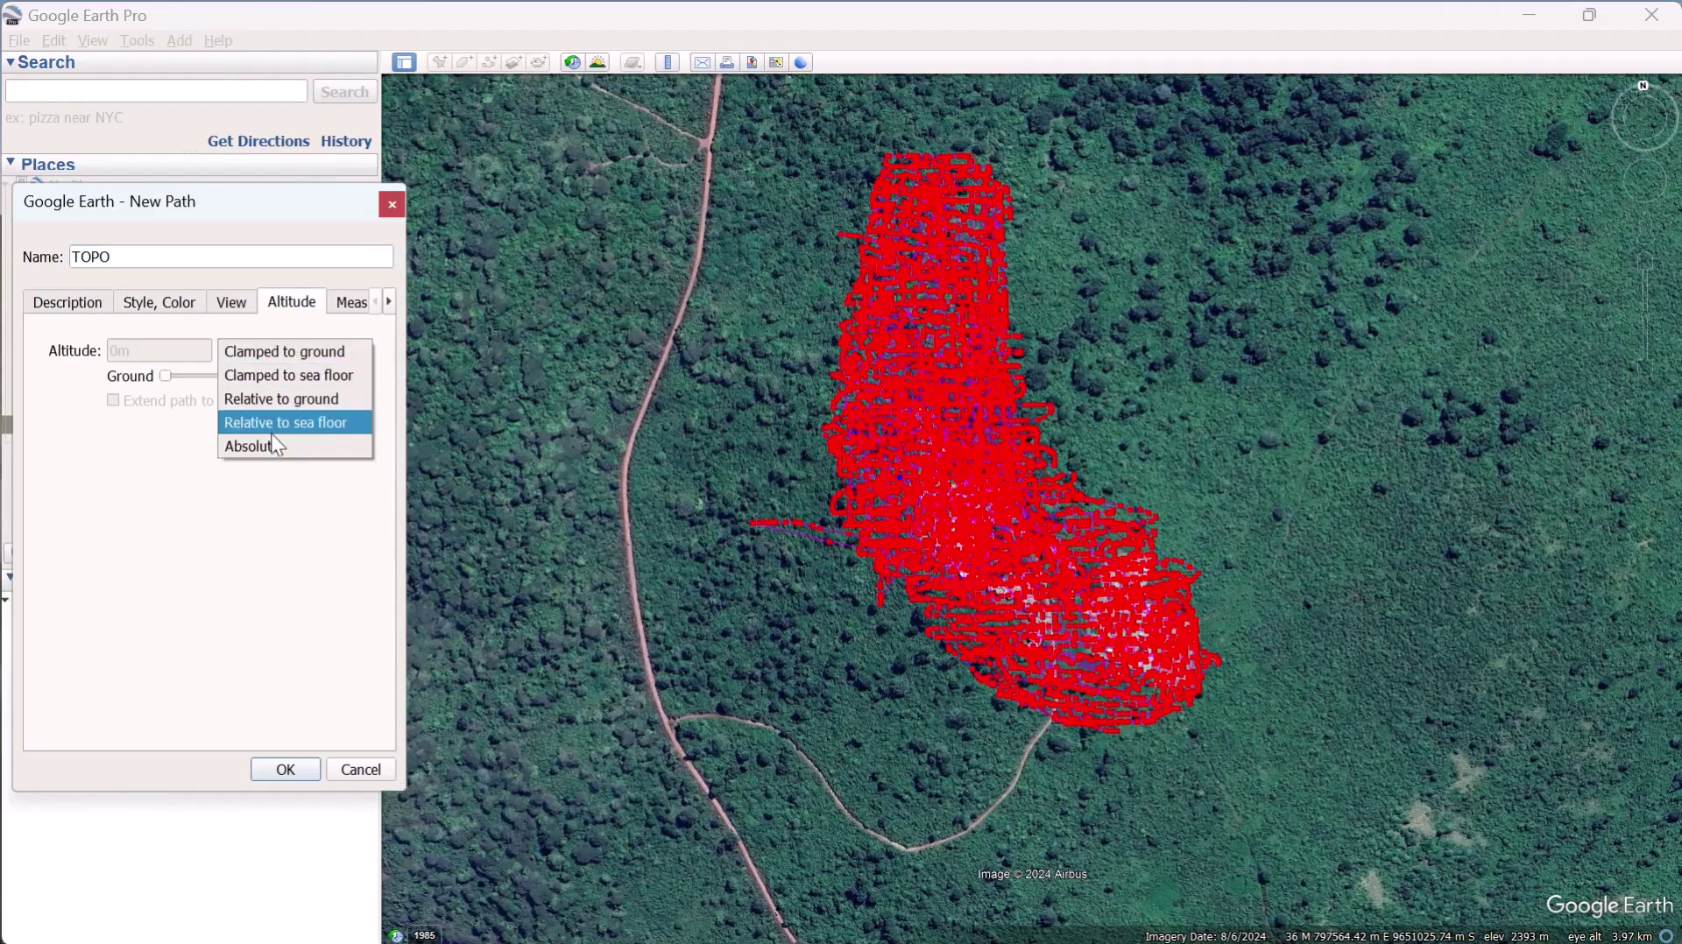
click(315, 354)
click(348, 305)
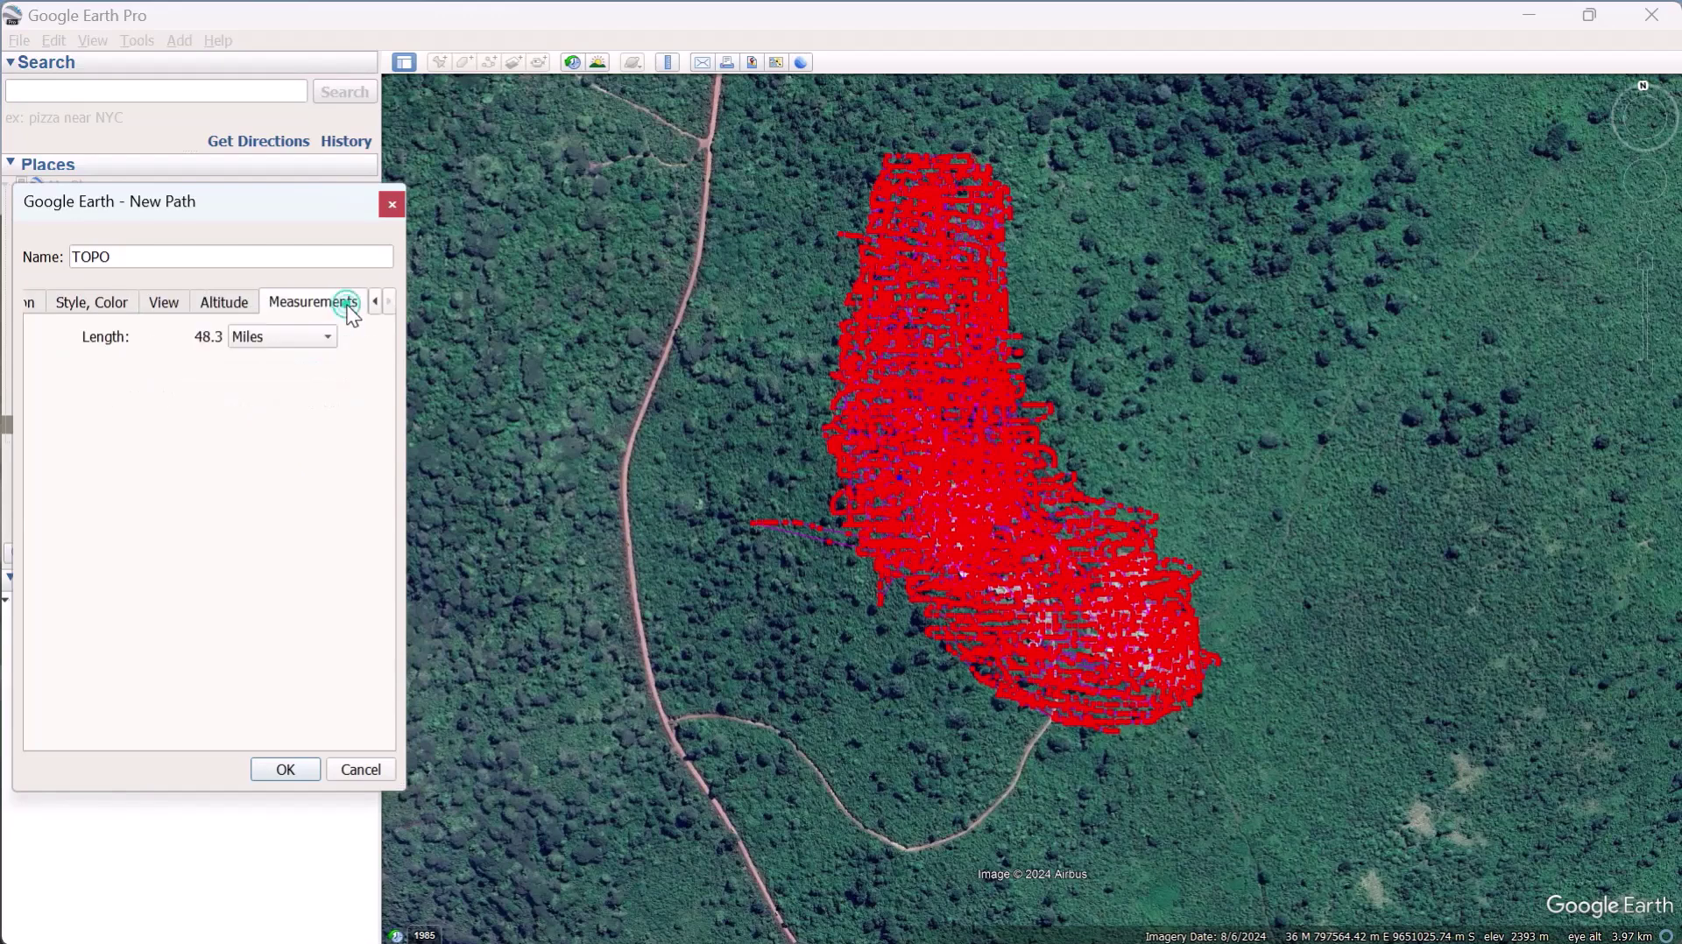
click(326, 337)
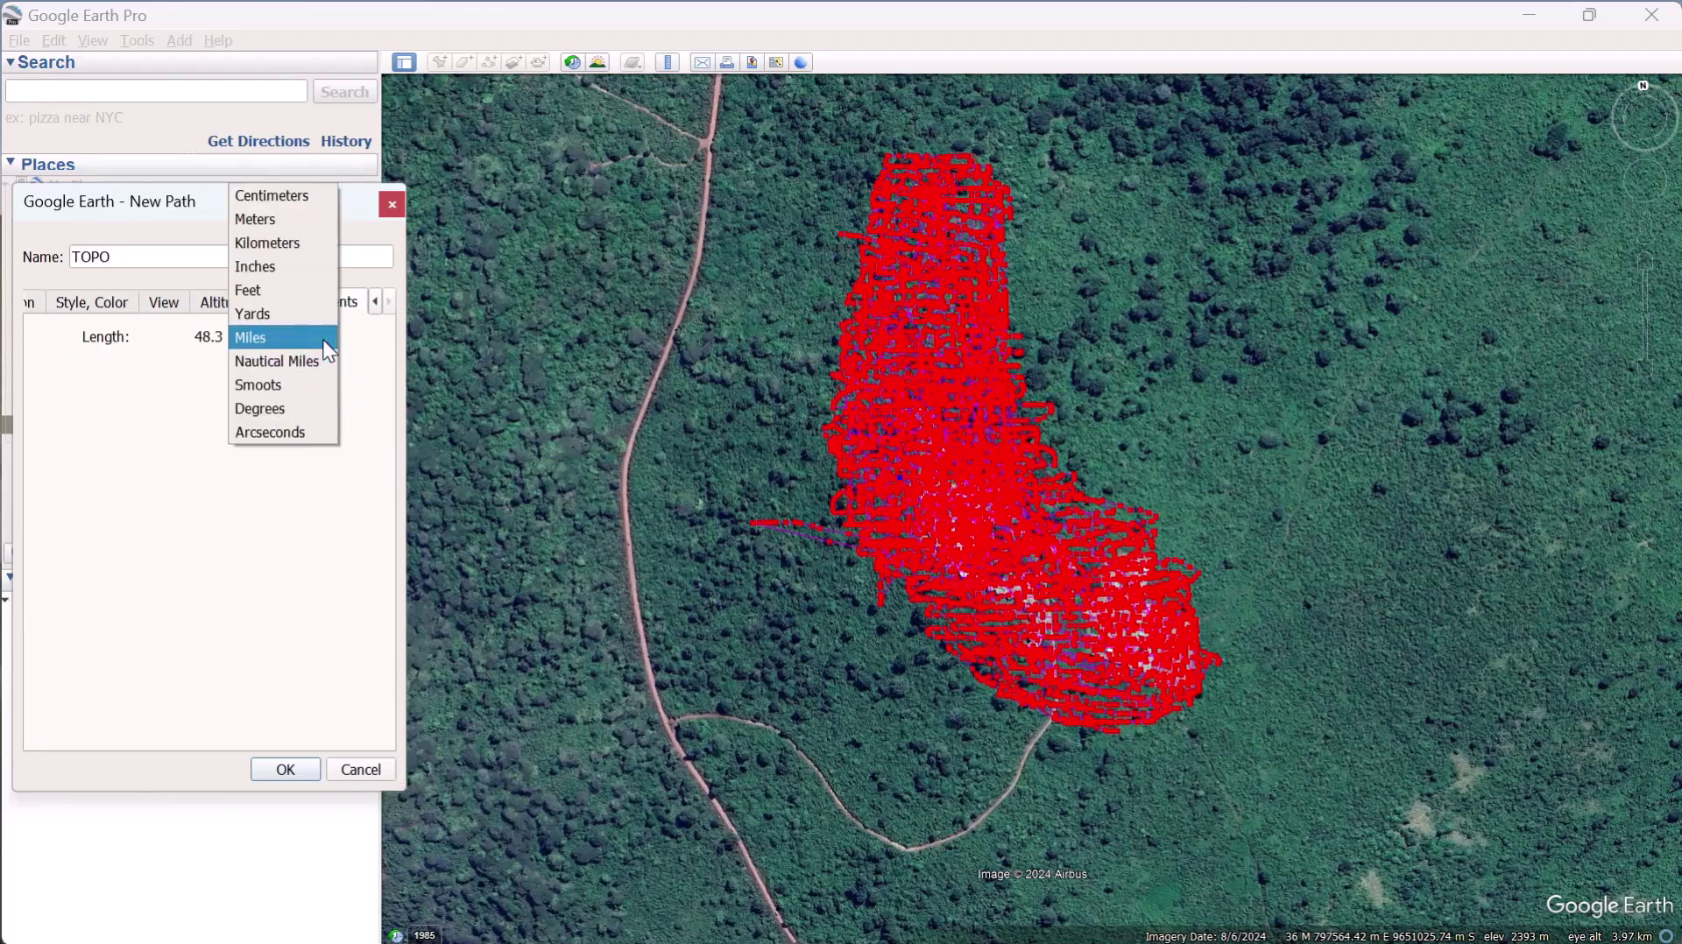
click(266, 221)
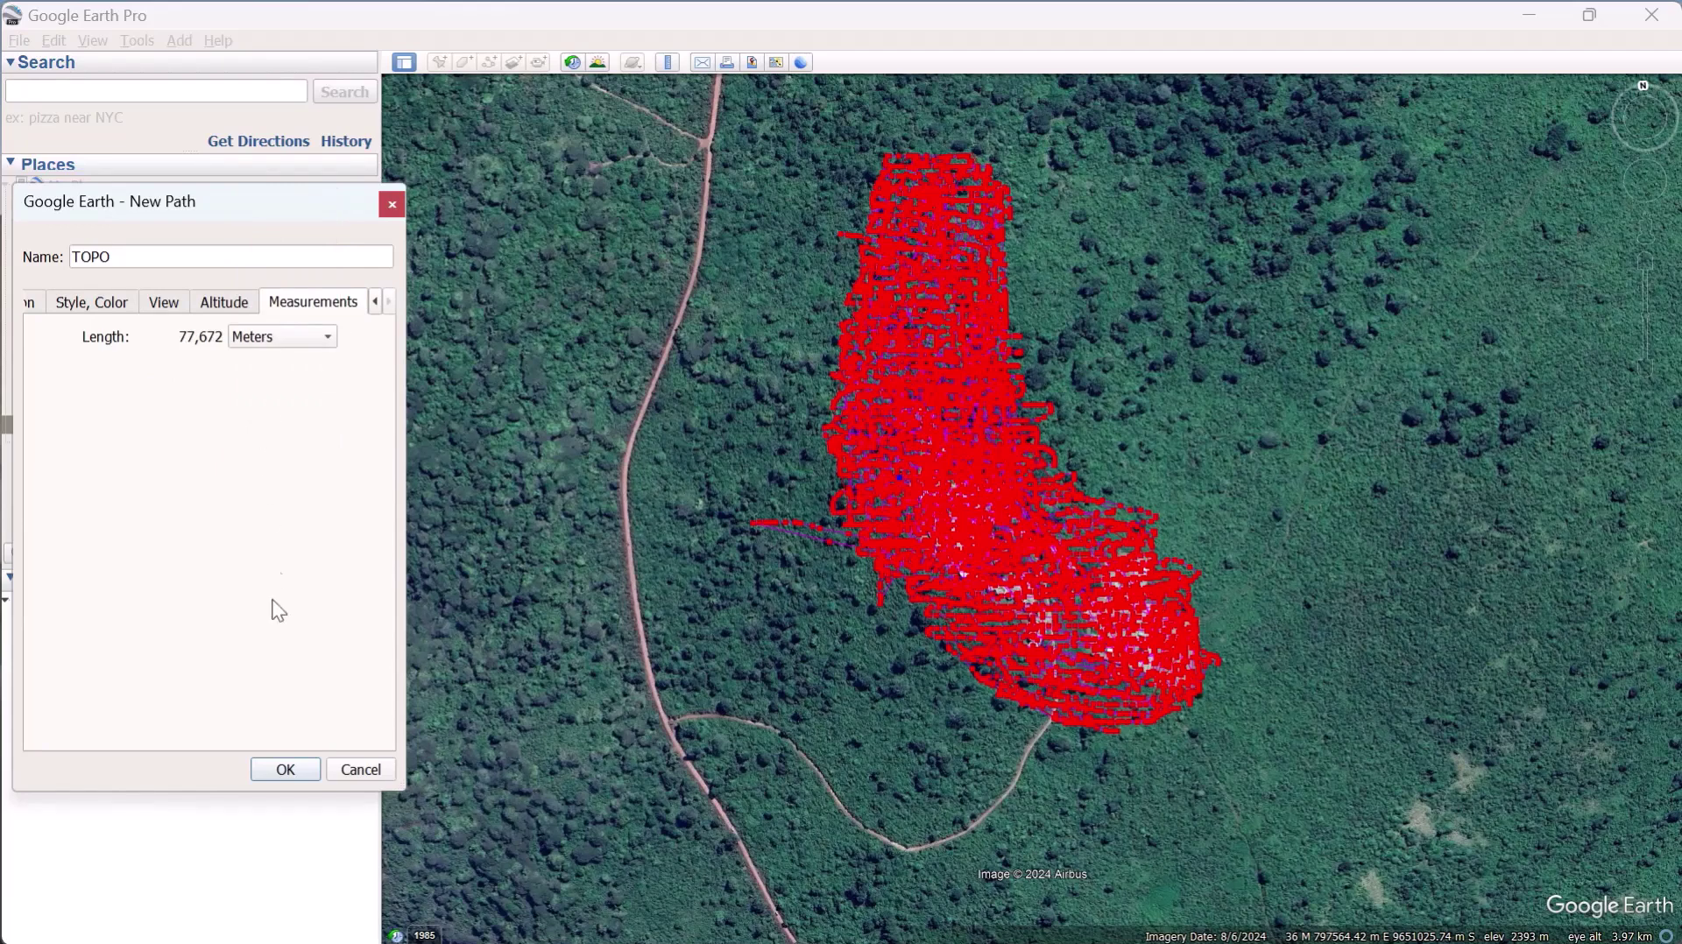
click(285, 770)
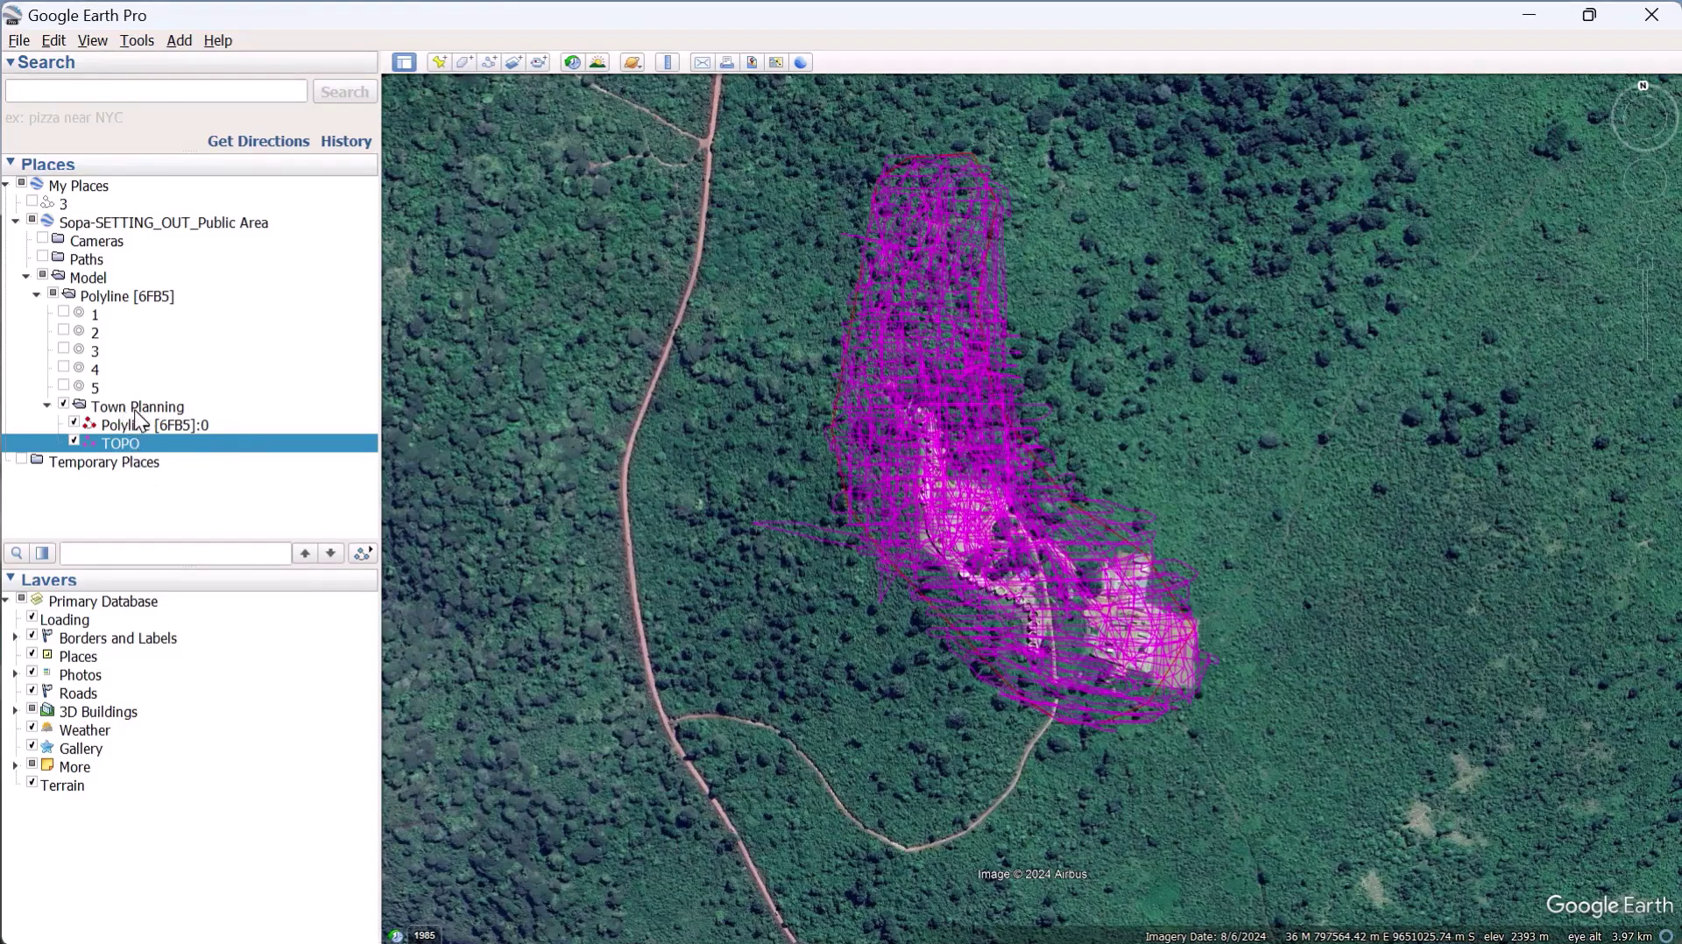
Step: Save the Town Planning folder to the Desktop as a KML file named Town Planning
click(47, 407)
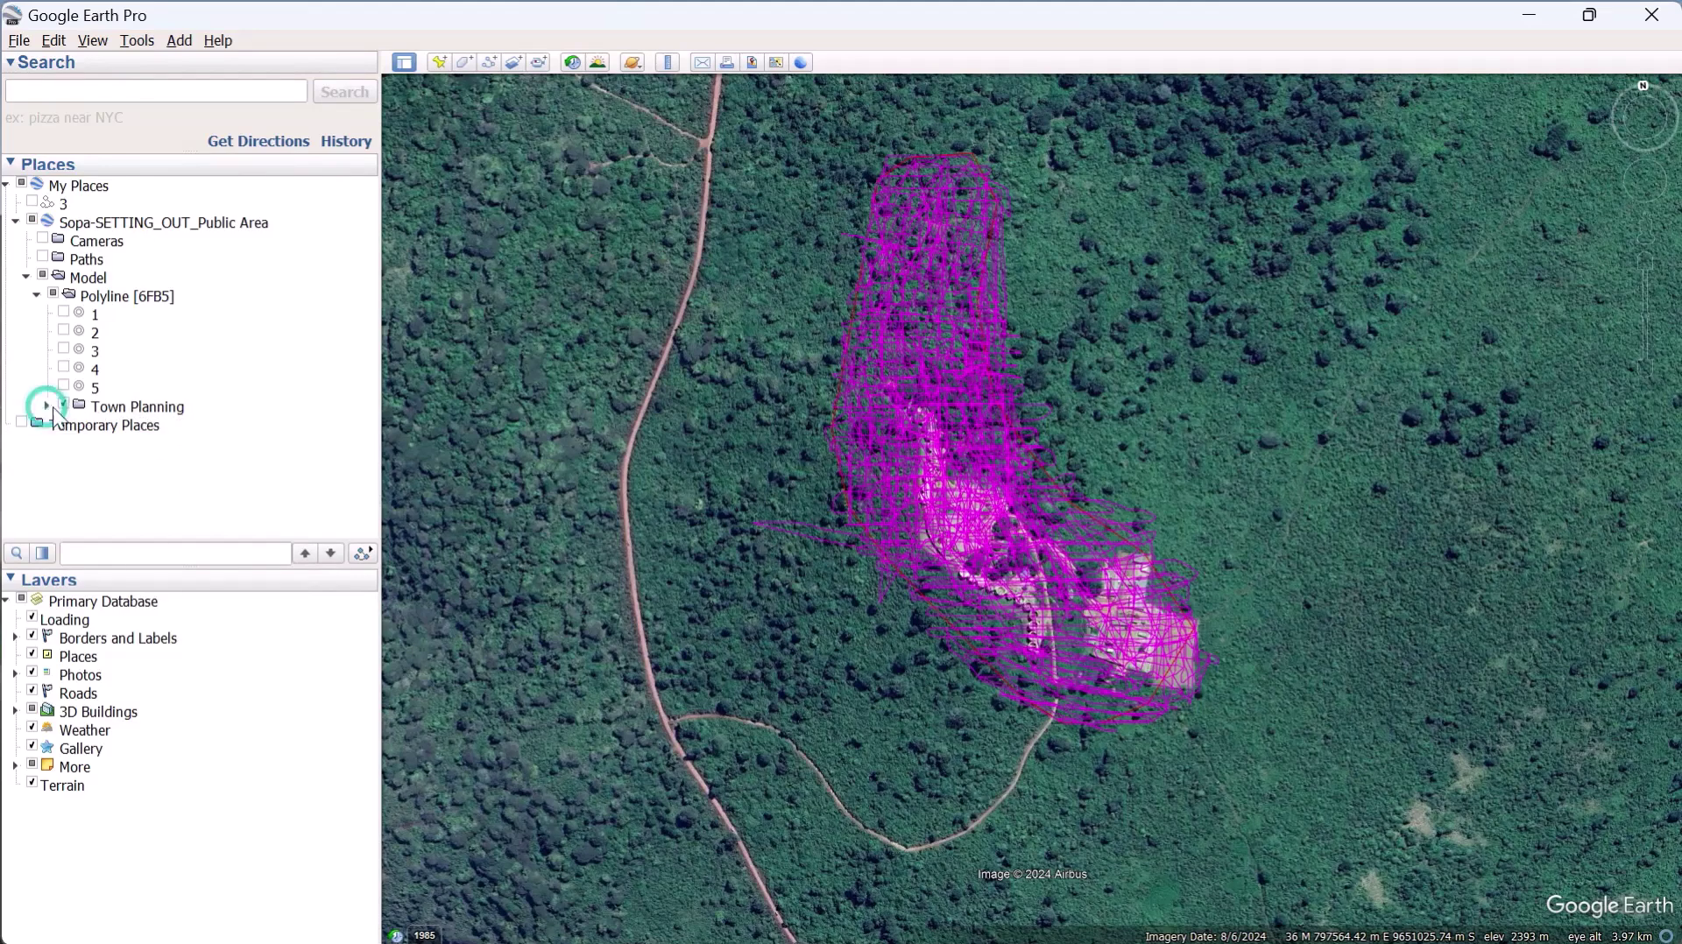
click(144, 409)
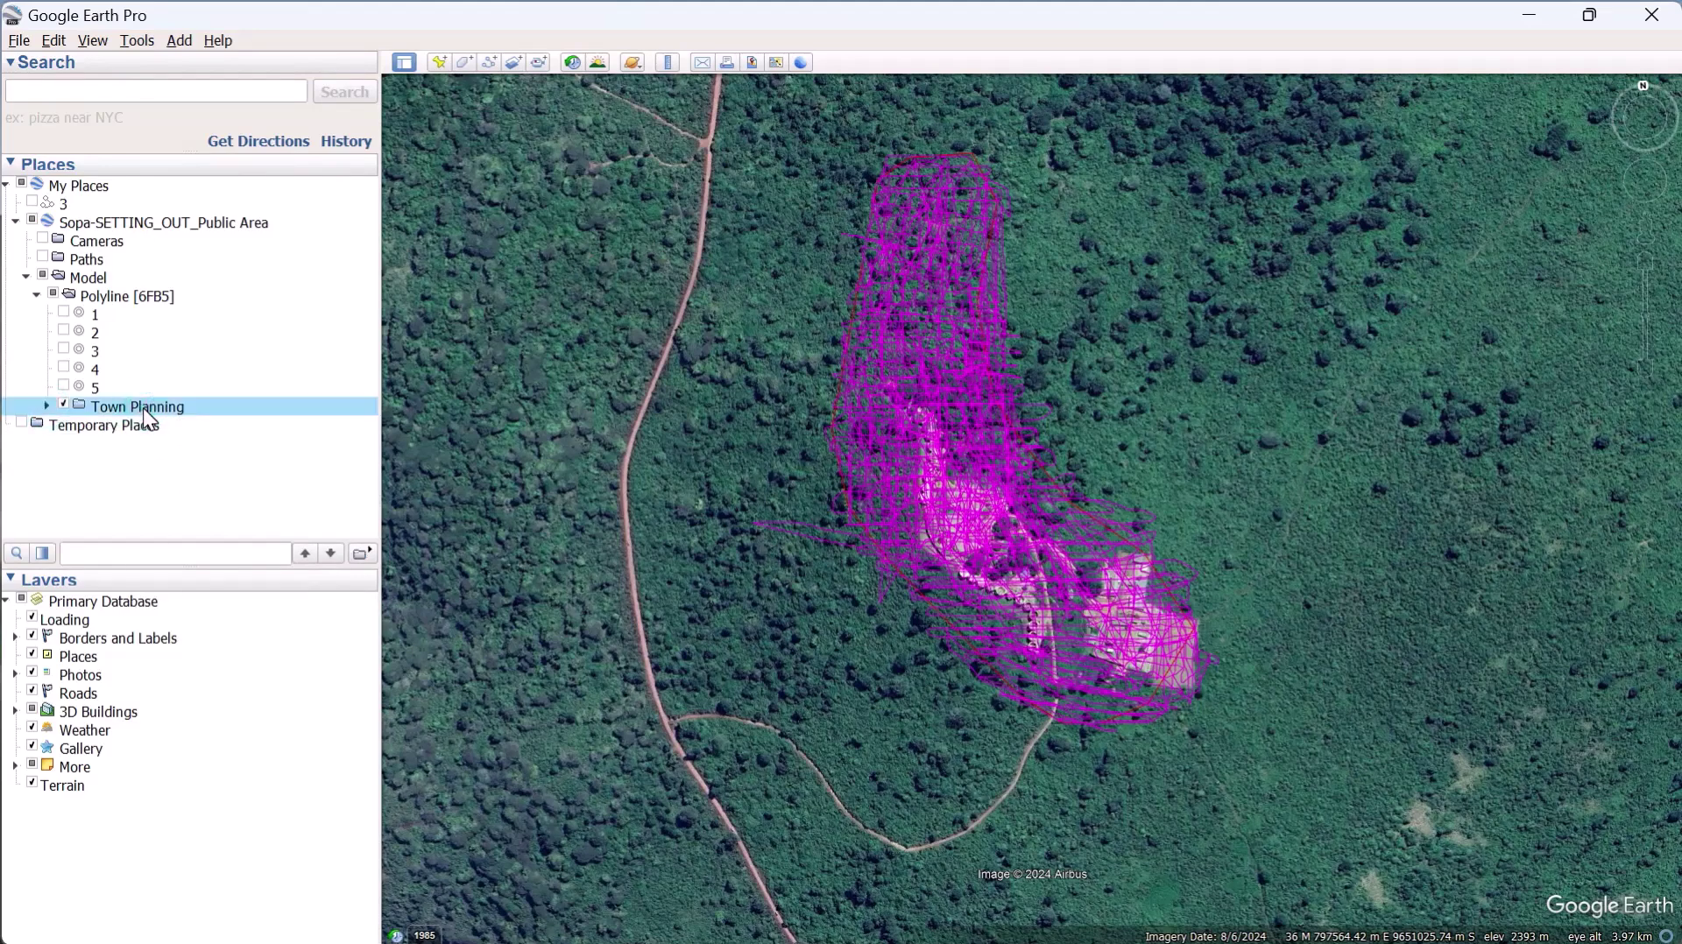
right_click(144, 409)
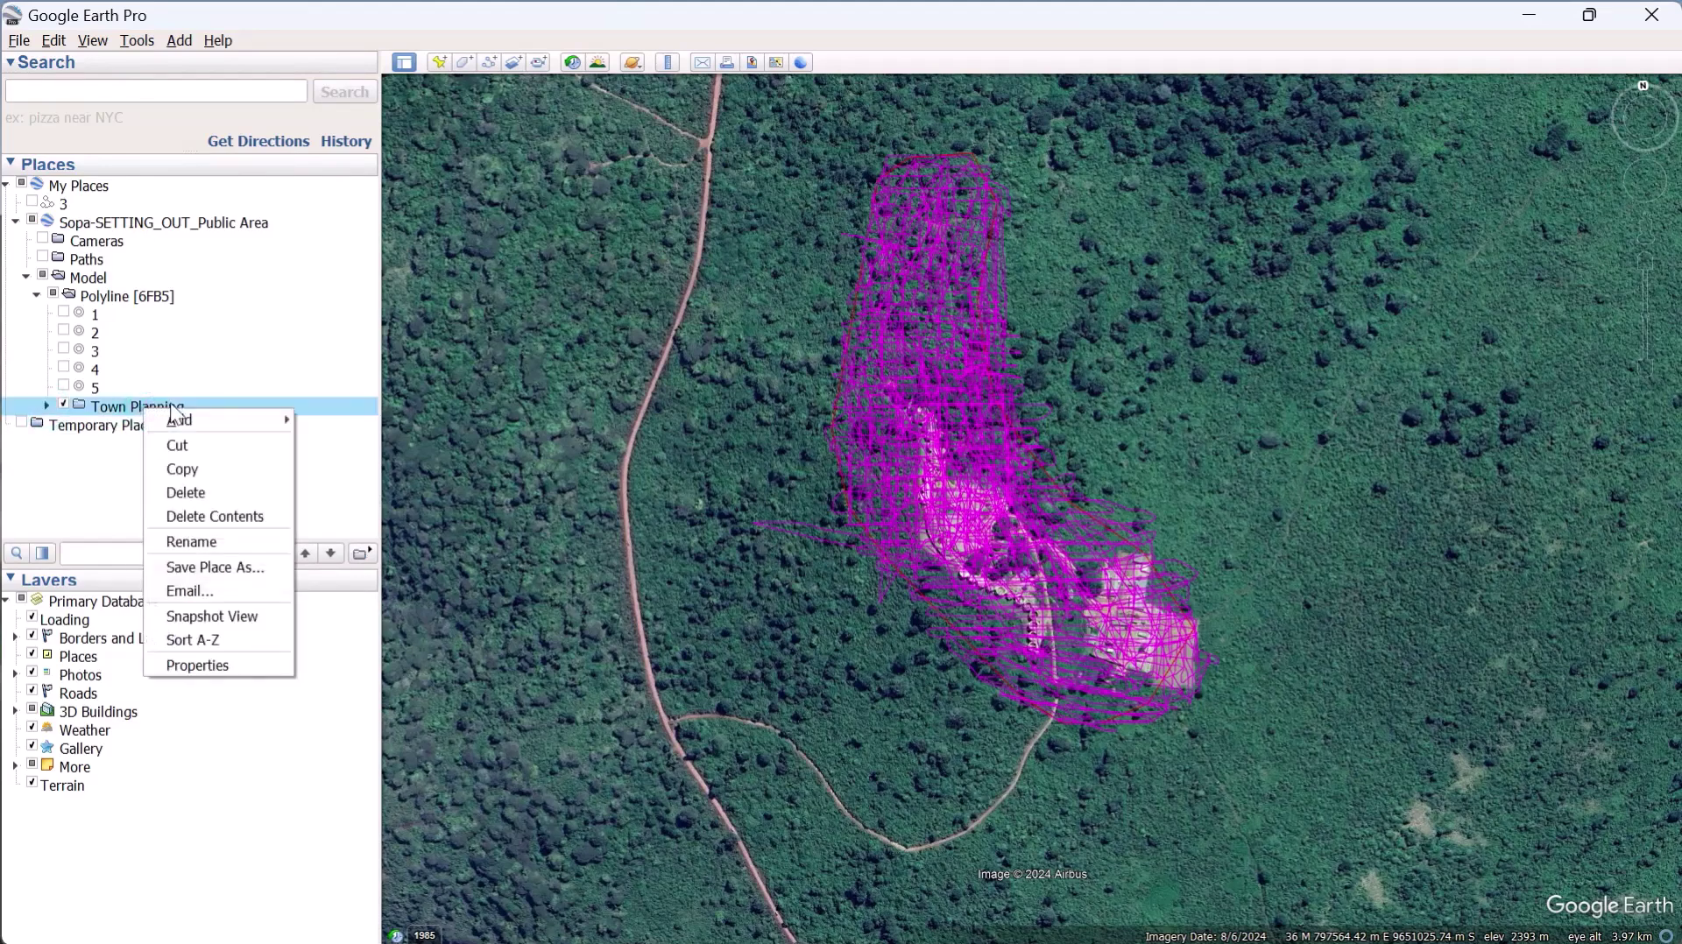
click(240, 569)
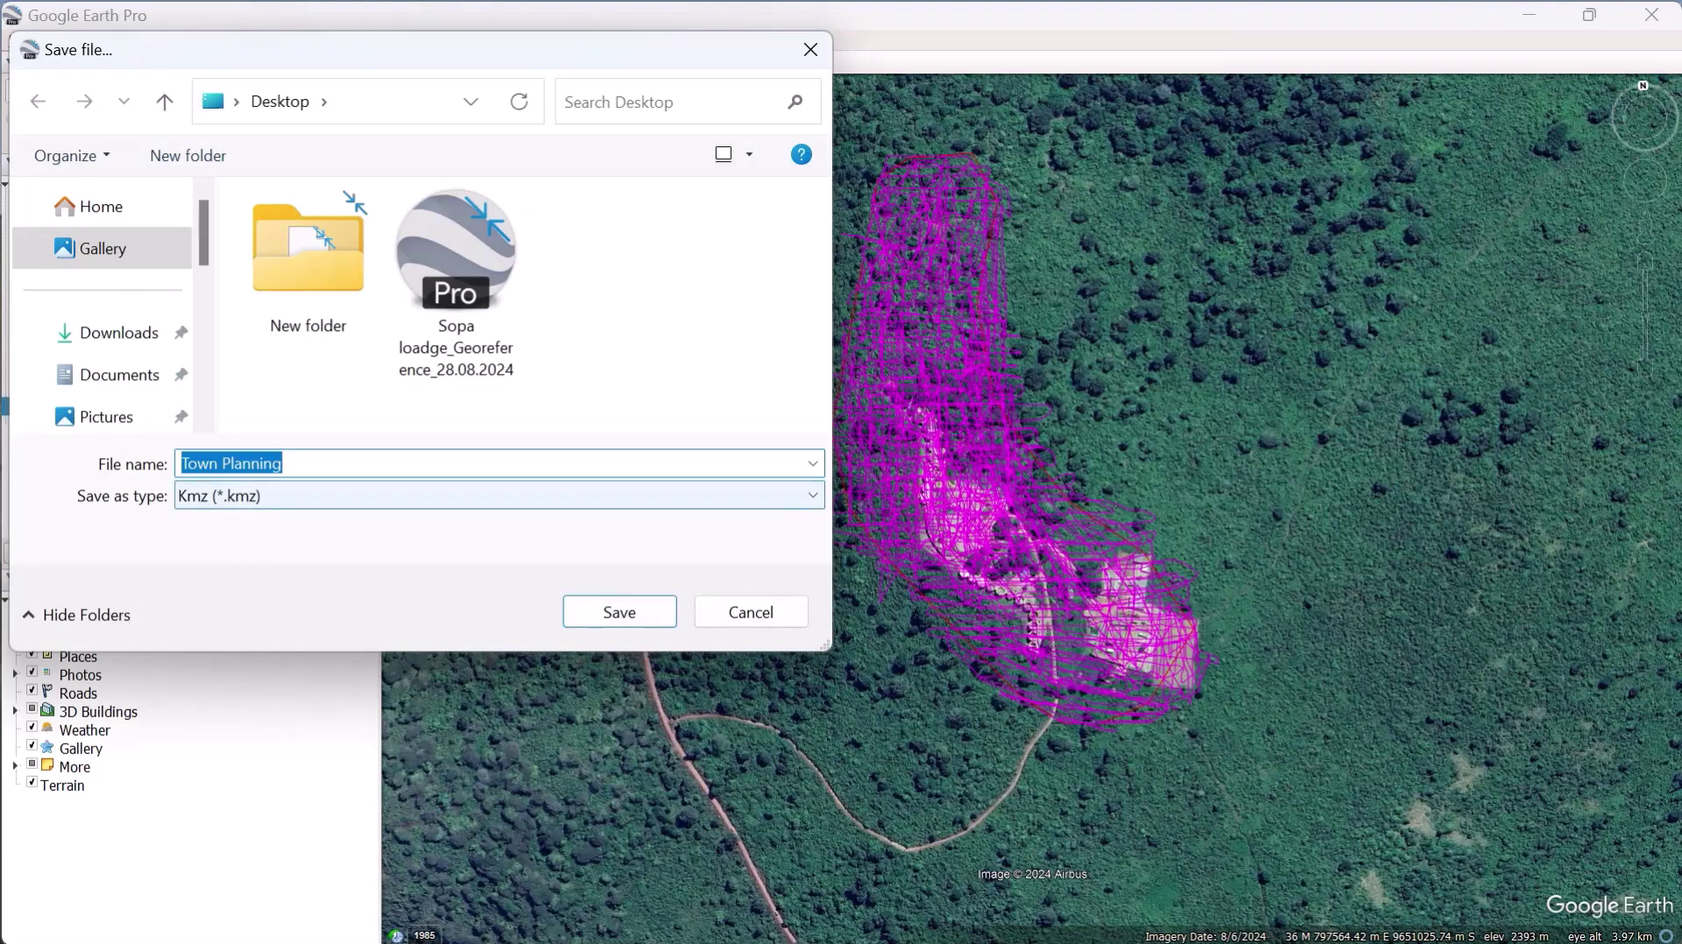
click(303, 500)
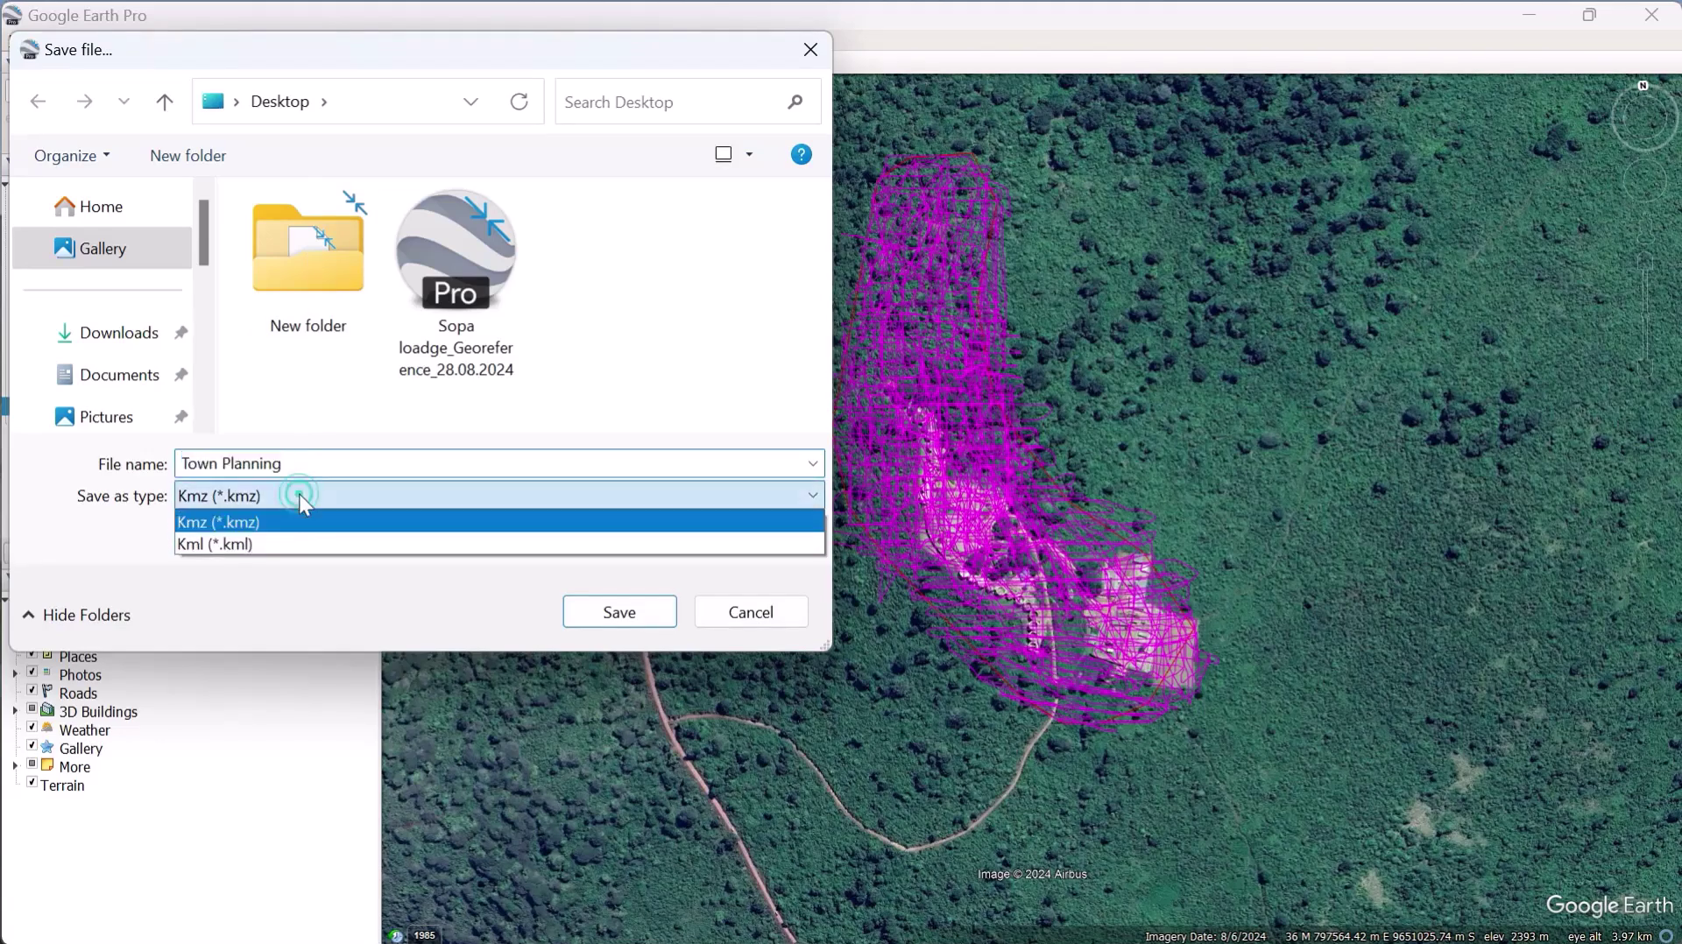
click(247, 545)
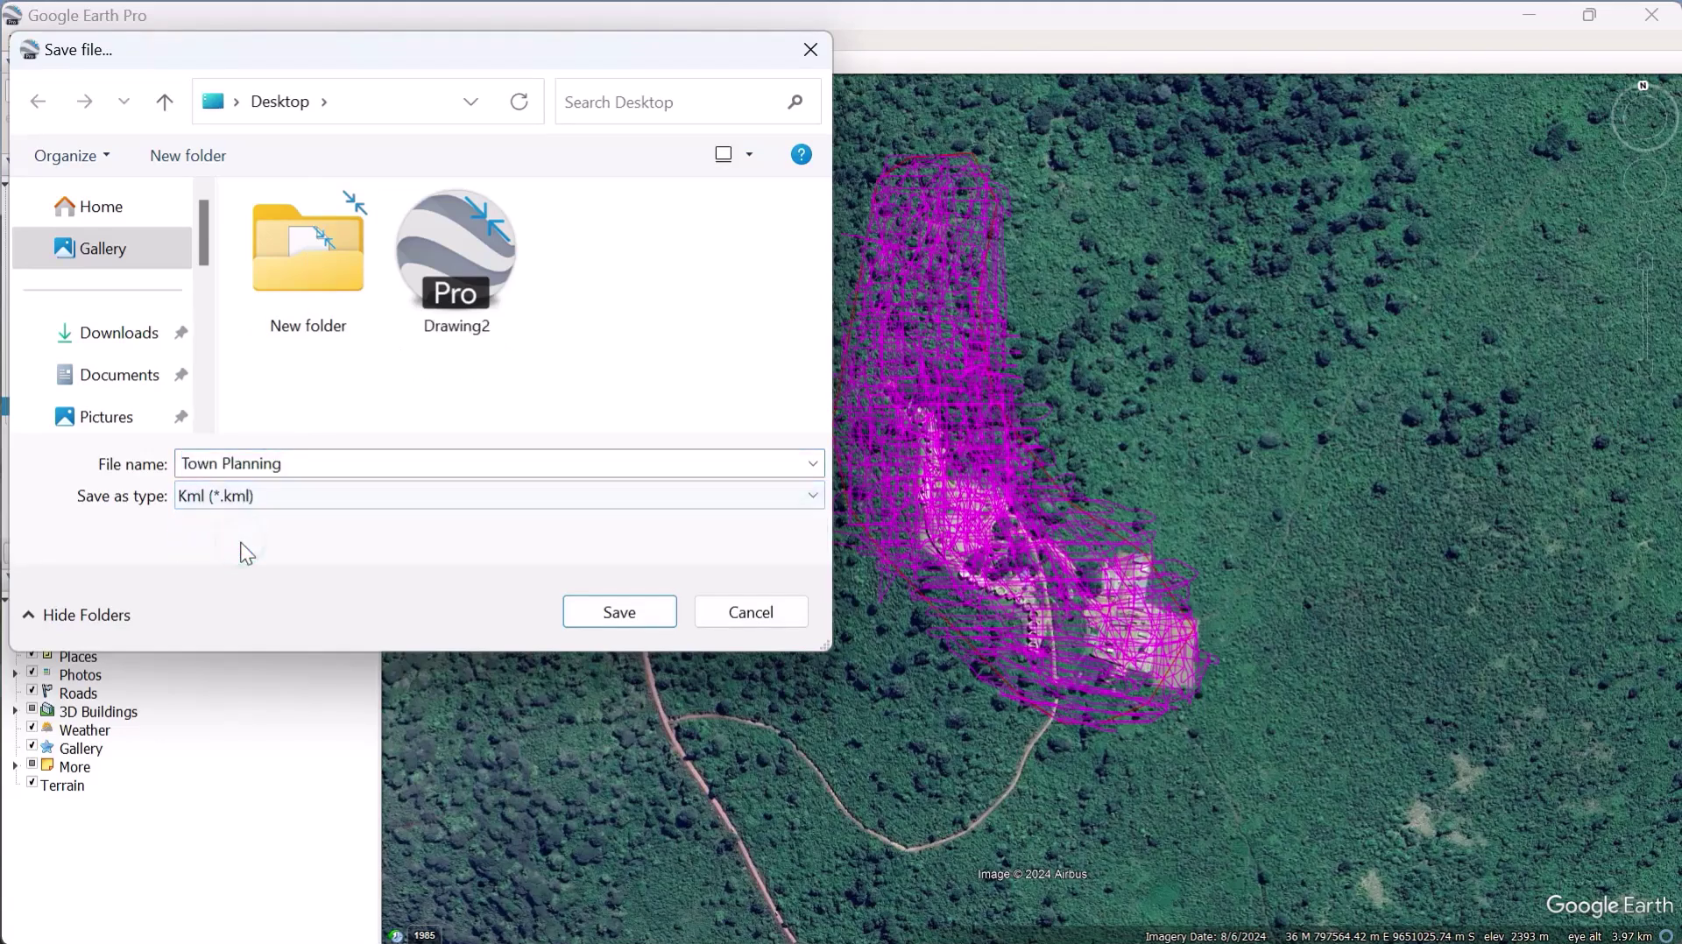
click(619, 613)
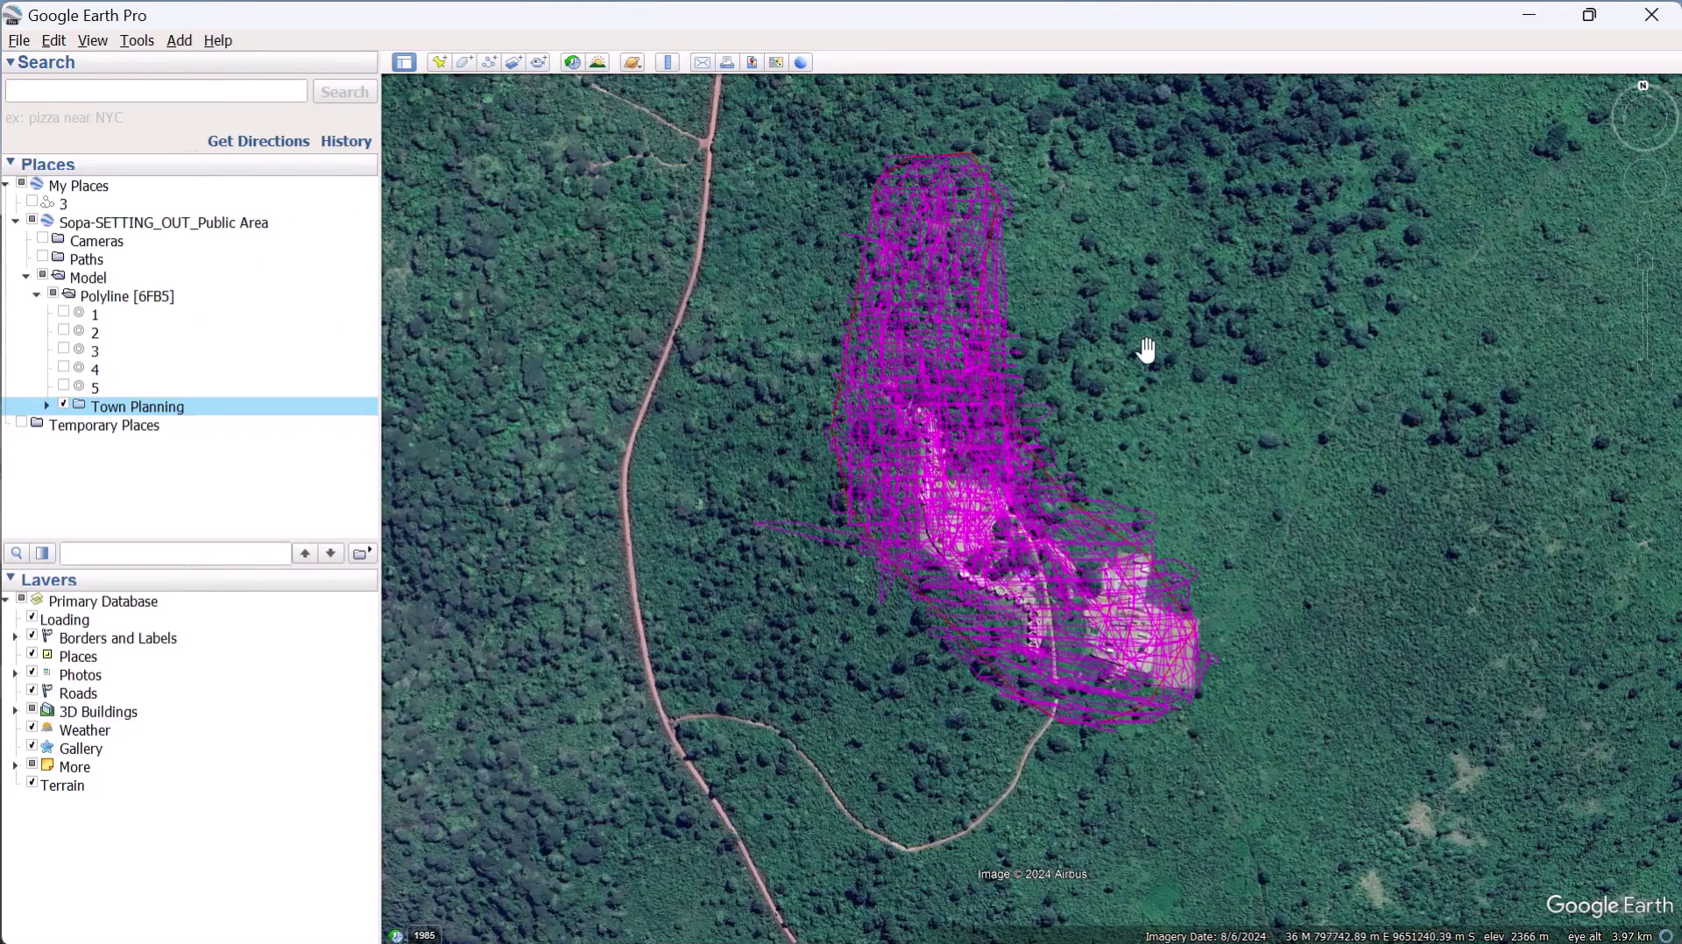
Step: Close Google Earth Pro and refresh the desktop
click(1649, 15)
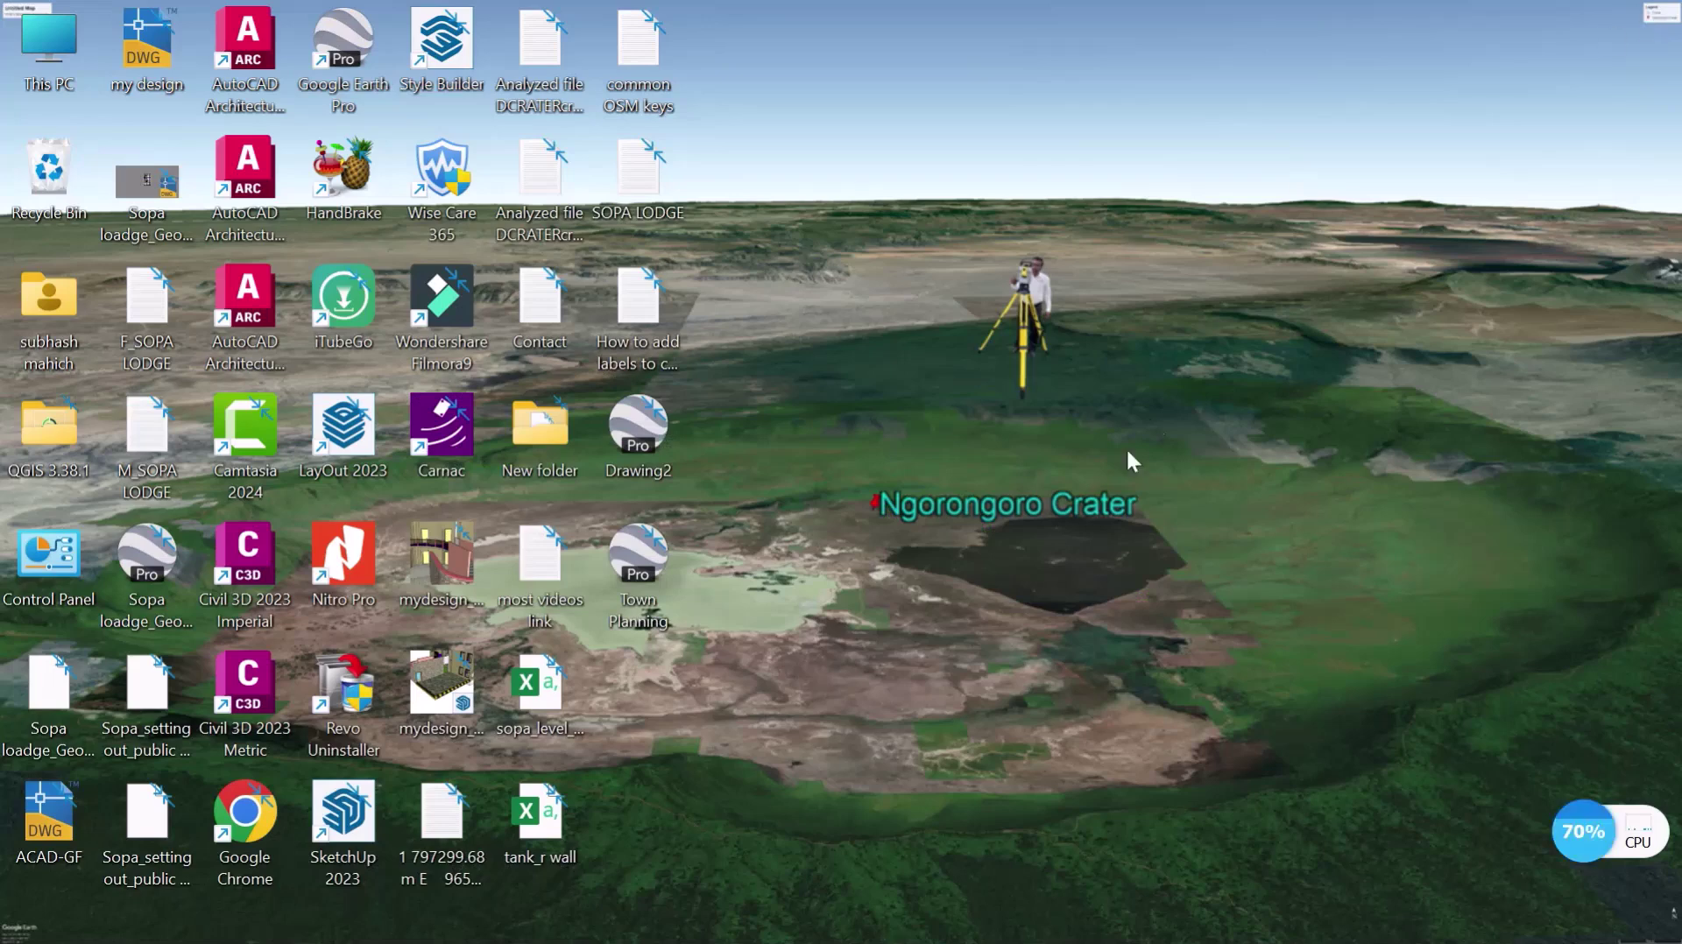
right_click(1168, 166)
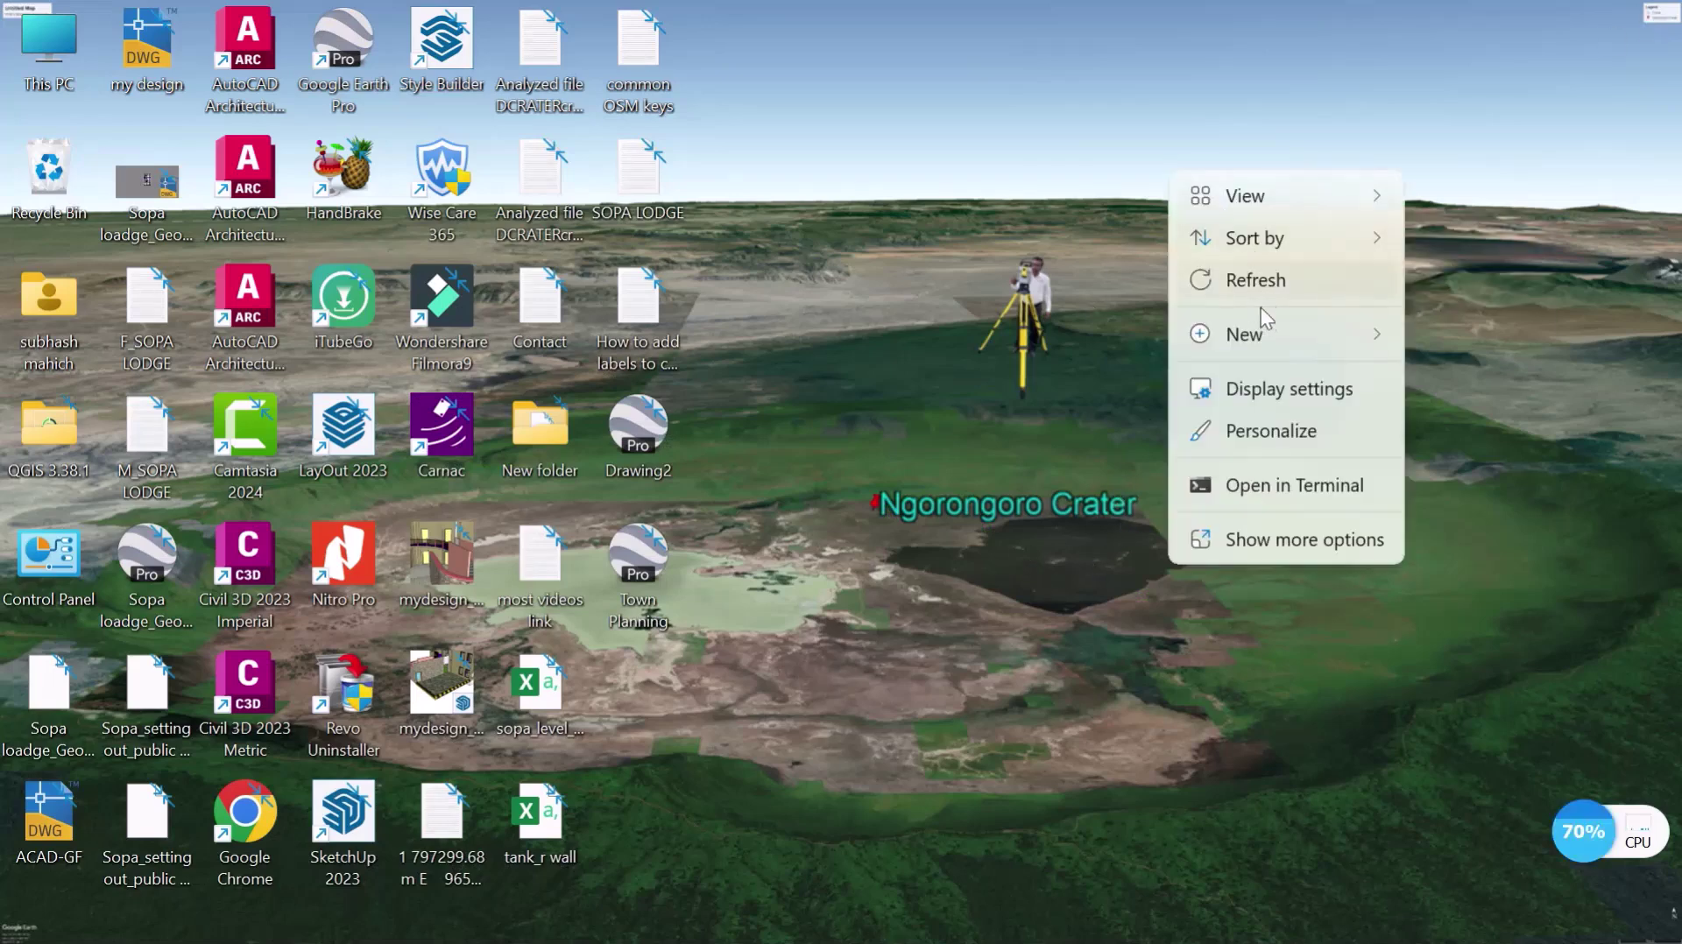
click(1256, 280)
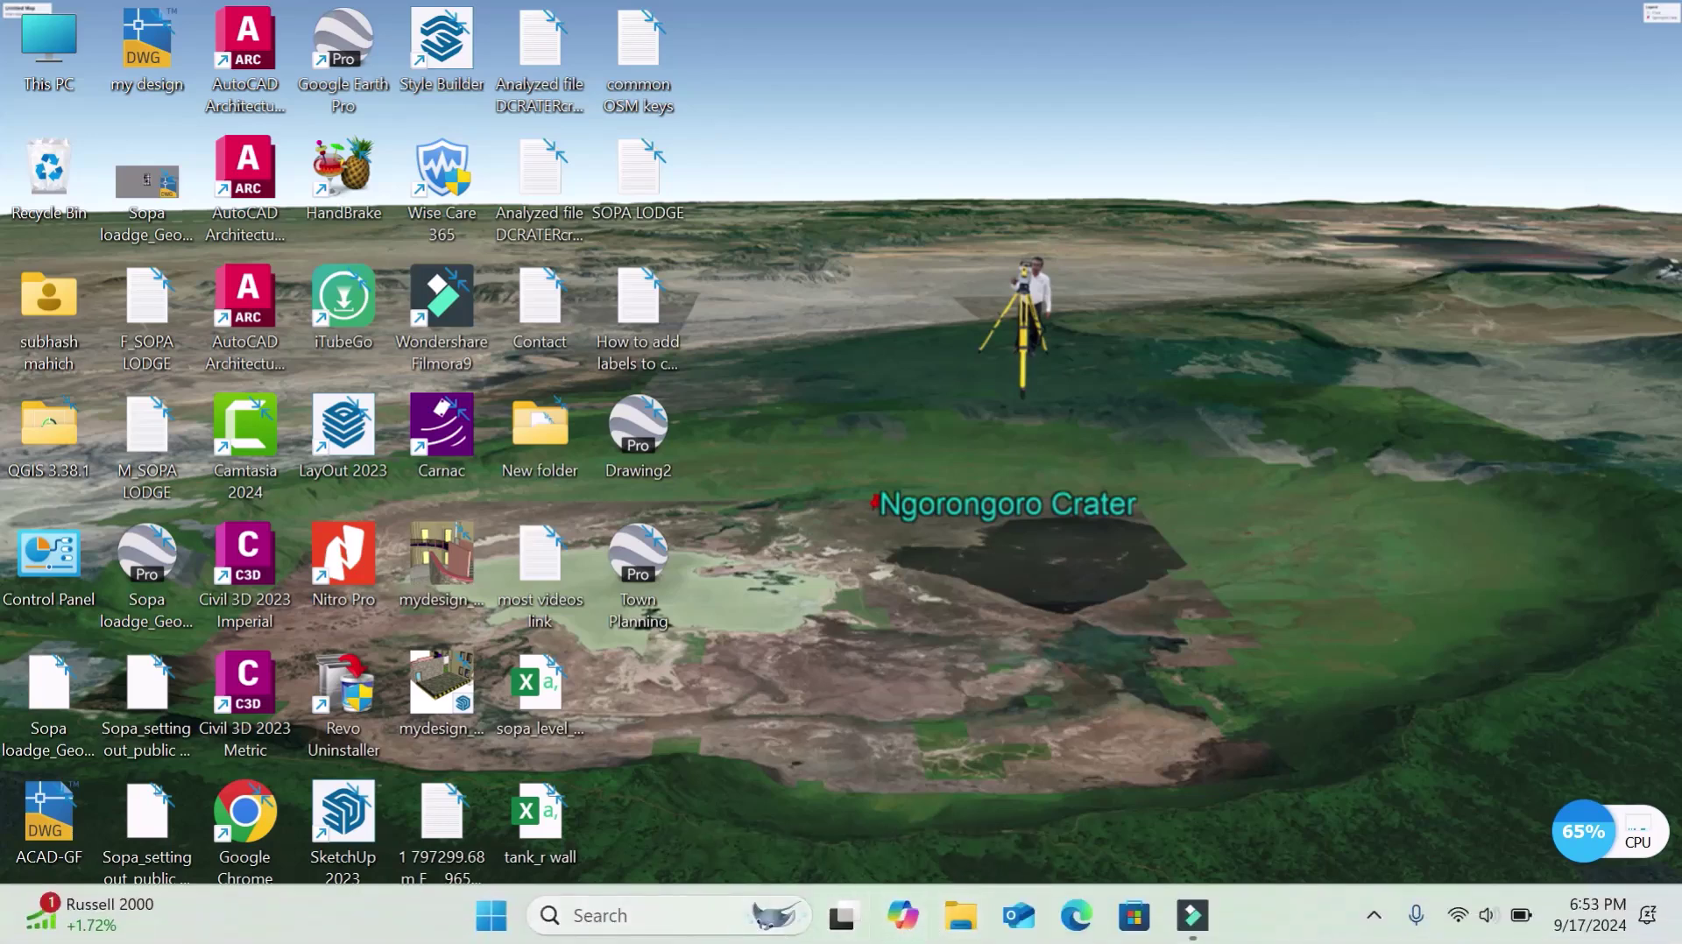
Step: Switch to Google Chrome, search for gps visualizer, and open GPS Visualizer's elevation page
click(671, 906)
text(CH)
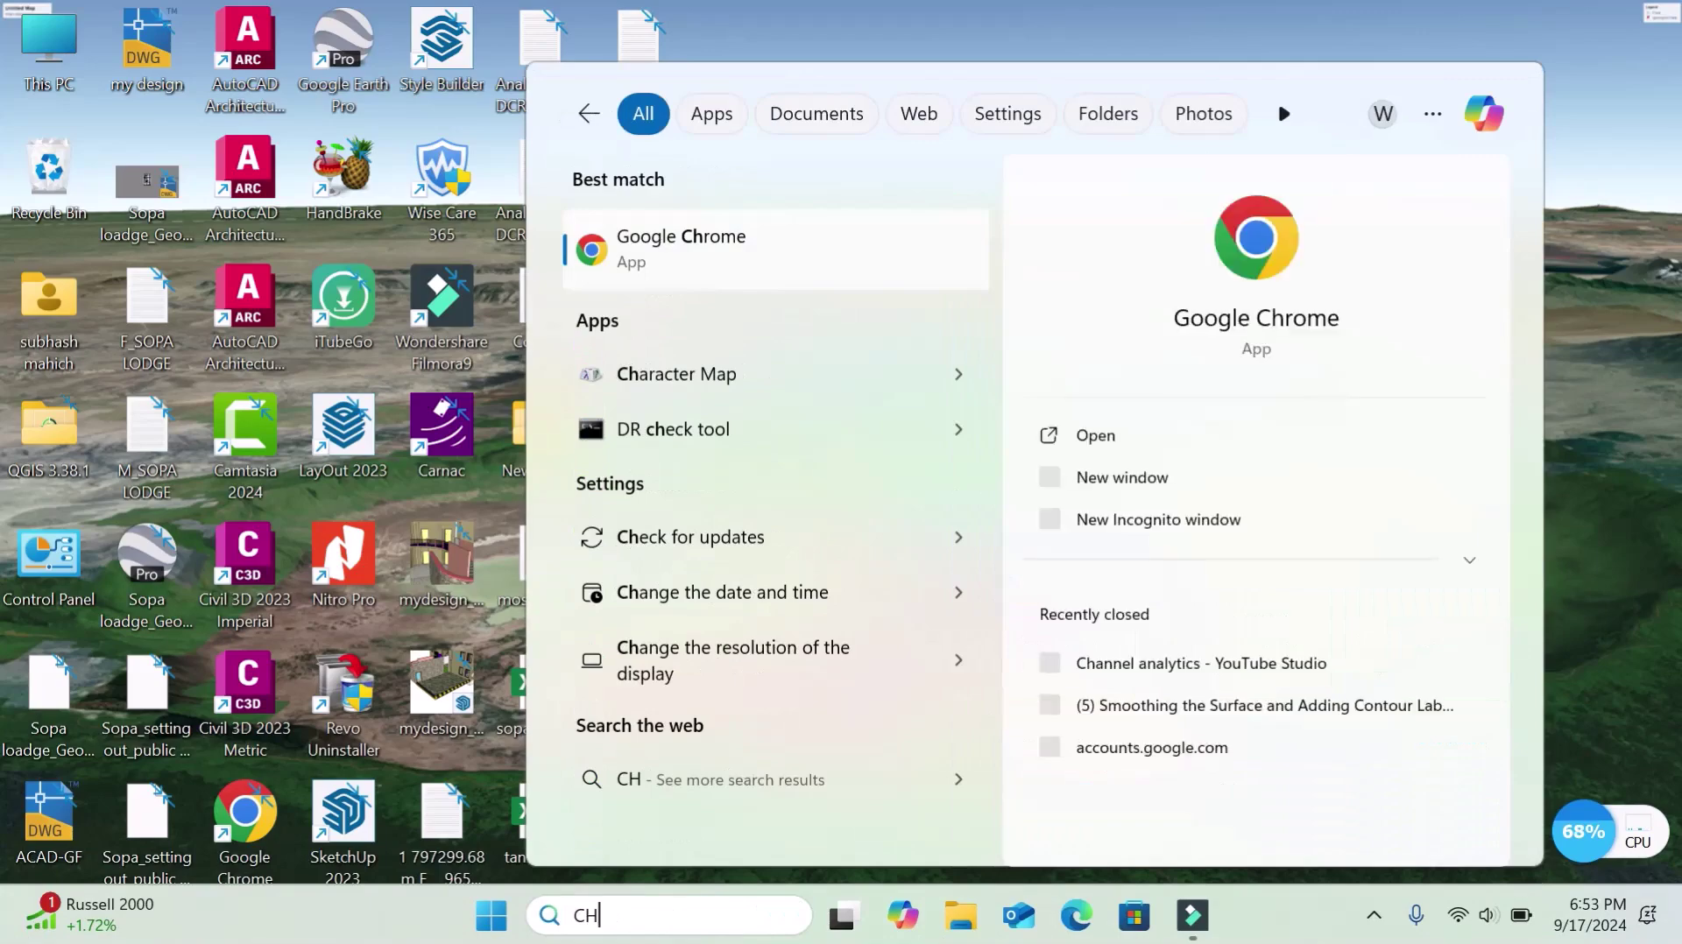
click(1248, 296)
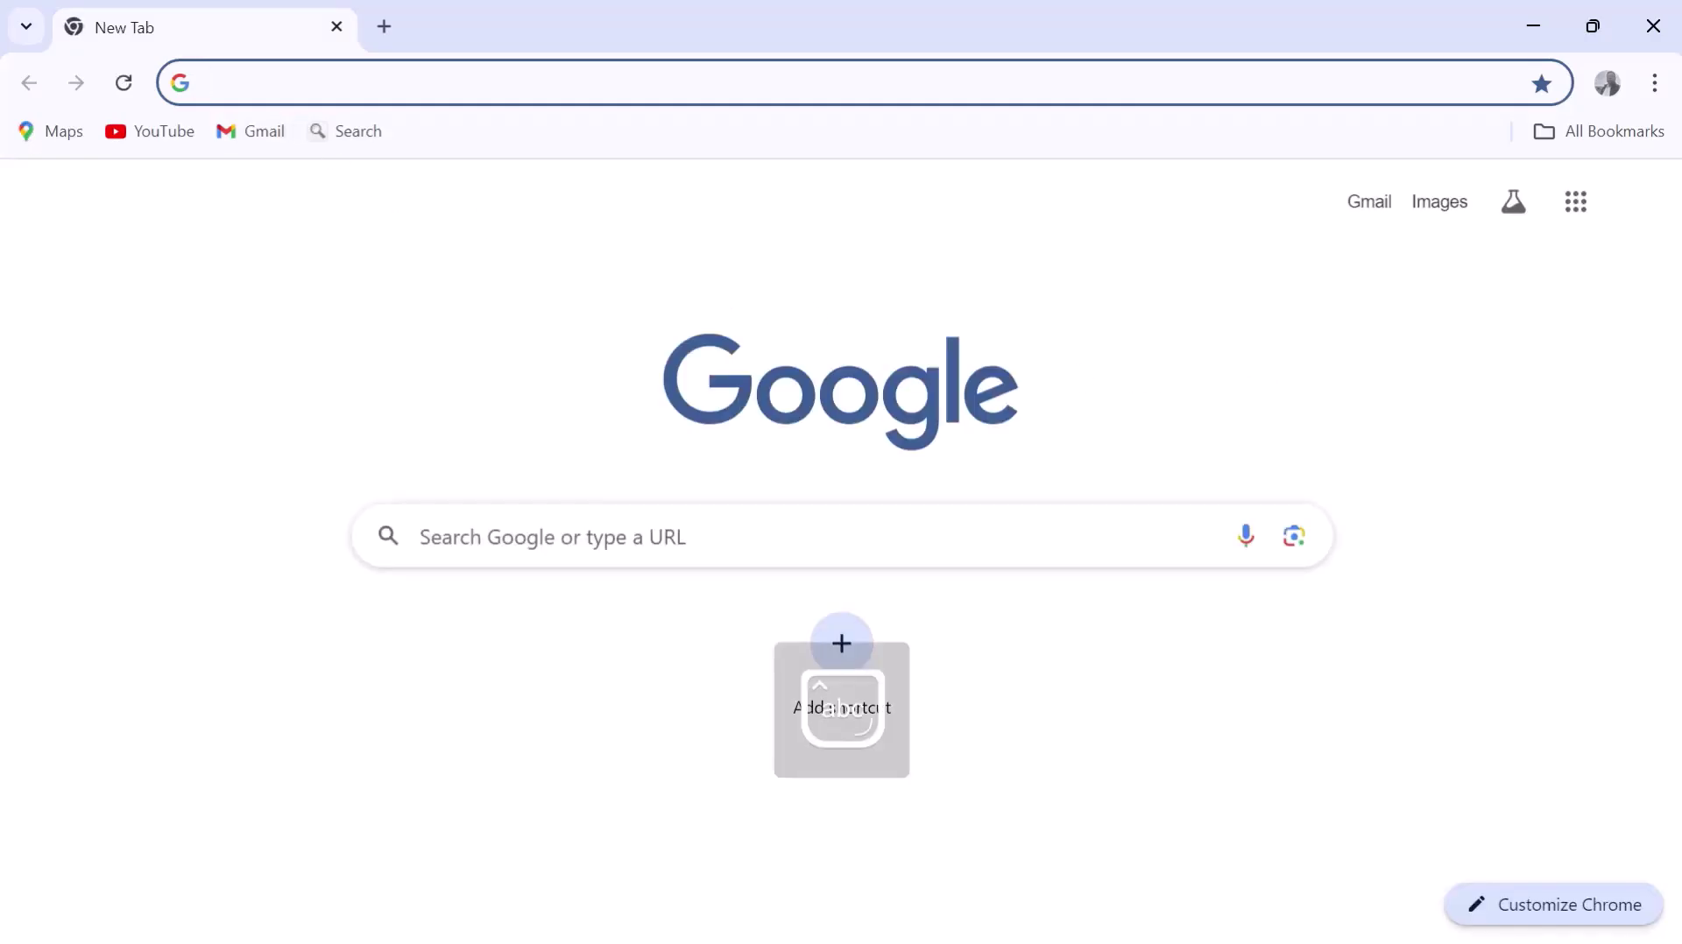
text(gps)
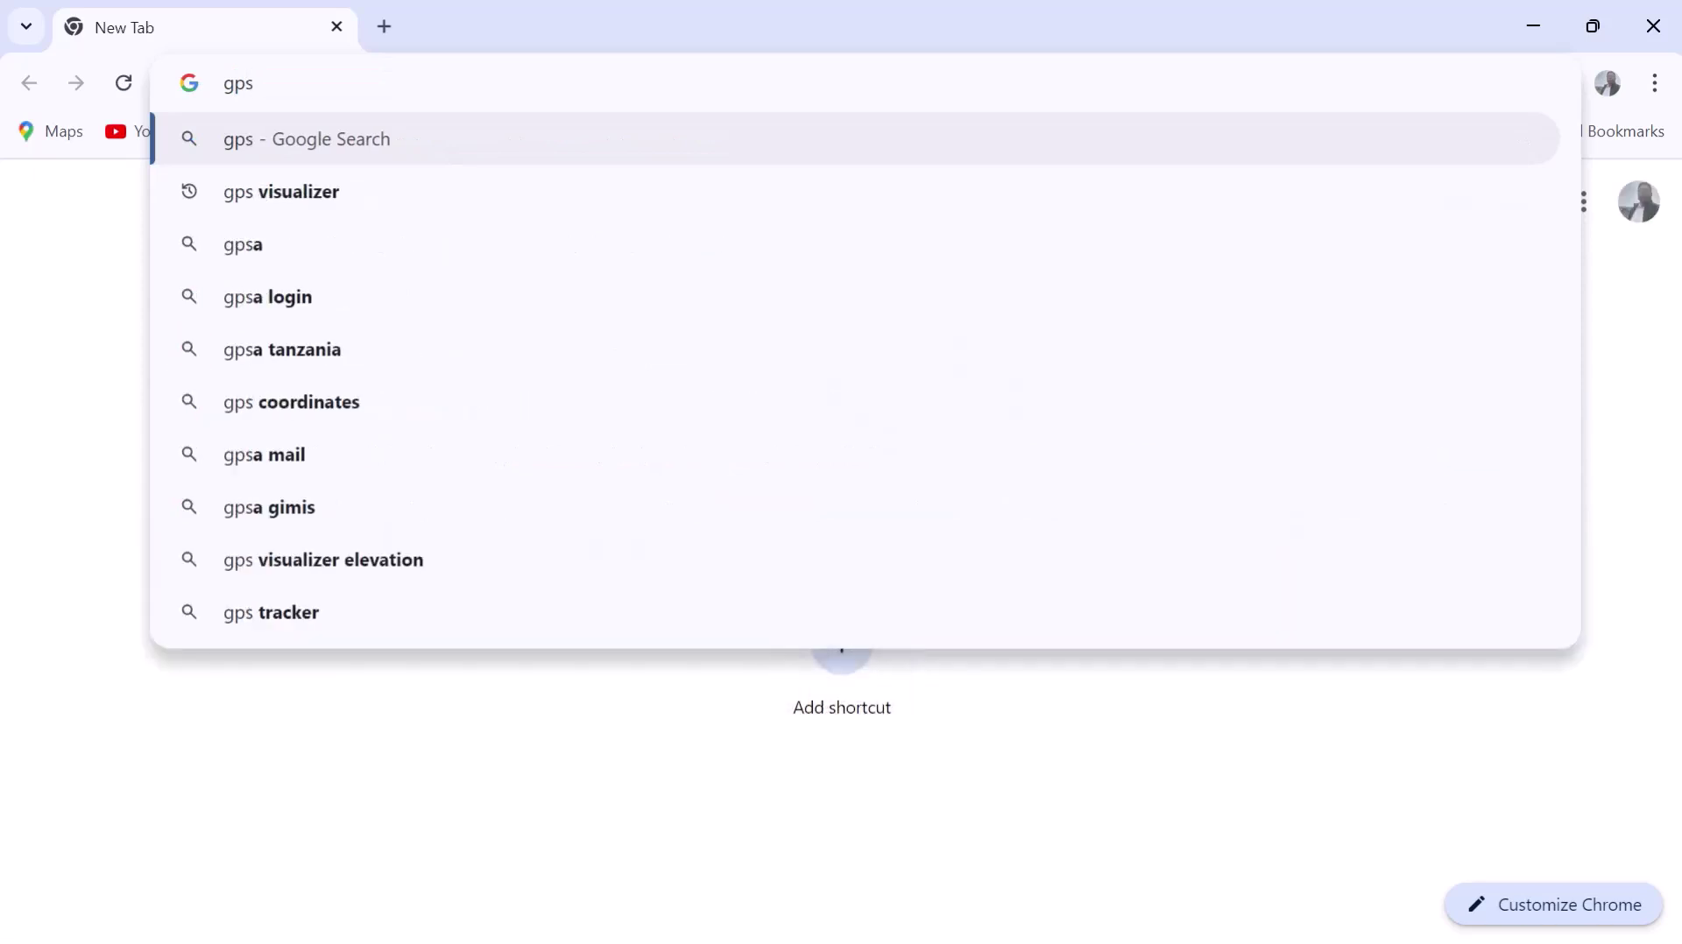
click(302, 194)
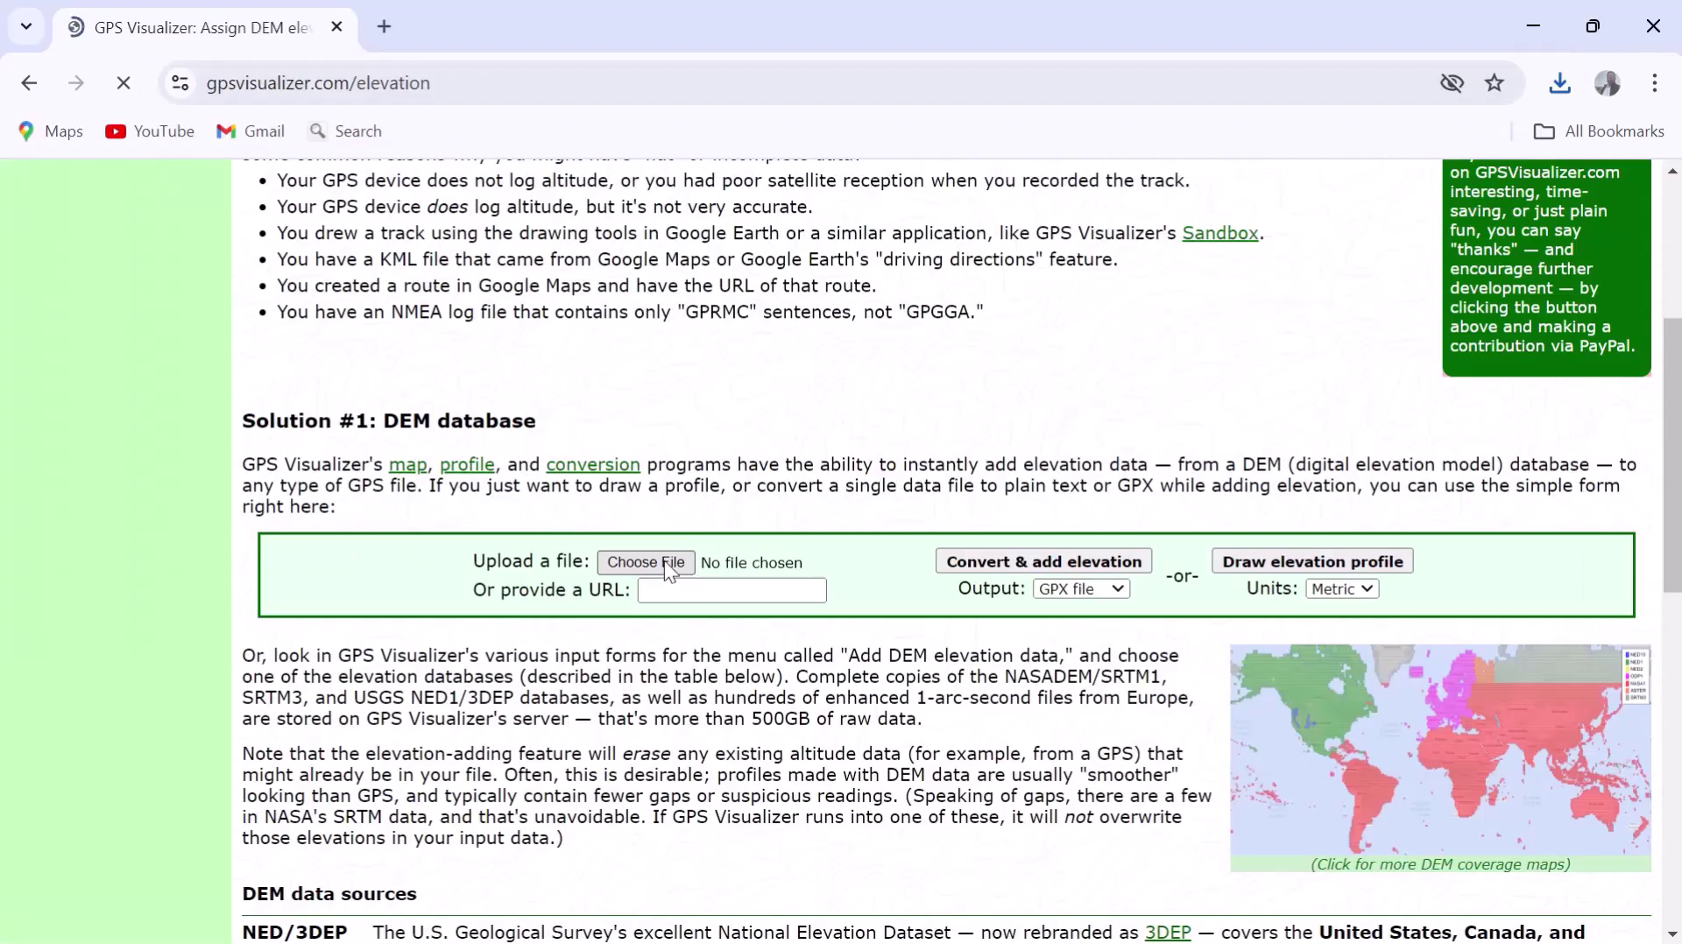
Step: Choose Town Planning.kml from the Desktop as the file to upload in the DEM database form
click(664, 561)
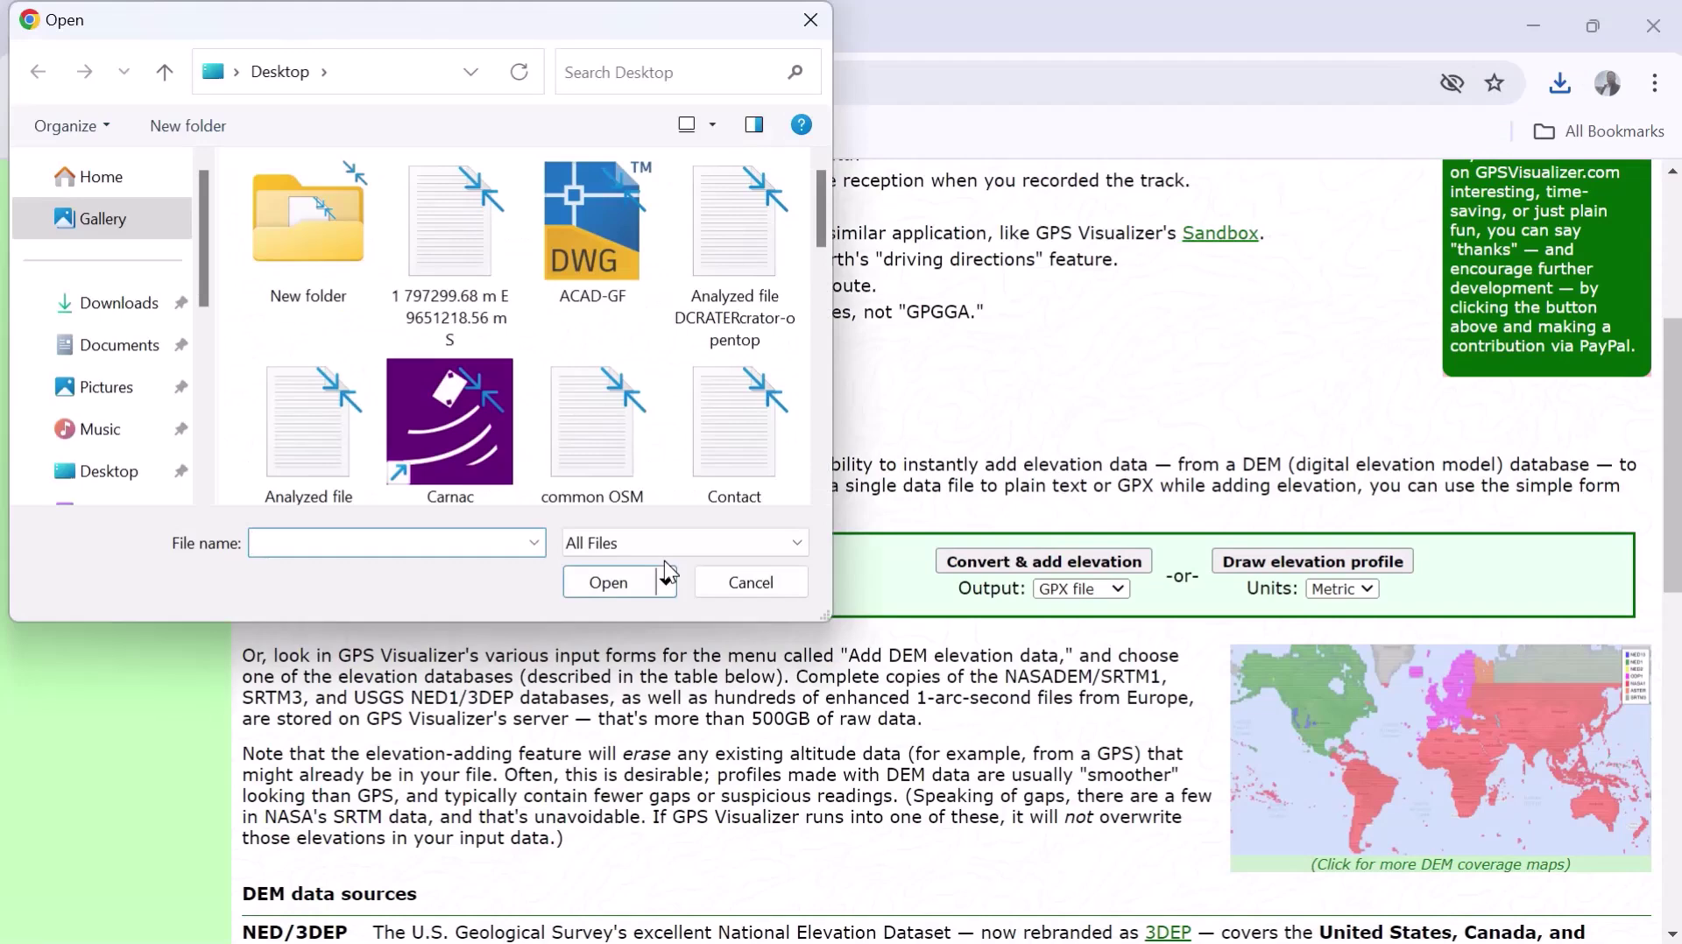
scroll(567, 504, down, 5)
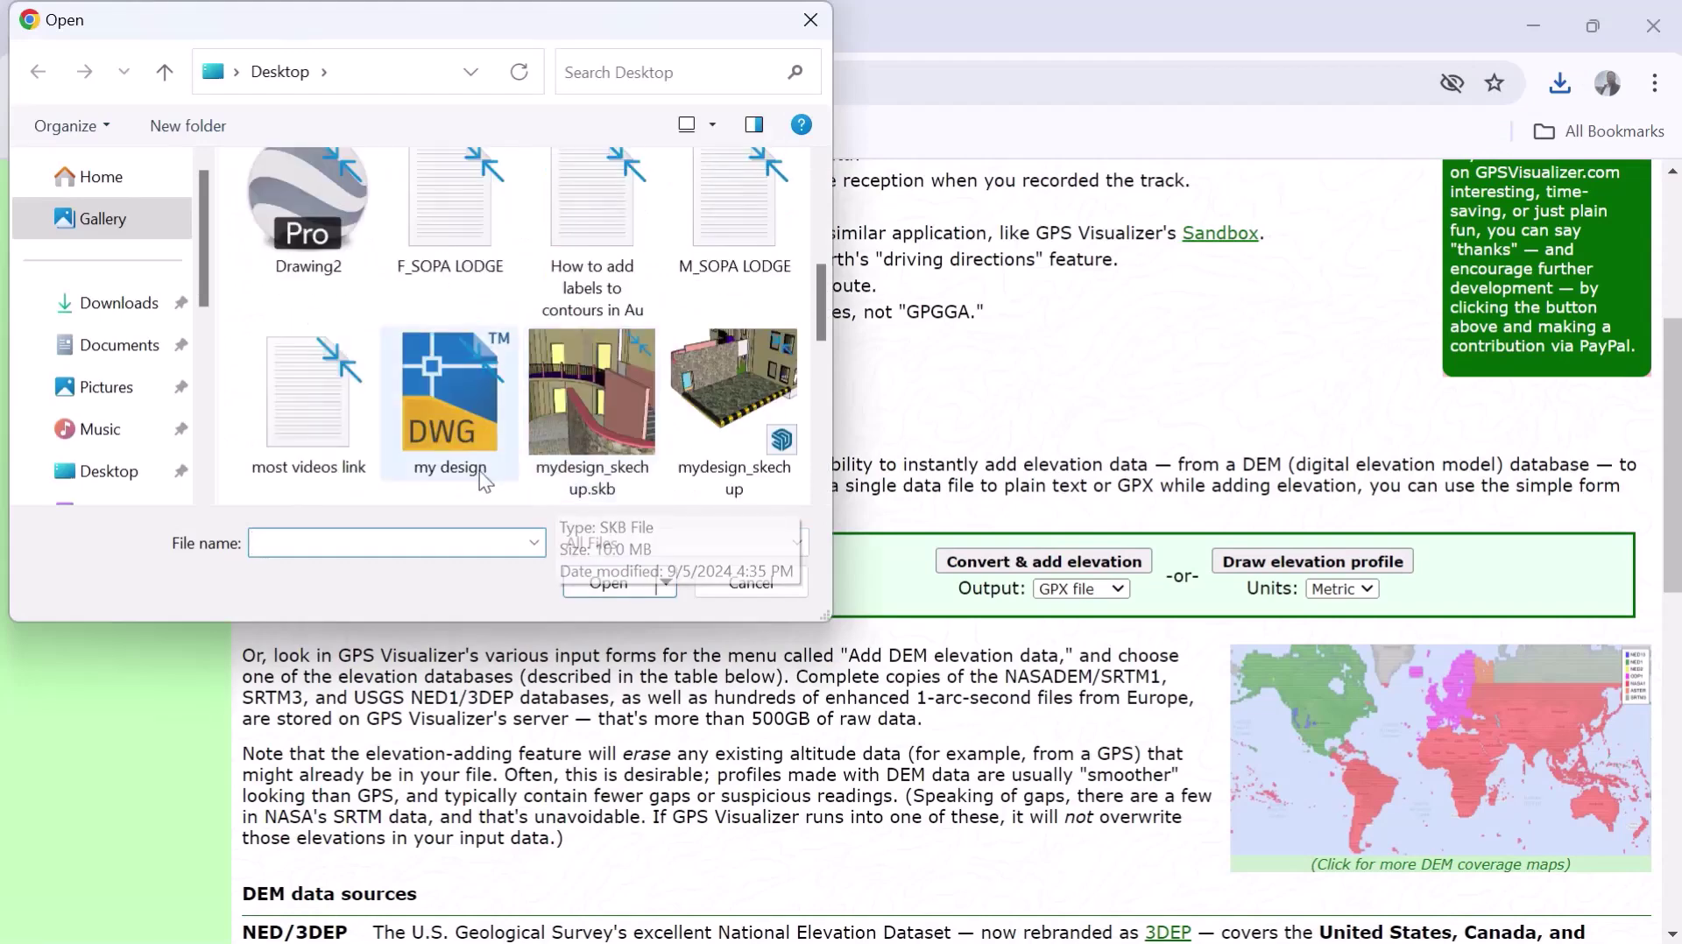
scroll(480, 470, down, 5)
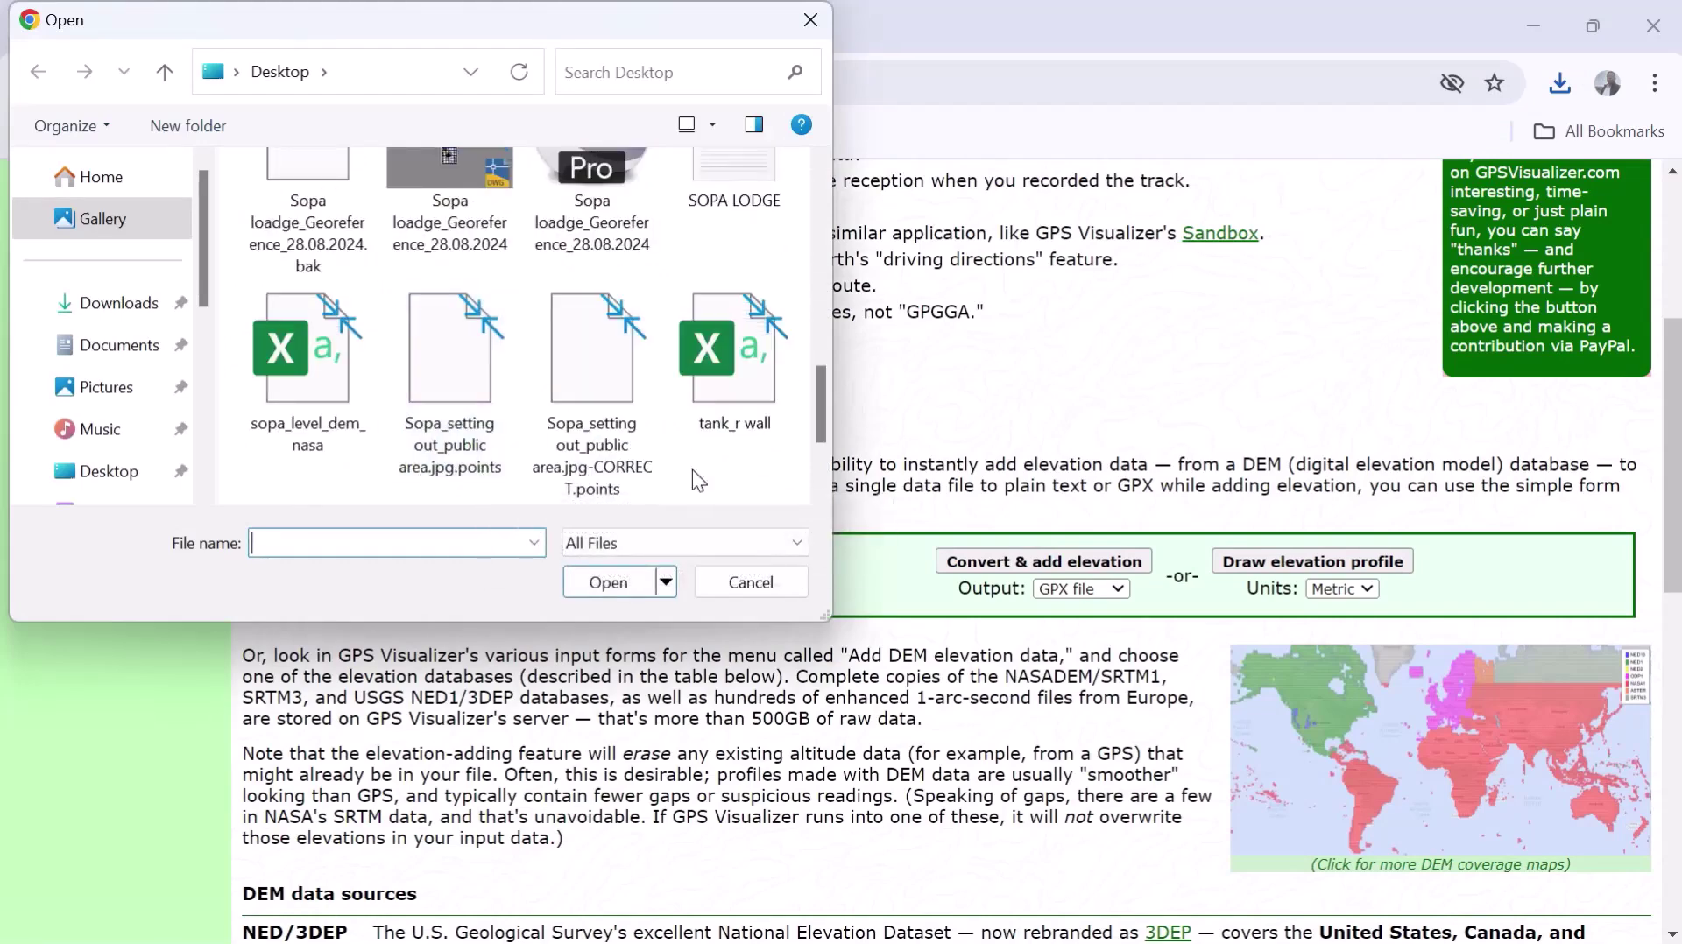
scroll(692, 469, down, 2)
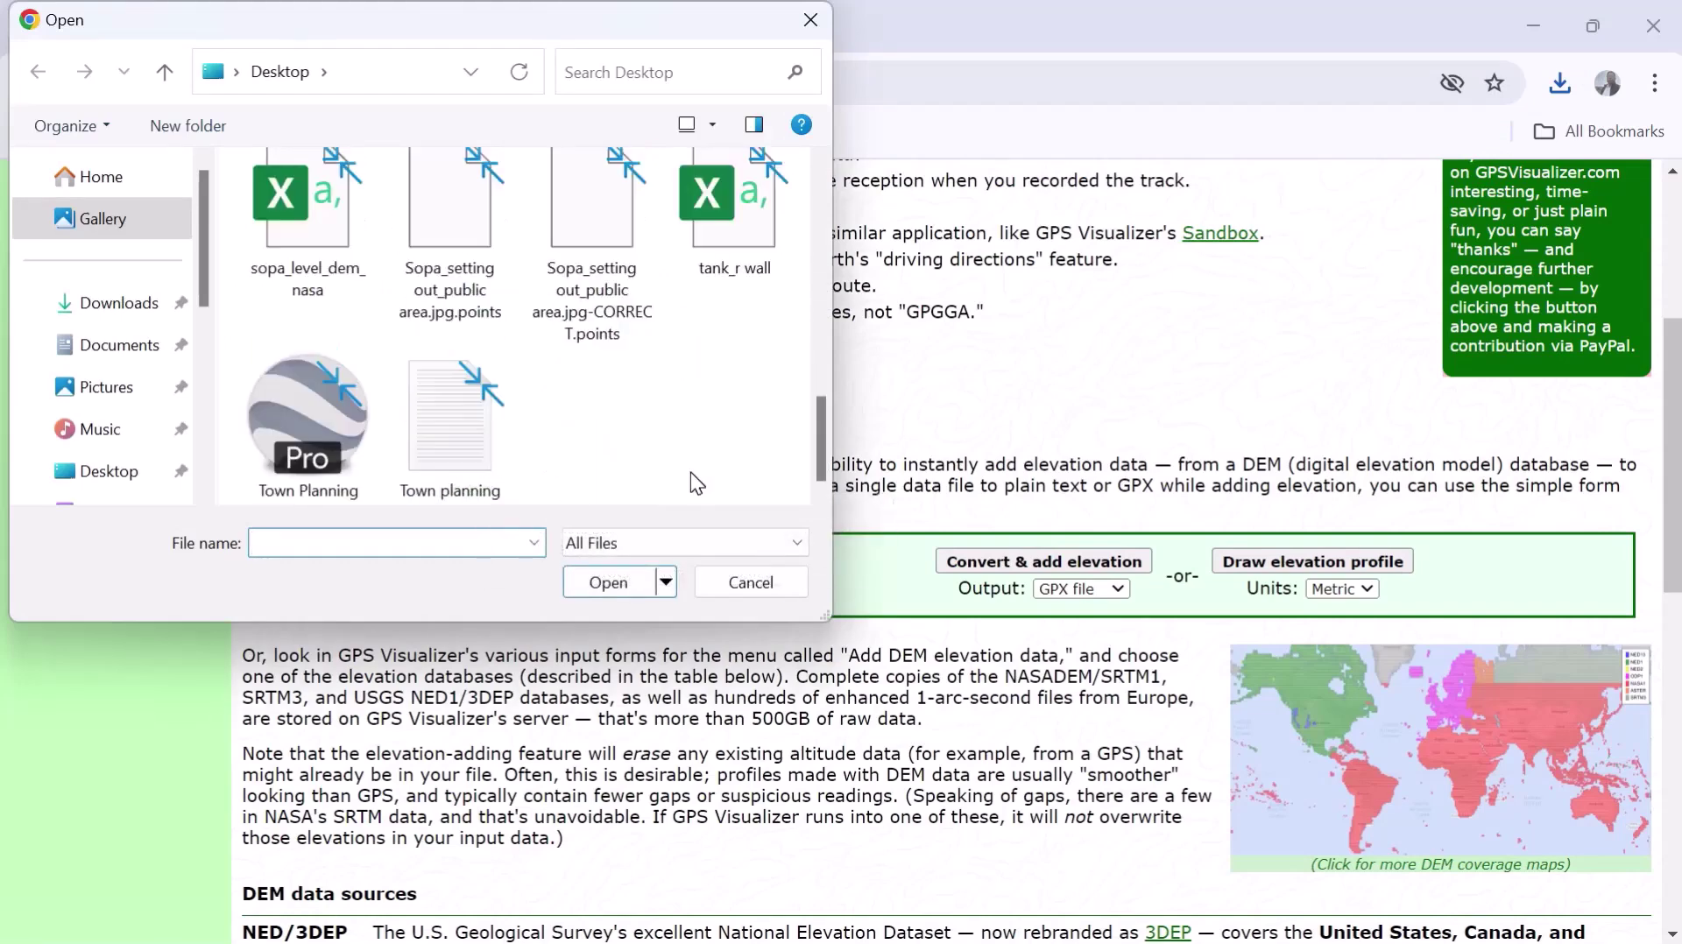
click(294, 442)
click(603, 582)
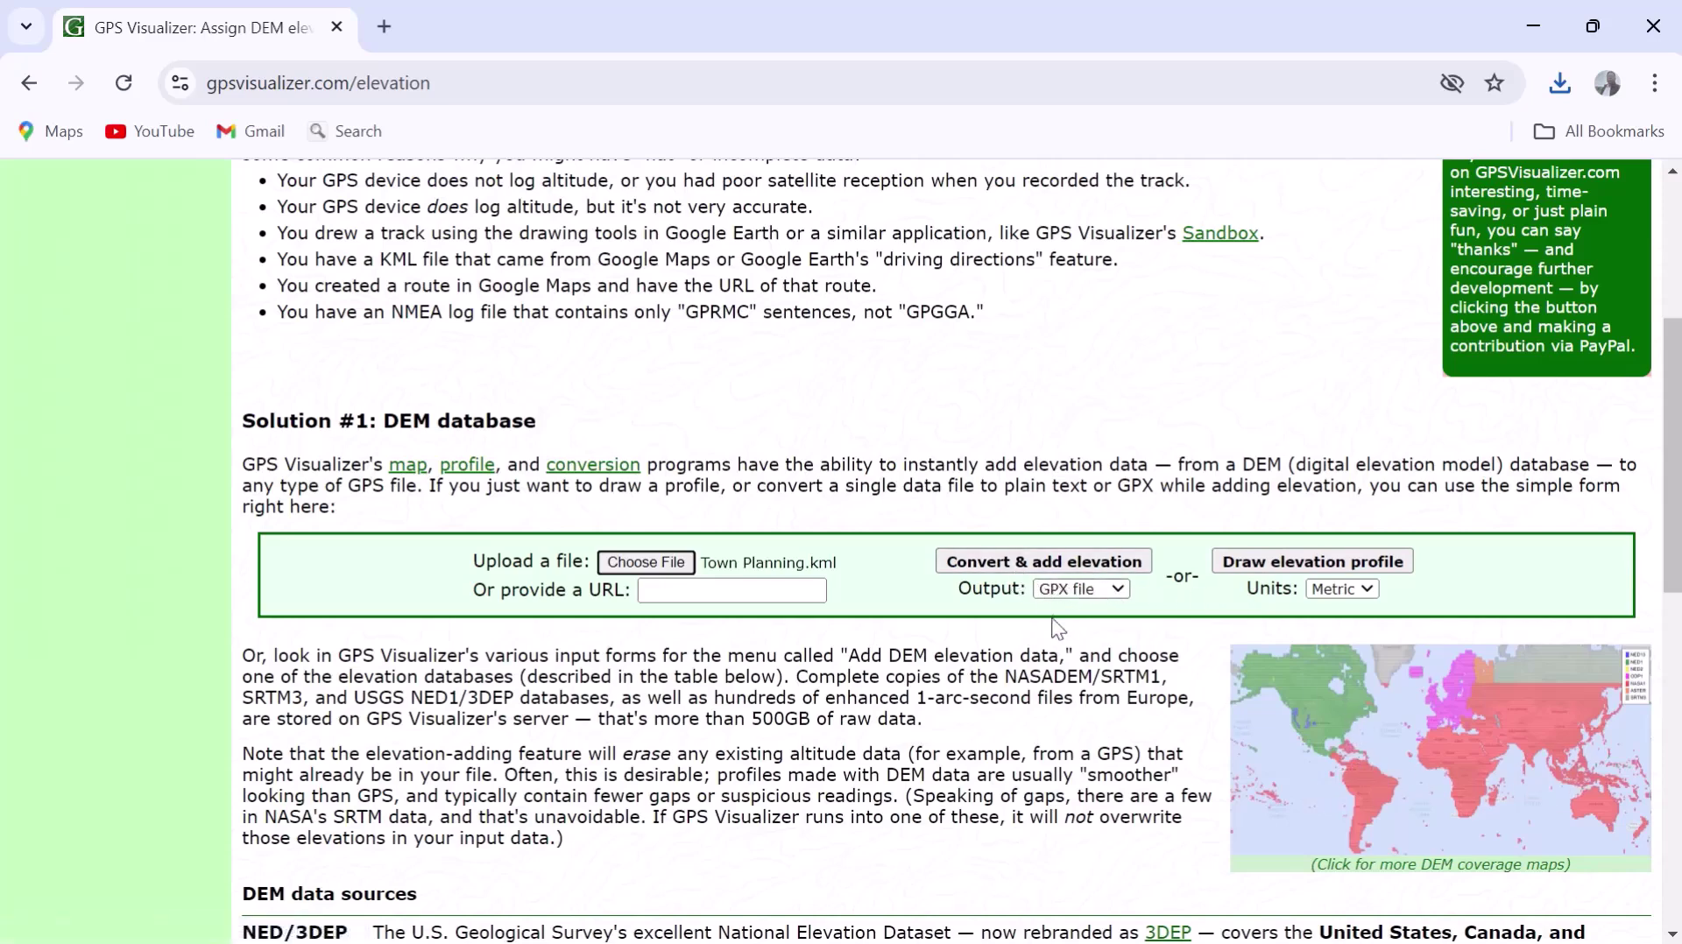
Step: Set the output to Plain text, convert the file with added elevation, and look through the converted data
click(1119, 603)
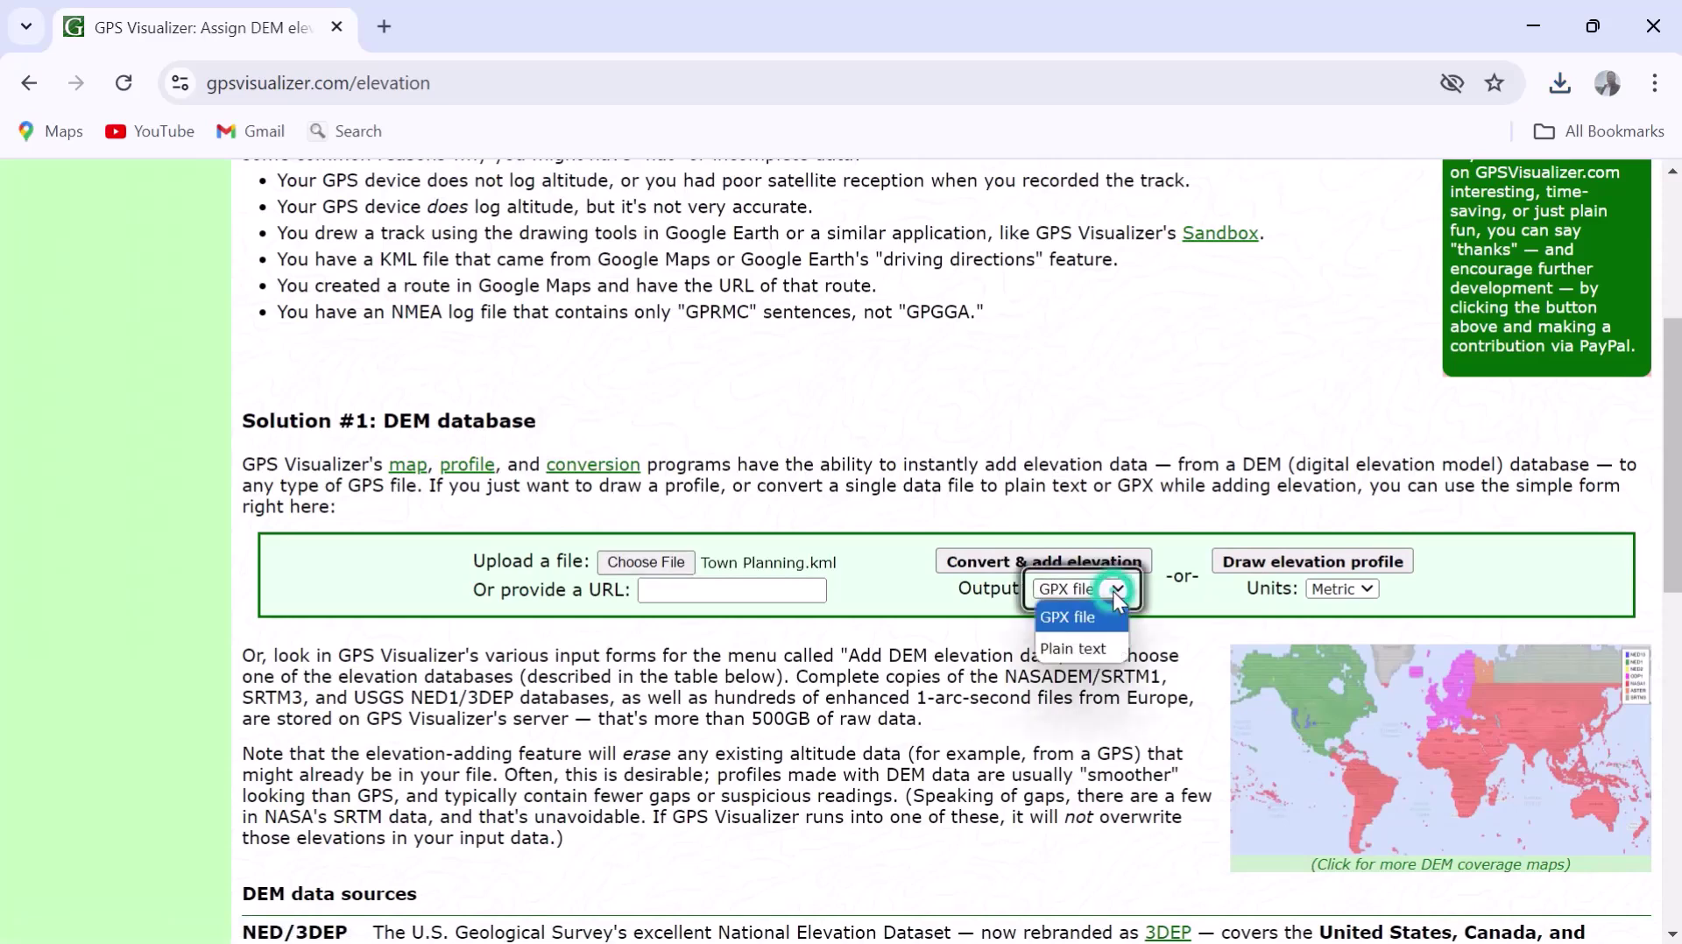
click(1097, 647)
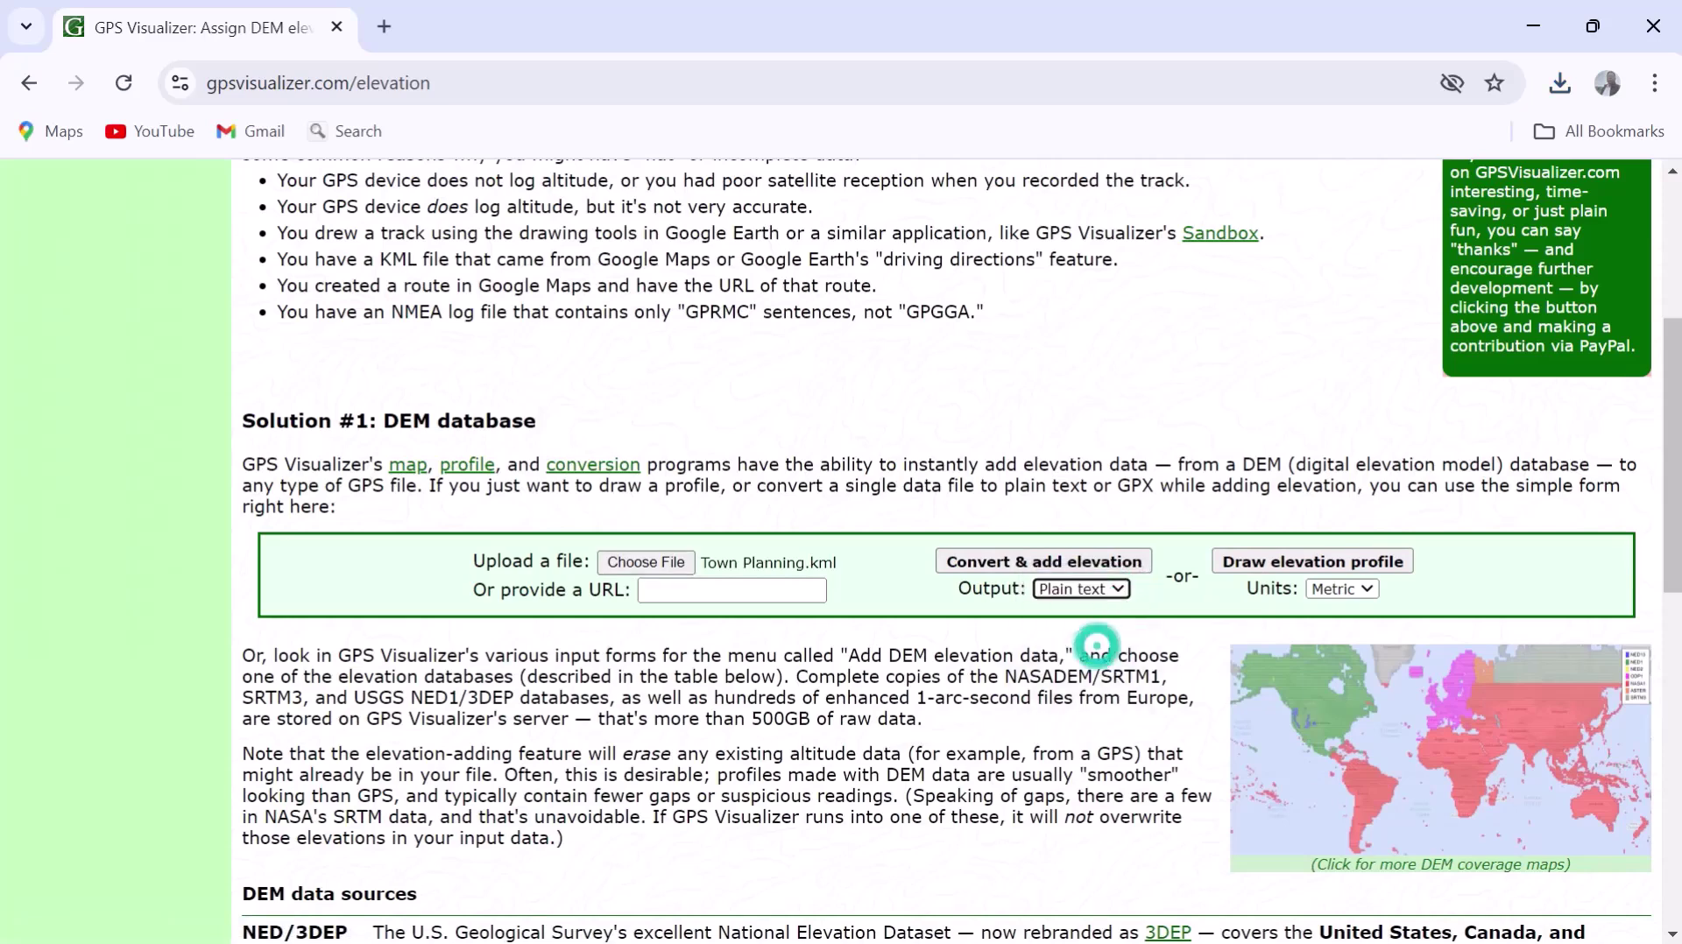
click(1018, 567)
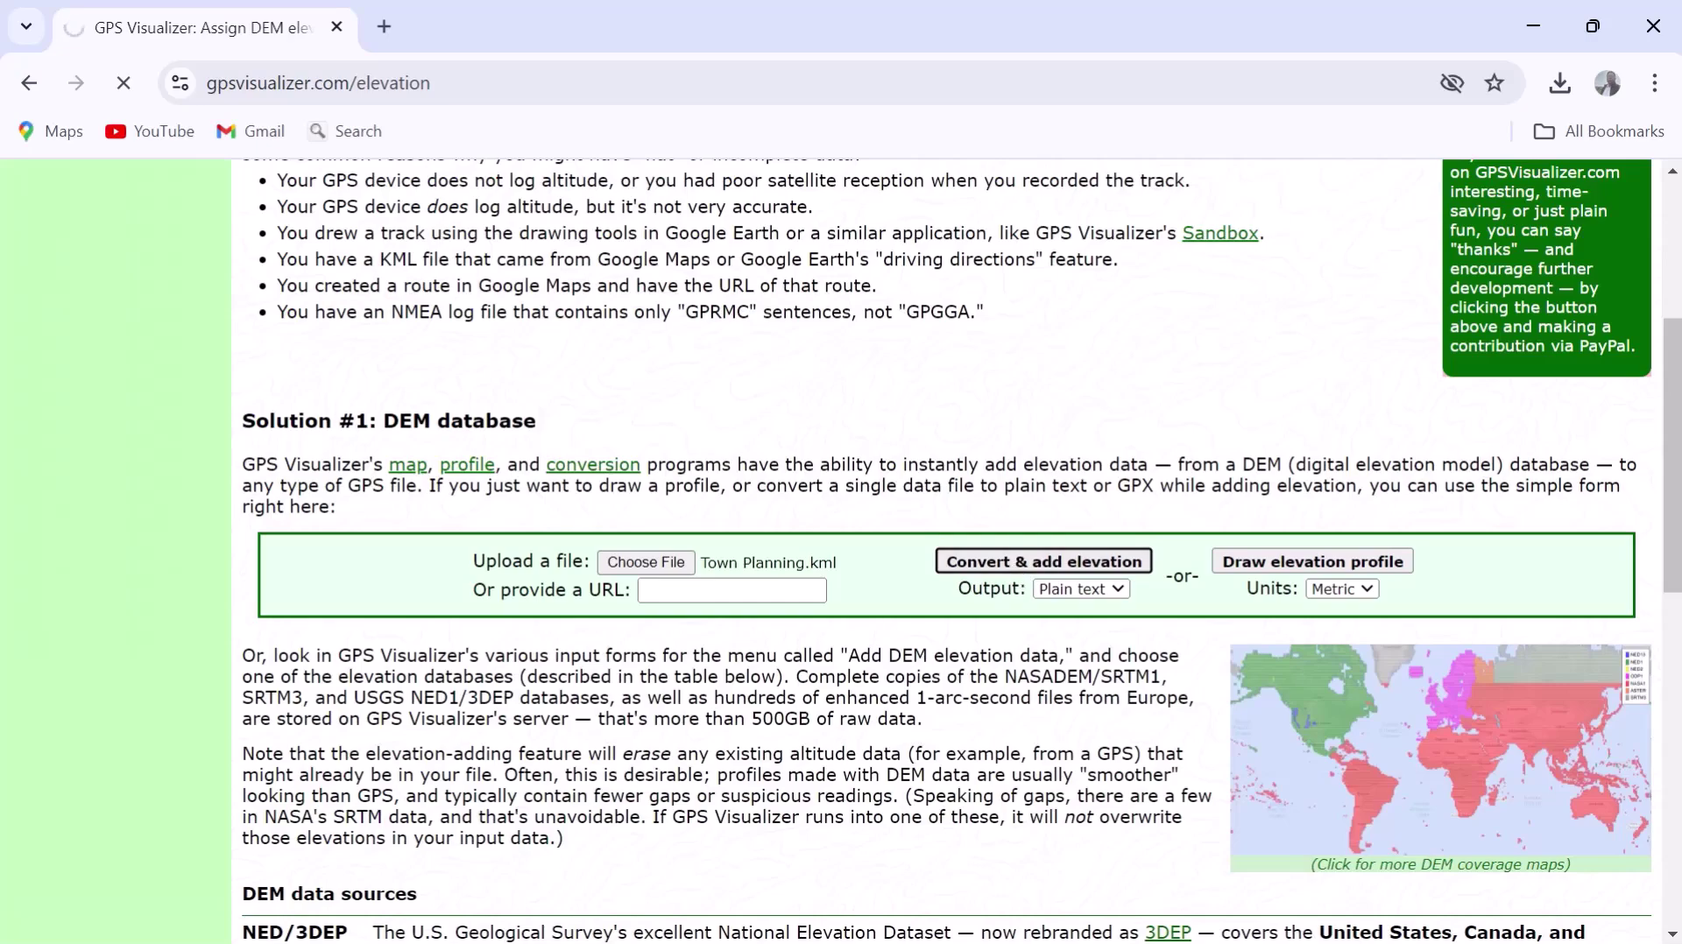
scroll(955, 552, down, 5)
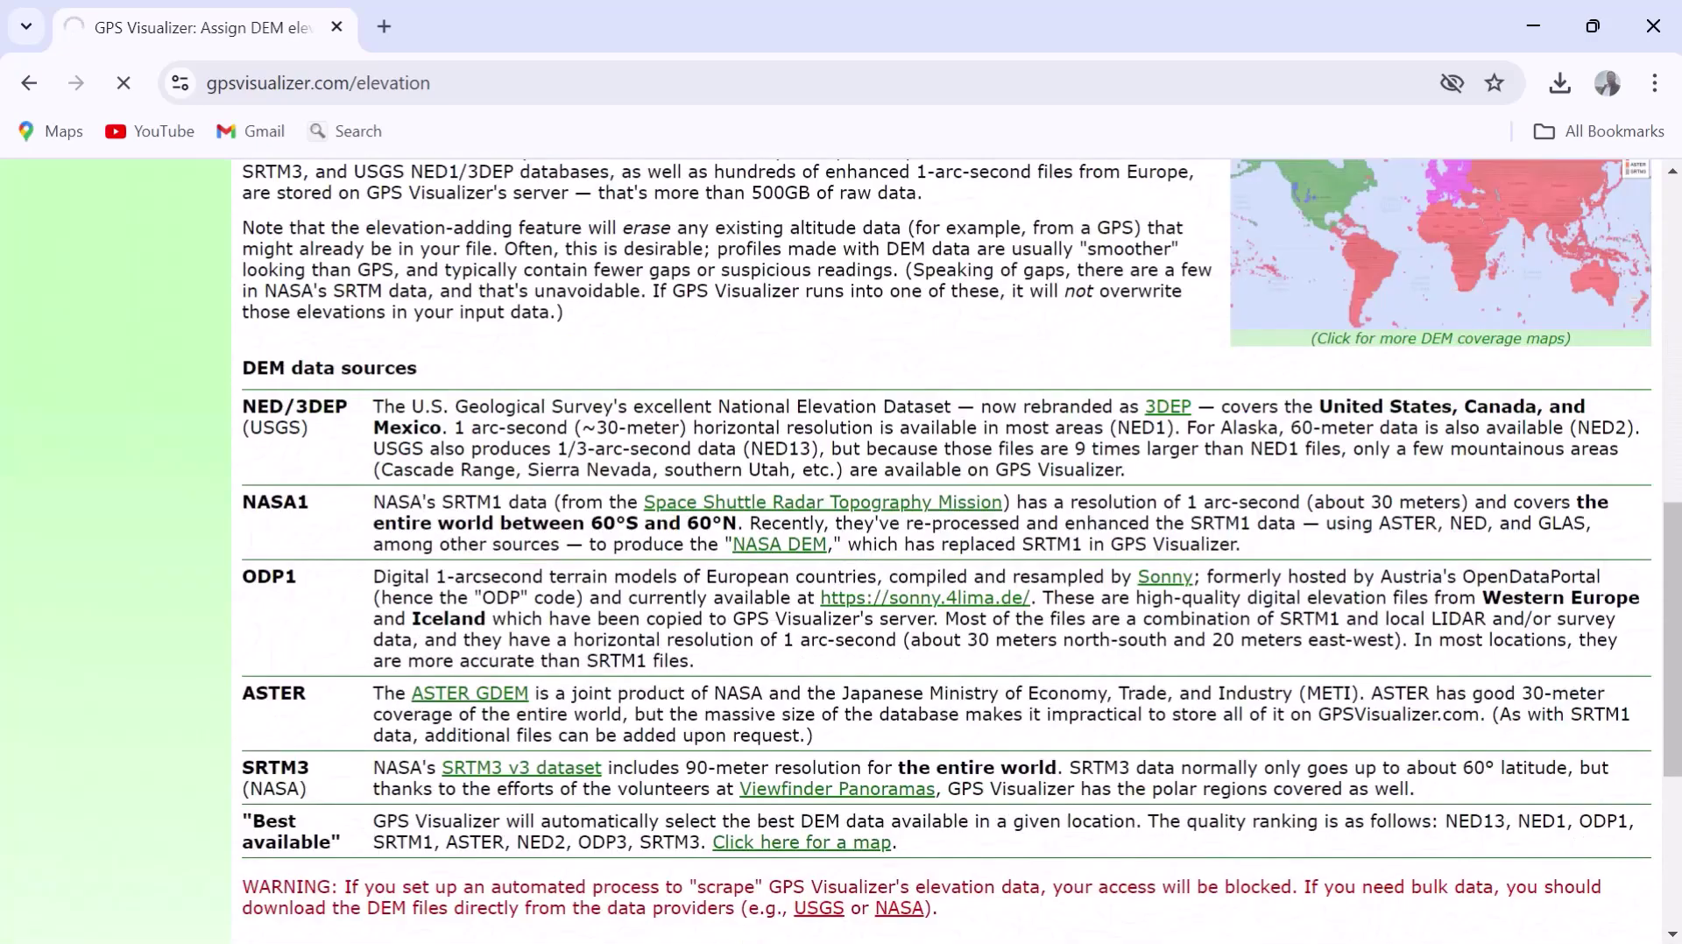
scroll(955, 552, up, 2)
scroll(954, 552, down, 2)
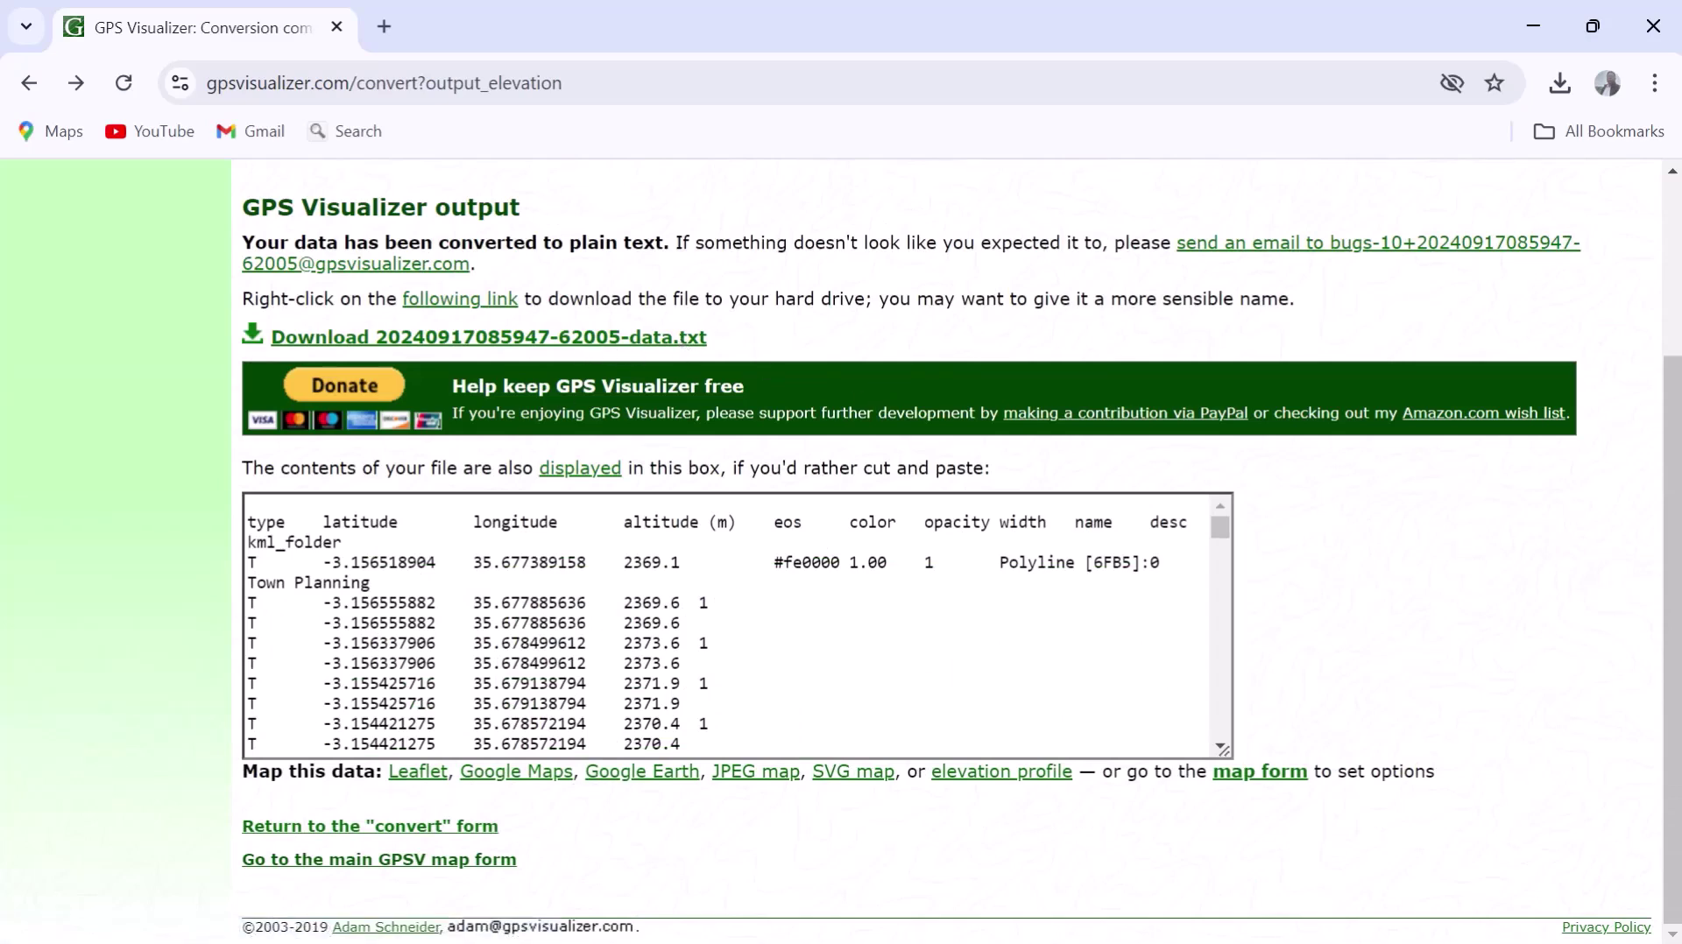
scroll(735, 625, down, 2)
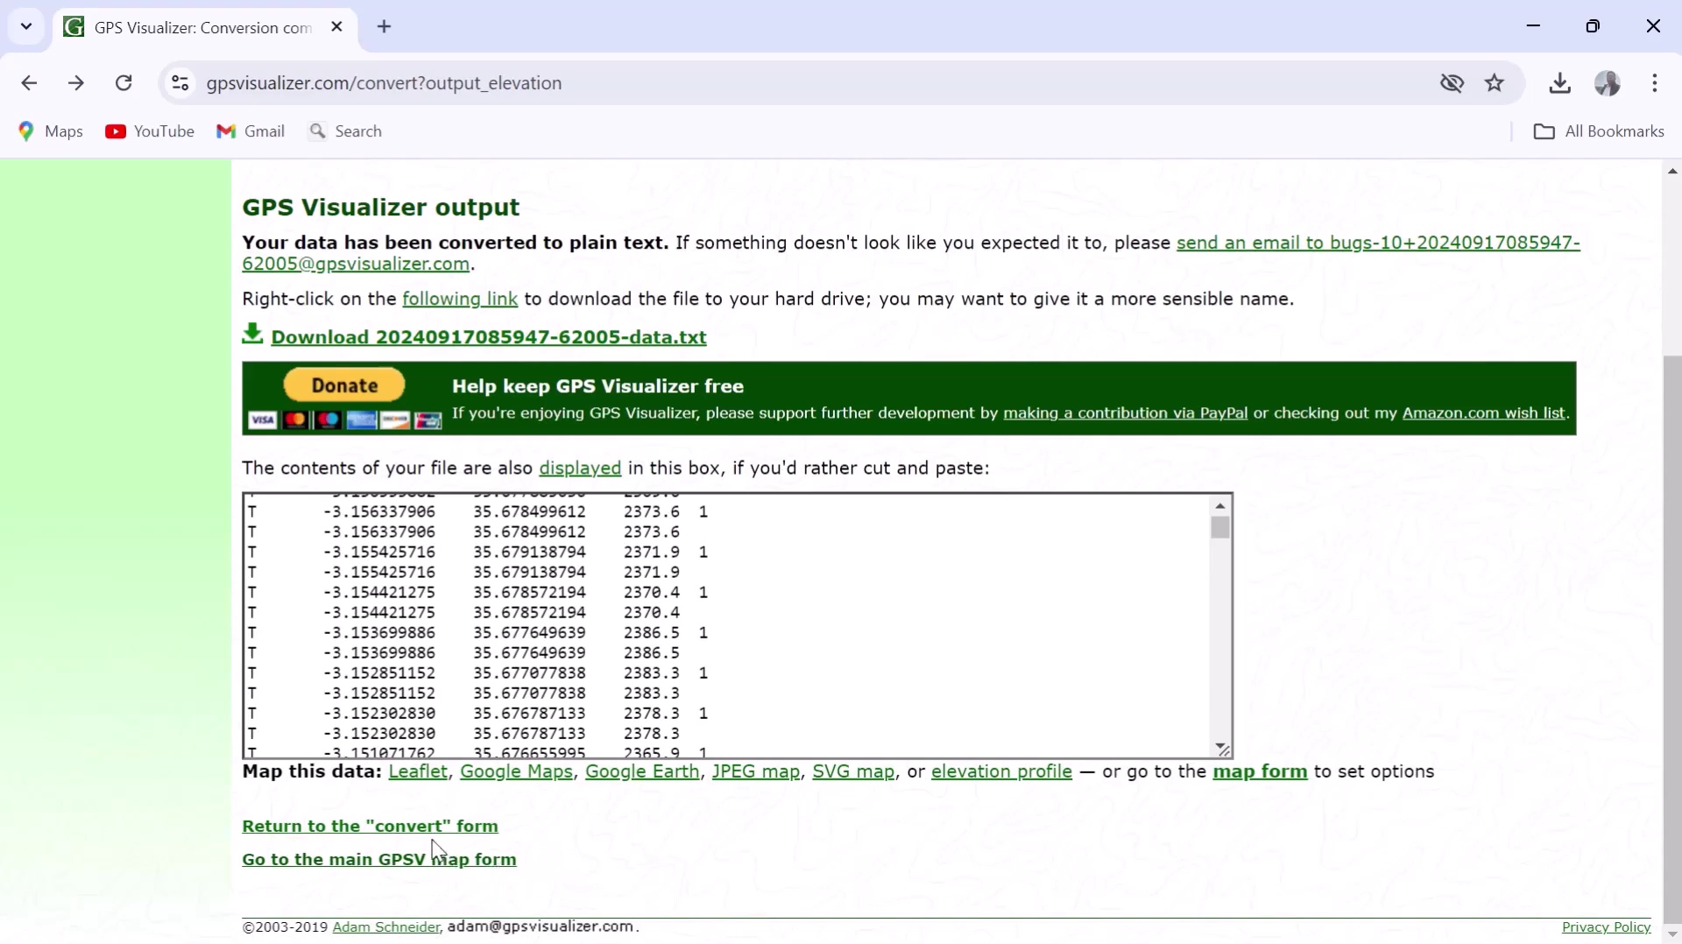
Step: Go to the full convert form and choose Town Planning.kml from the Desktop as File #1
click(351, 839)
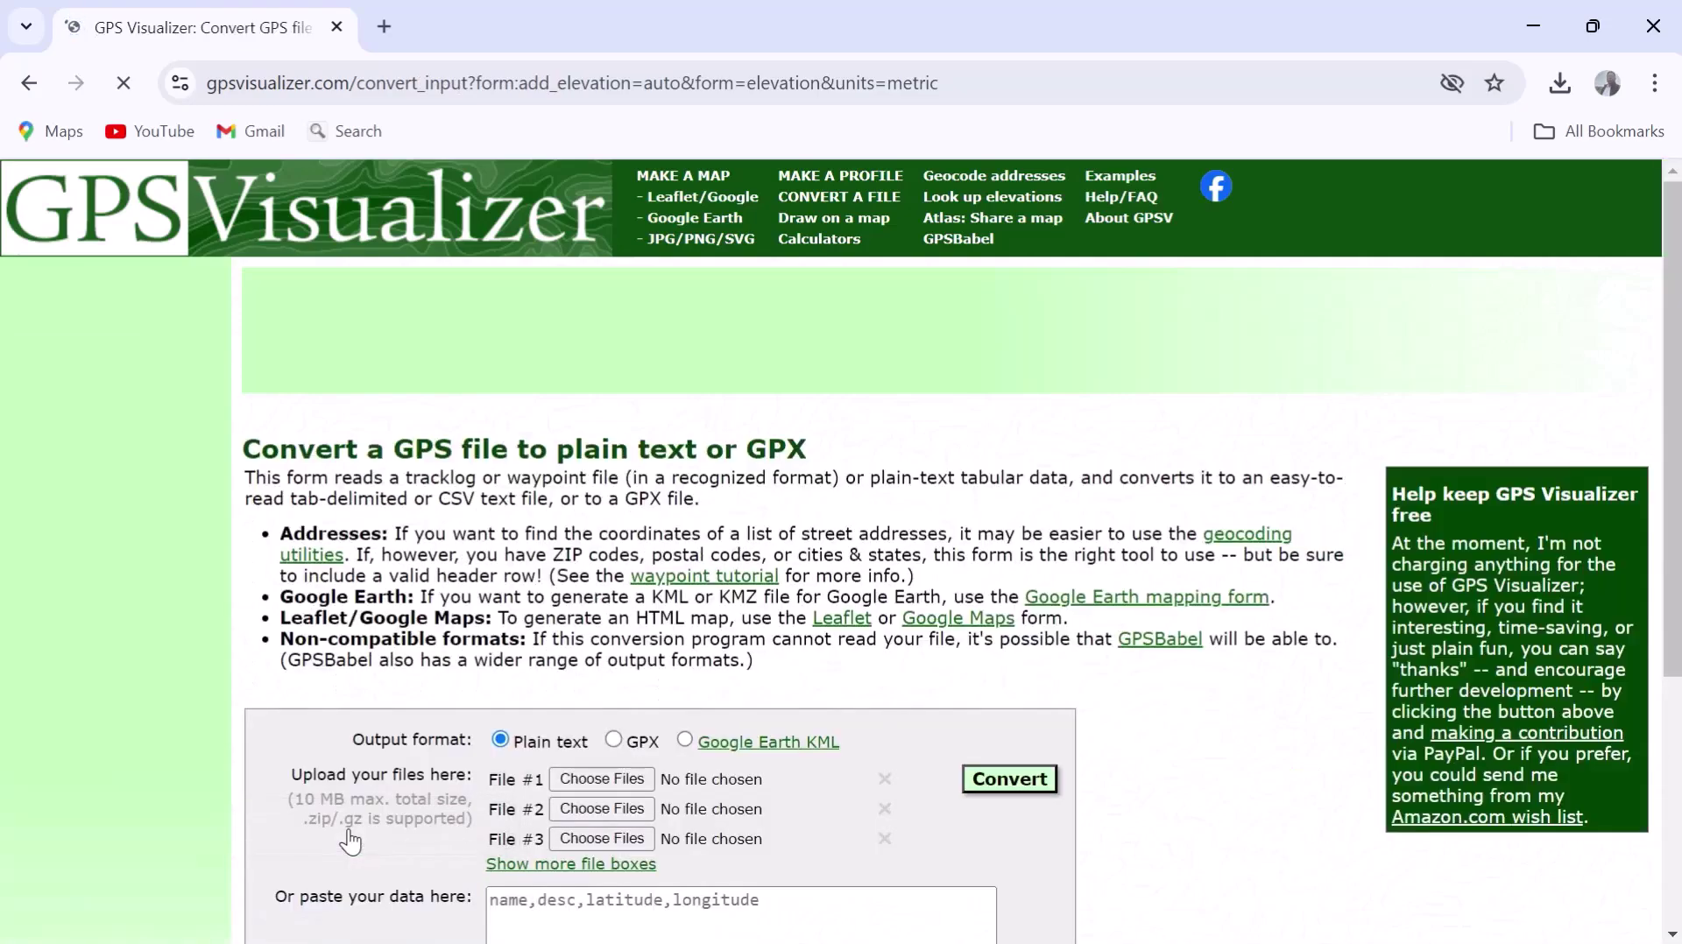
scroll(880, 565, down, 2)
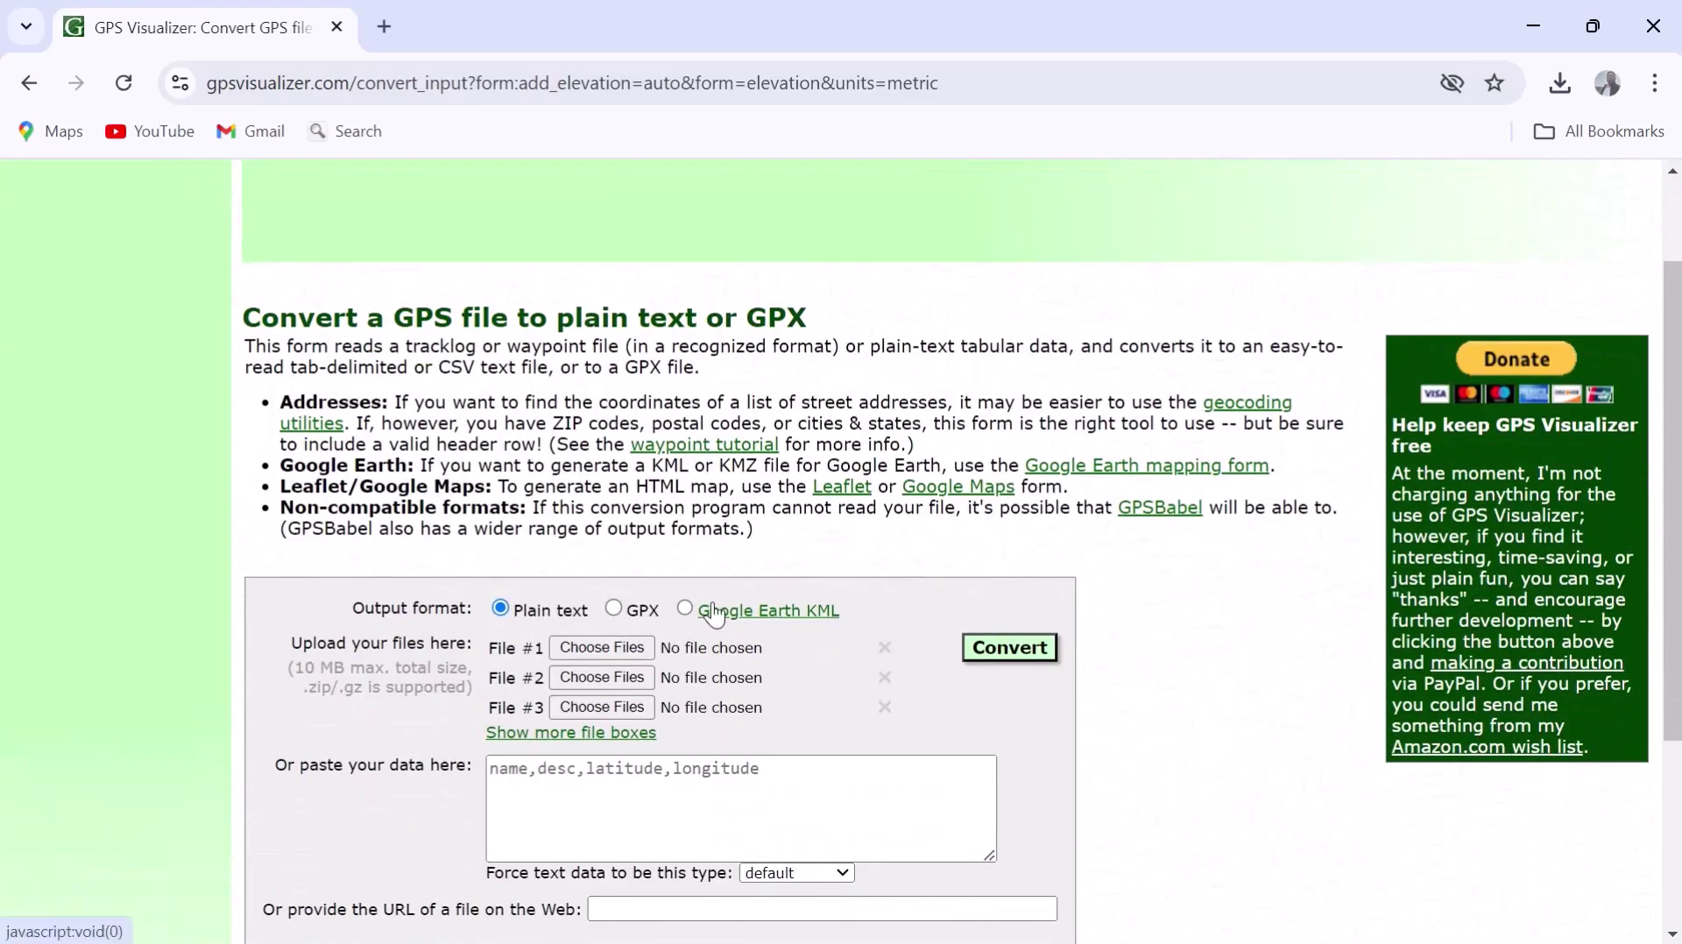
scroll(879, 564, down, 2)
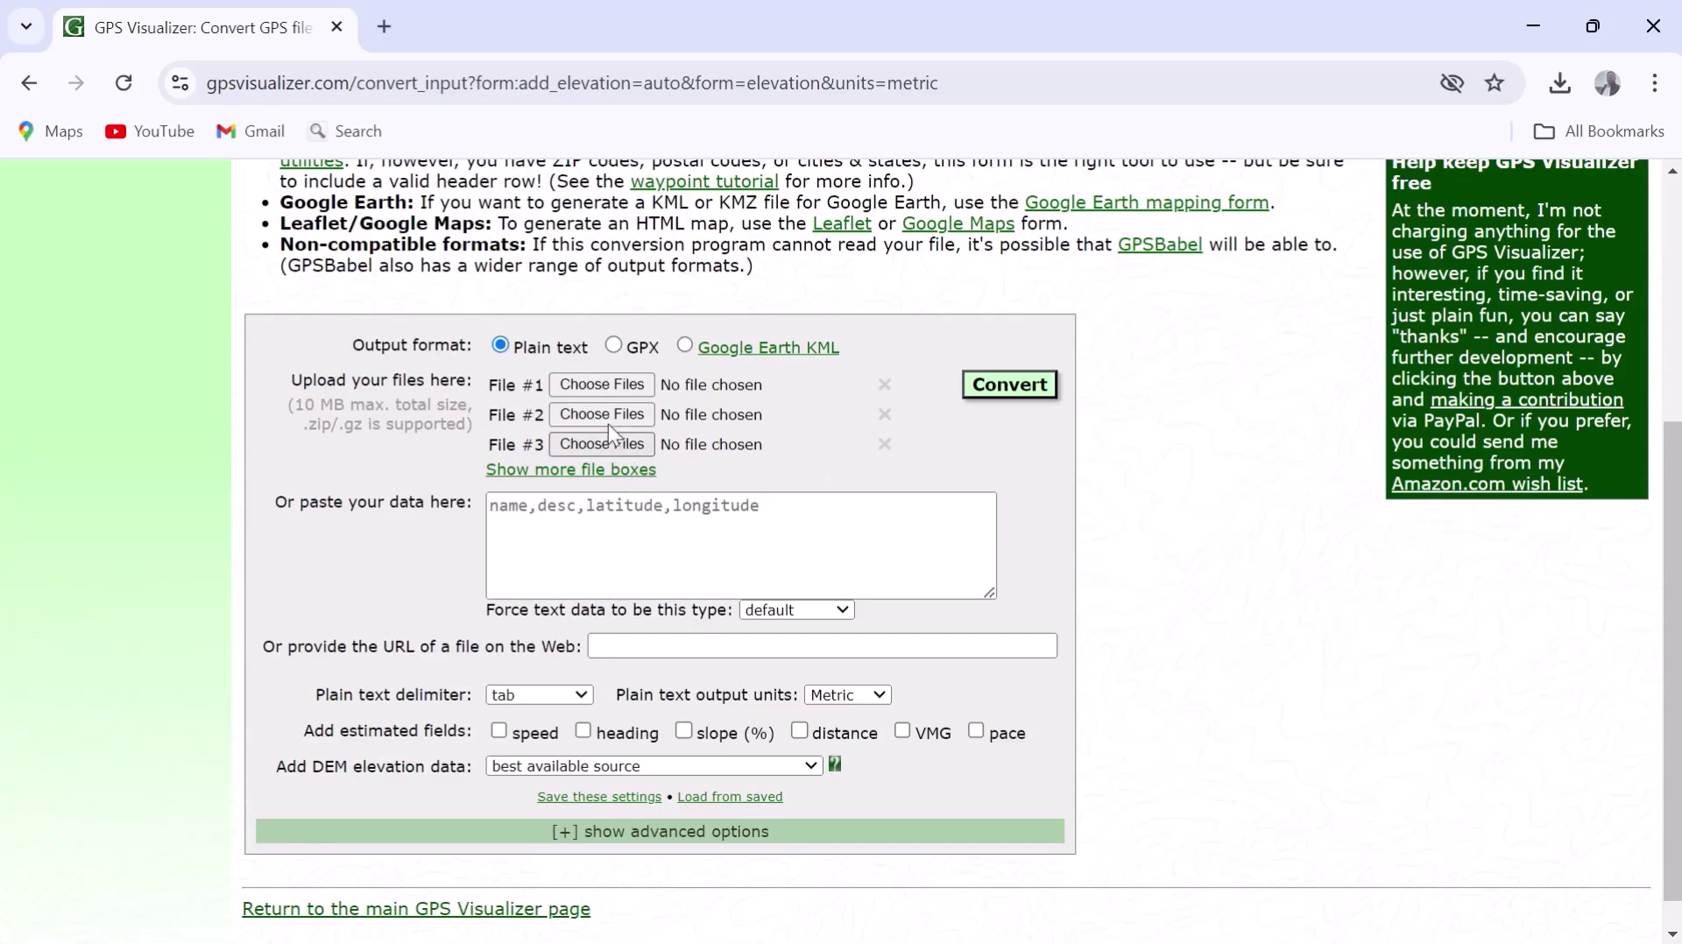
click(595, 387)
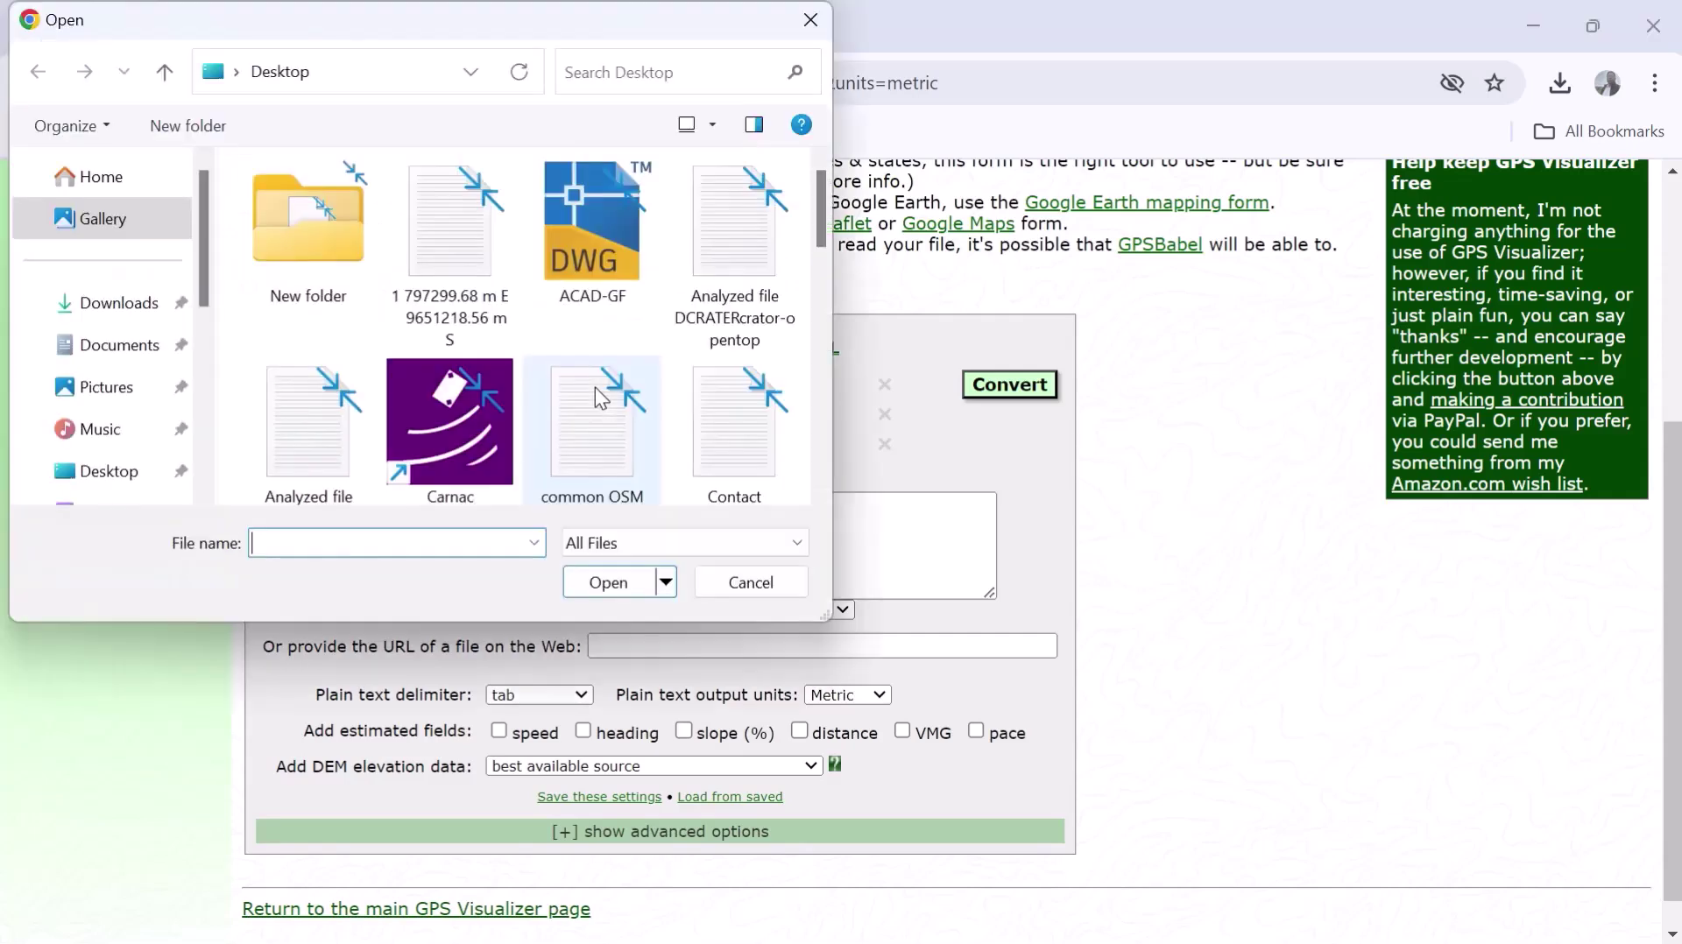
scroll(475, 417, down, 5)
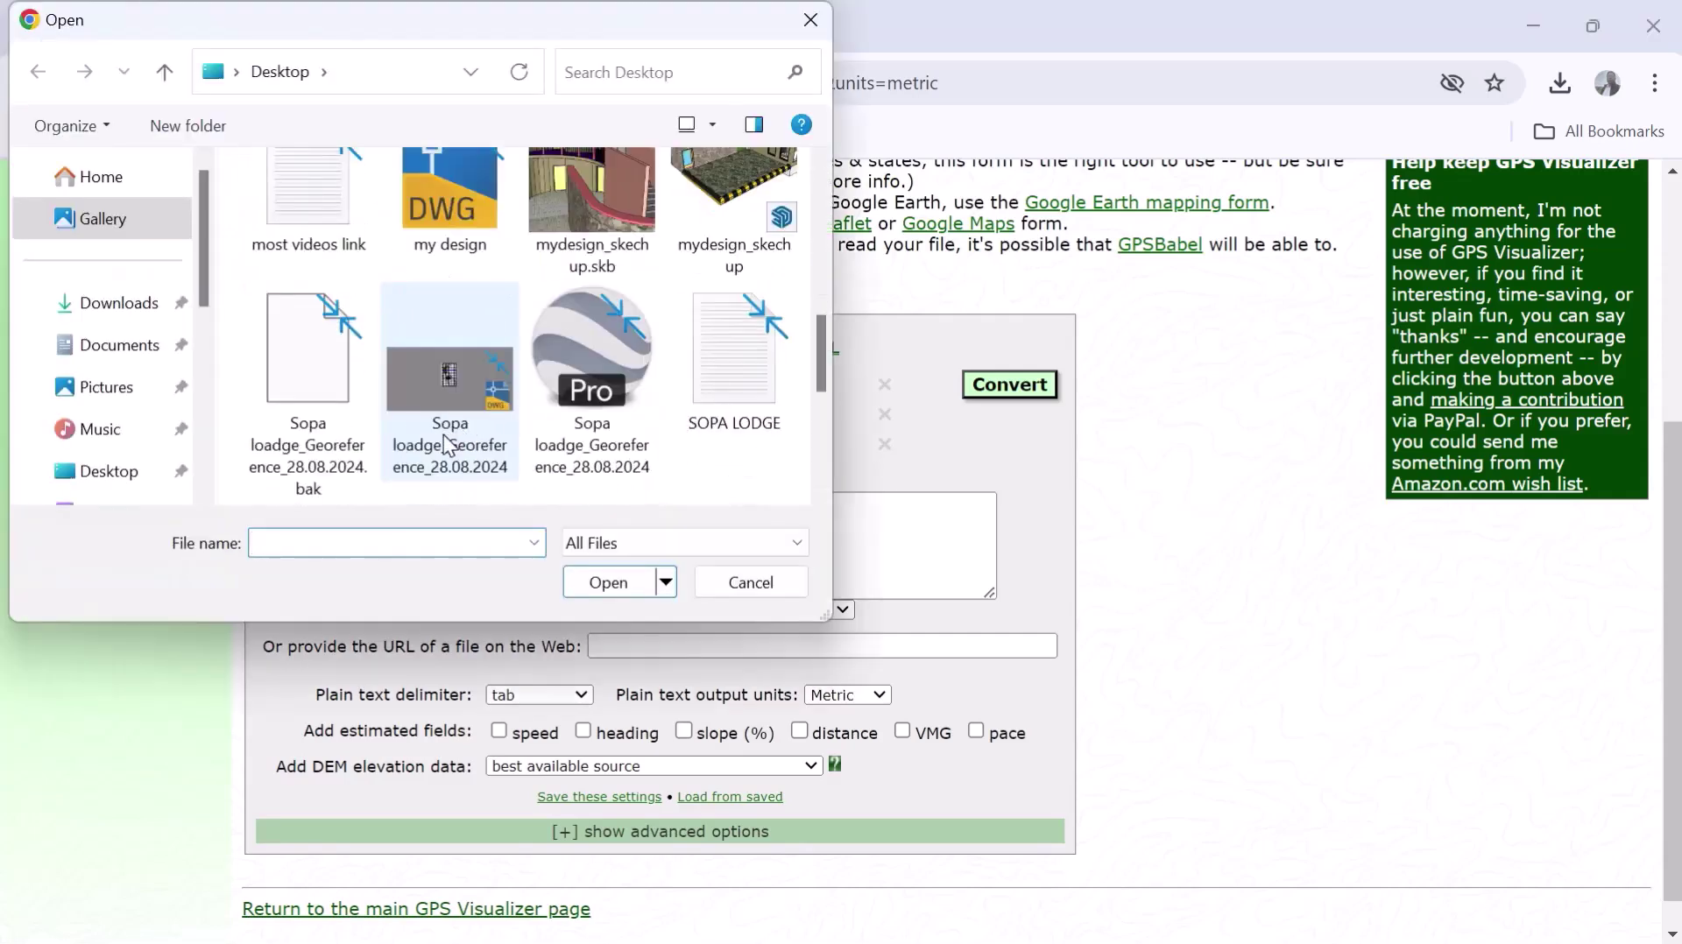
scroll(473, 438, down, 5)
click(308, 421)
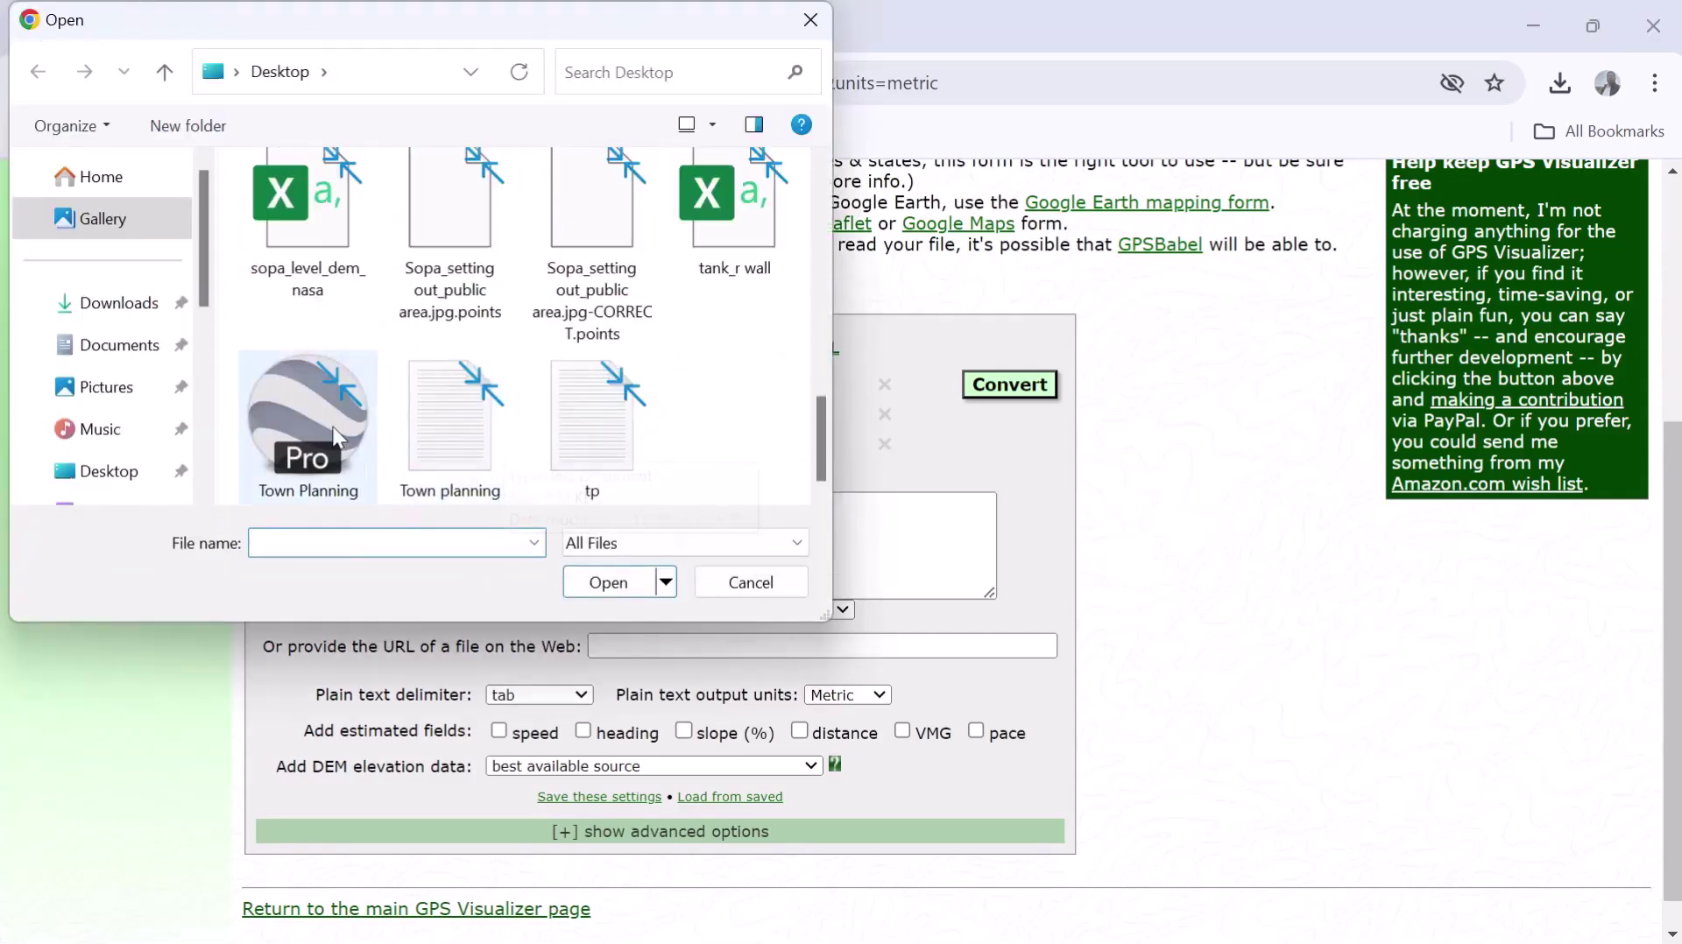
click(608, 582)
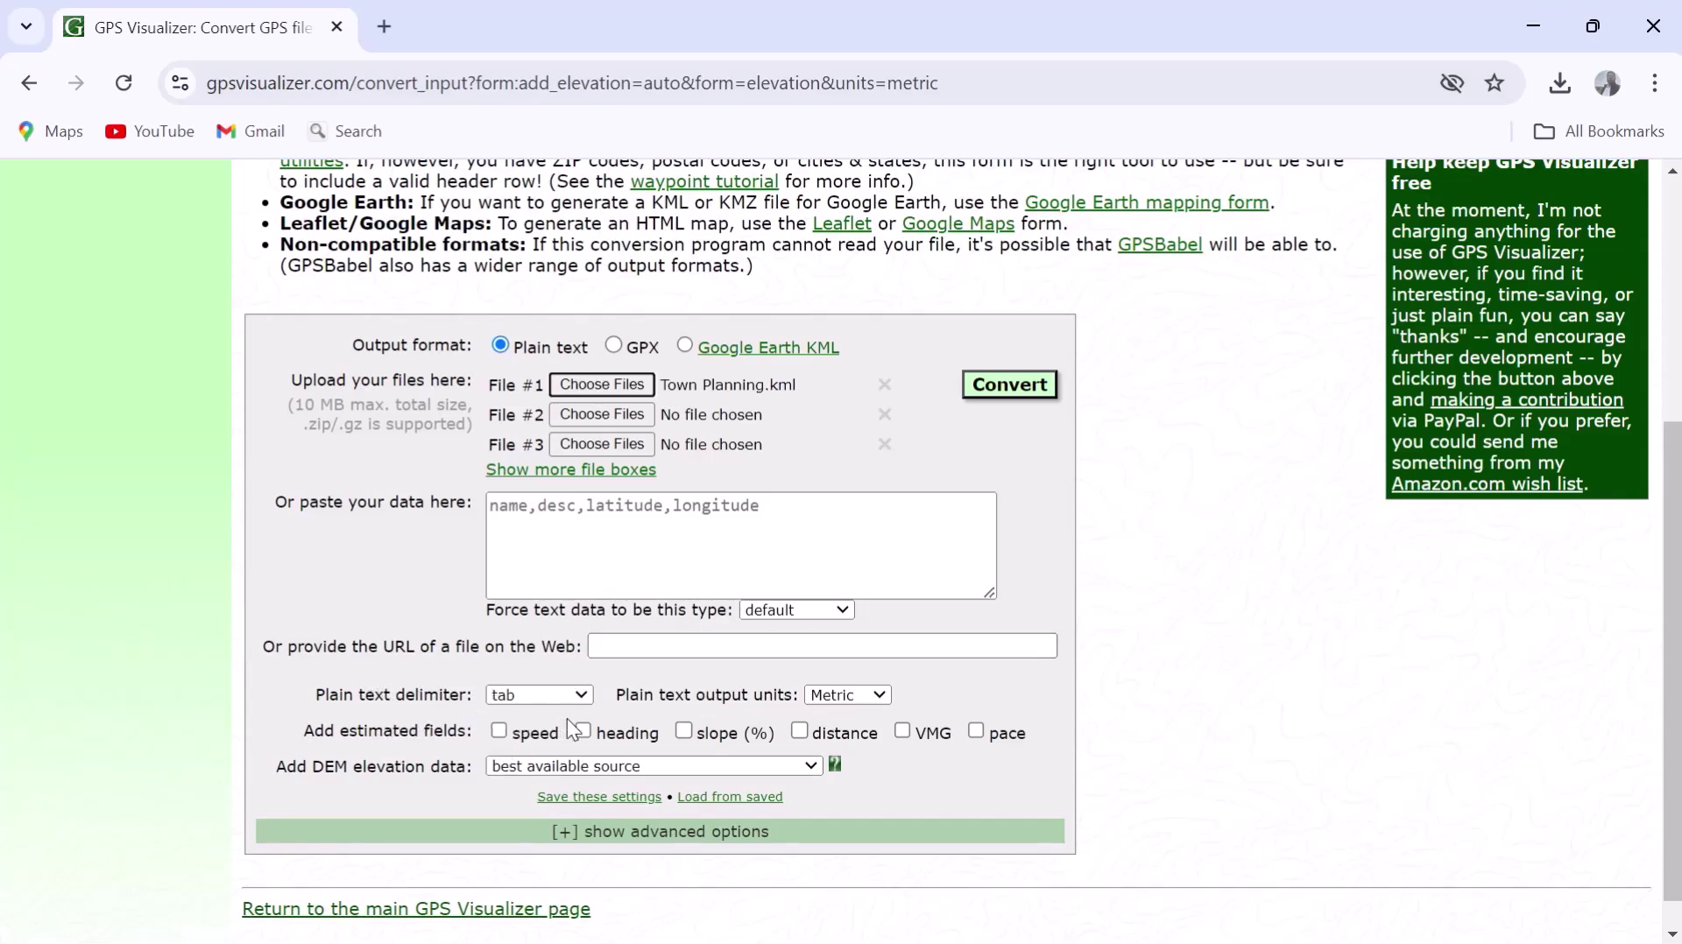
Step: Set the plain text delimiter to comma and keep the DEM elevation data on best available source
click(582, 696)
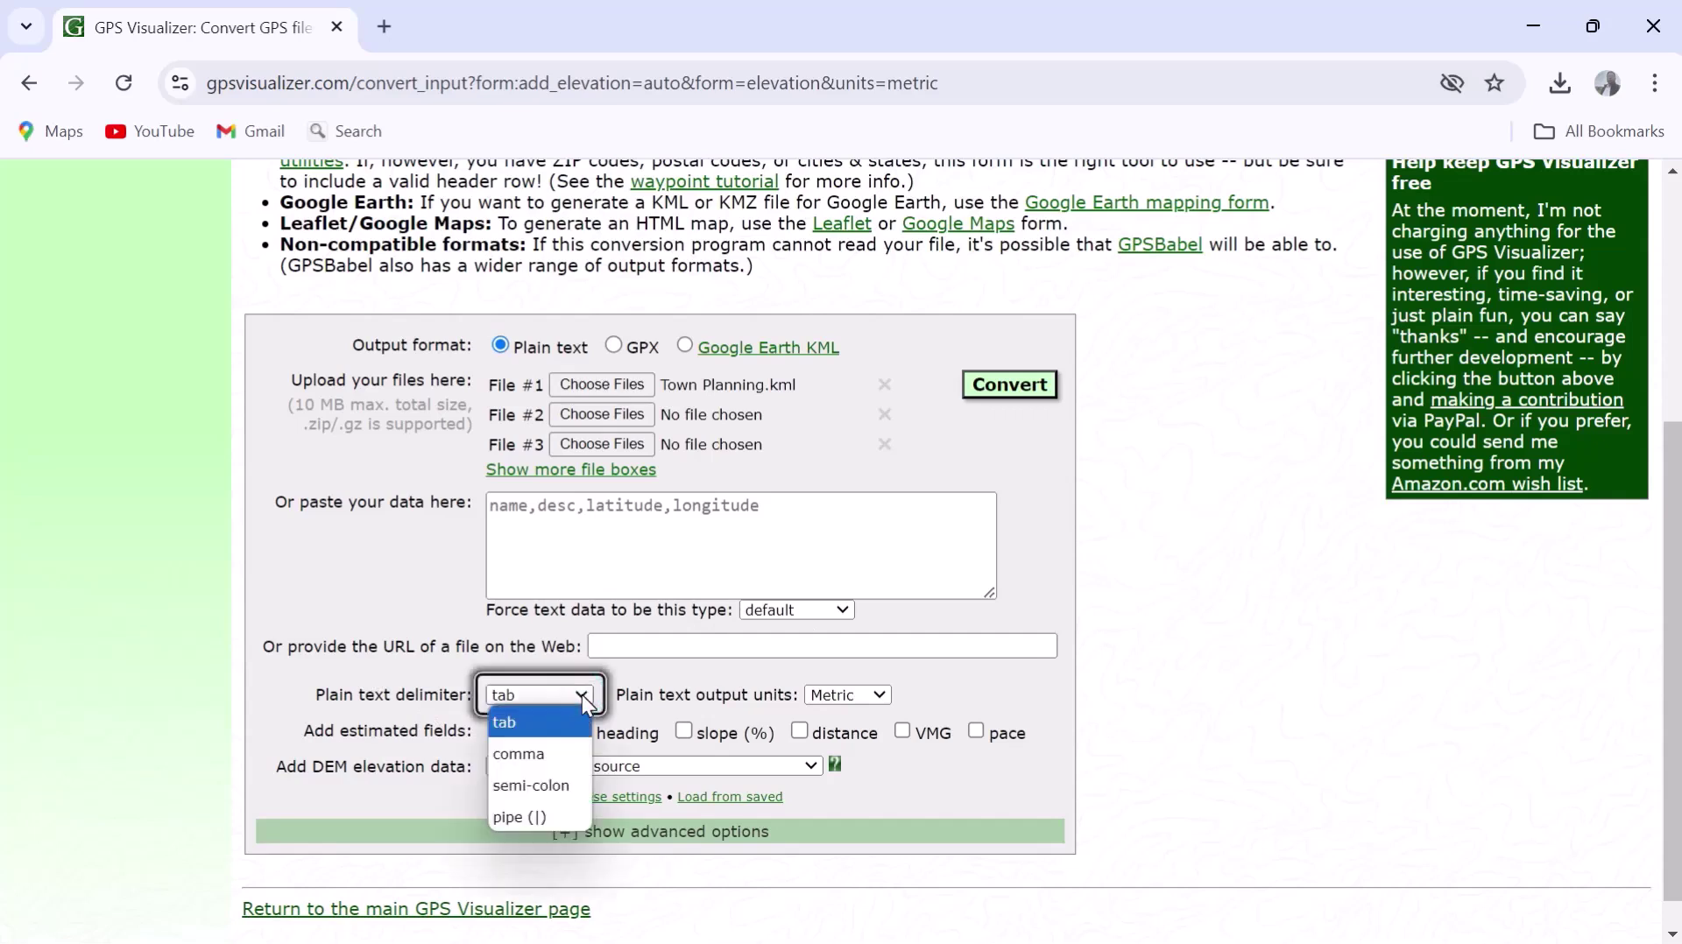
click(531, 755)
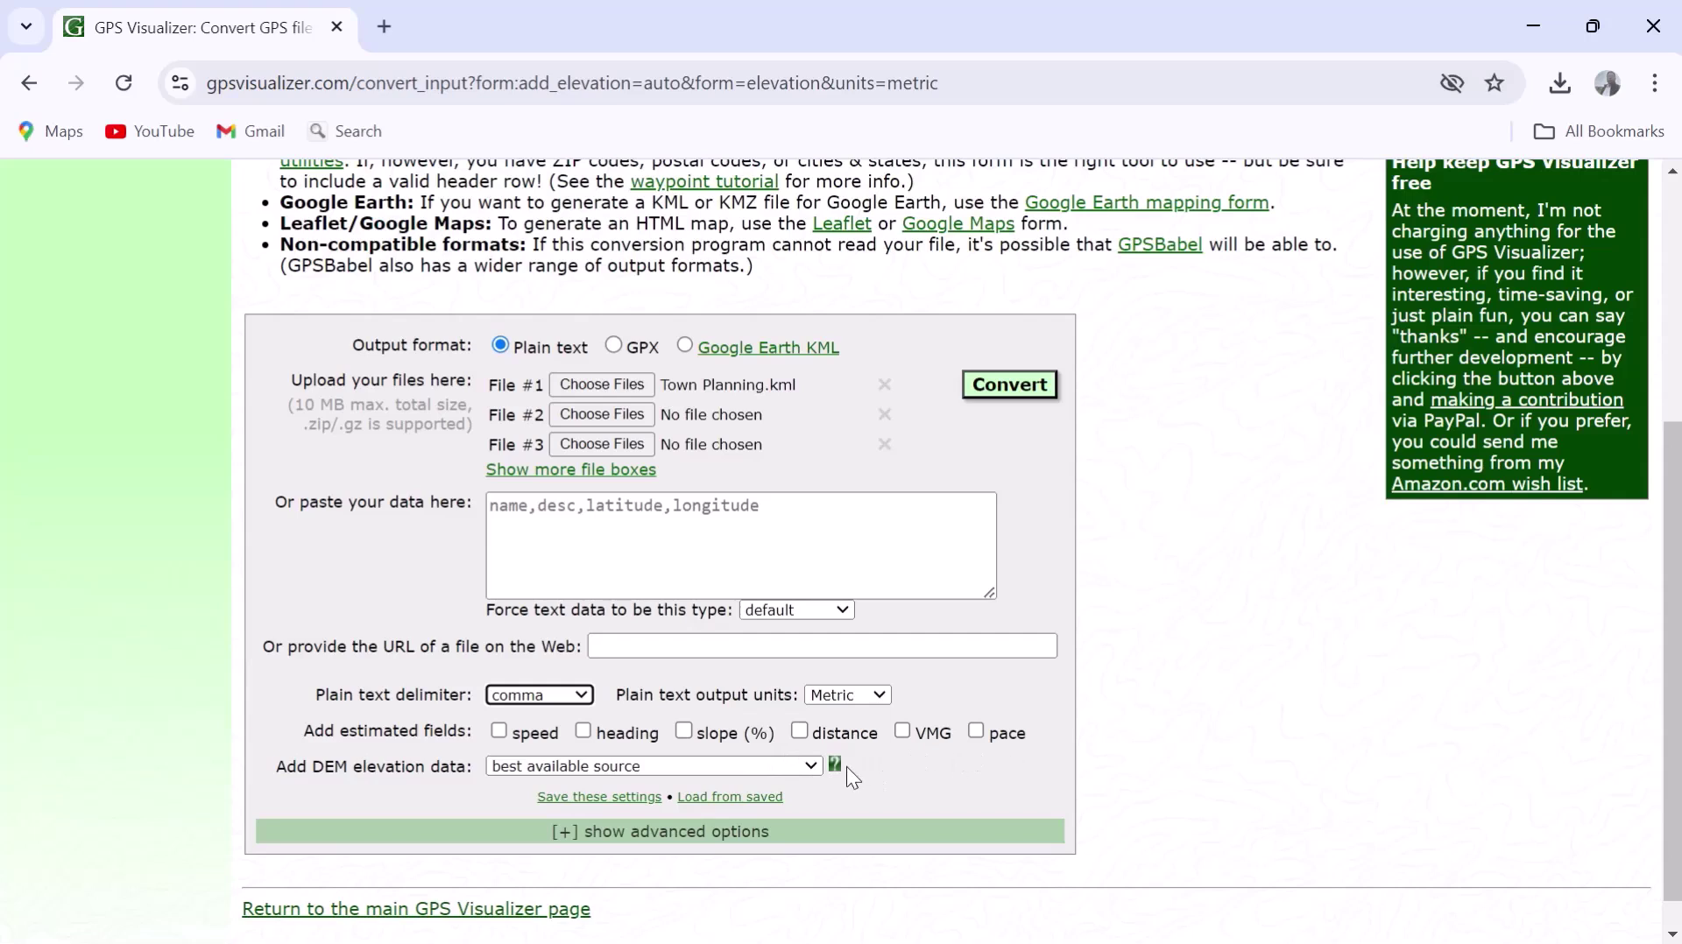
scroll(846, 775, down, 1)
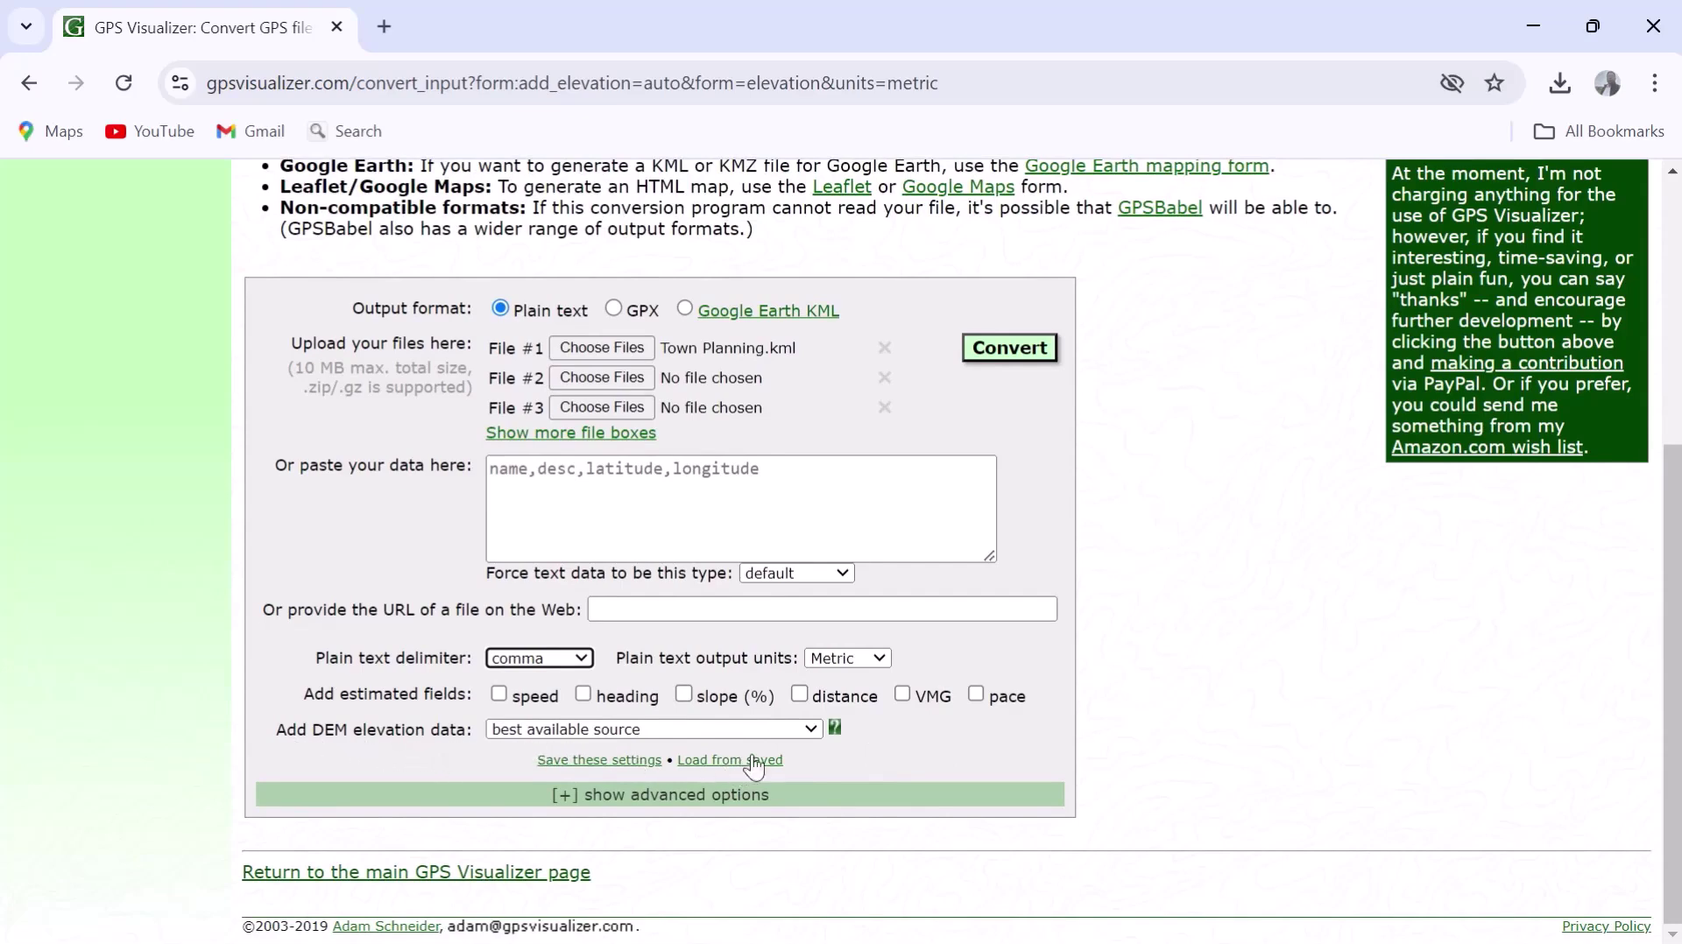
click(805, 731)
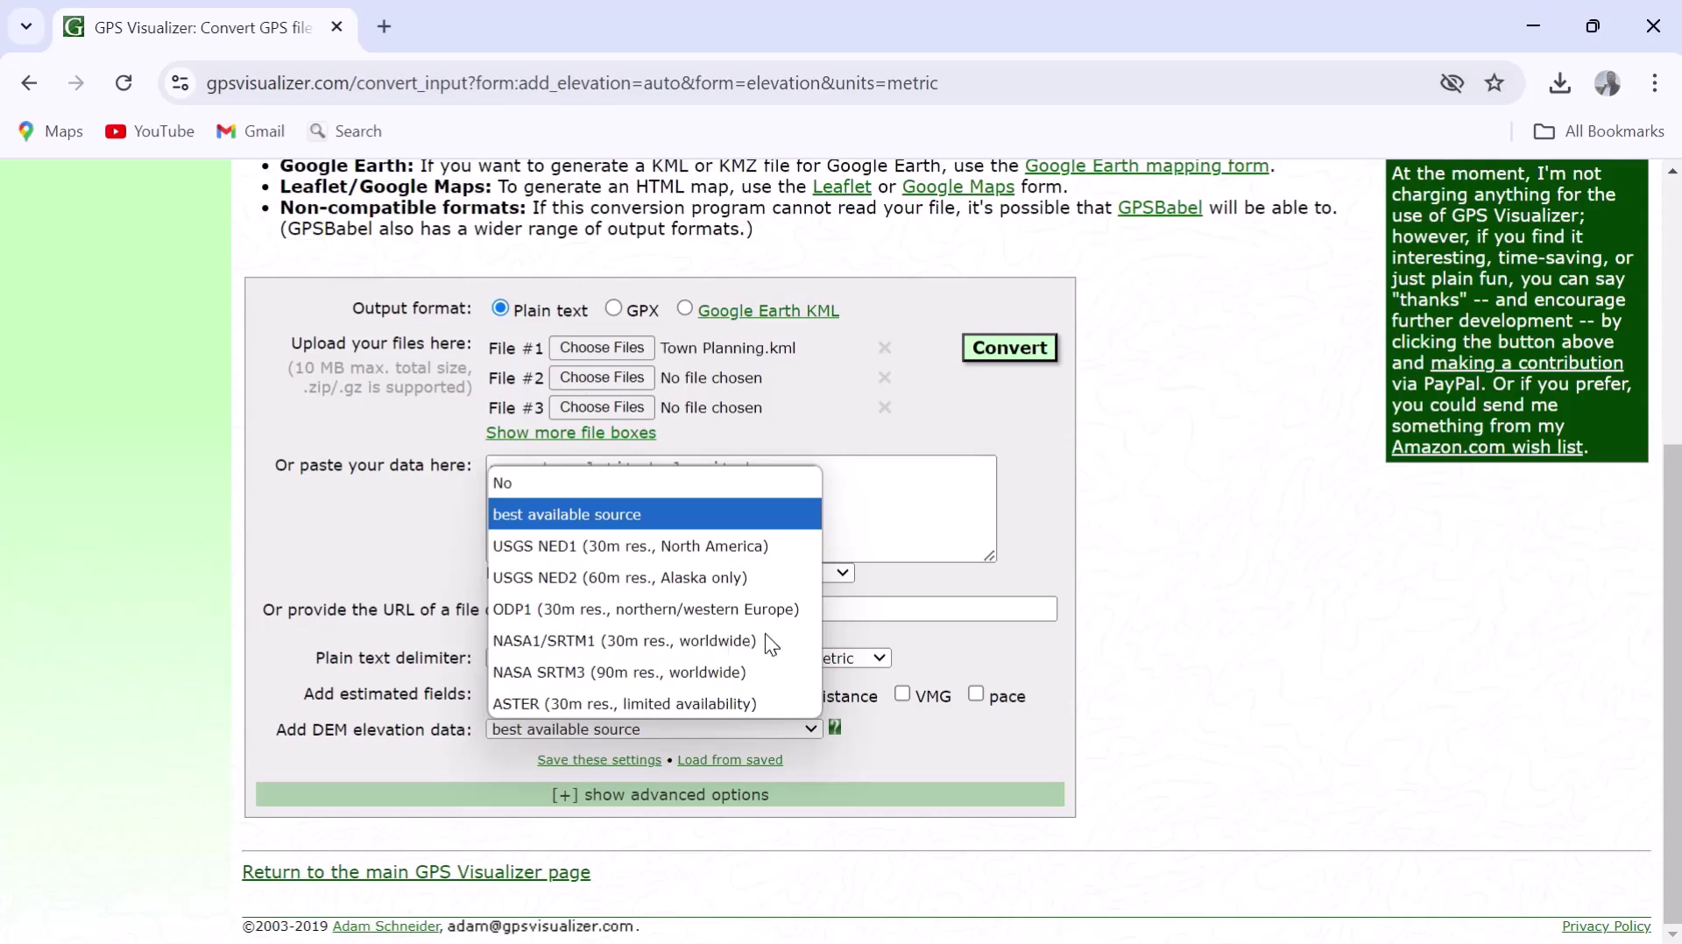
click(470, 759)
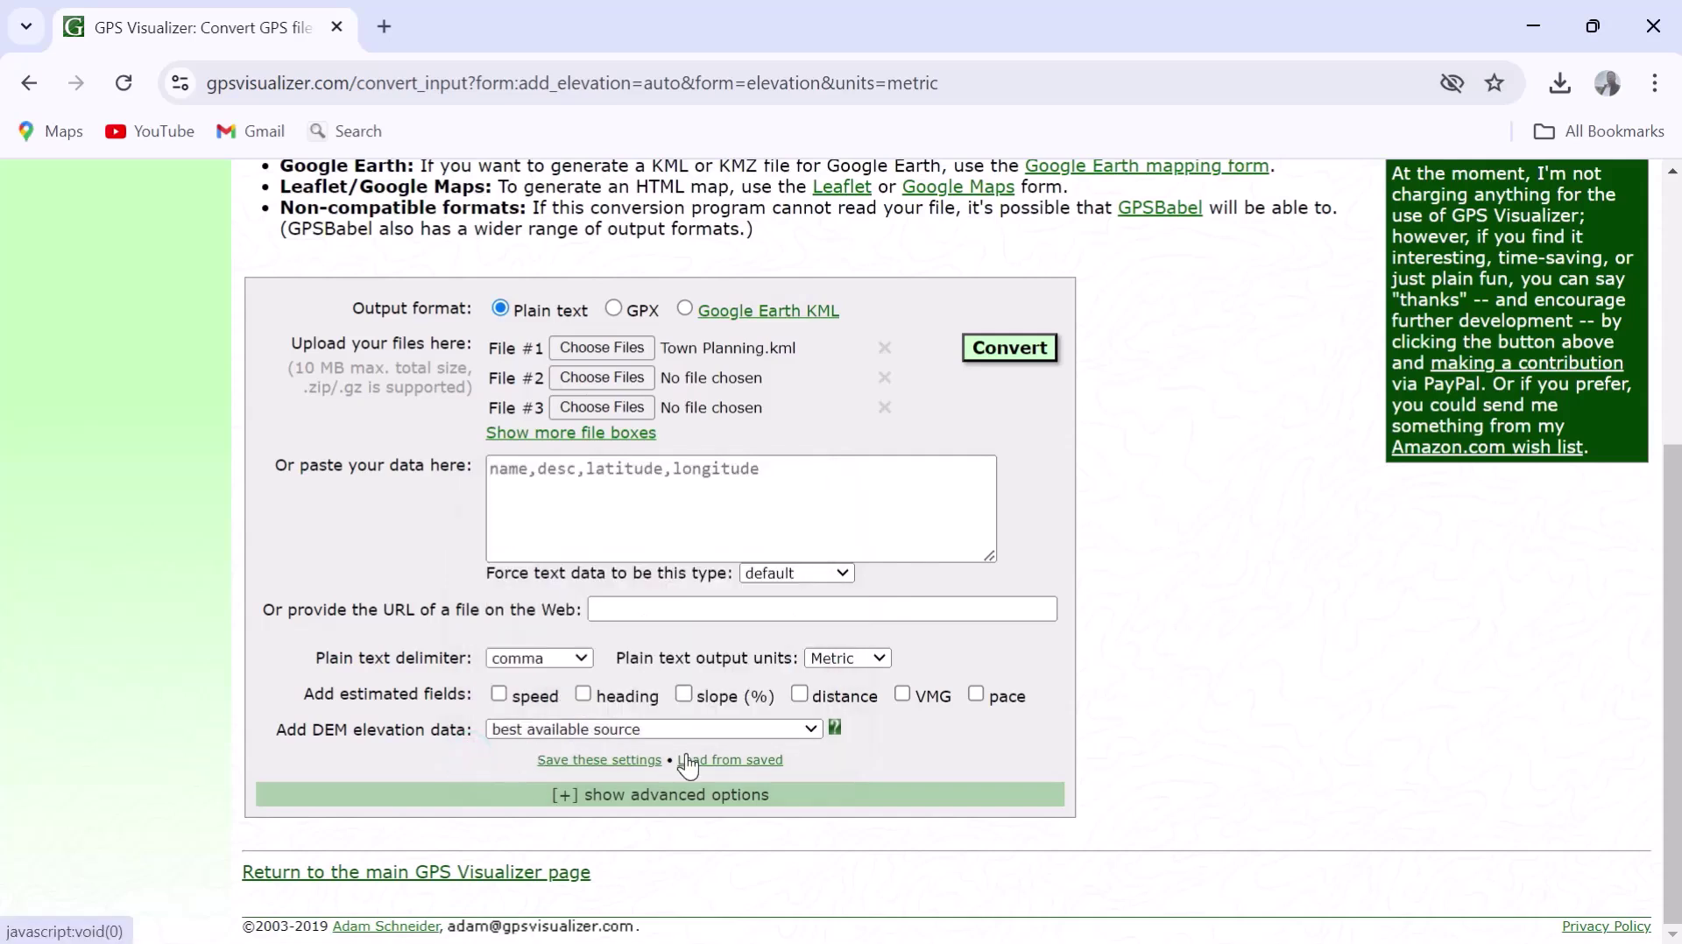
Step: Show the advanced options of the convert form and keep Show track statistics set to No
click(566, 804)
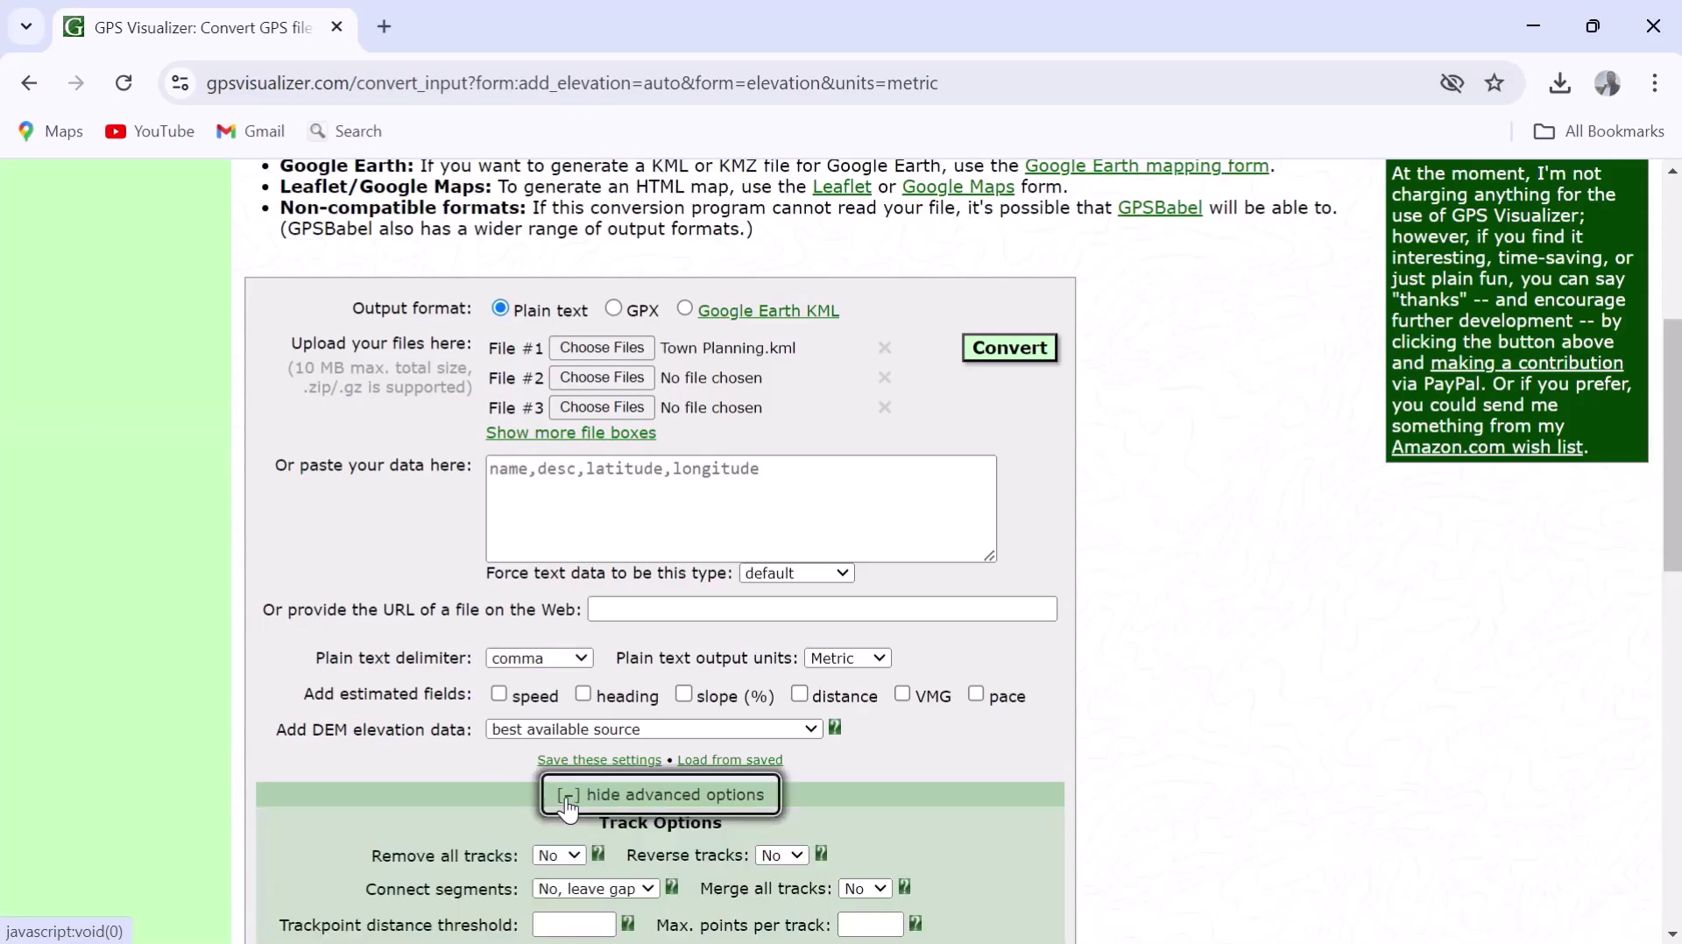
scroll(895, 660, down, 5)
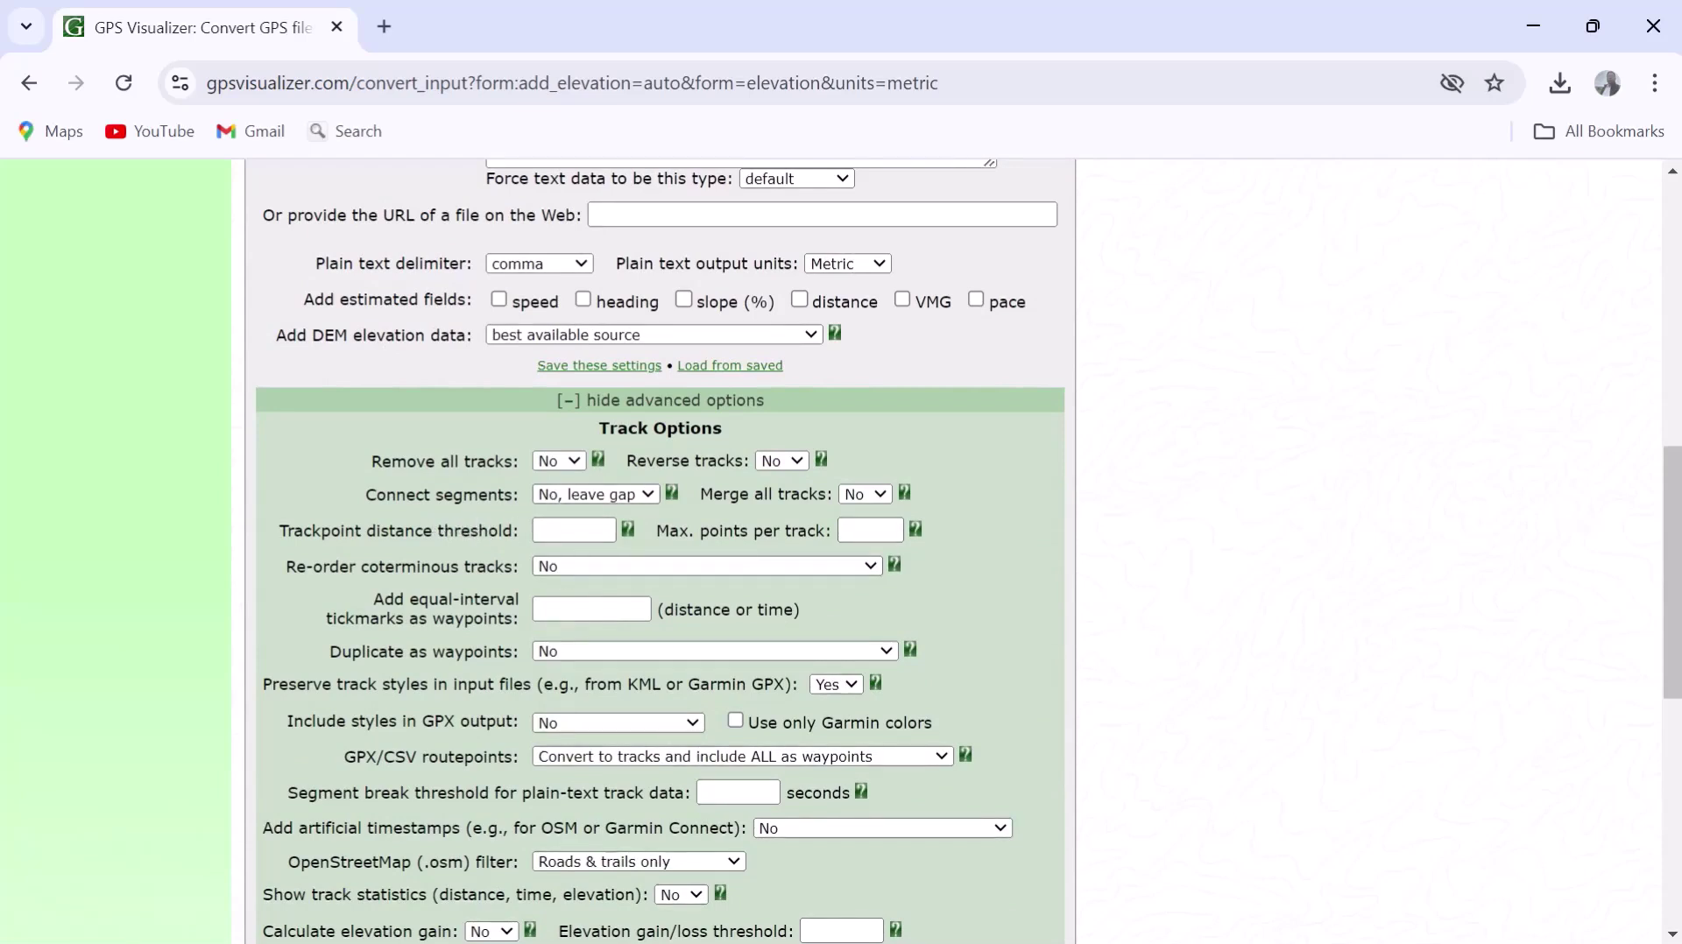
scroll(473, 582, down, 3)
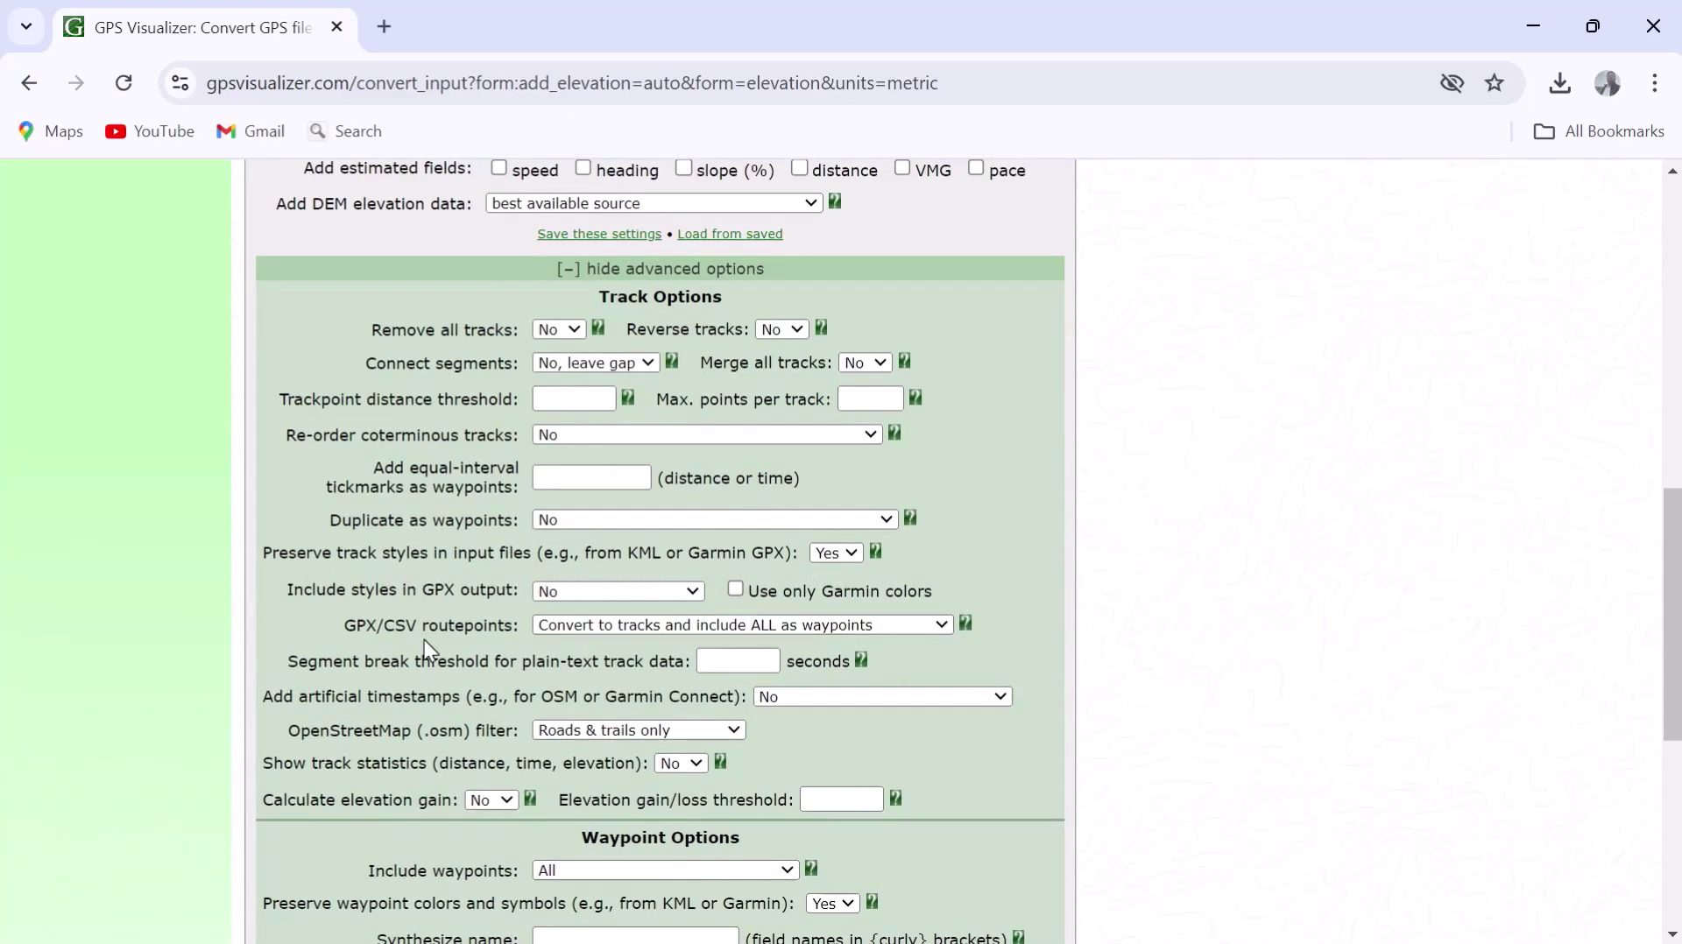
scroll(461, 612, down, 1)
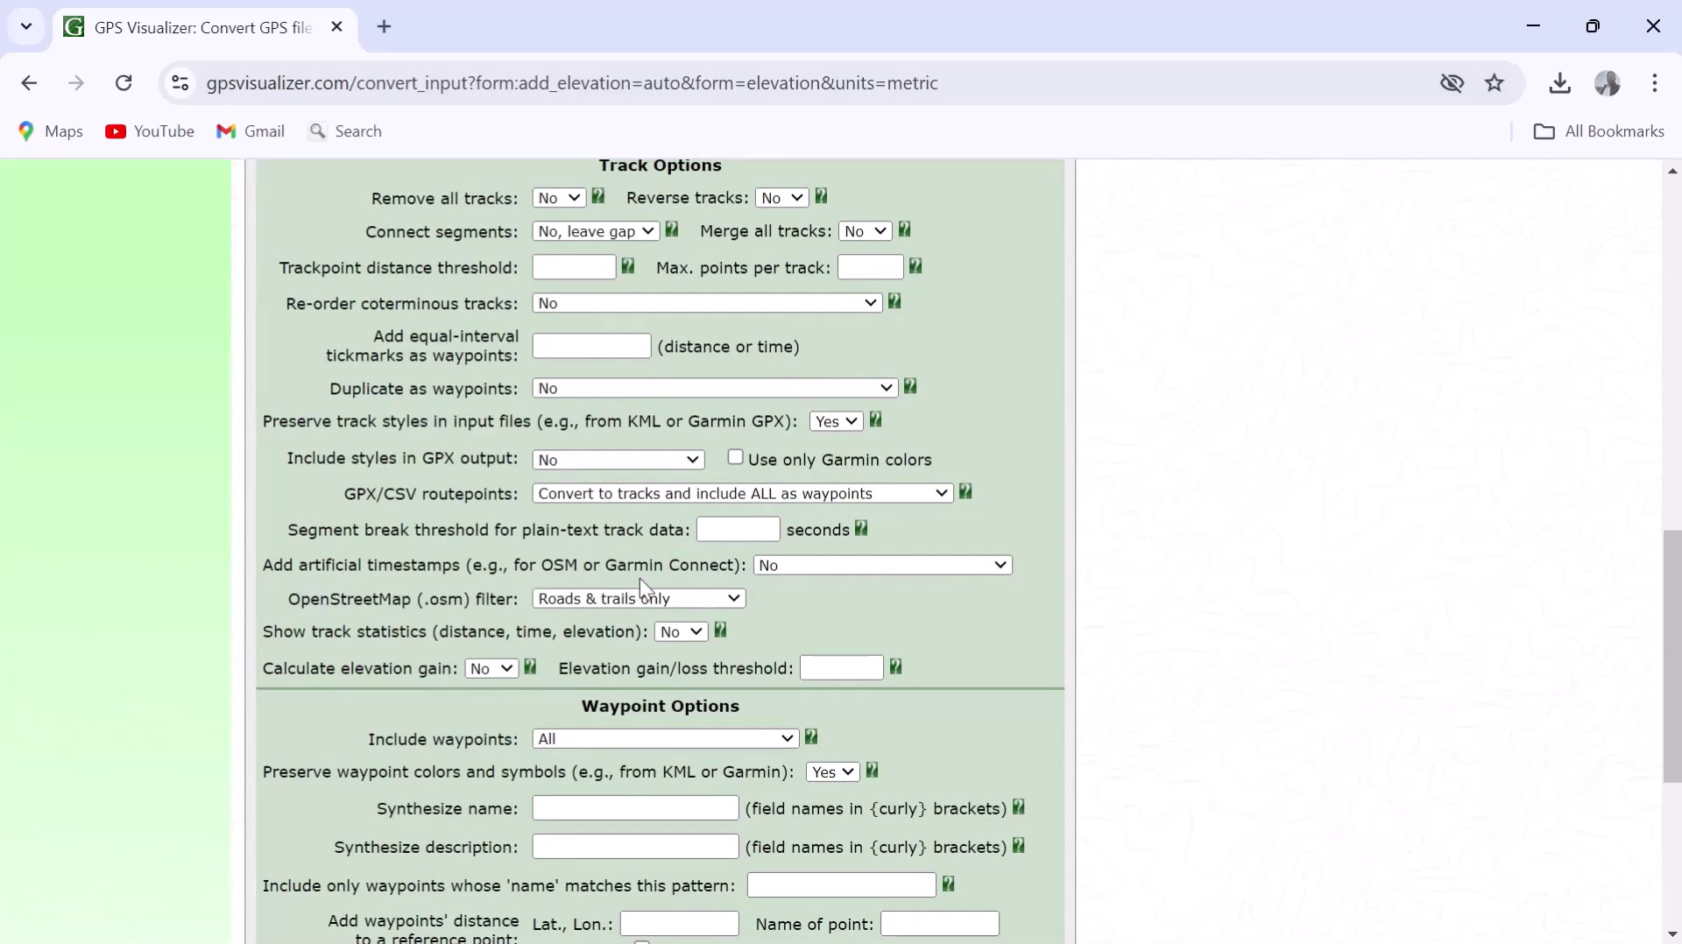
scroll(804, 611, down, 1)
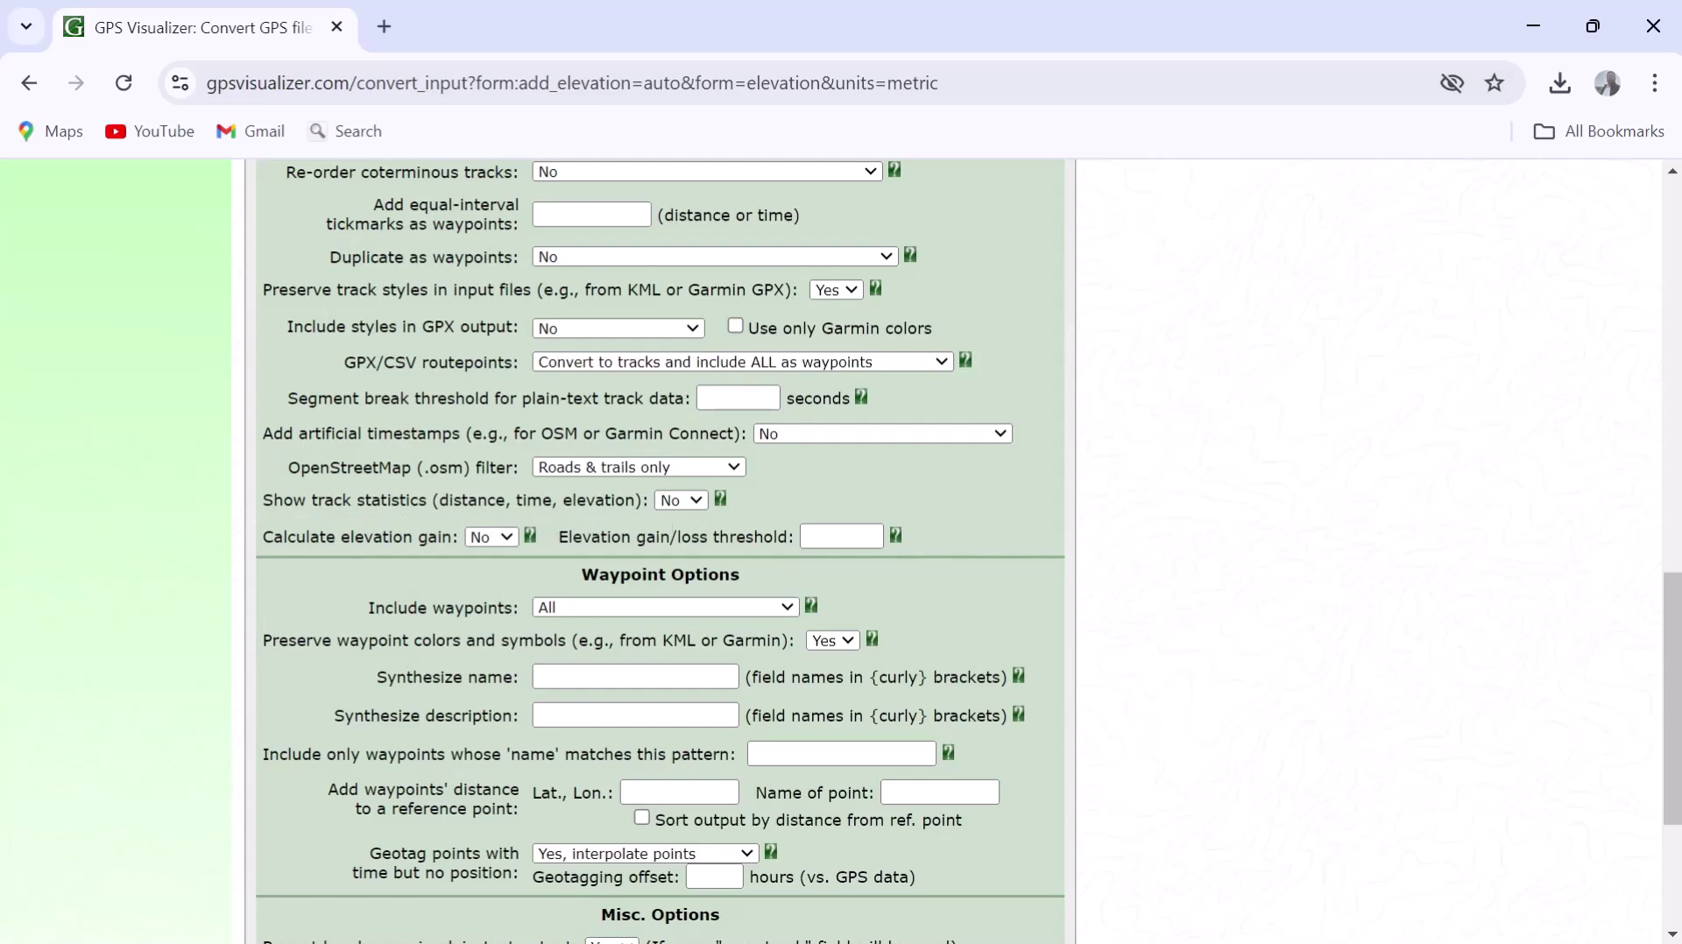
click(692, 502)
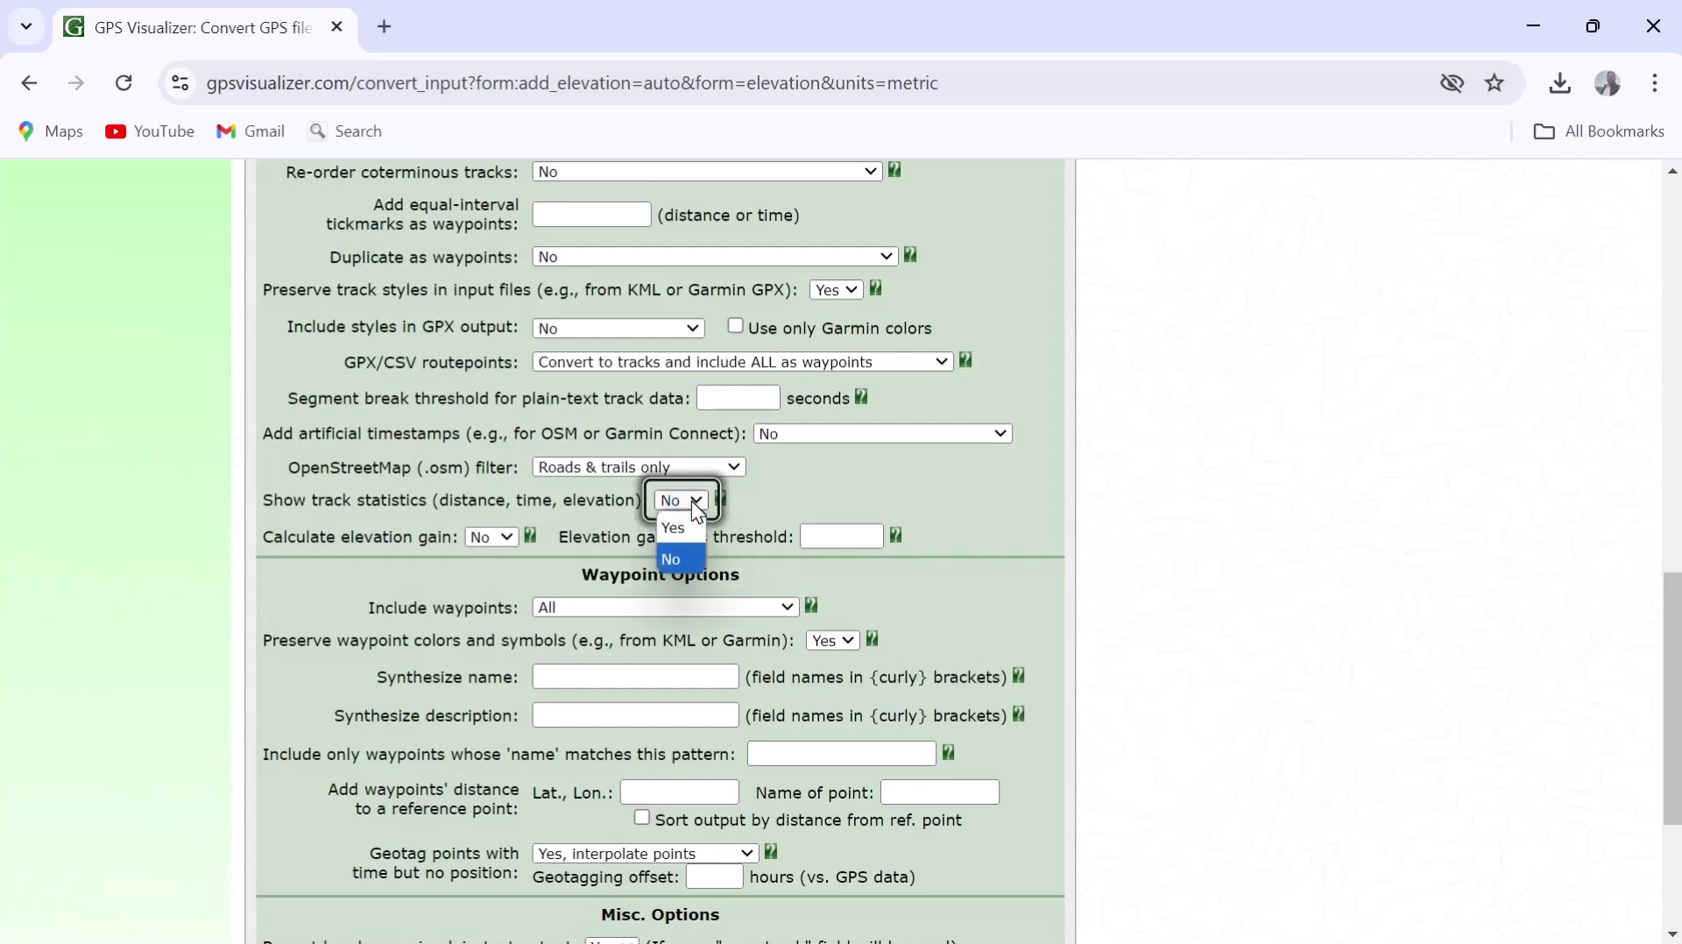
click(692, 504)
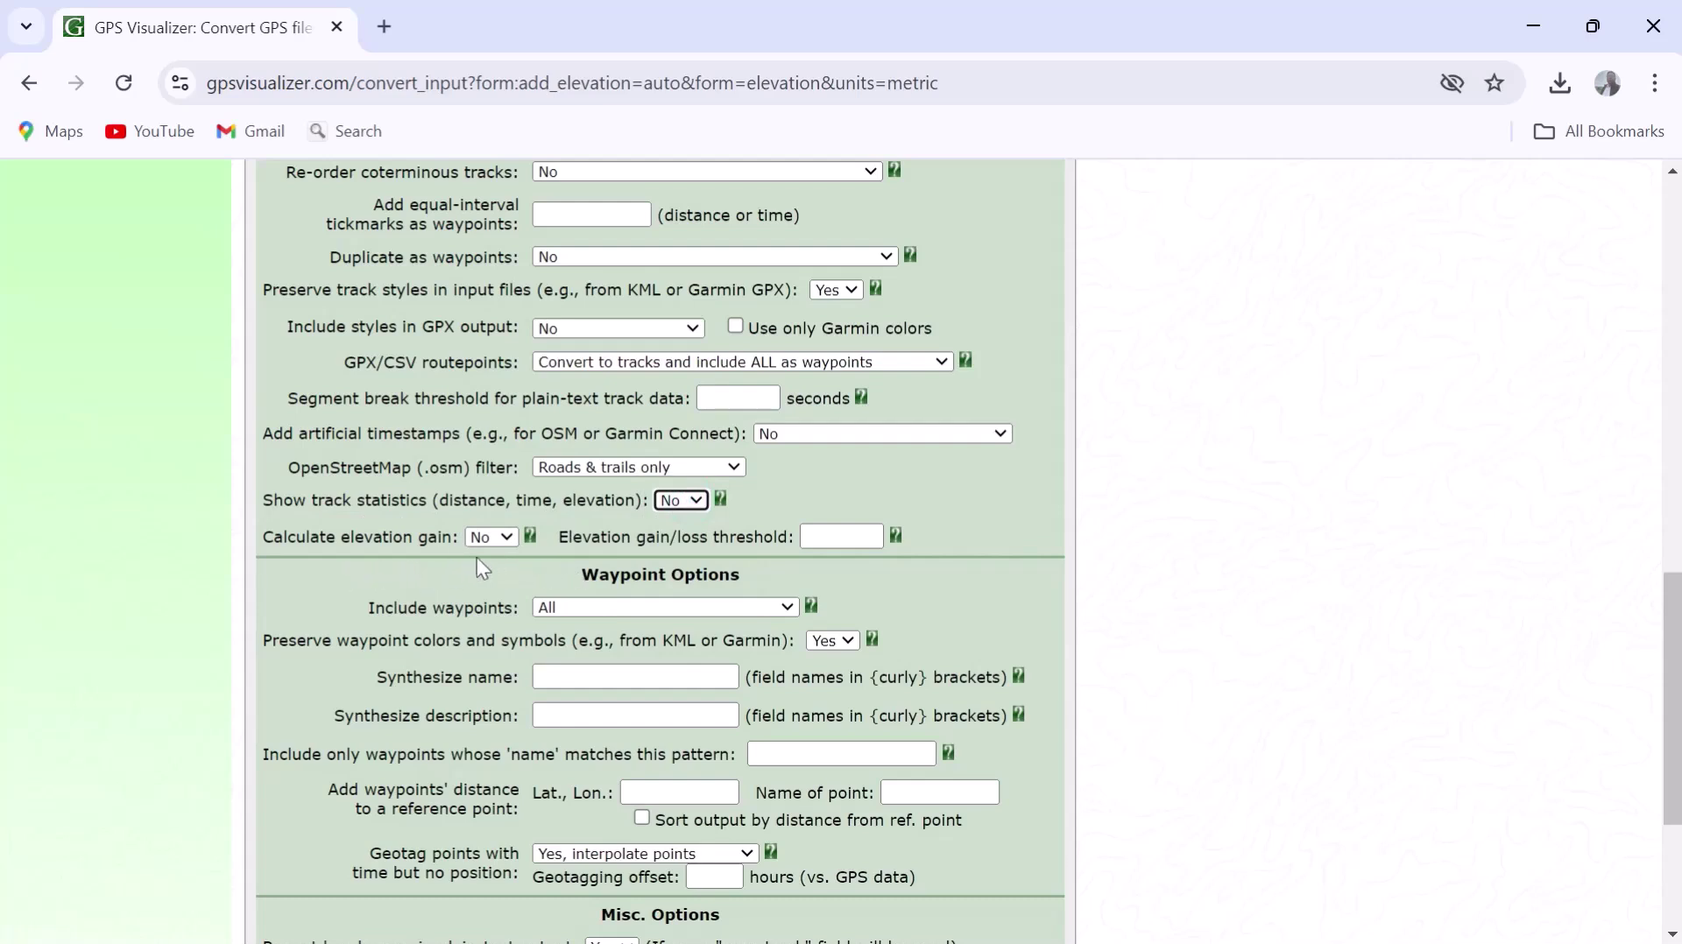
click(502, 539)
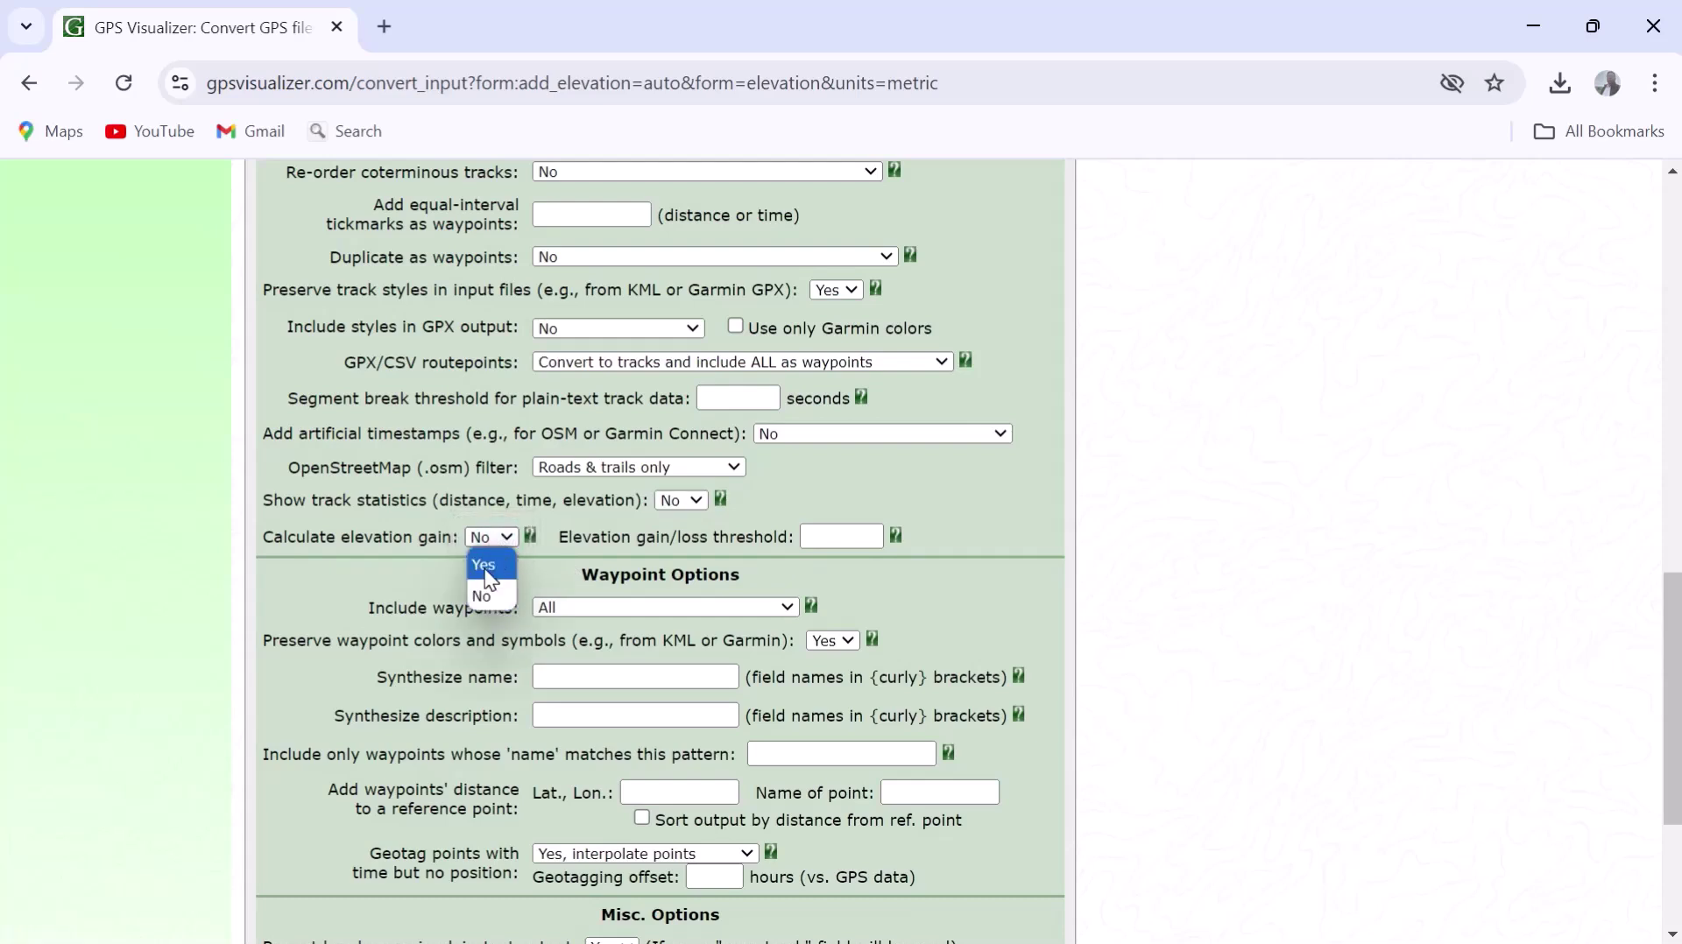
click(485, 569)
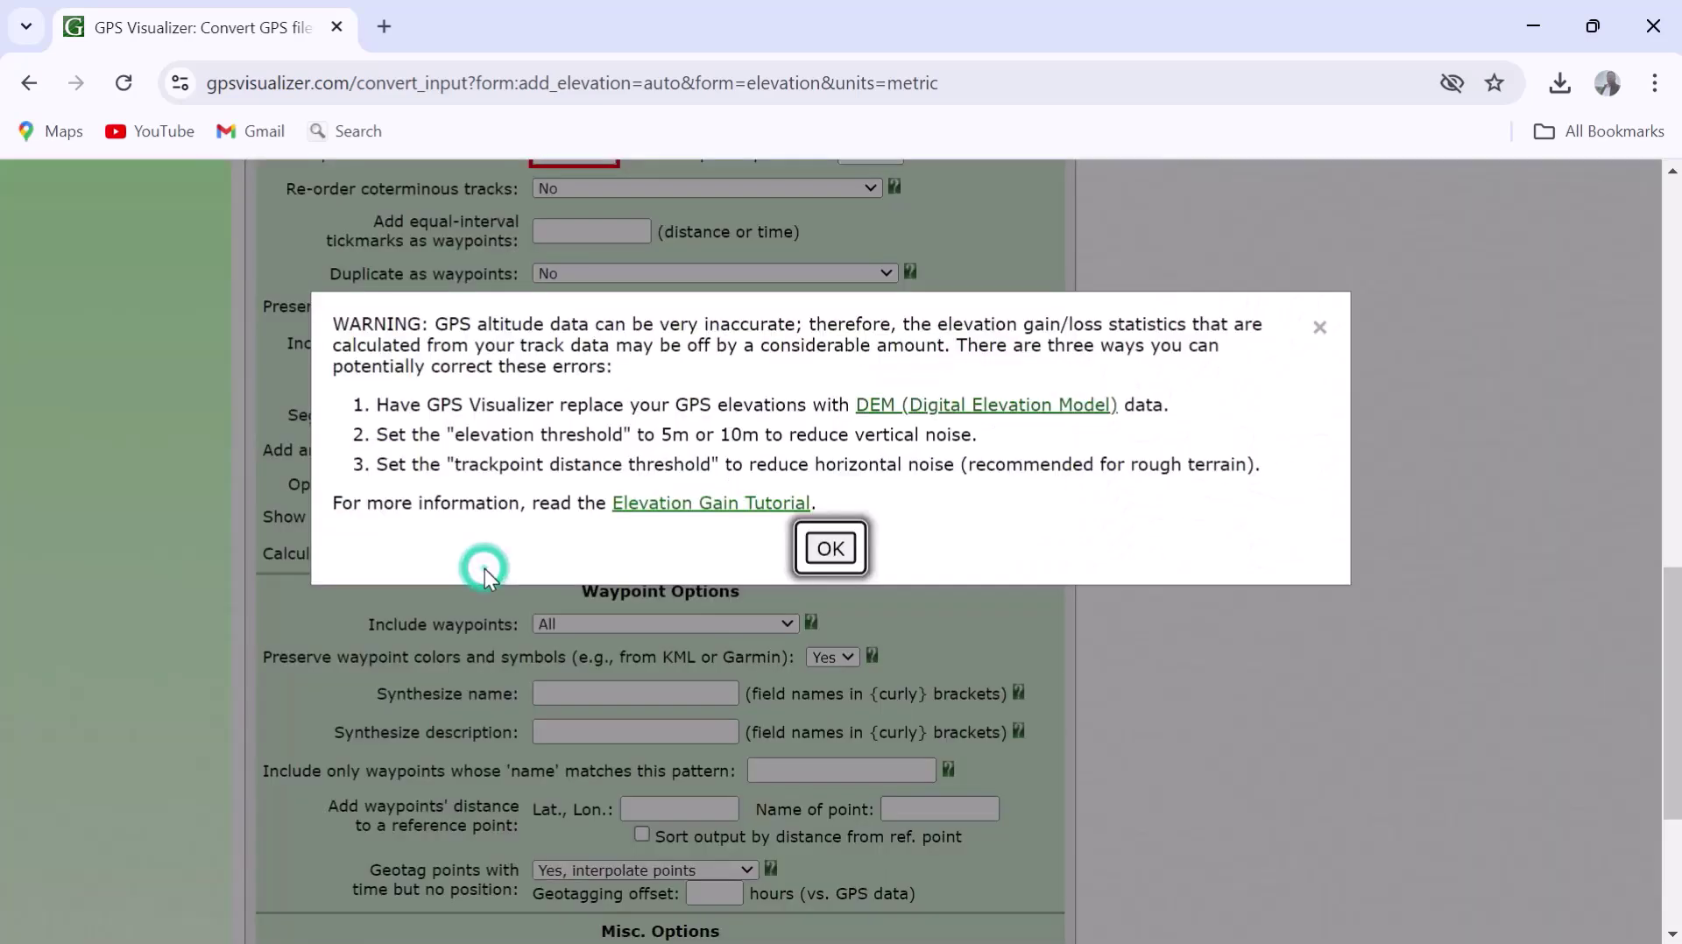
click(823, 547)
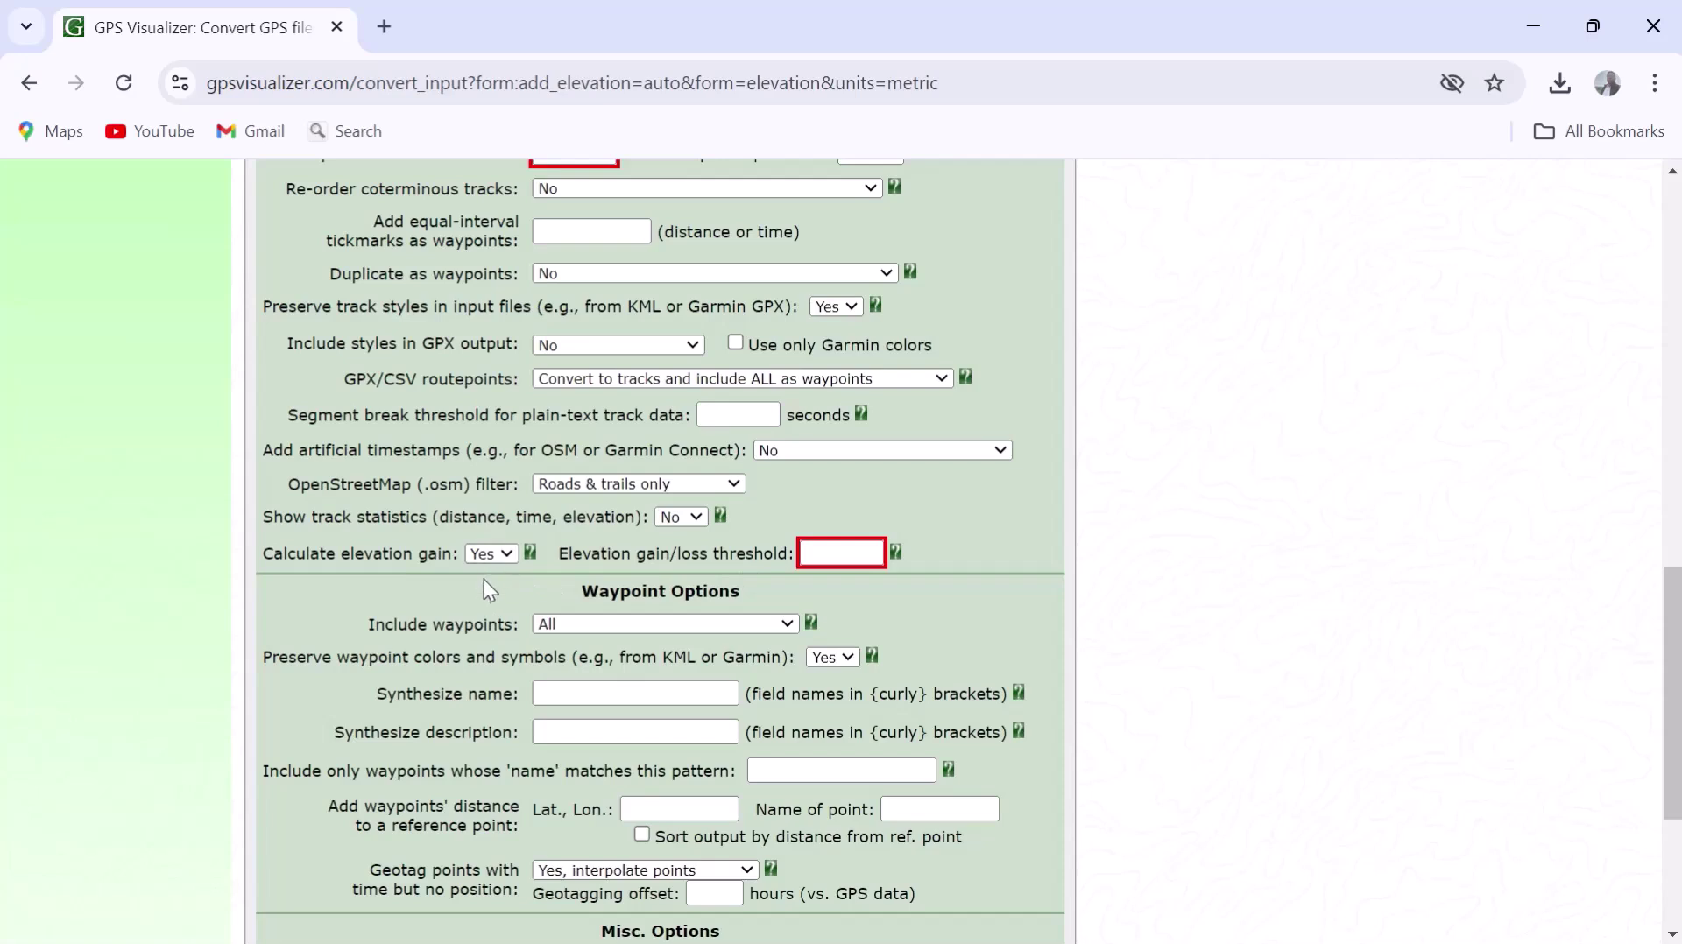
click(504, 554)
click(493, 611)
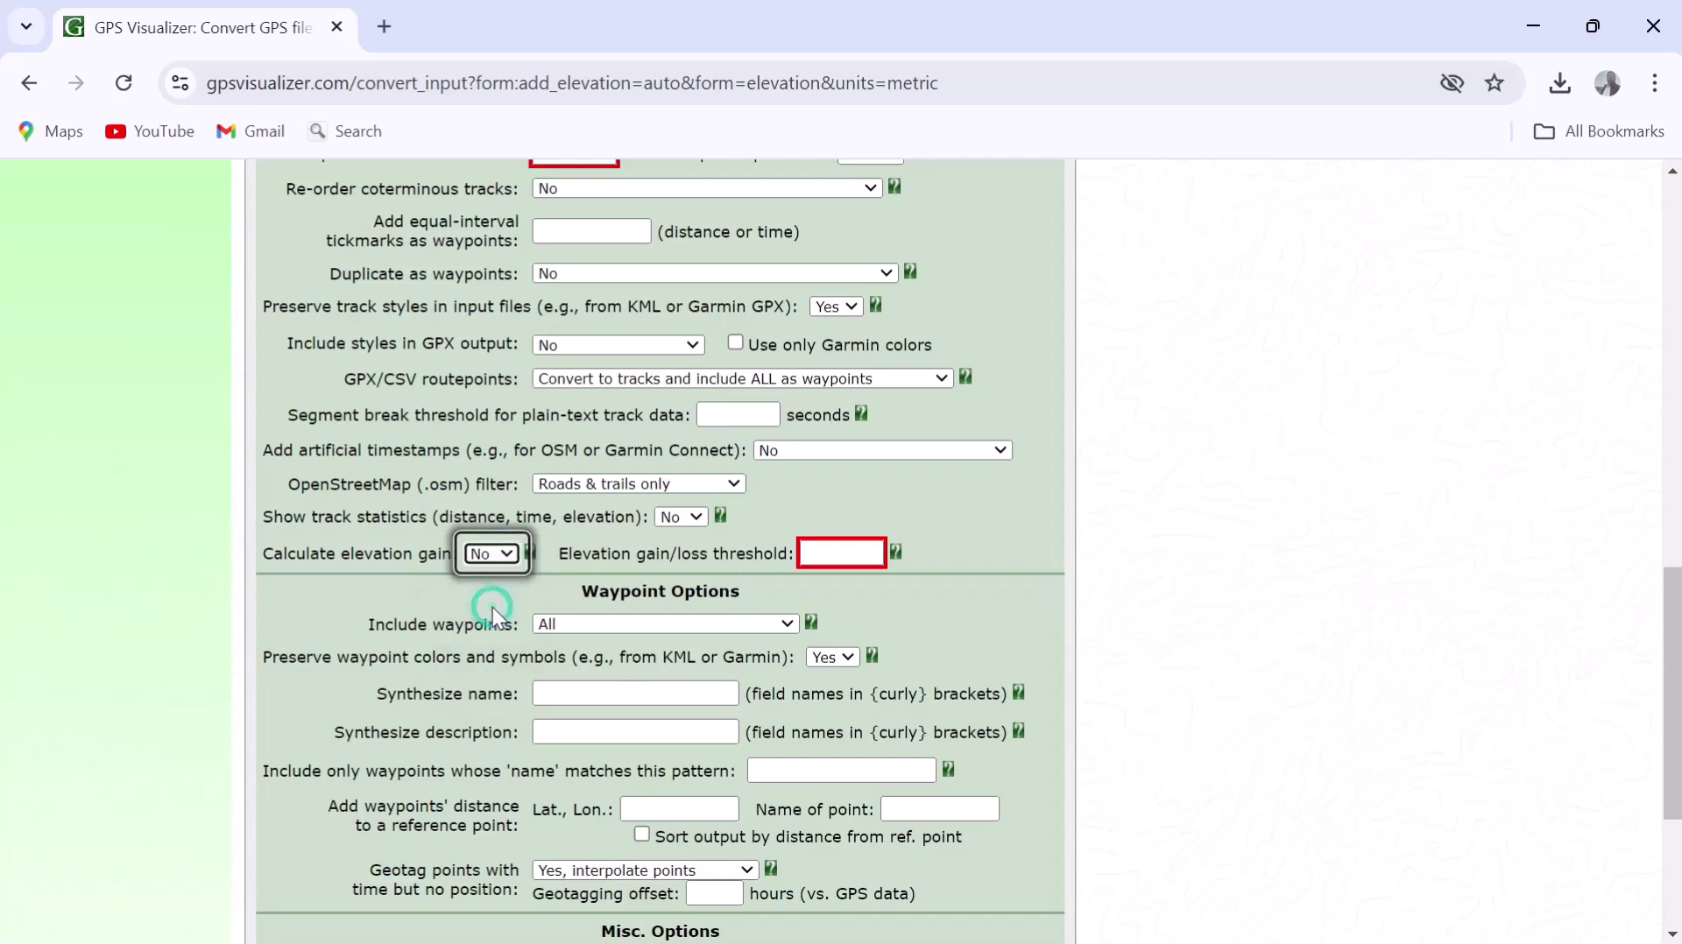
Step: Set Calculate elevation gain to Yes and enter 5 as the elevation gain/loss threshold
click(503, 555)
click(492, 580)
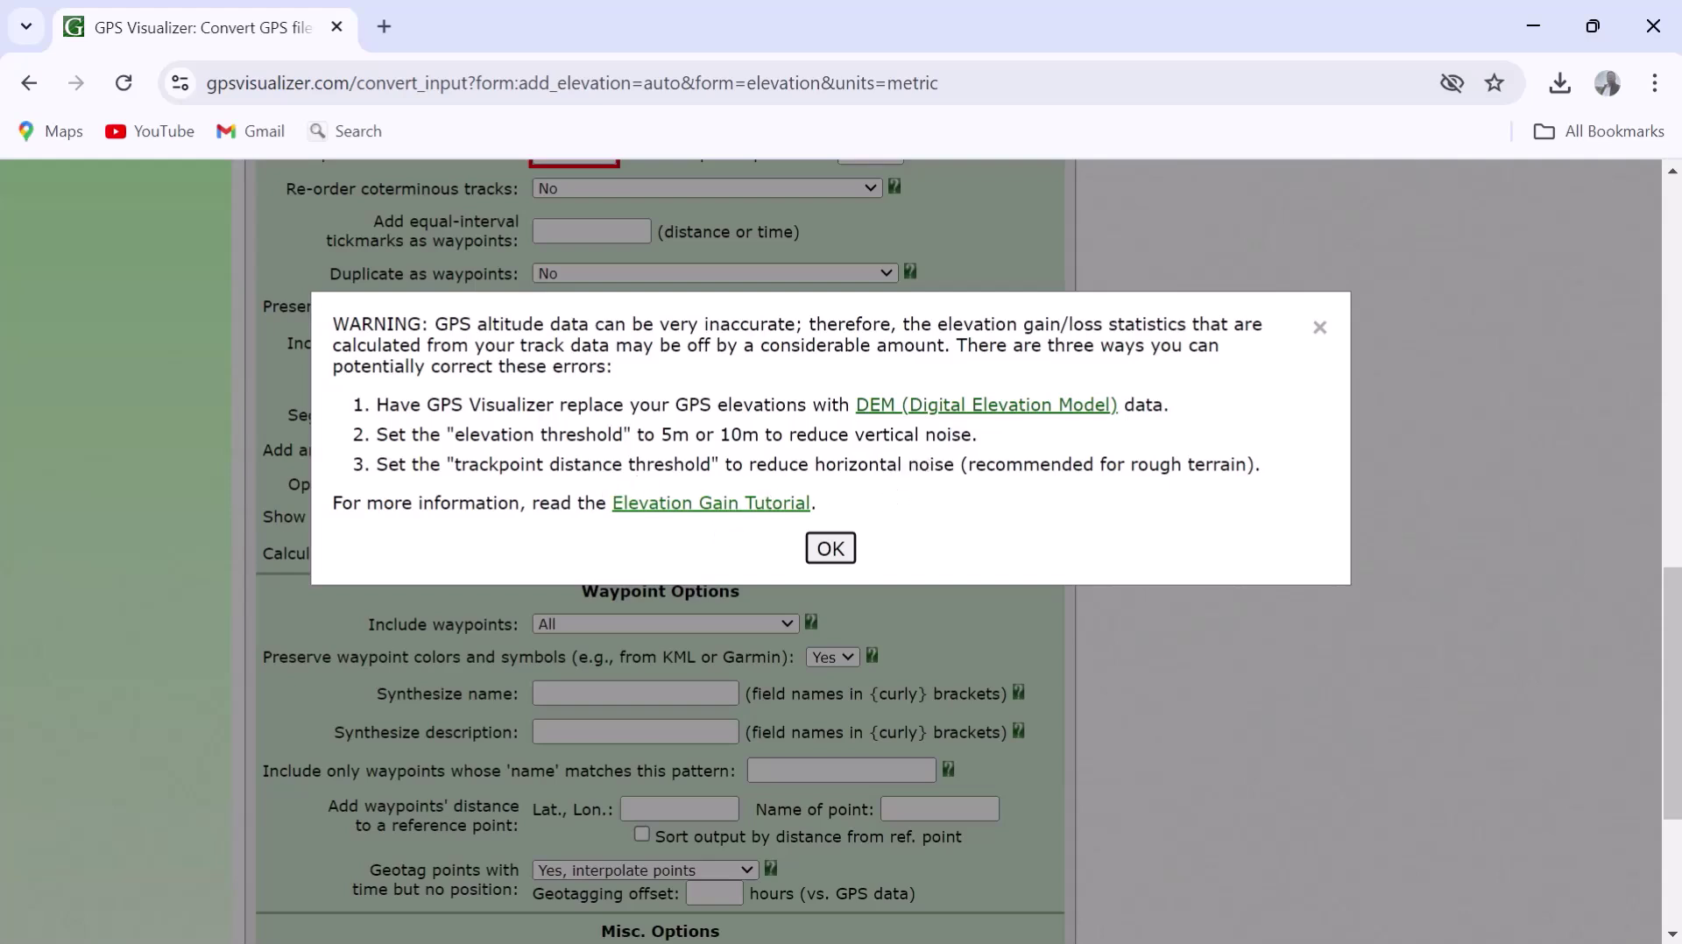
click(832, 555)
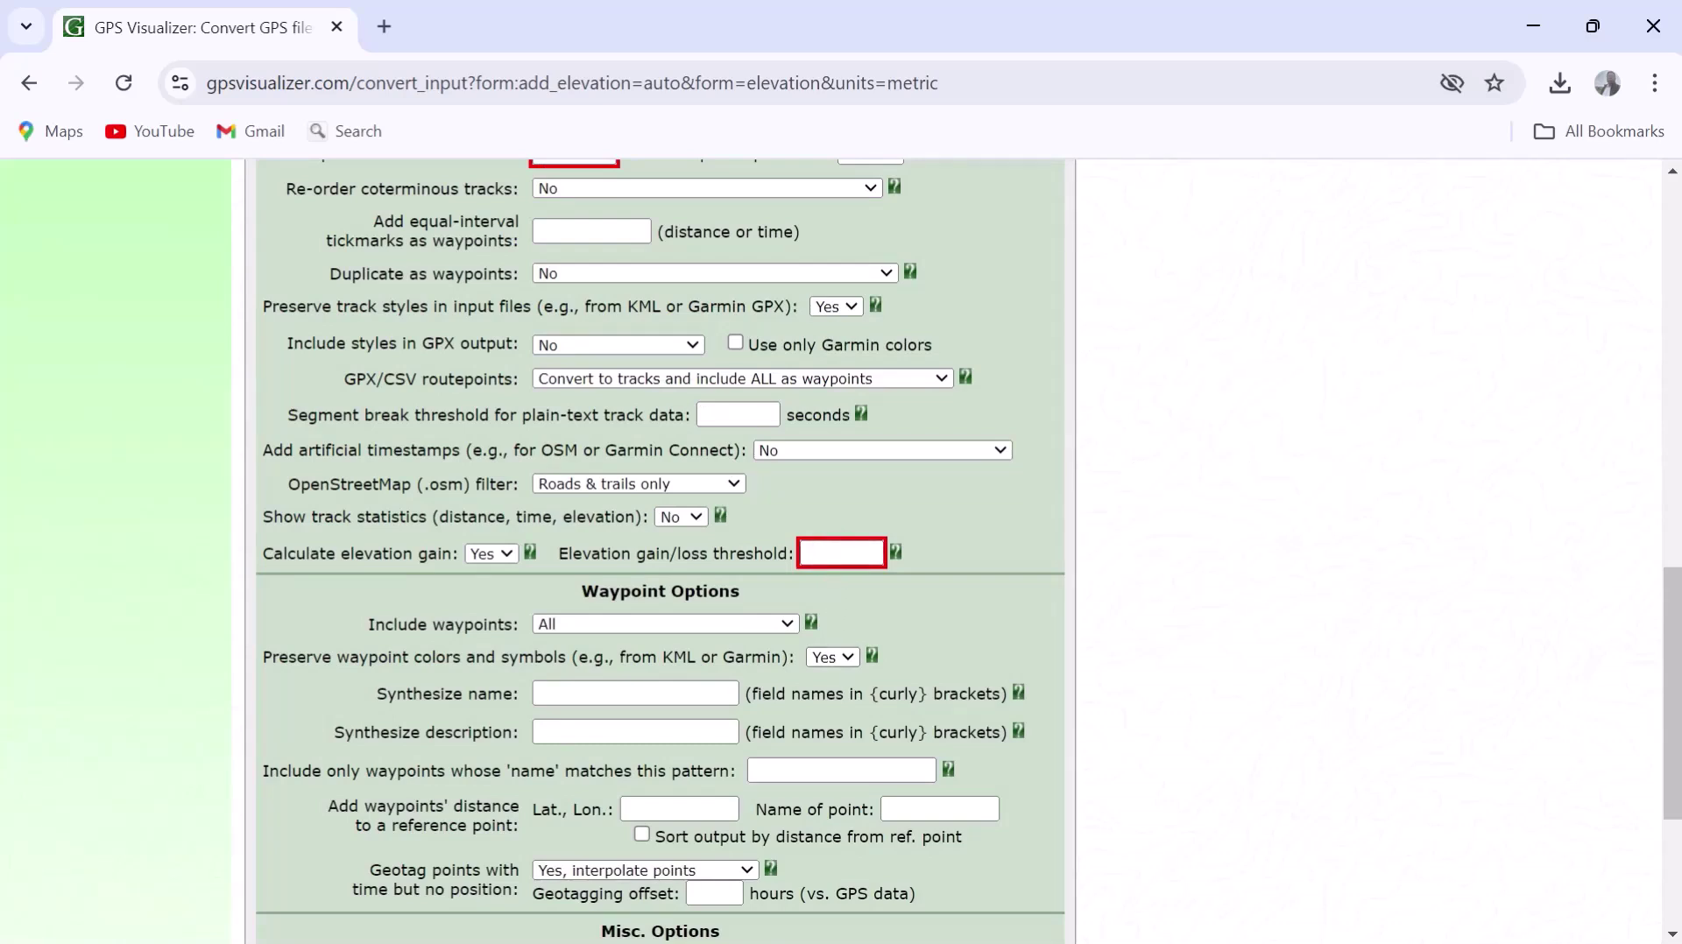
text(5)
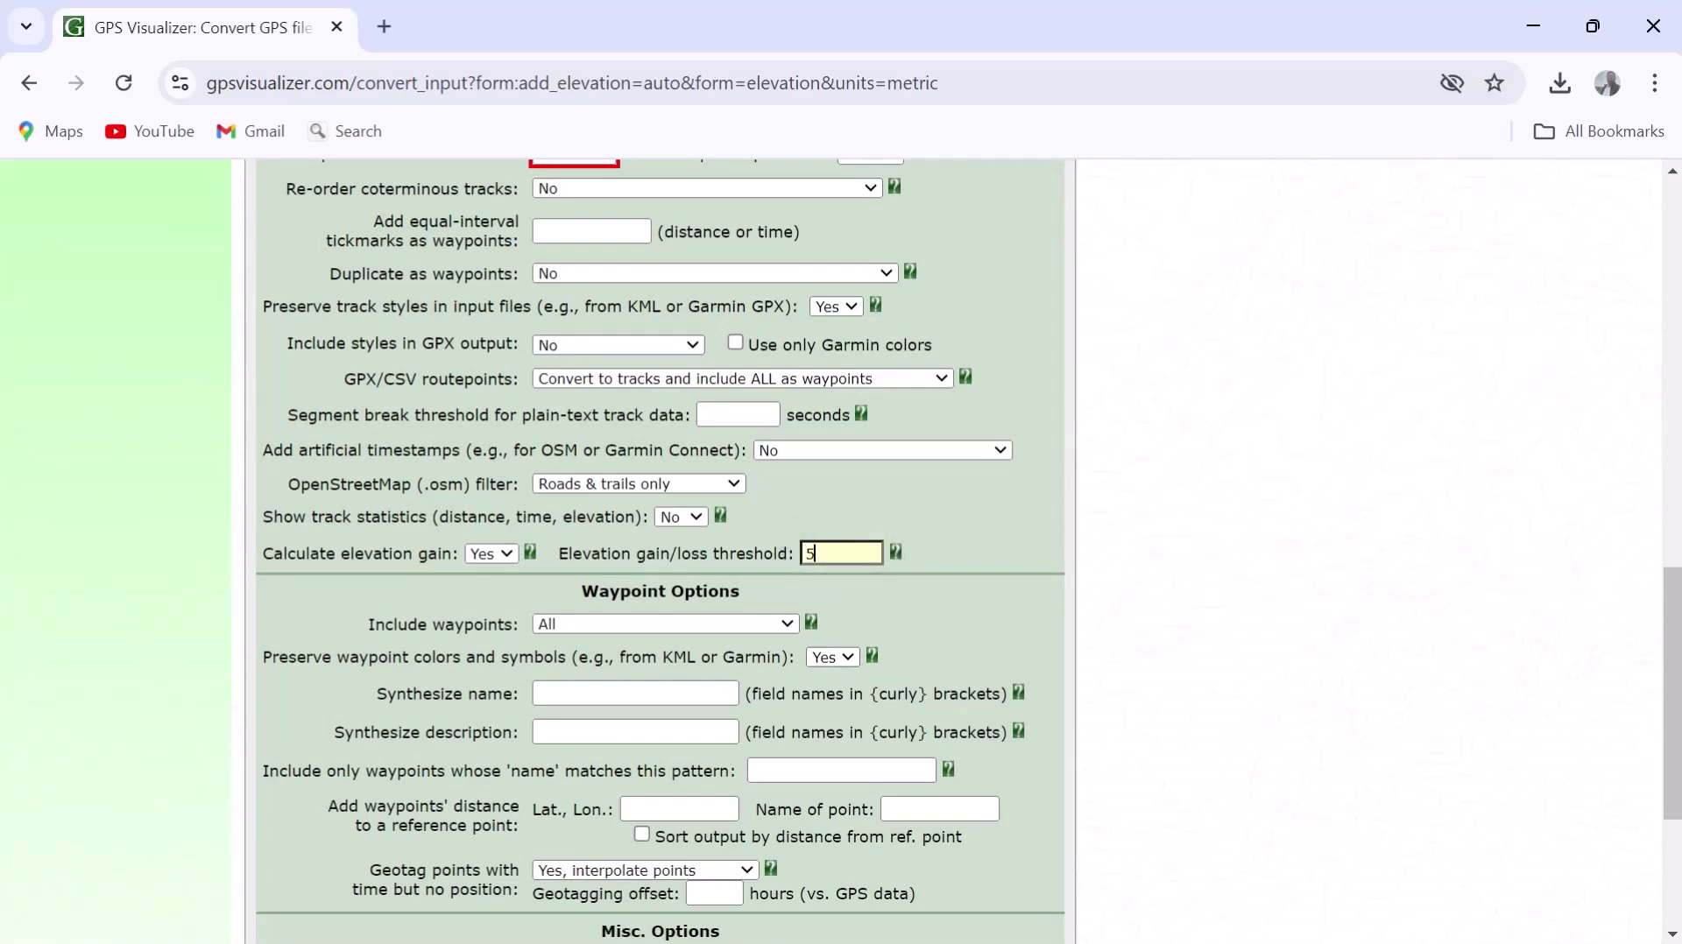
click(310, 597)
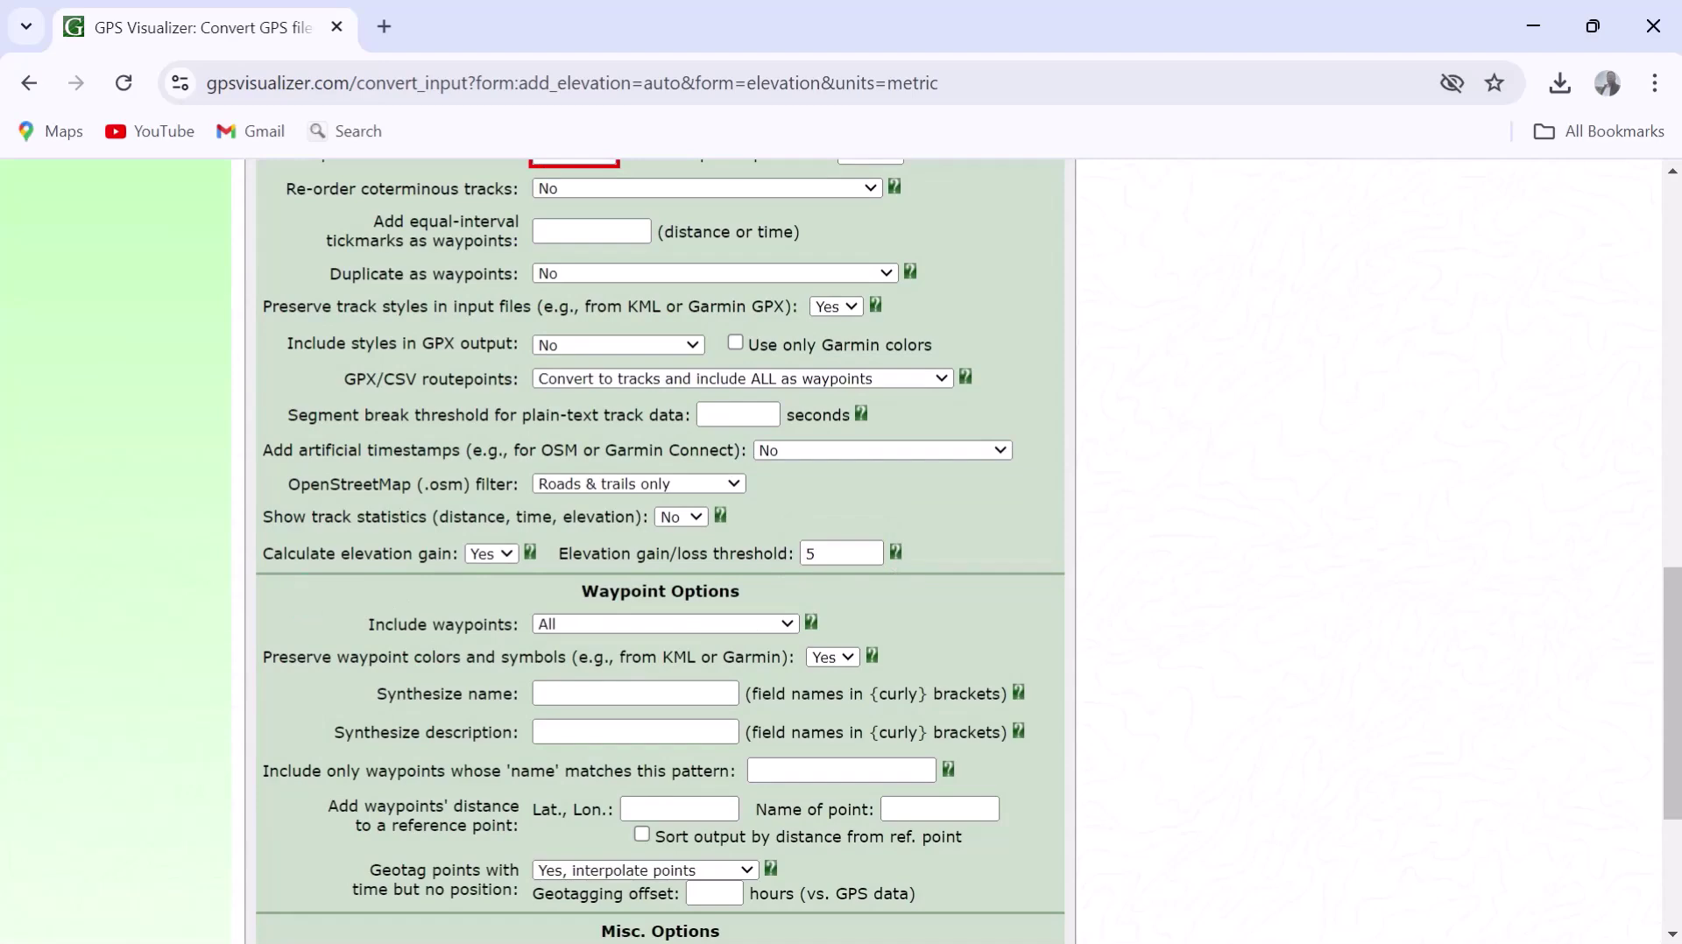
Step: Set Output UTM coordinates to Yes in the Misc. Options of the convert form
scroll(661, 552, down, 1)
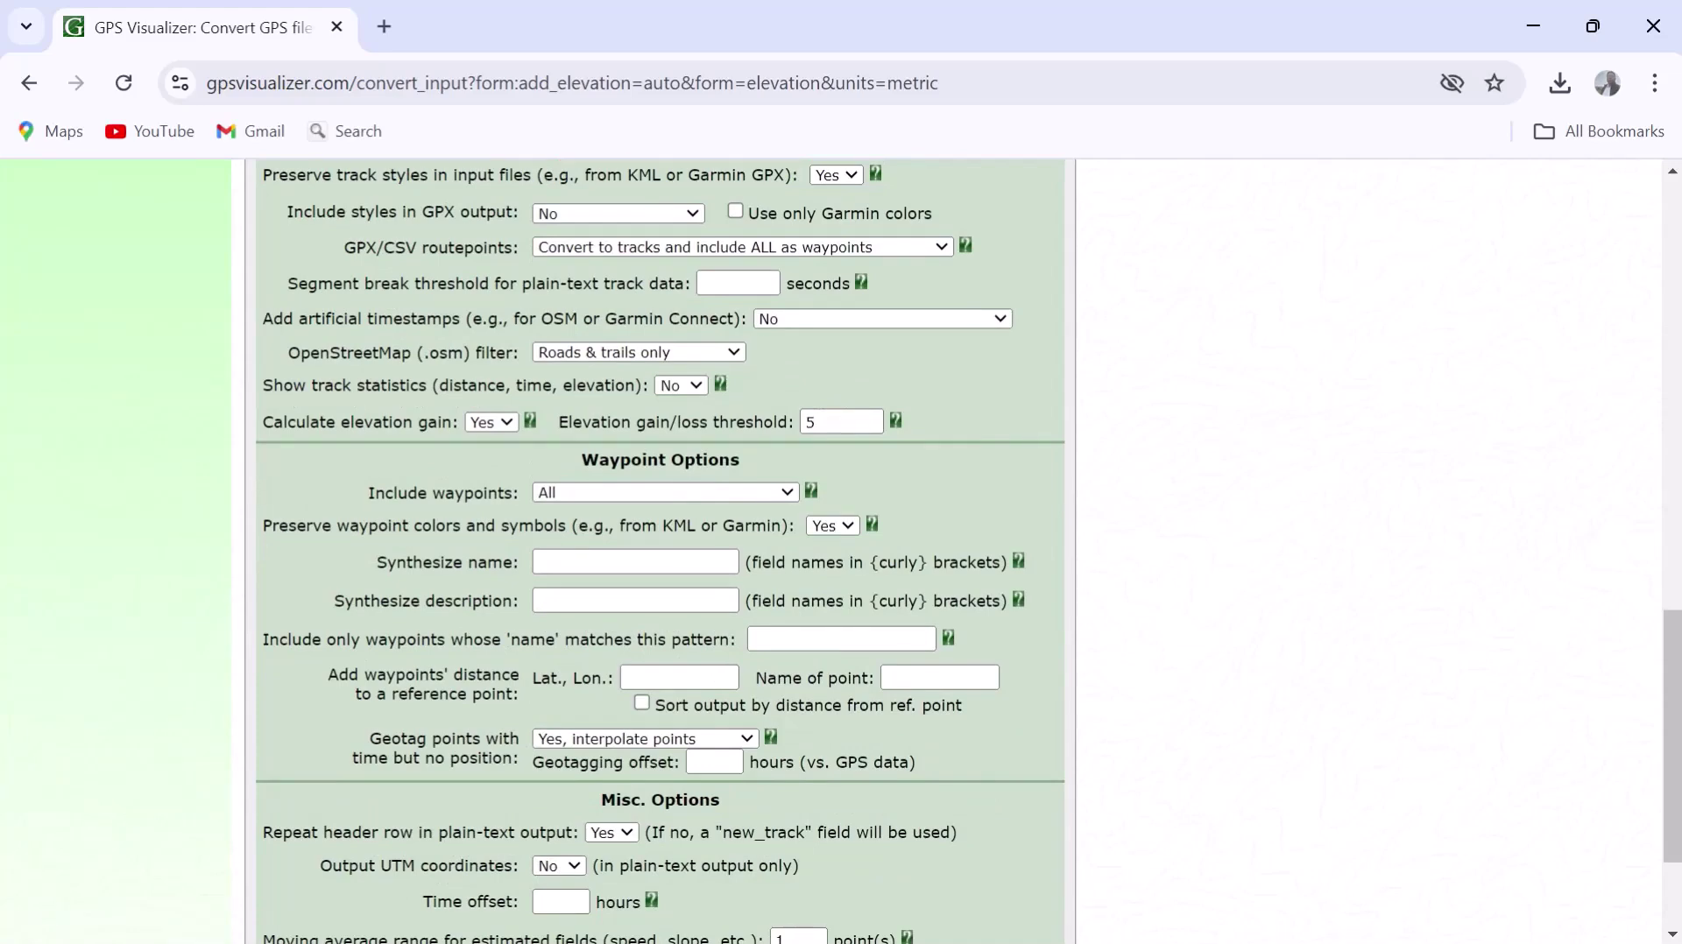
scroll(445, 669, down, 1)
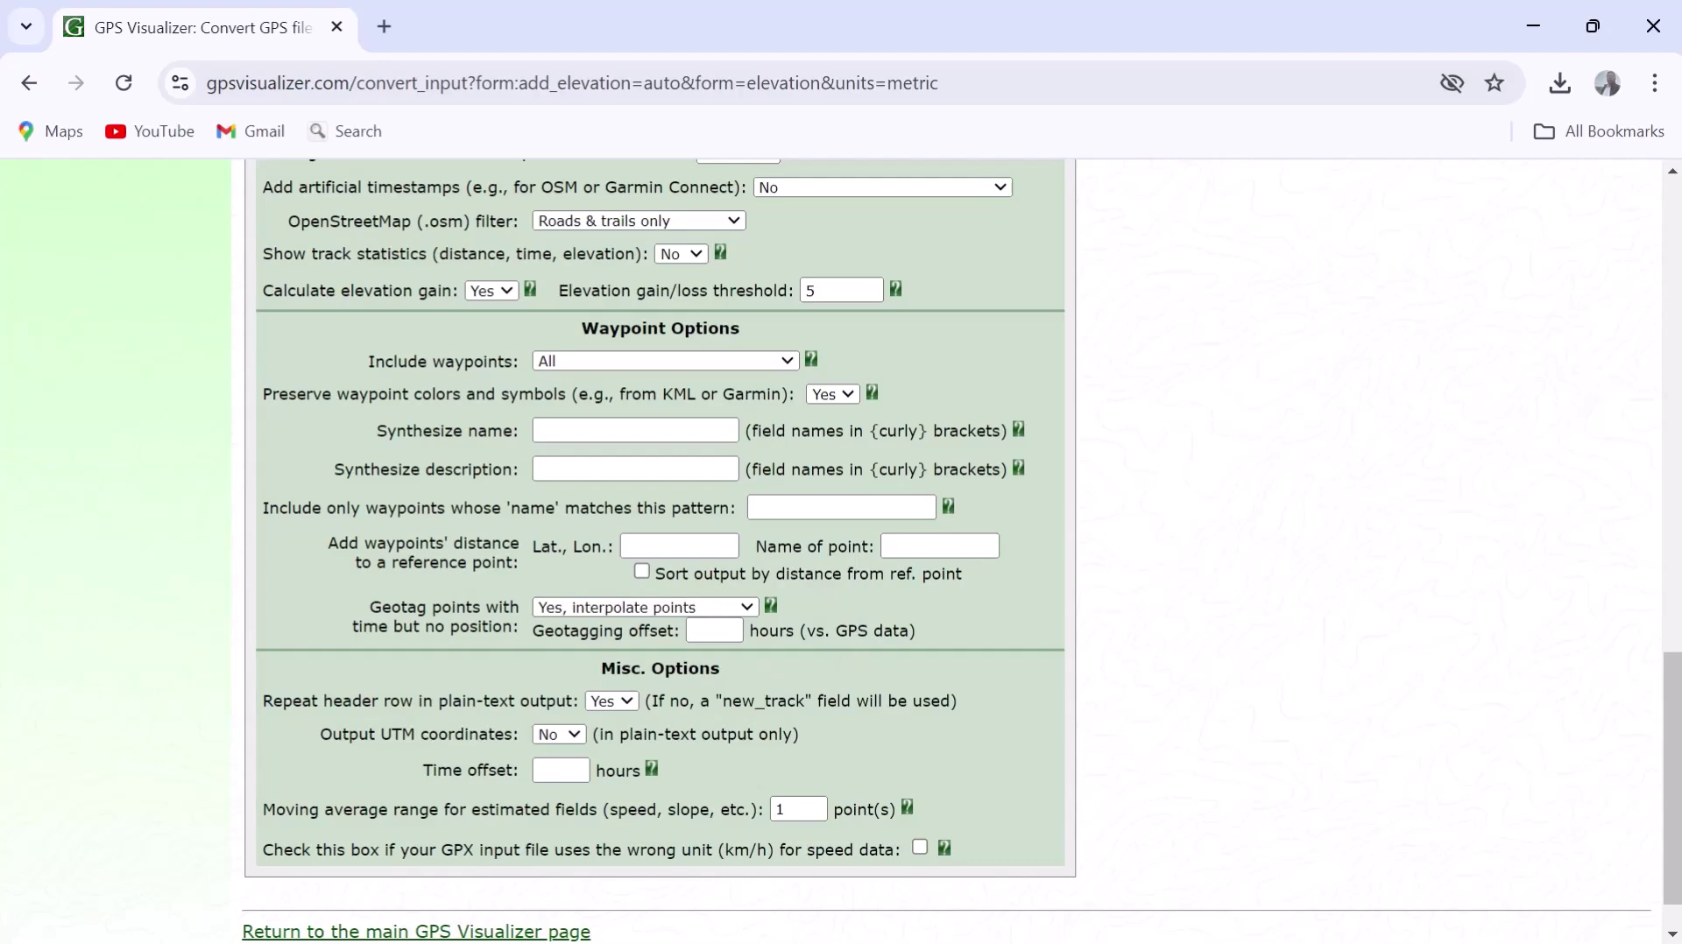
scroll(961, 549, down, 1)
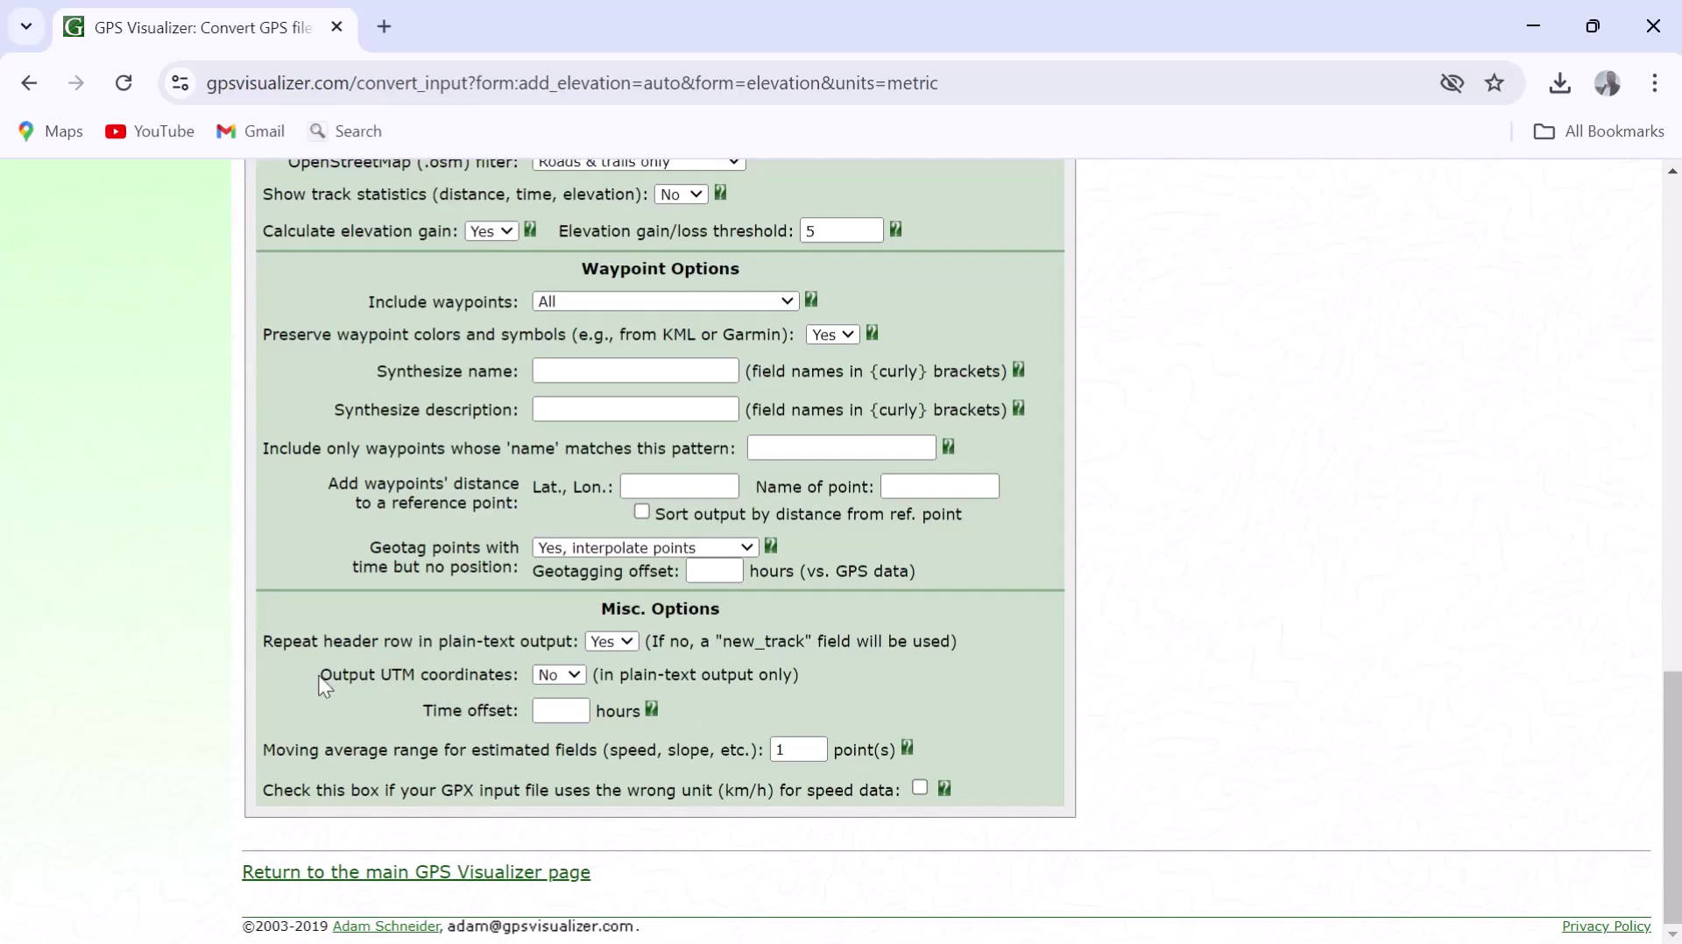
click(574, 676)
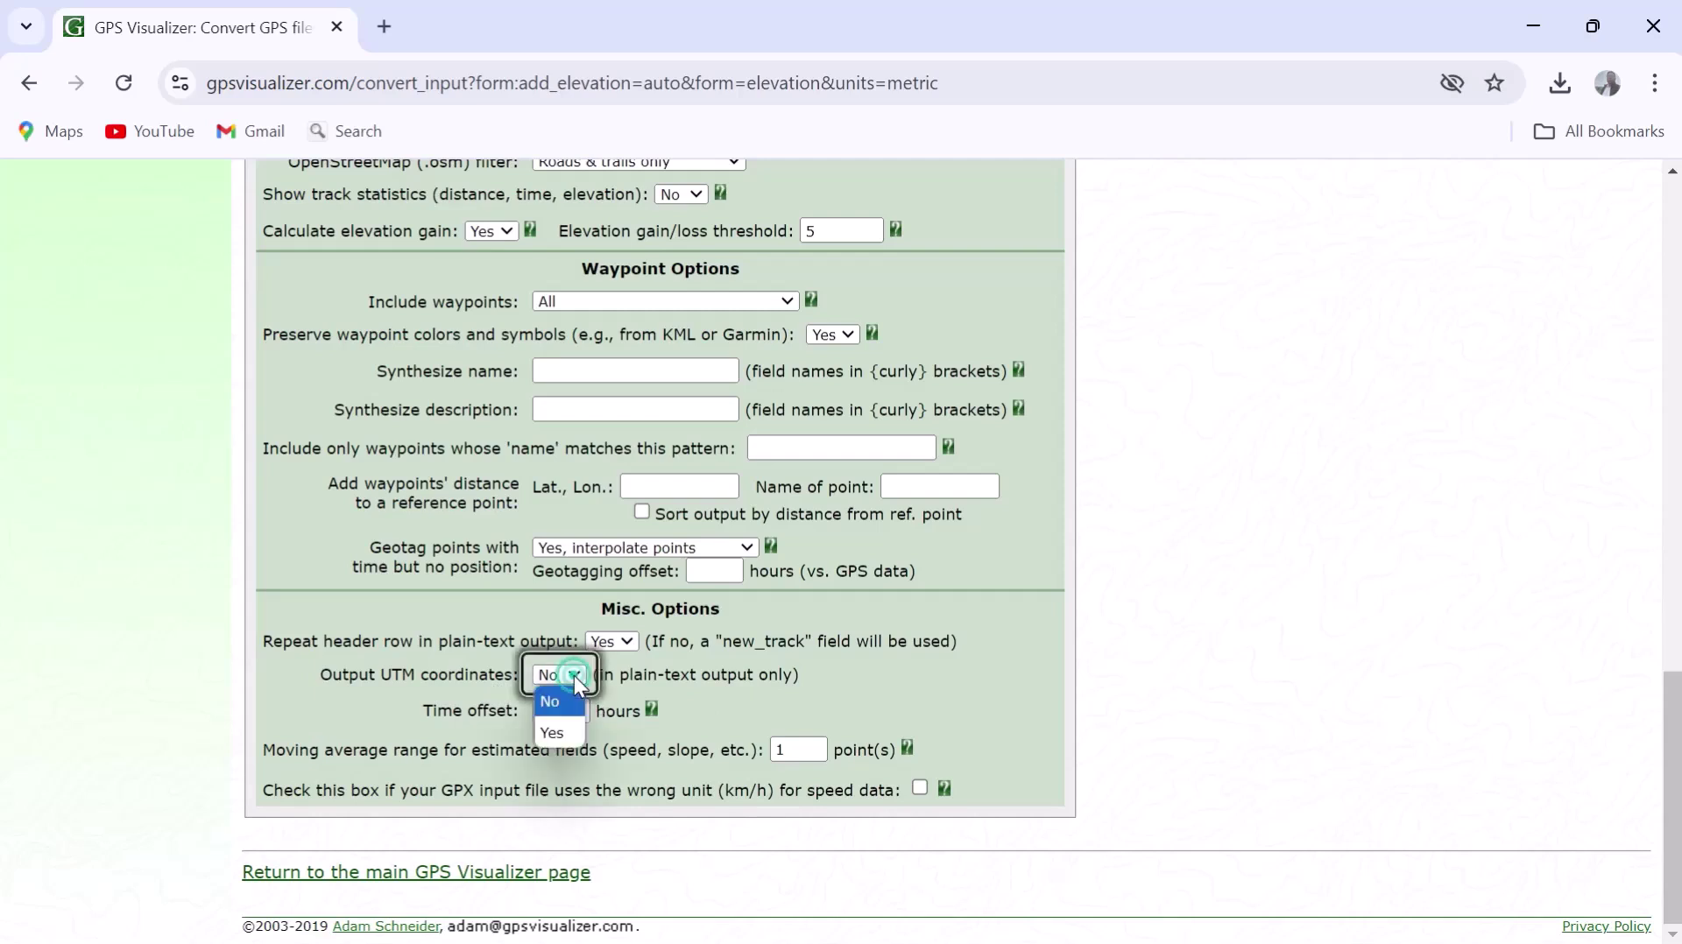
click(555, 733)
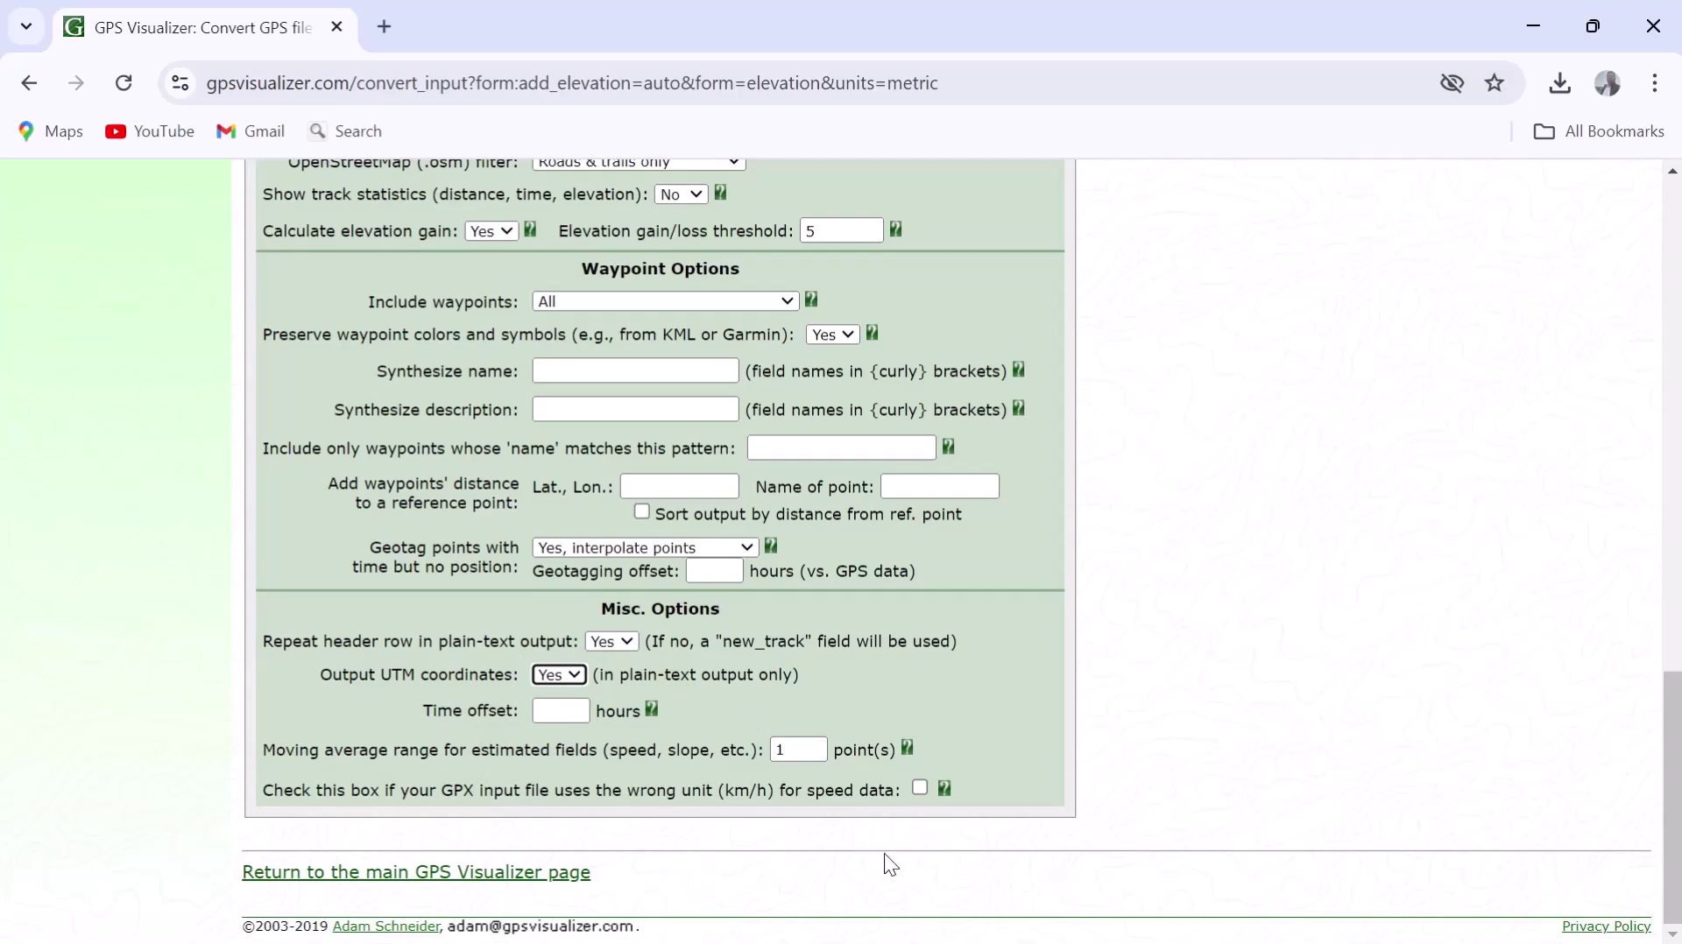
Step: Convert Town Planning.kml with the chosen settings and look through the comma-separated output
scroll(1021, 763, up, 6)
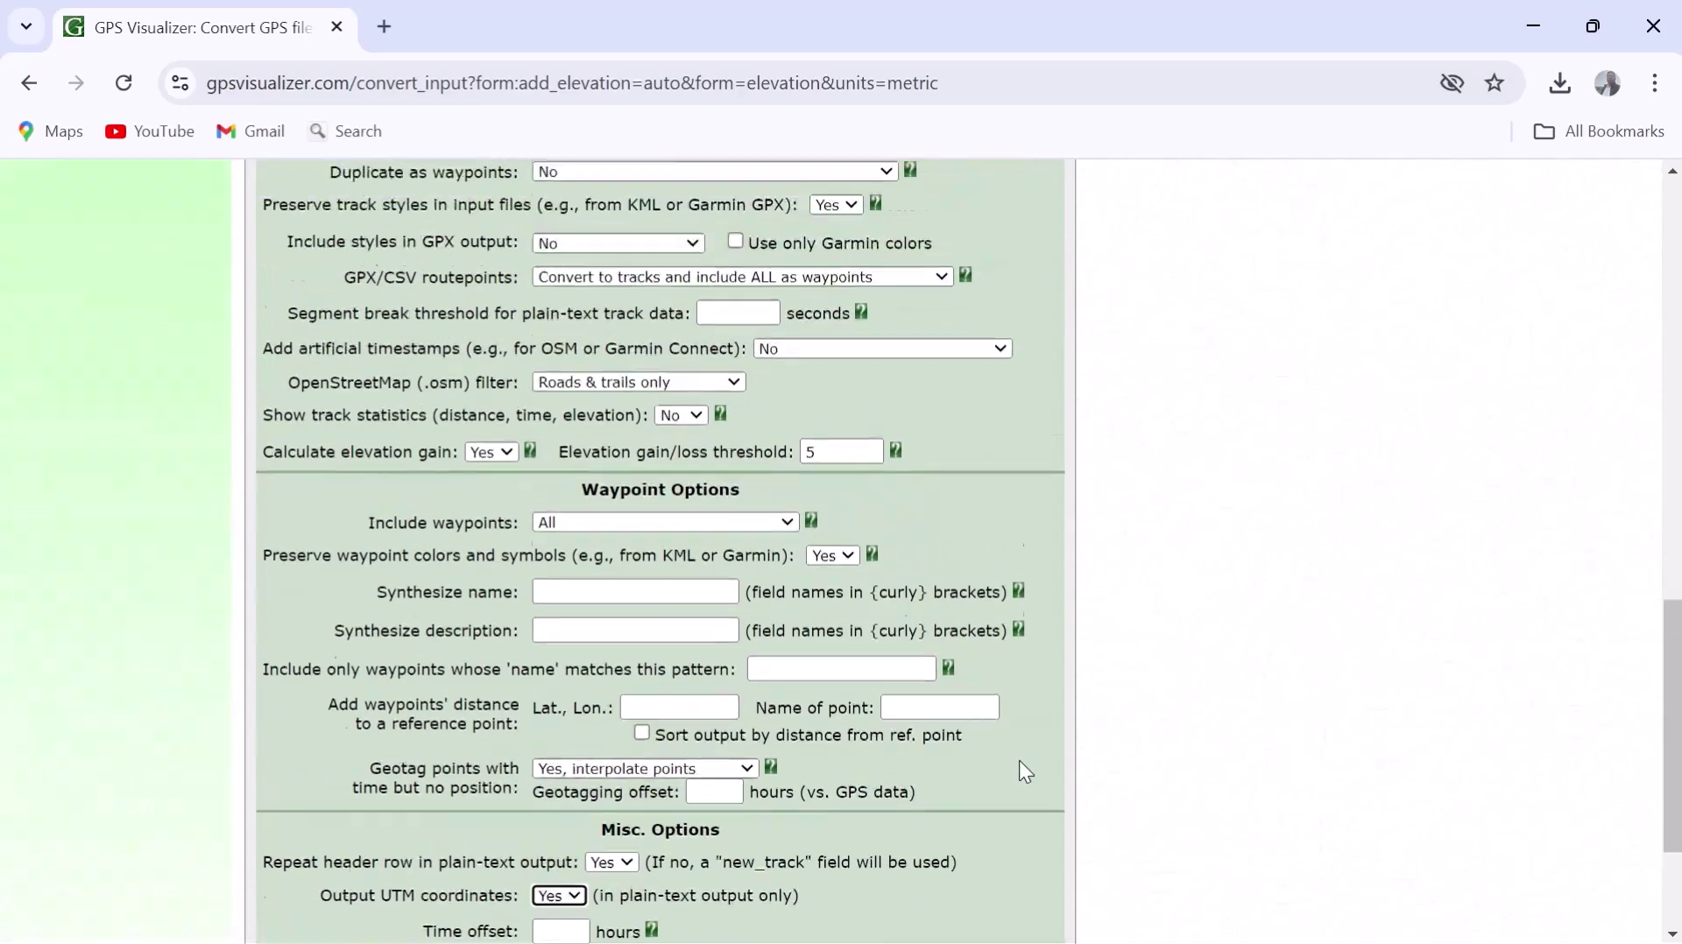
scroll(1024, 769, up, 5)
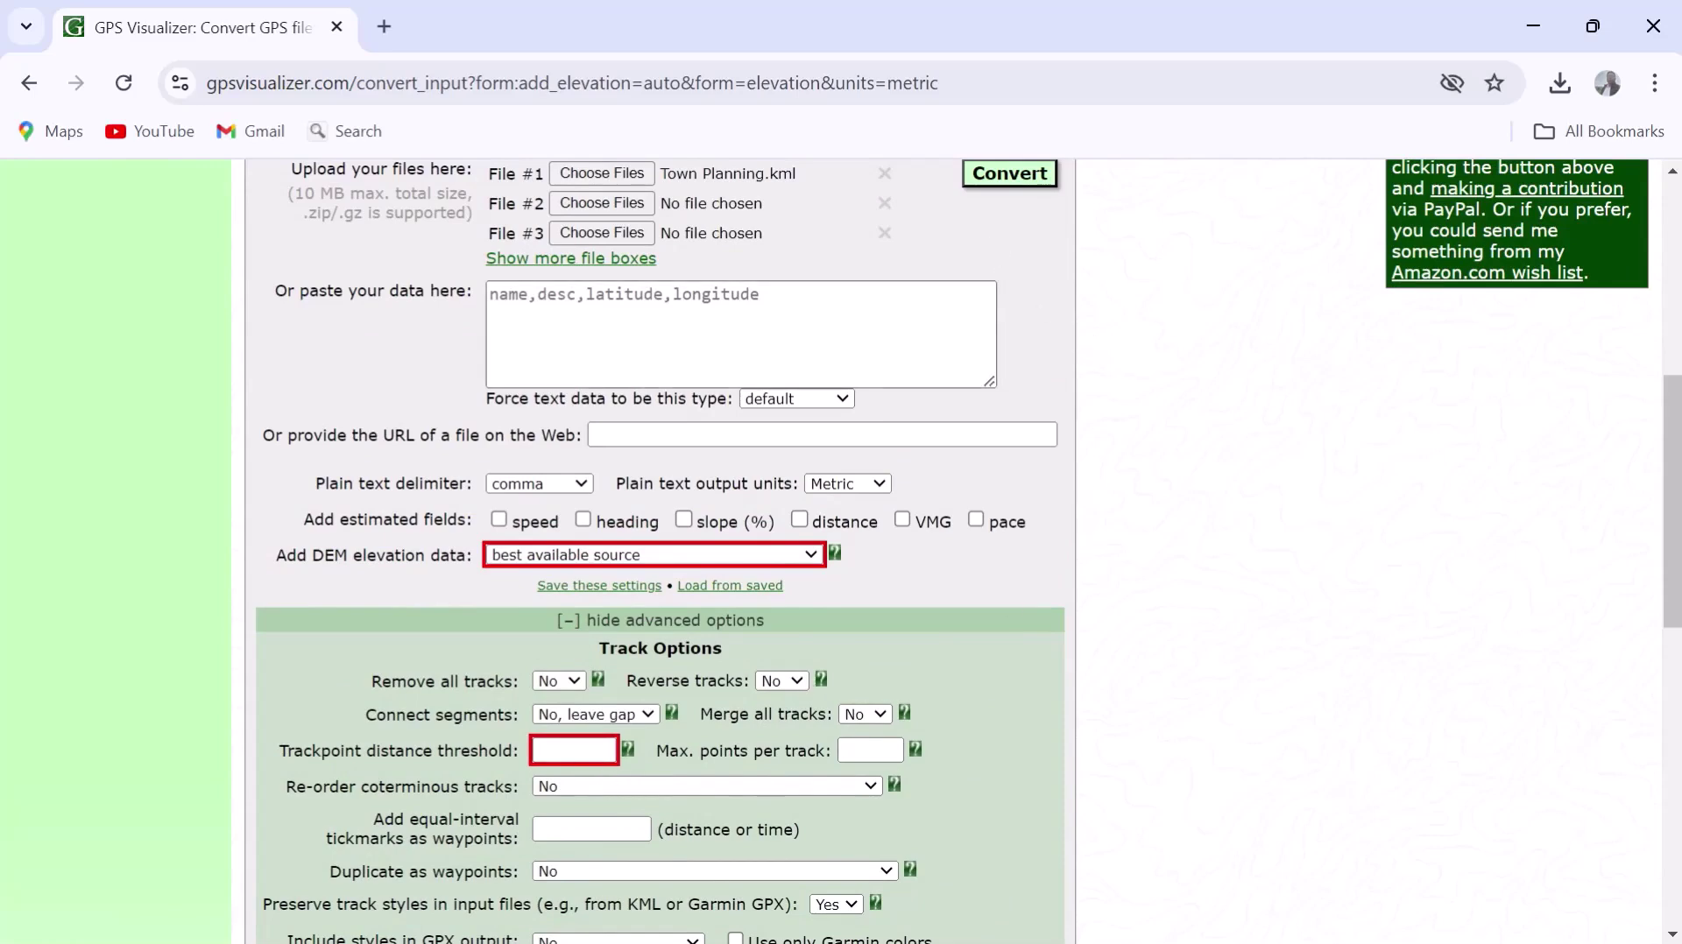
scroll(1007, 324, up, 2)
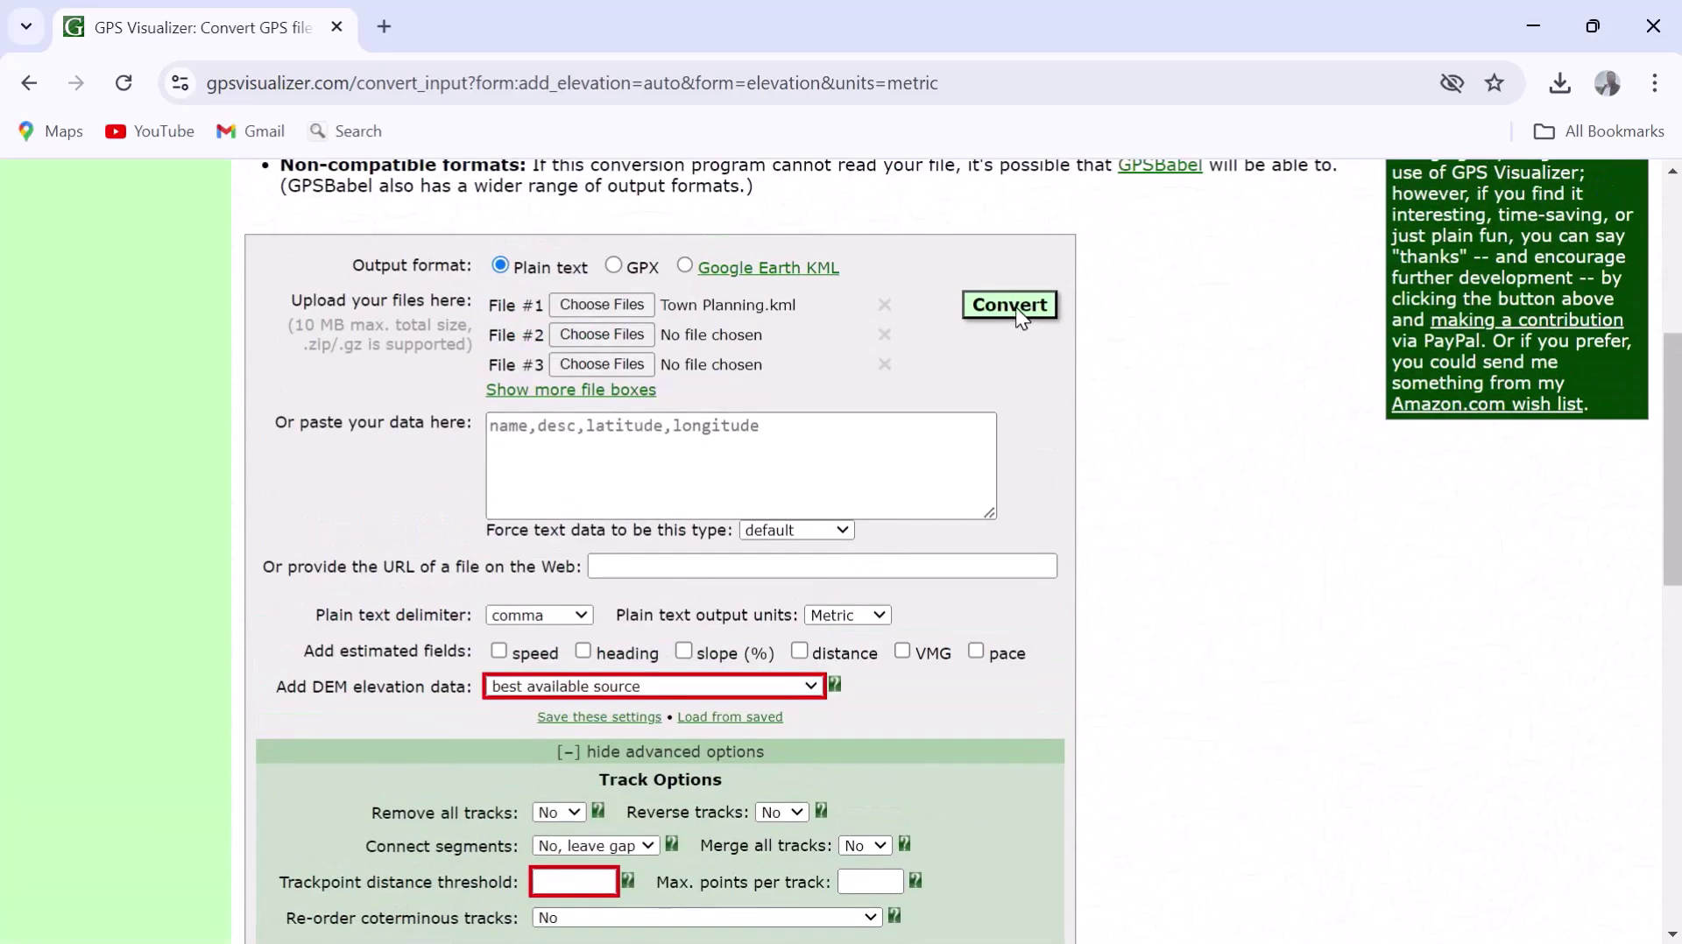
click(1016, 306)
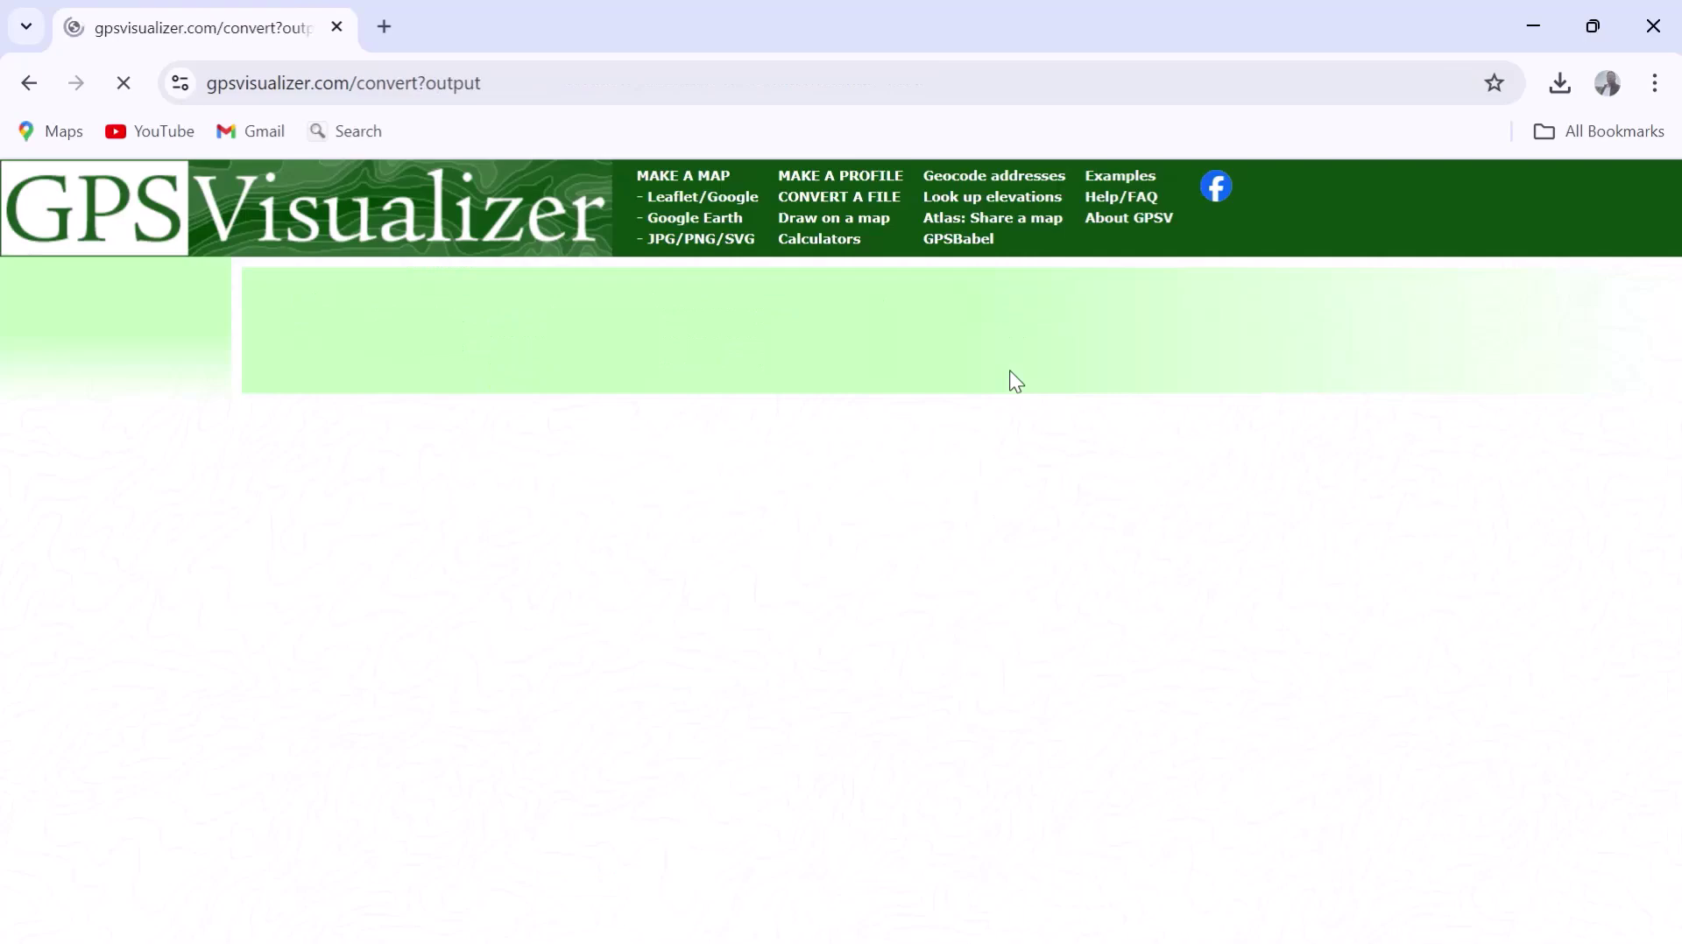
scroll(858, 815, down, 5)
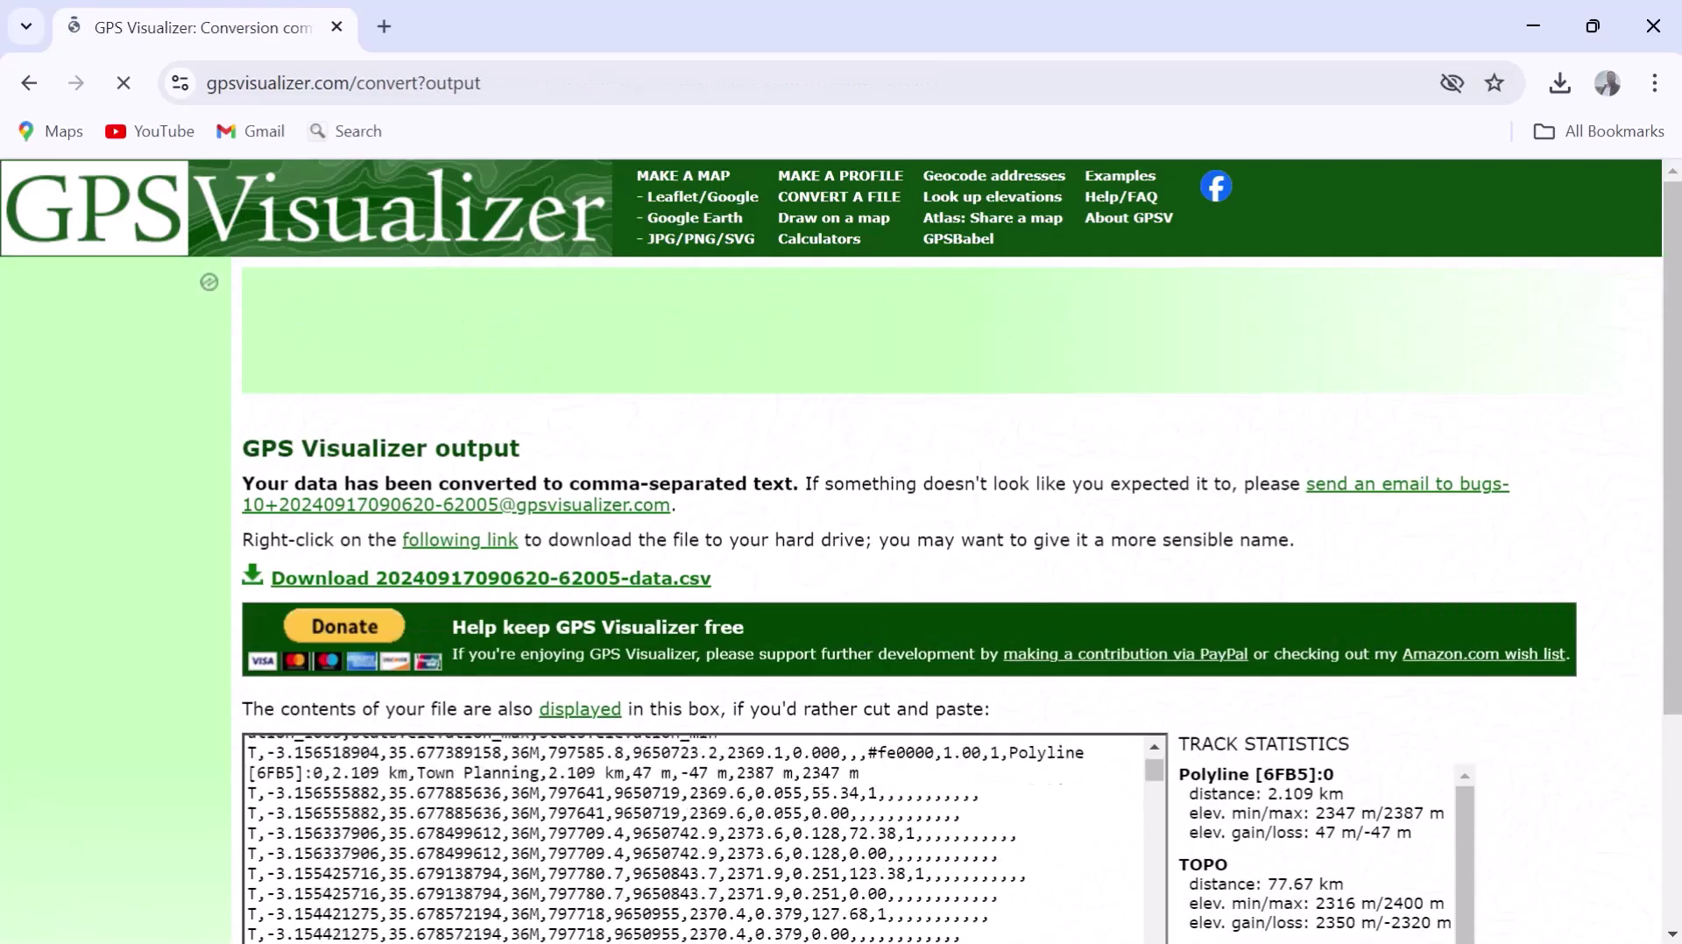
scroll(927, 541, down, 2)
scroll(969, 380, down, 1)
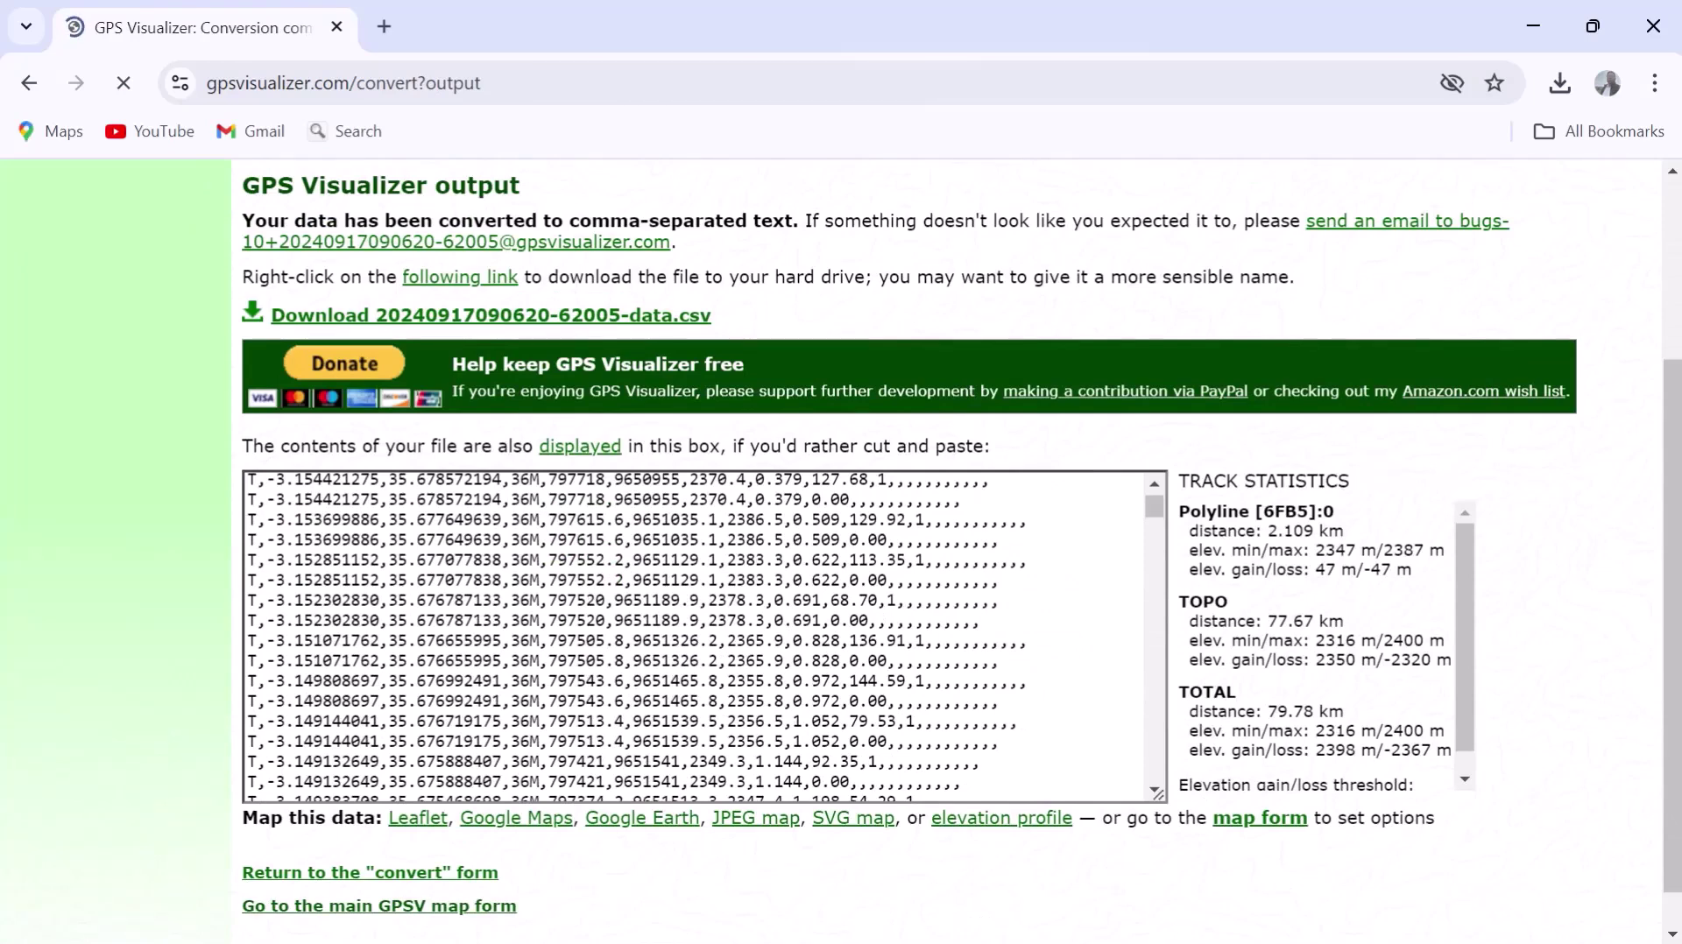
scroll(701, 635, down, 3)
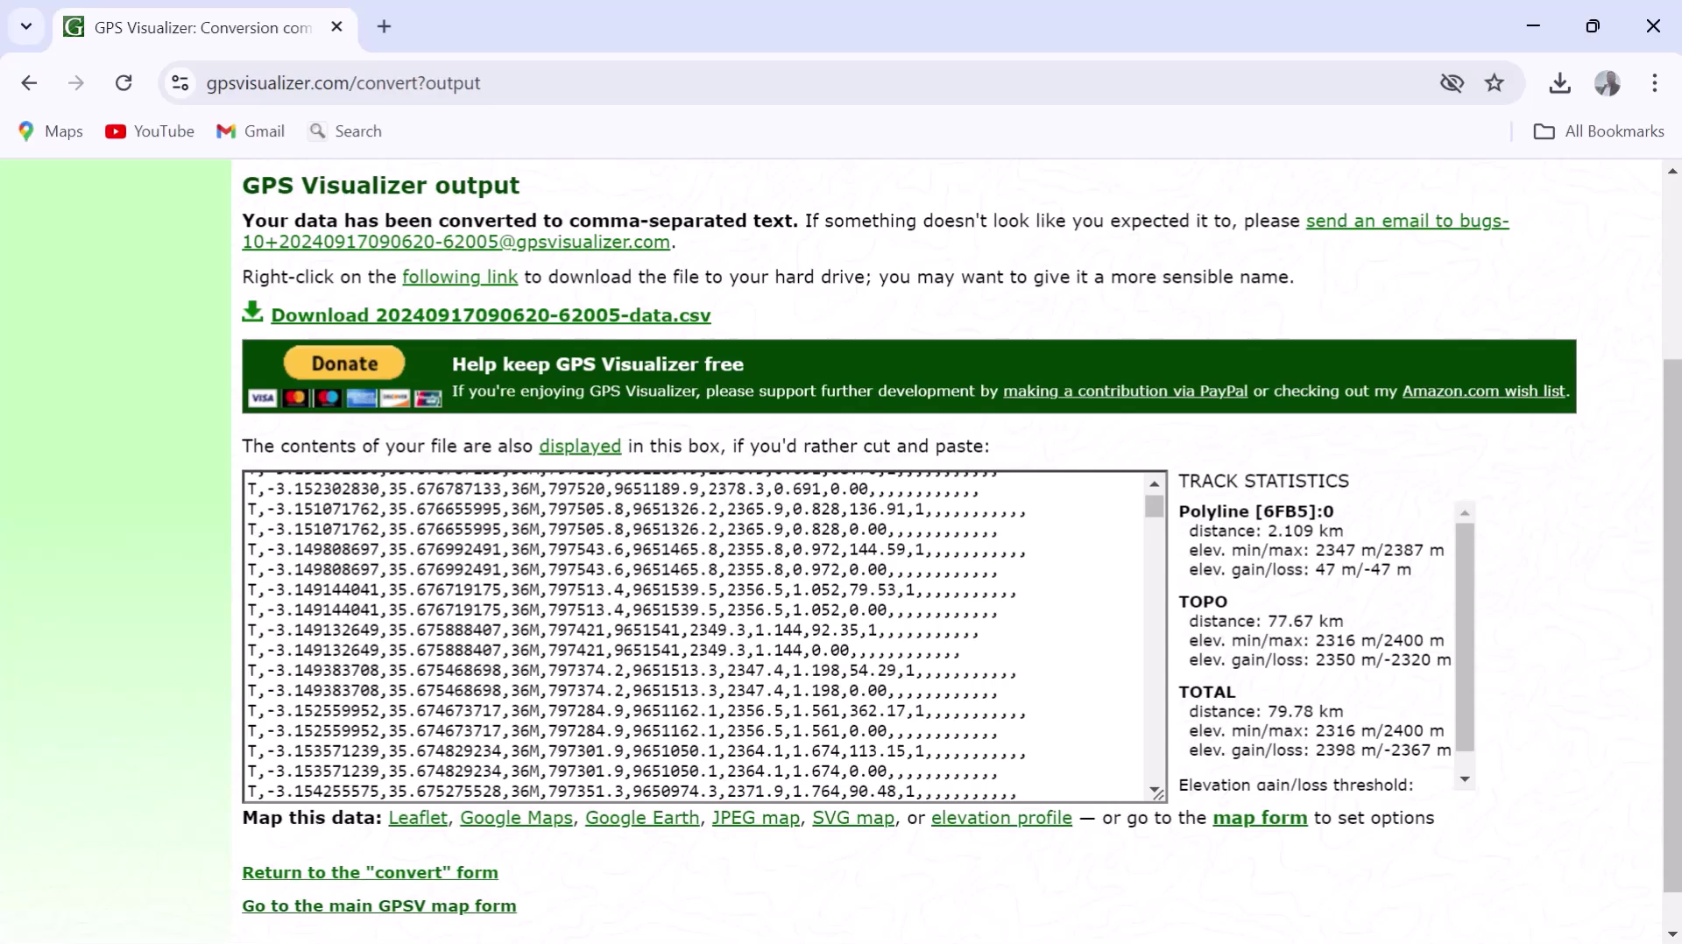
Step: Download the converted CSV data and save it to the Desktop as topo-elevation
right_click(643, 321)
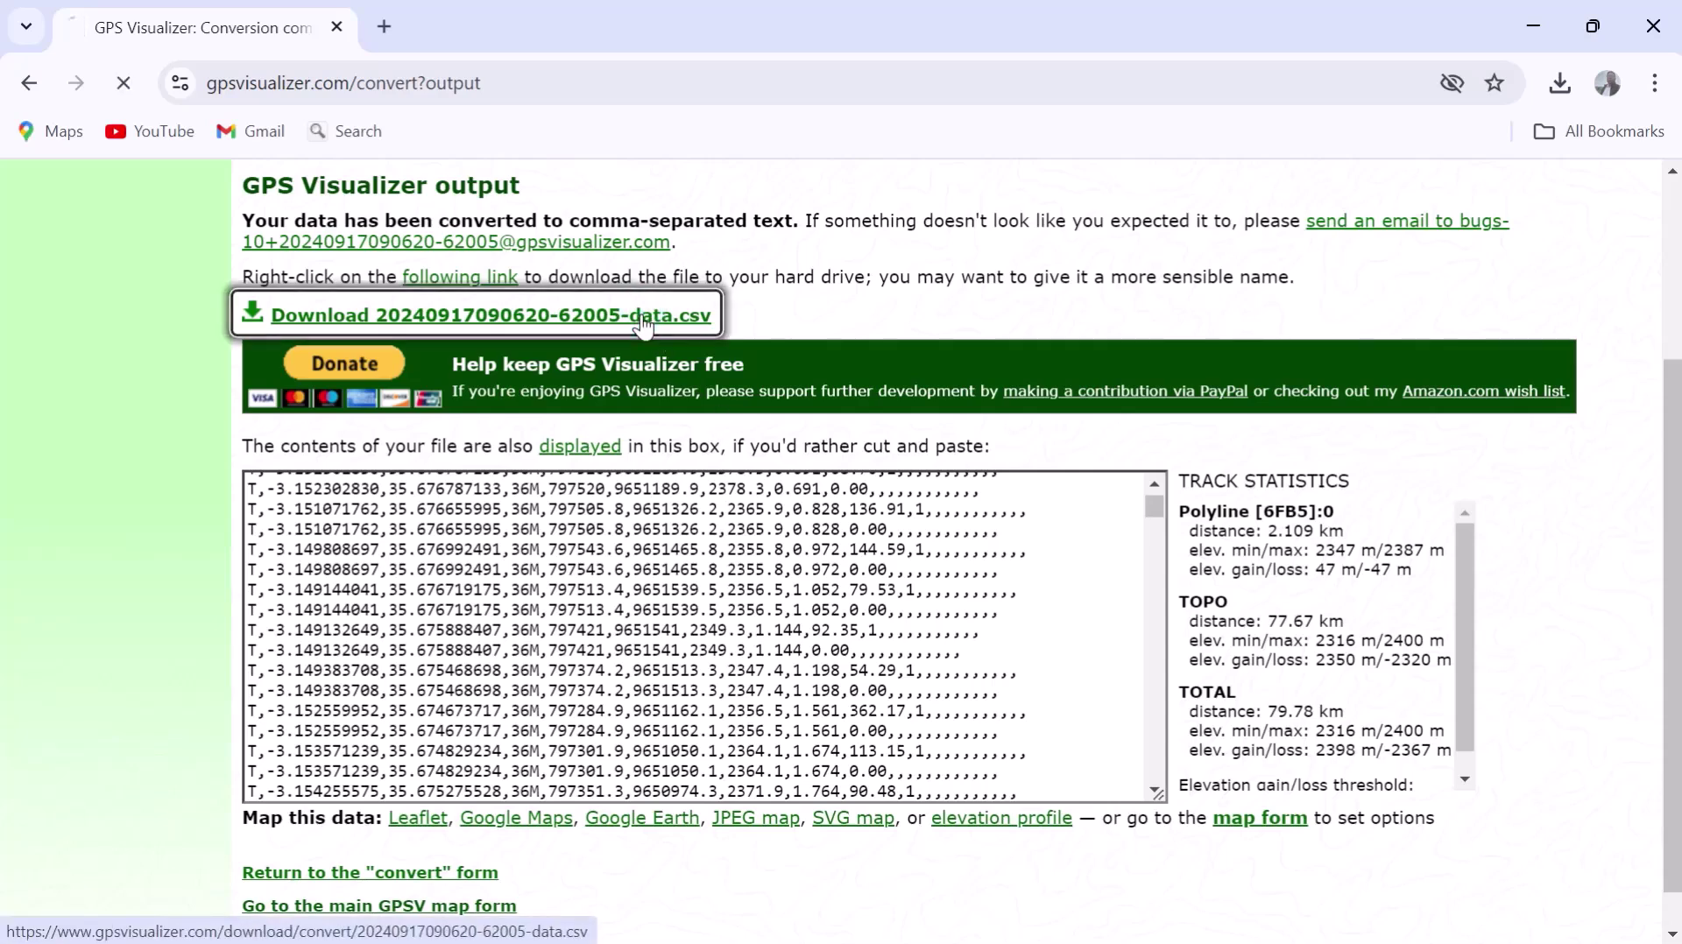
click(641, 315)
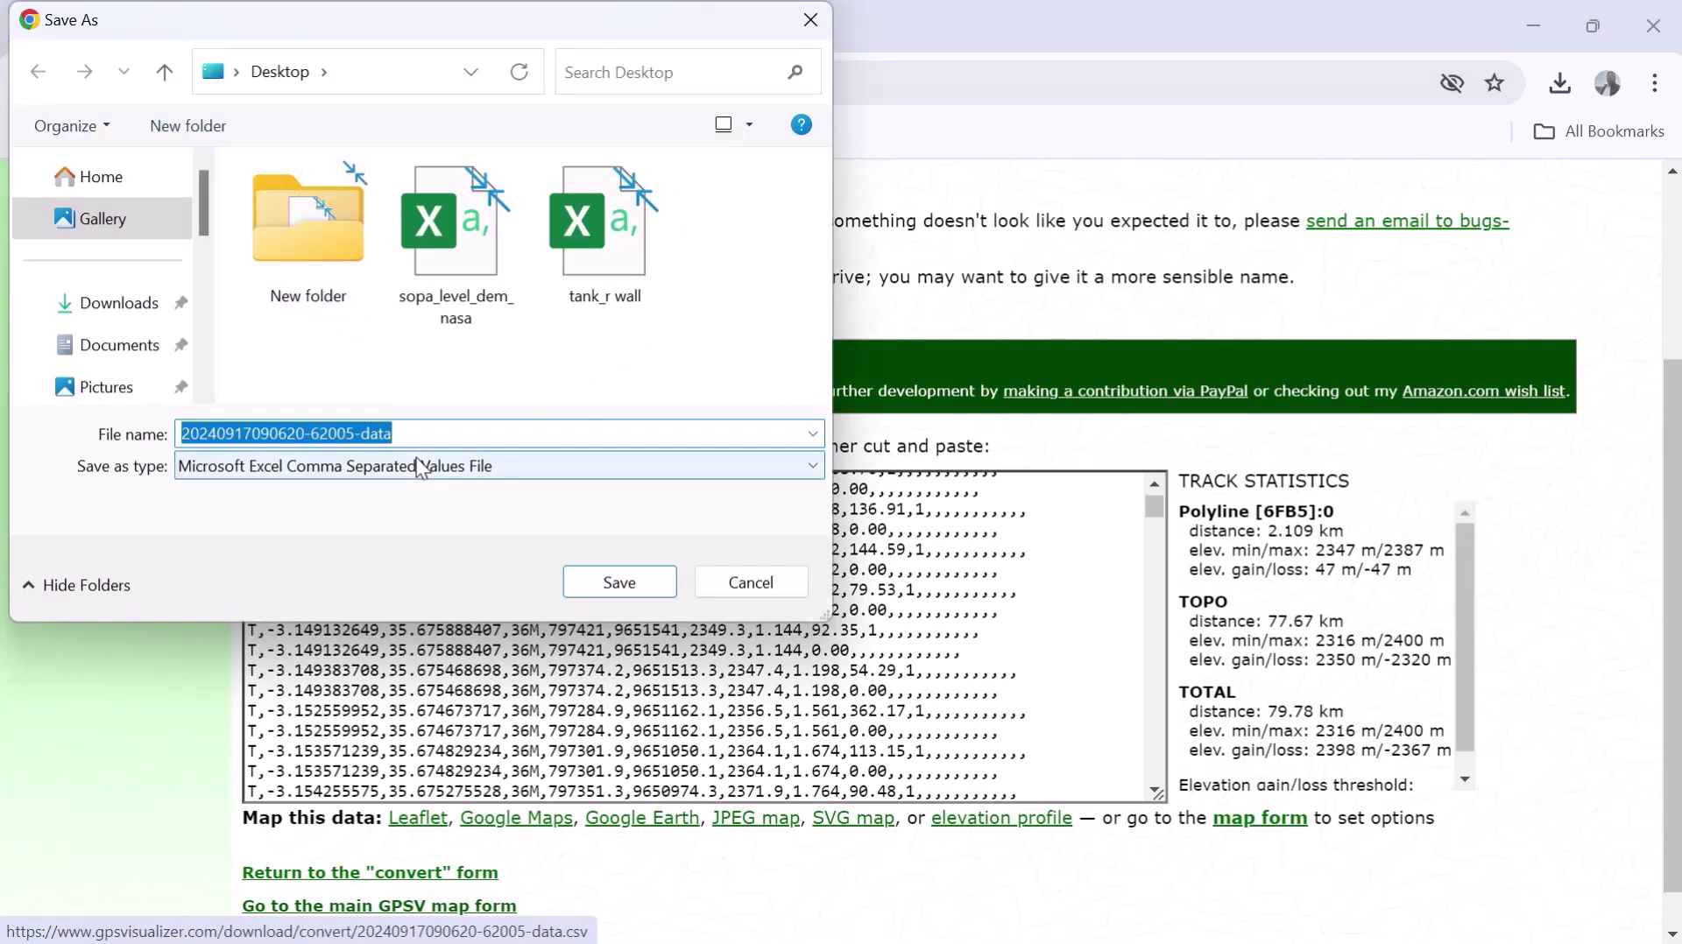
text(topo)
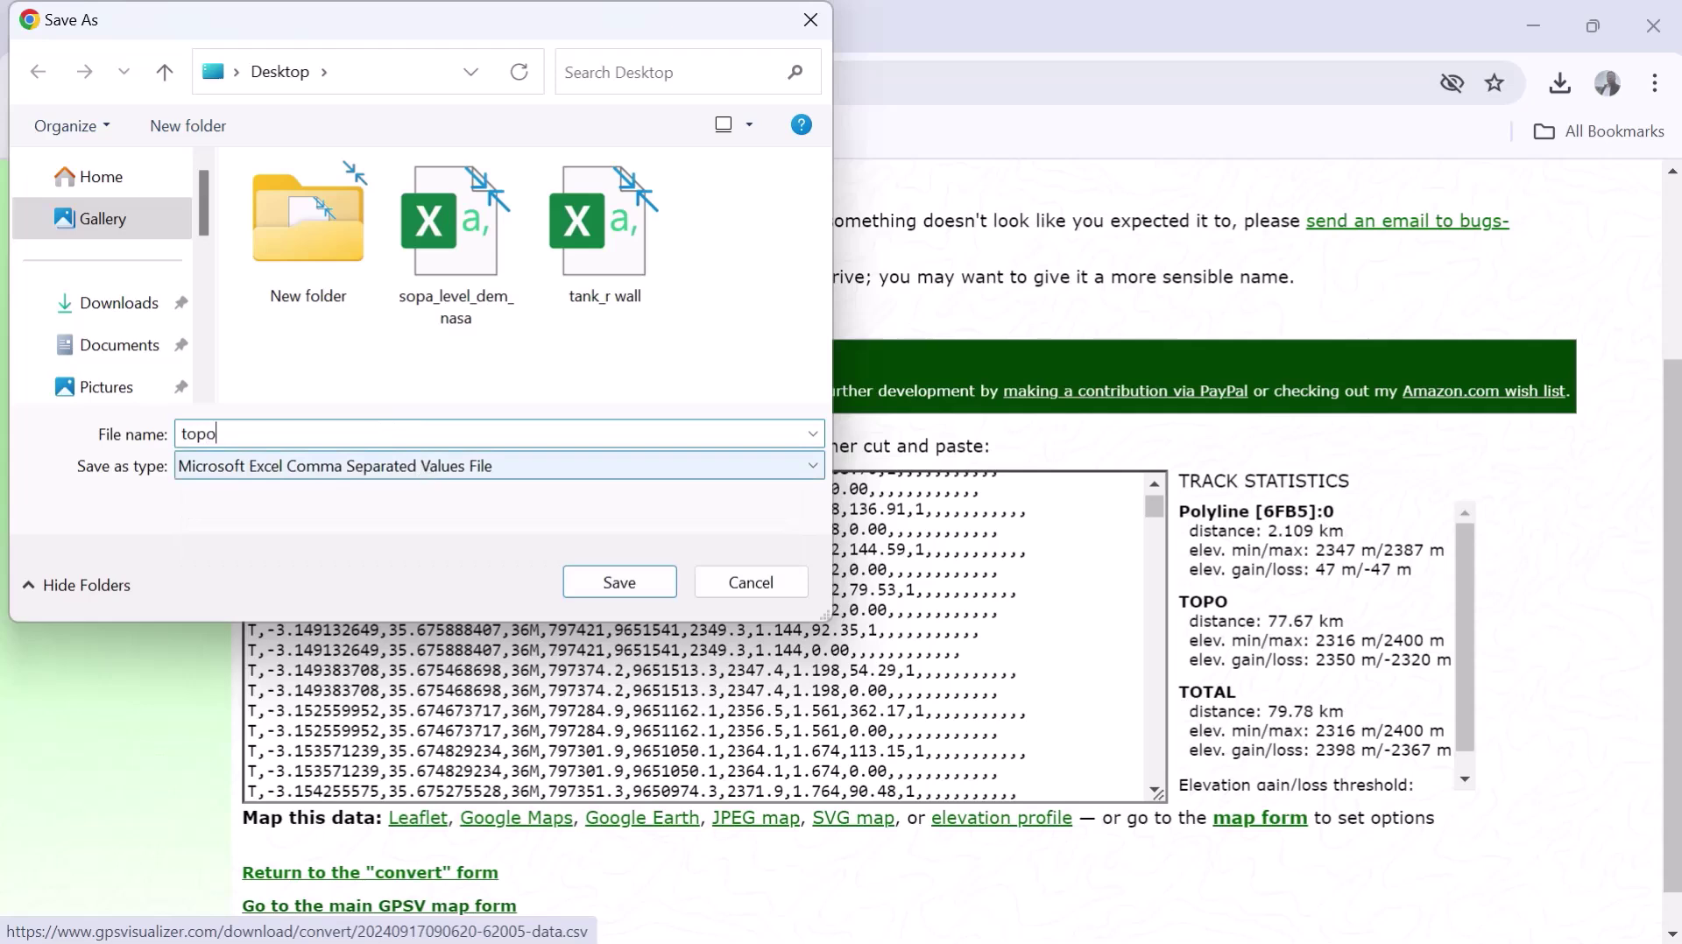
text(-elevation)
click(629, 588)
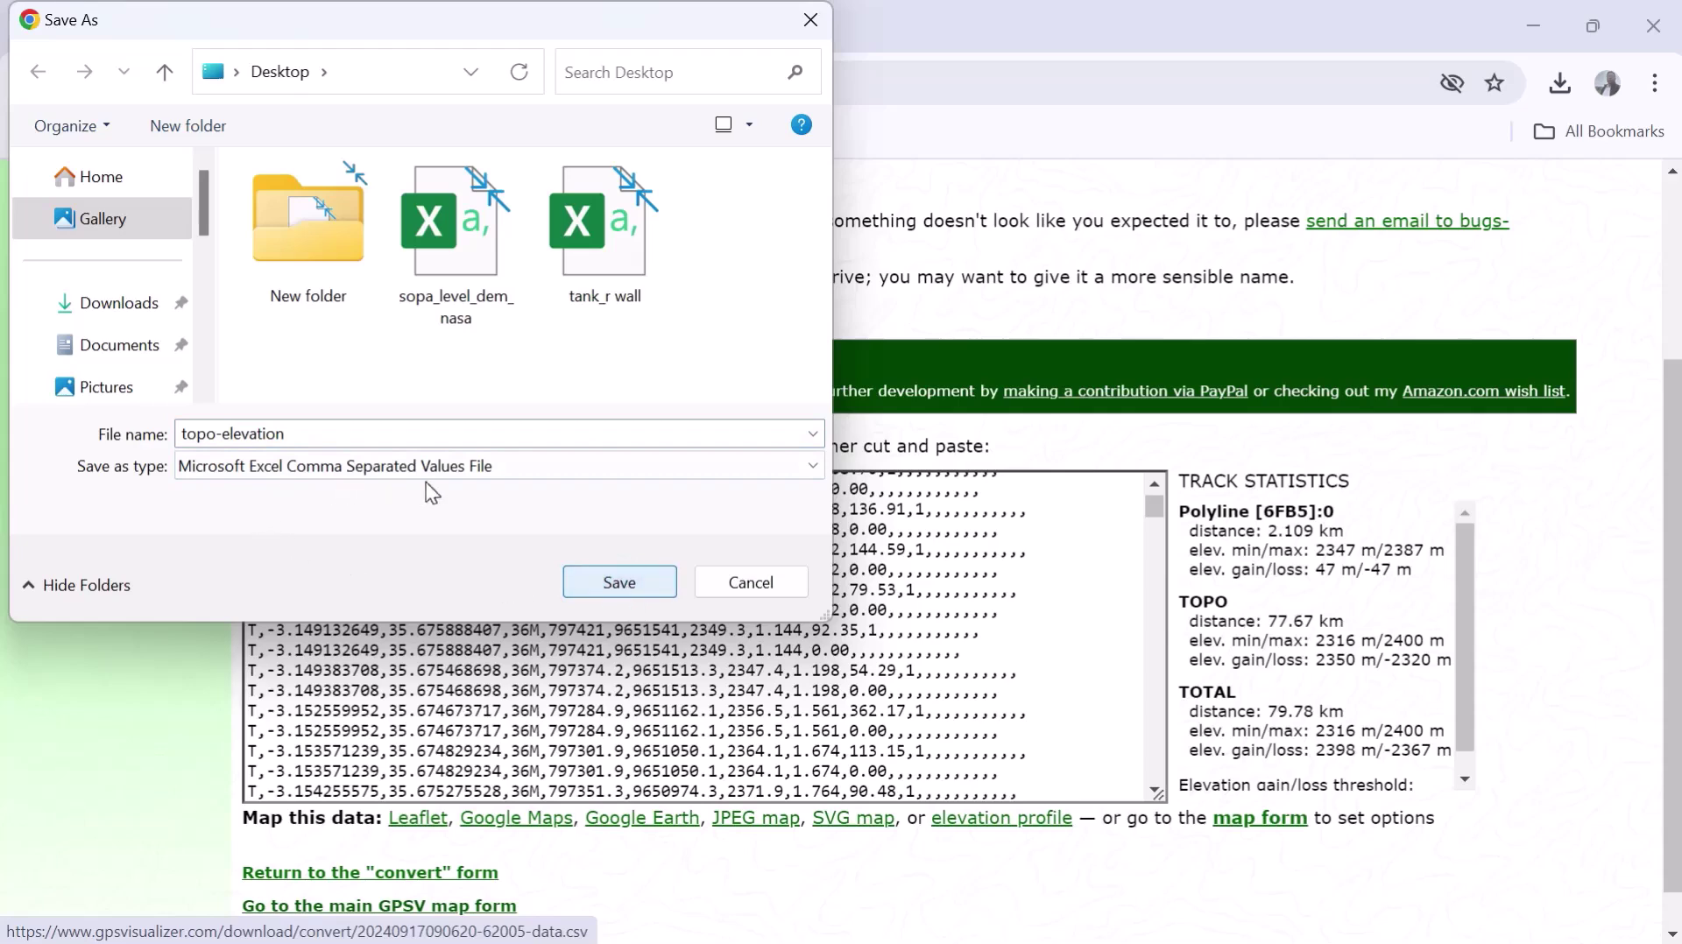
click(622, 582)
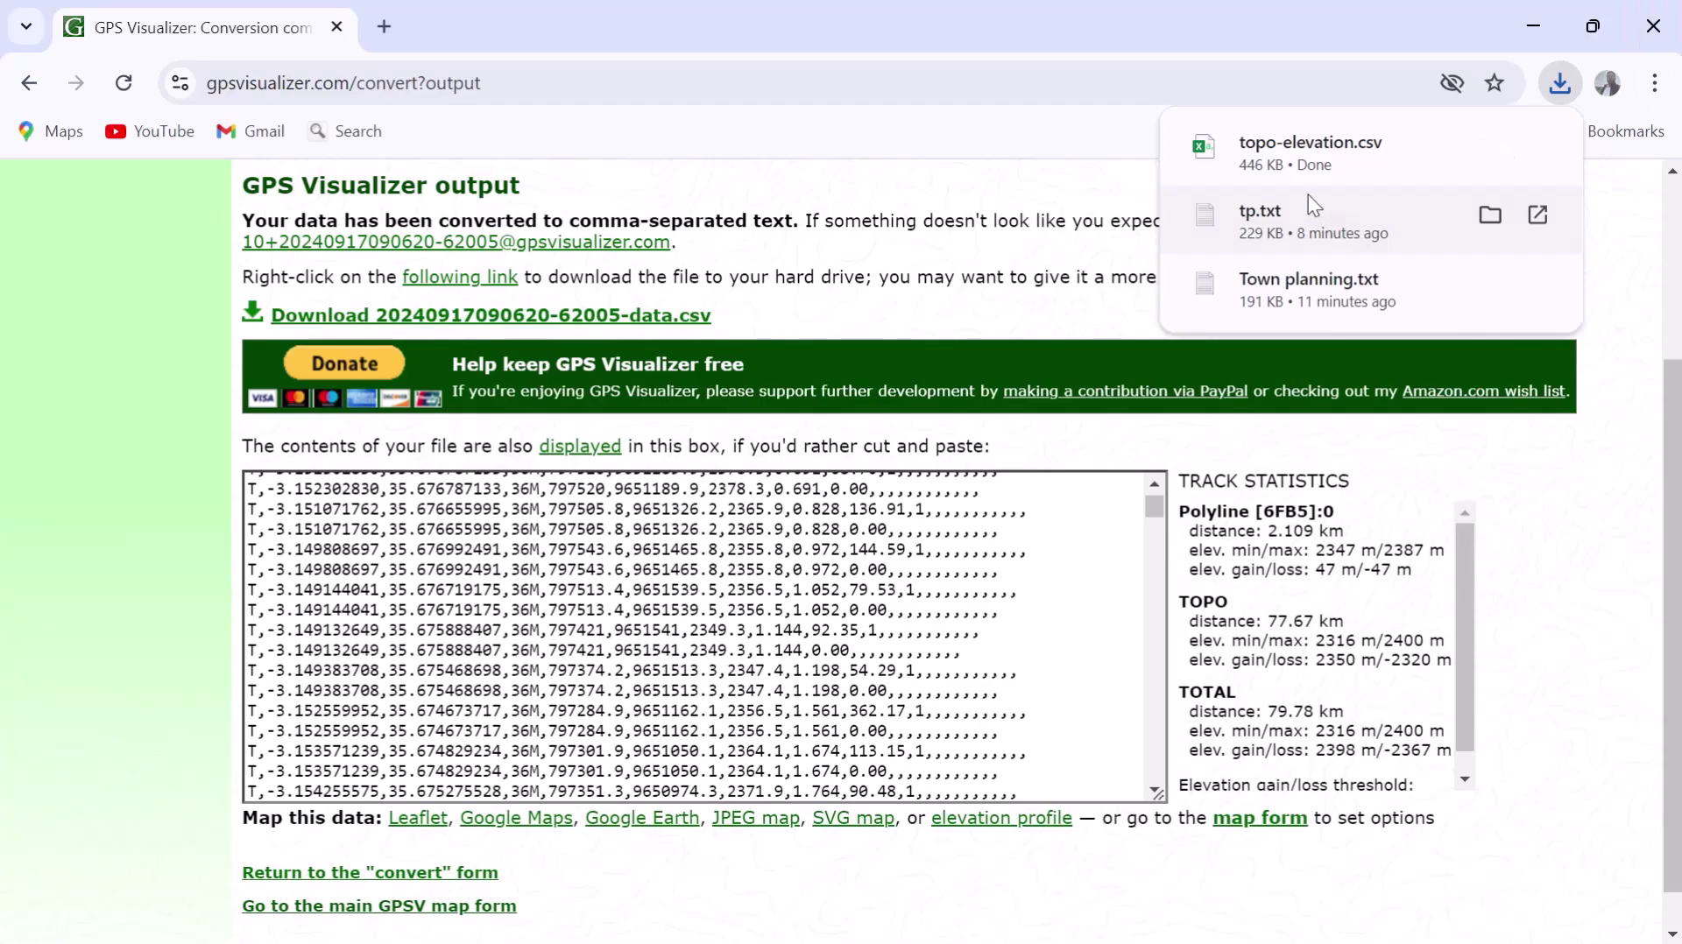
Step: Close the browser window and refresh the desktop
click(1652, 28)
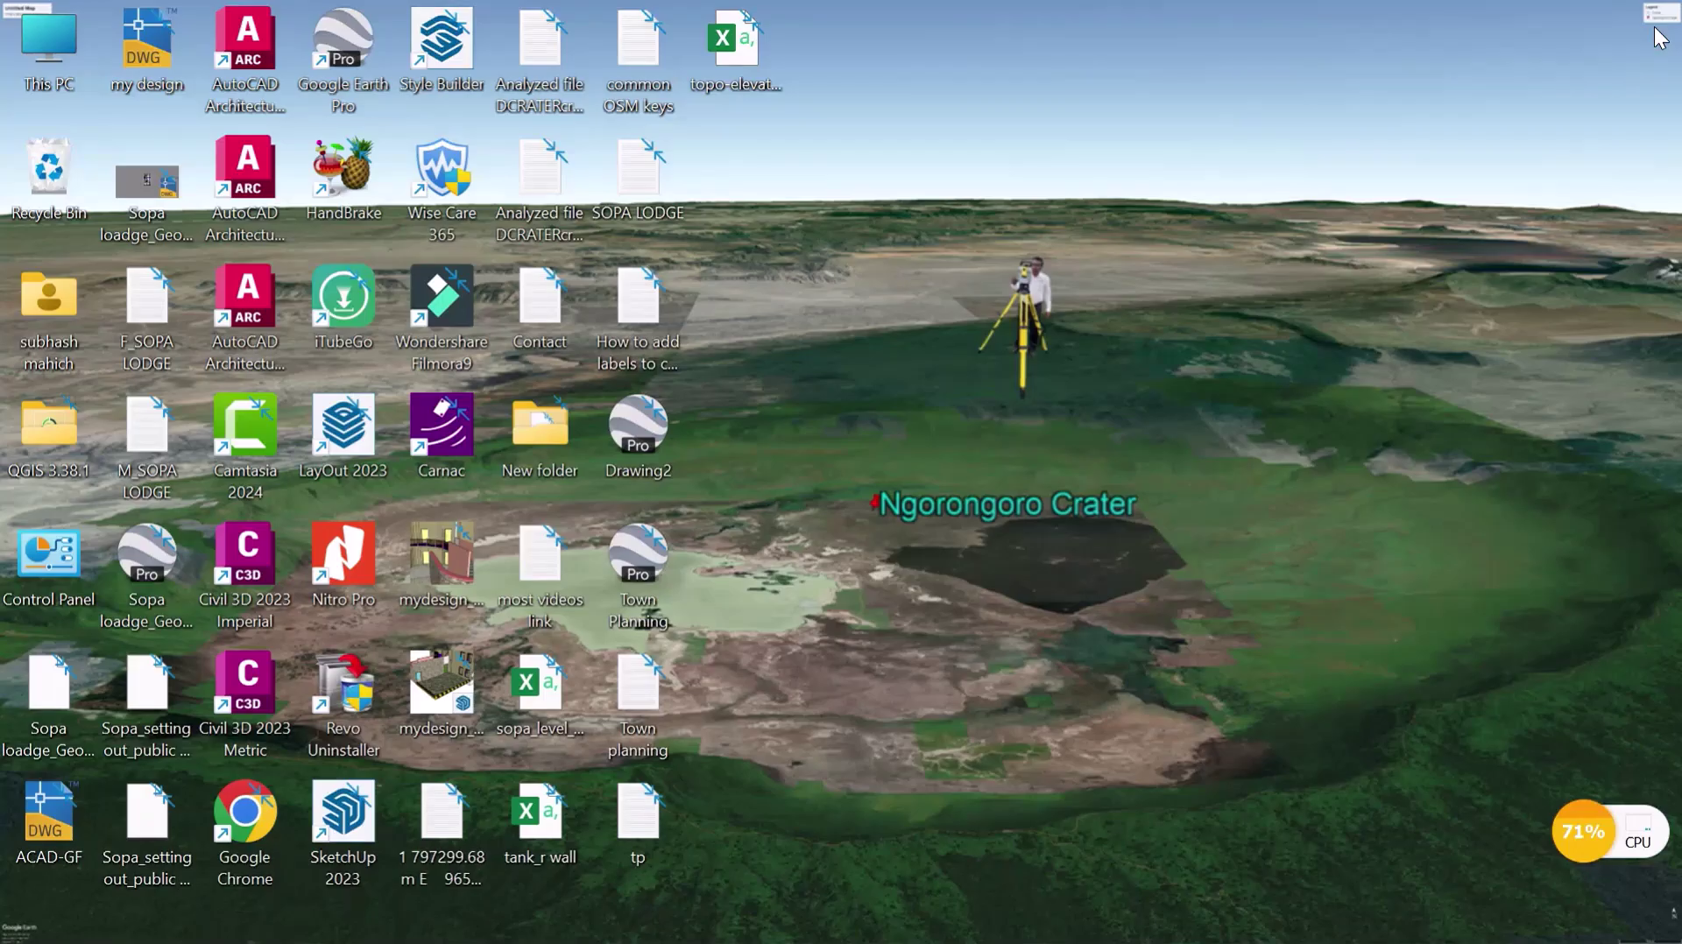
right_click(804, 664)
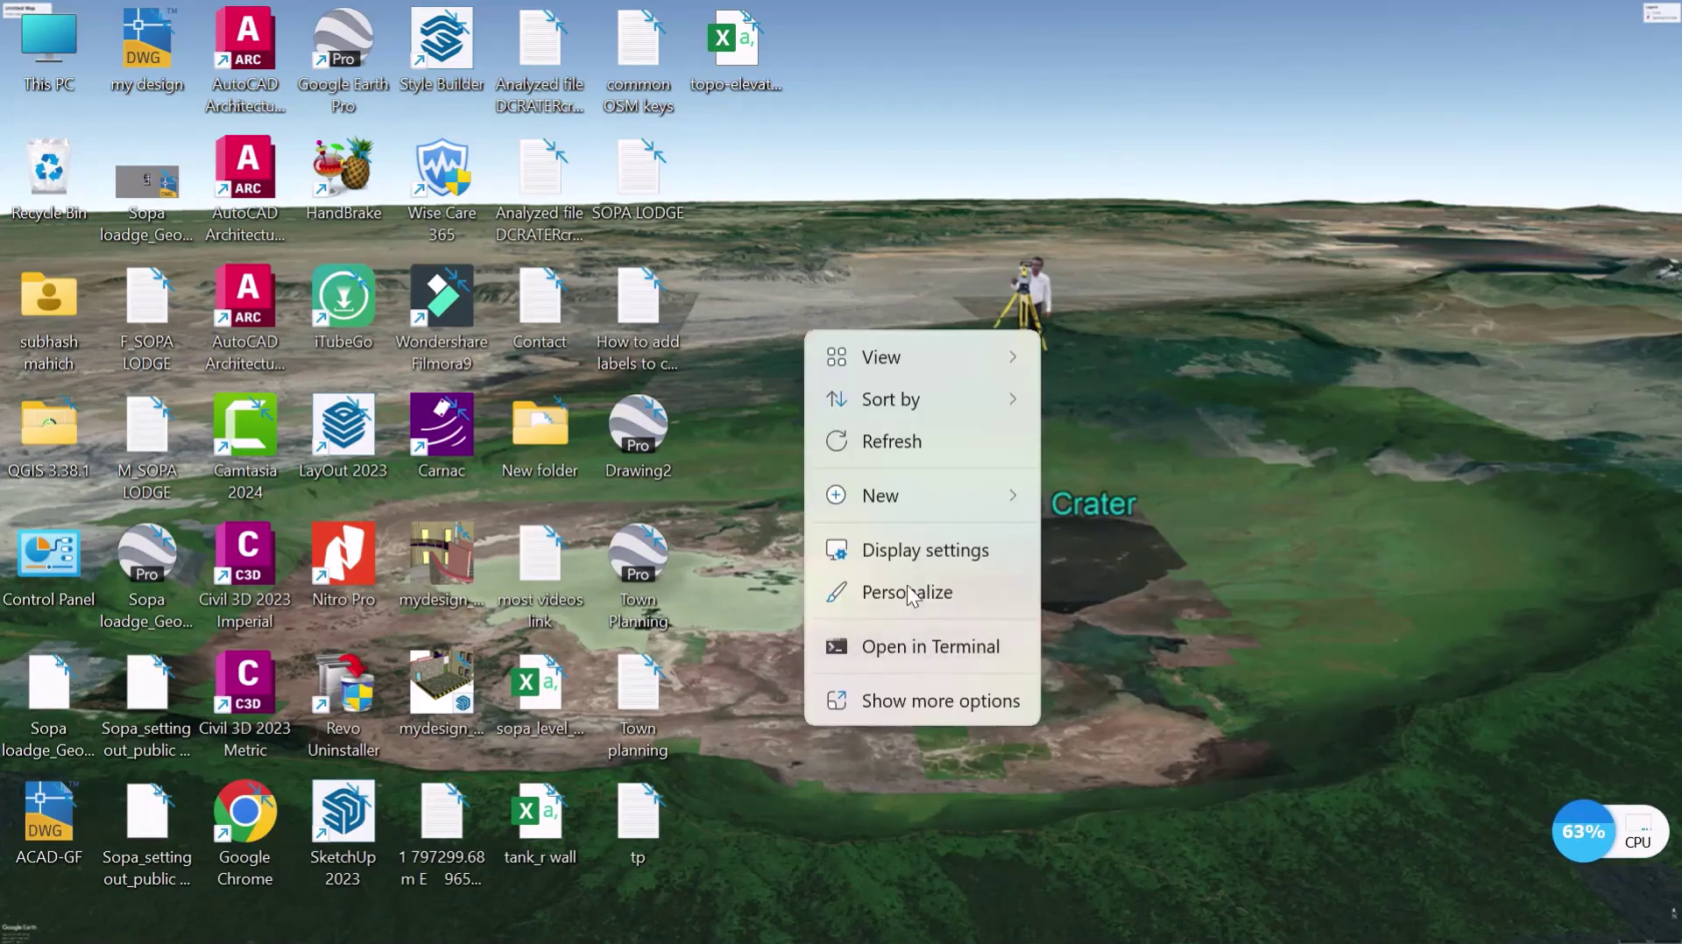
click(890, 444)
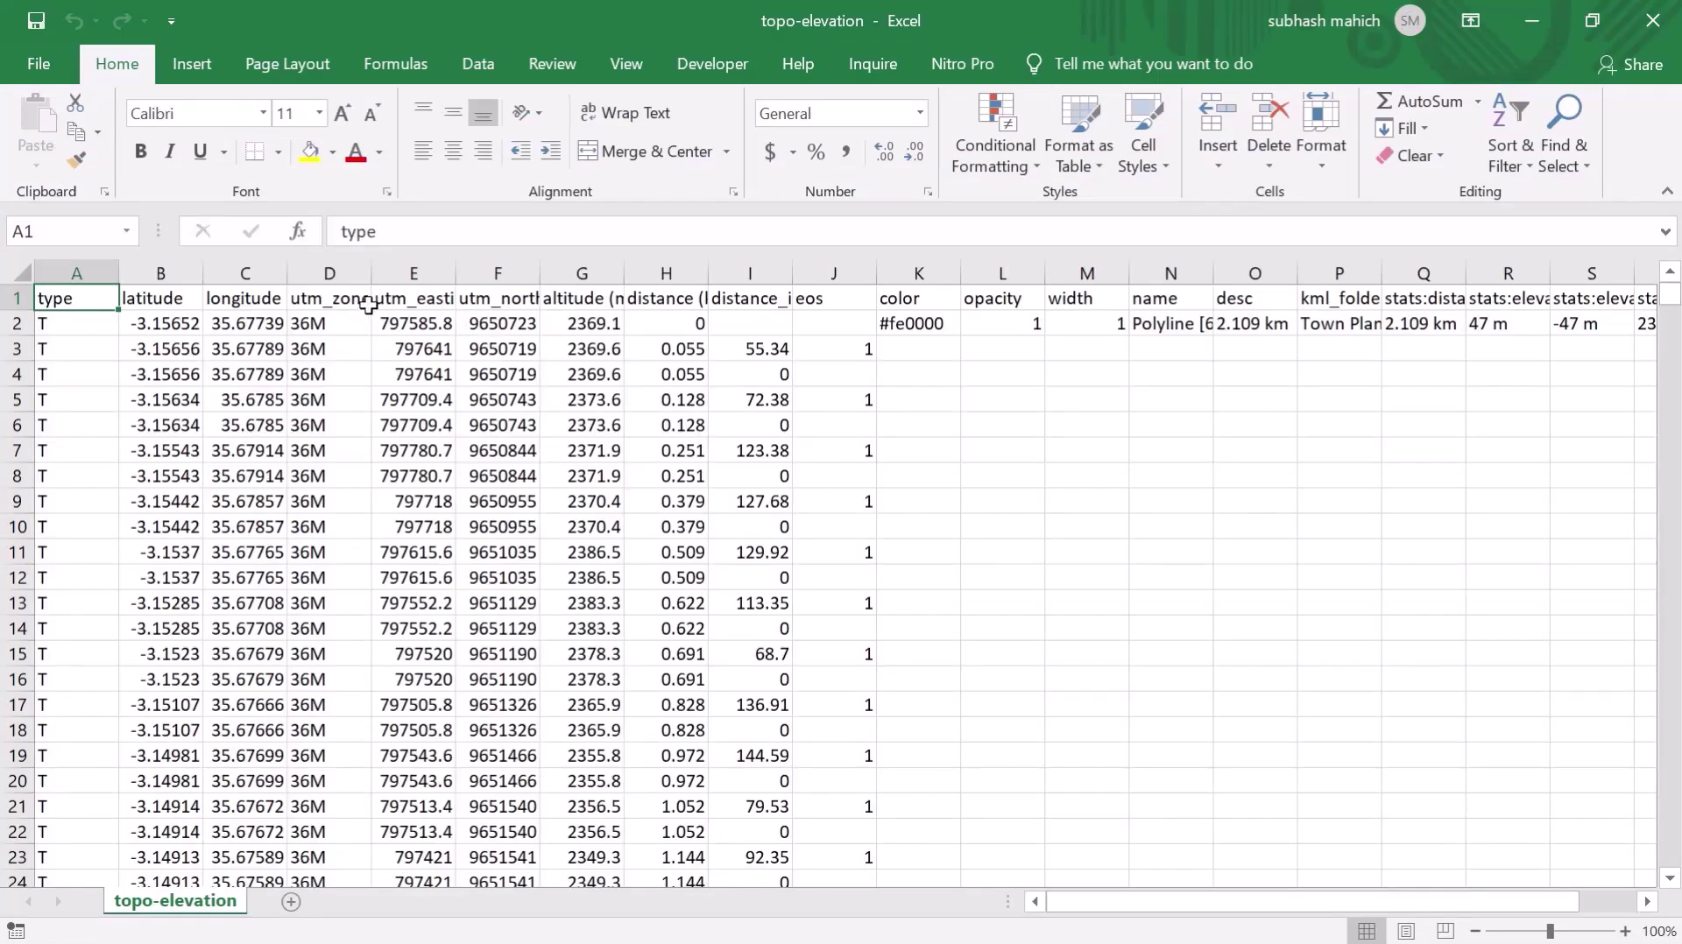
Step: Widen the utm_zone through altitude columns to fit their contents, and delete the type, latitude, longitude and utm_zone columns
drag(371, 269, 712, 270)
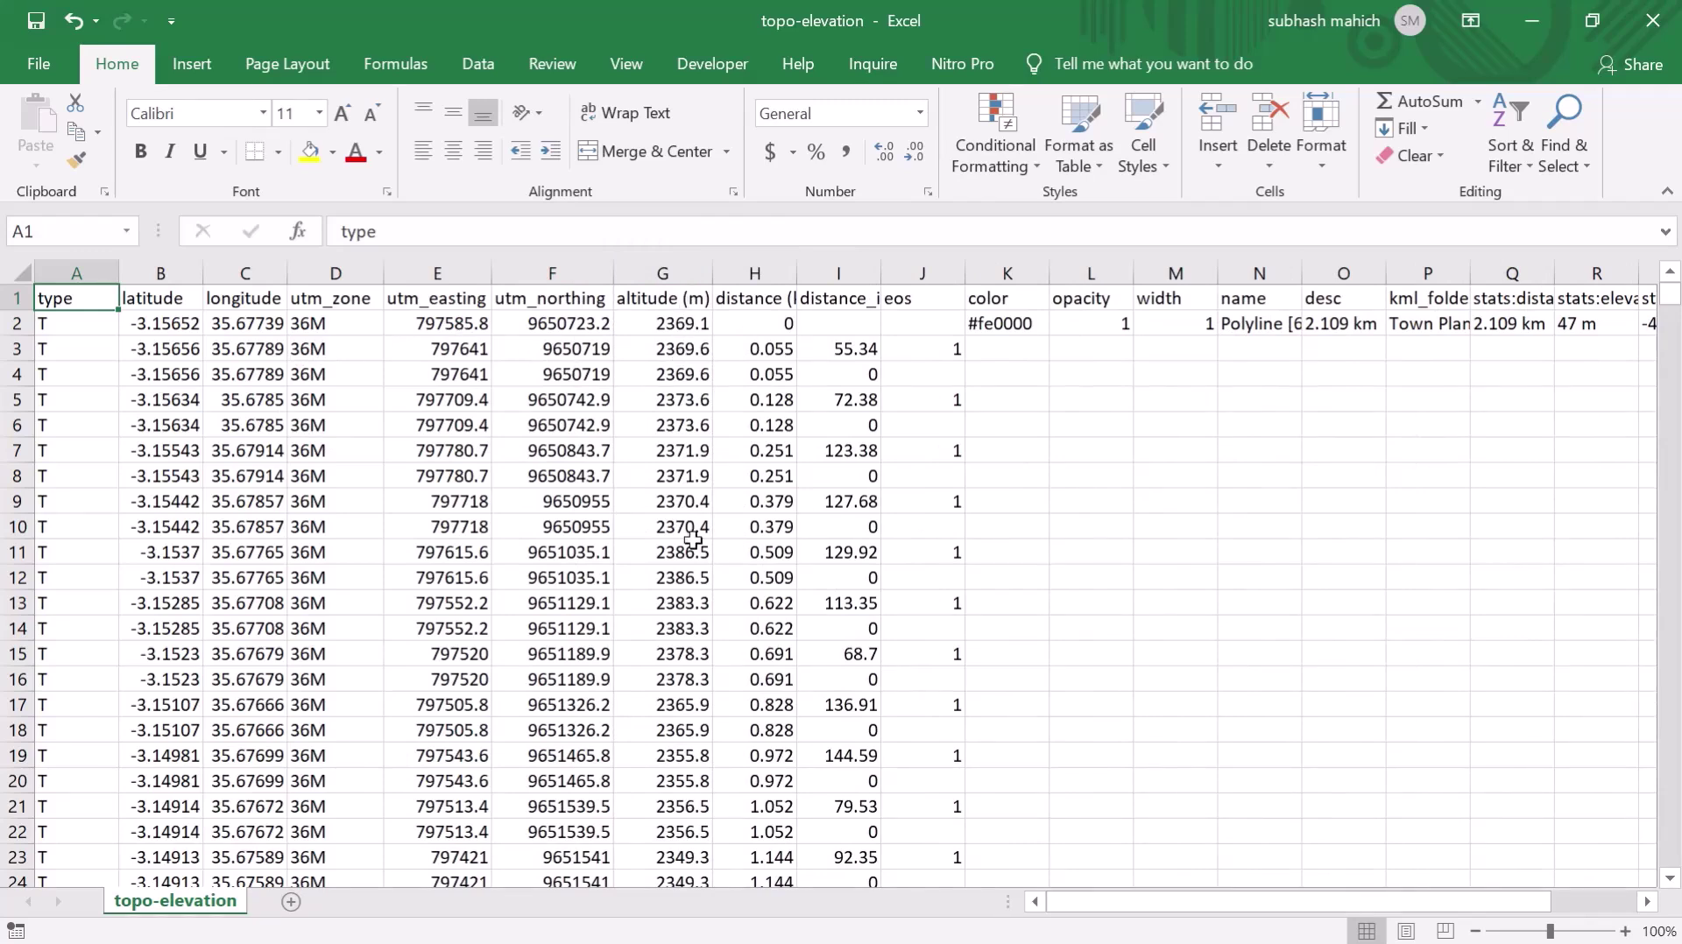
drag(106, 267, 315, 269)
right_click(280, 403)
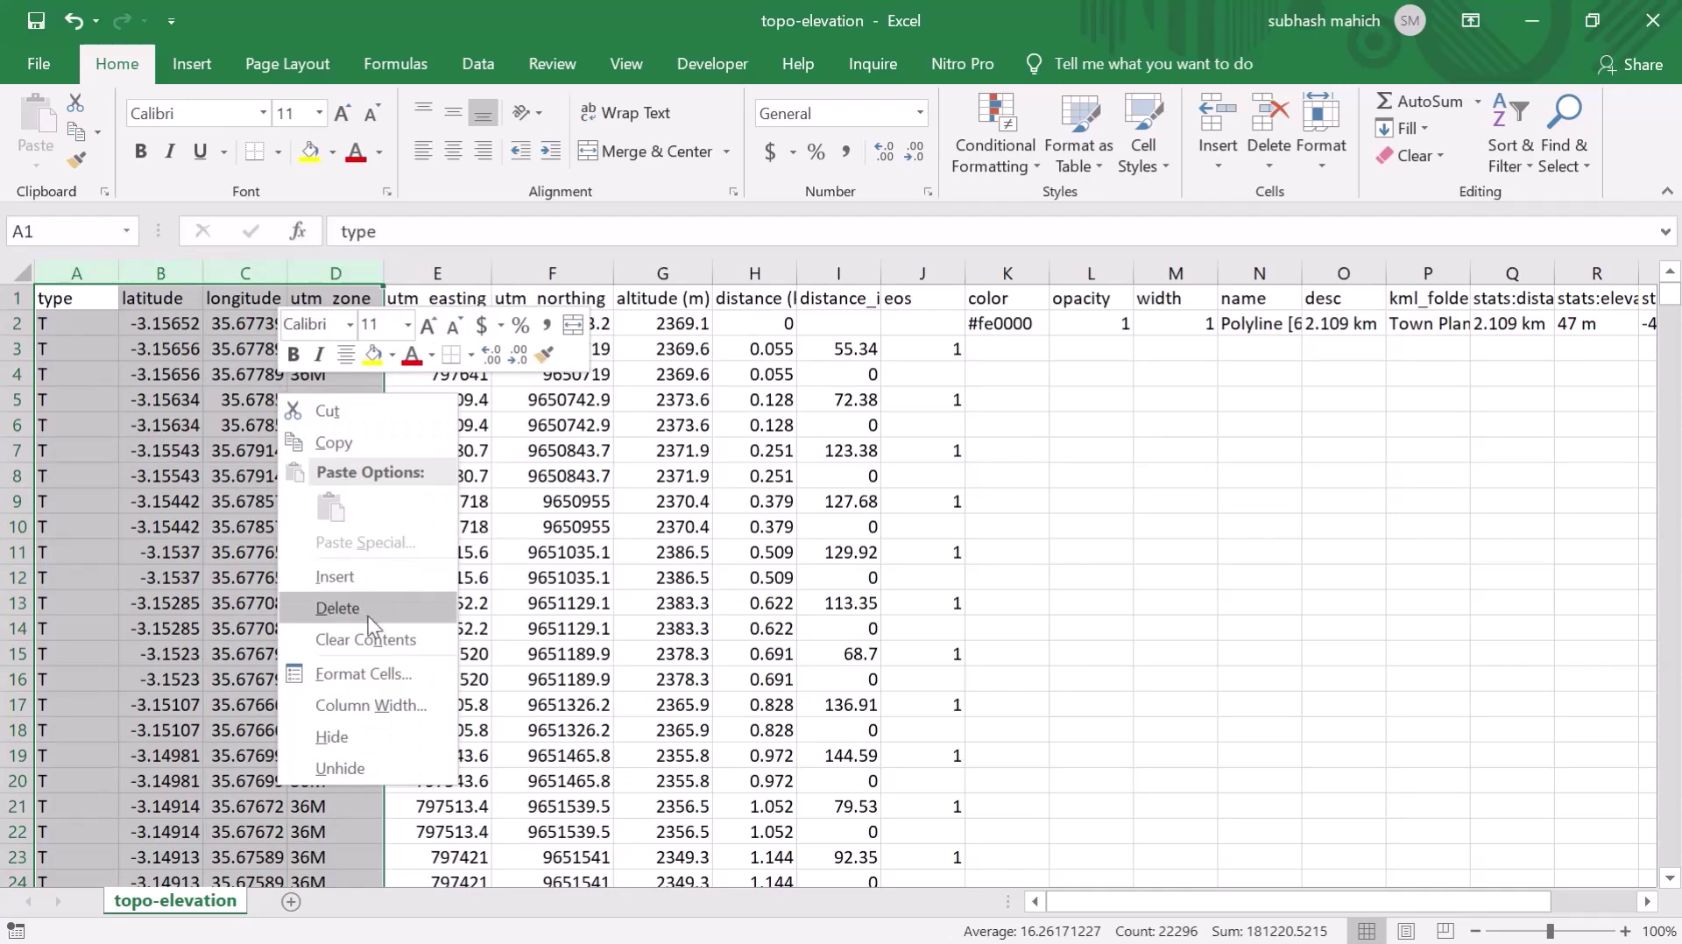
click(337, 608)
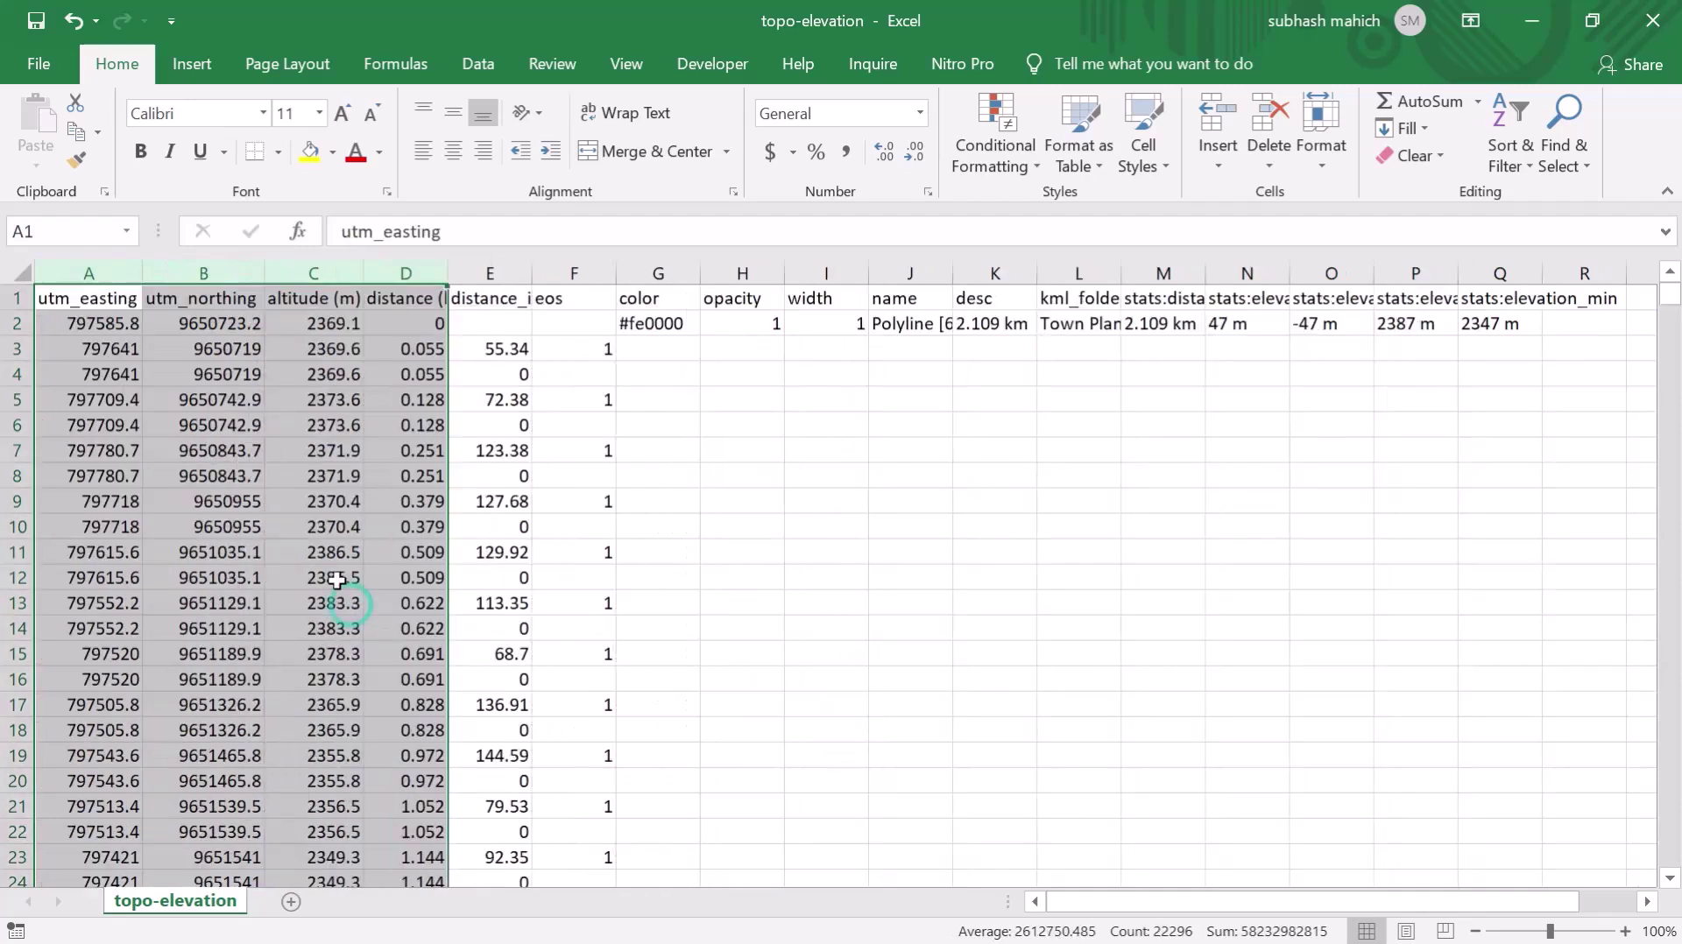
click(769, 485)
Step: Delete all columns after altitude (m), from distance (km) in column D through column R
drag(407, 272, 1545, 326)
right_click(1051, 447)
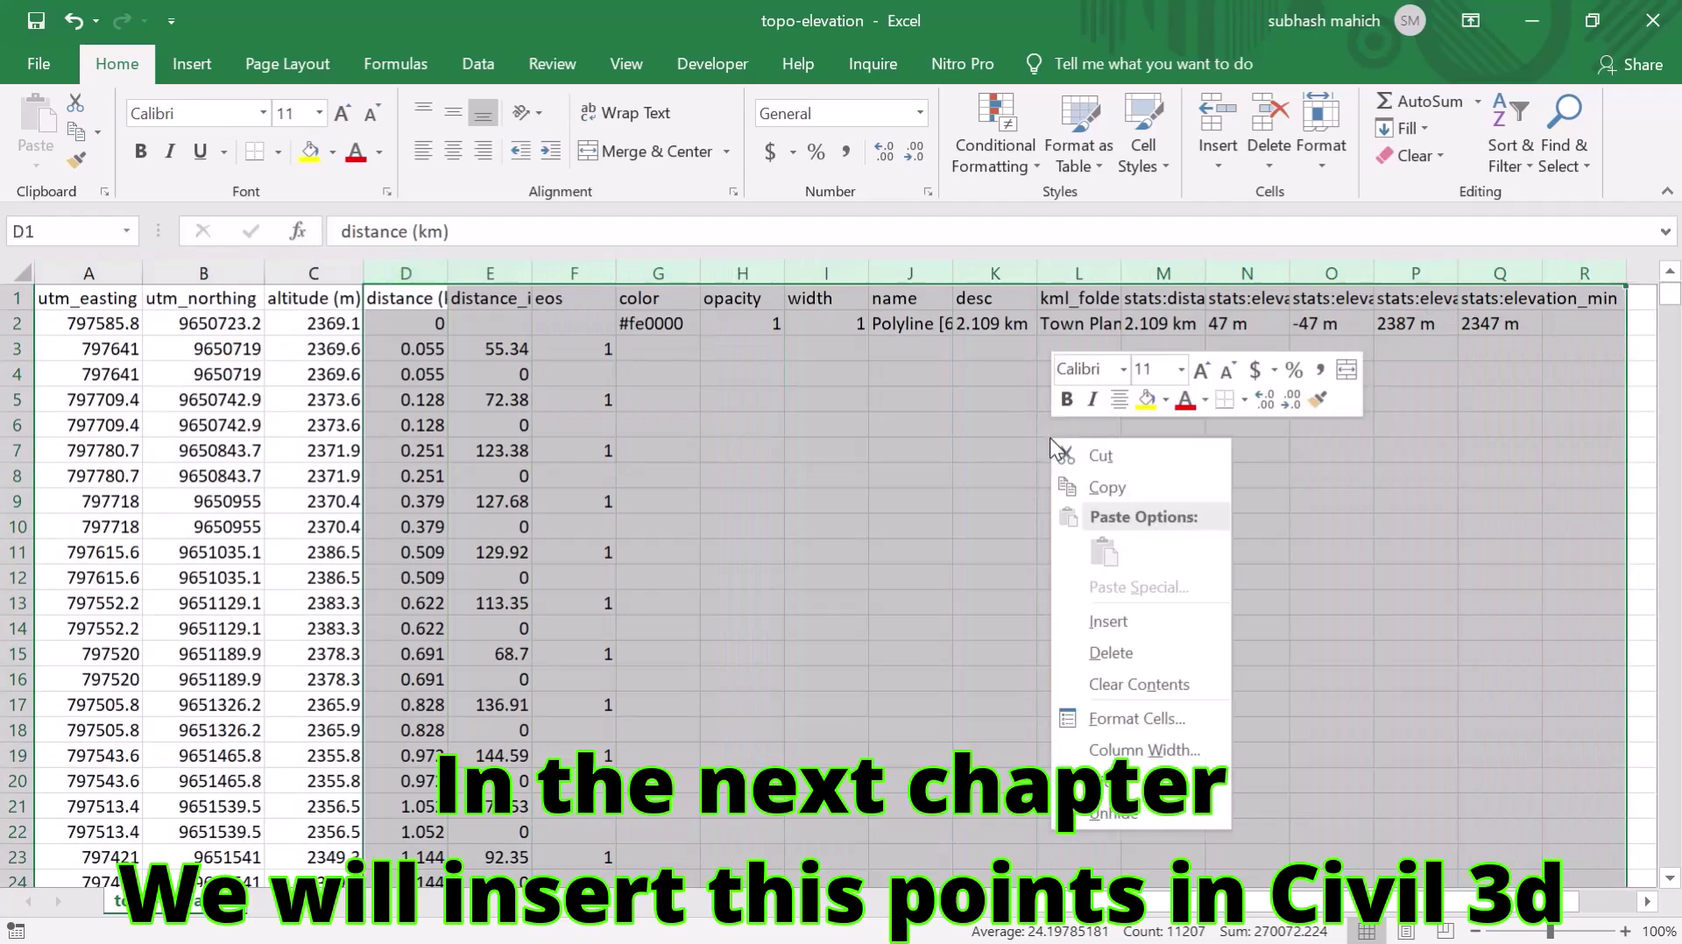
click(1117, 654)
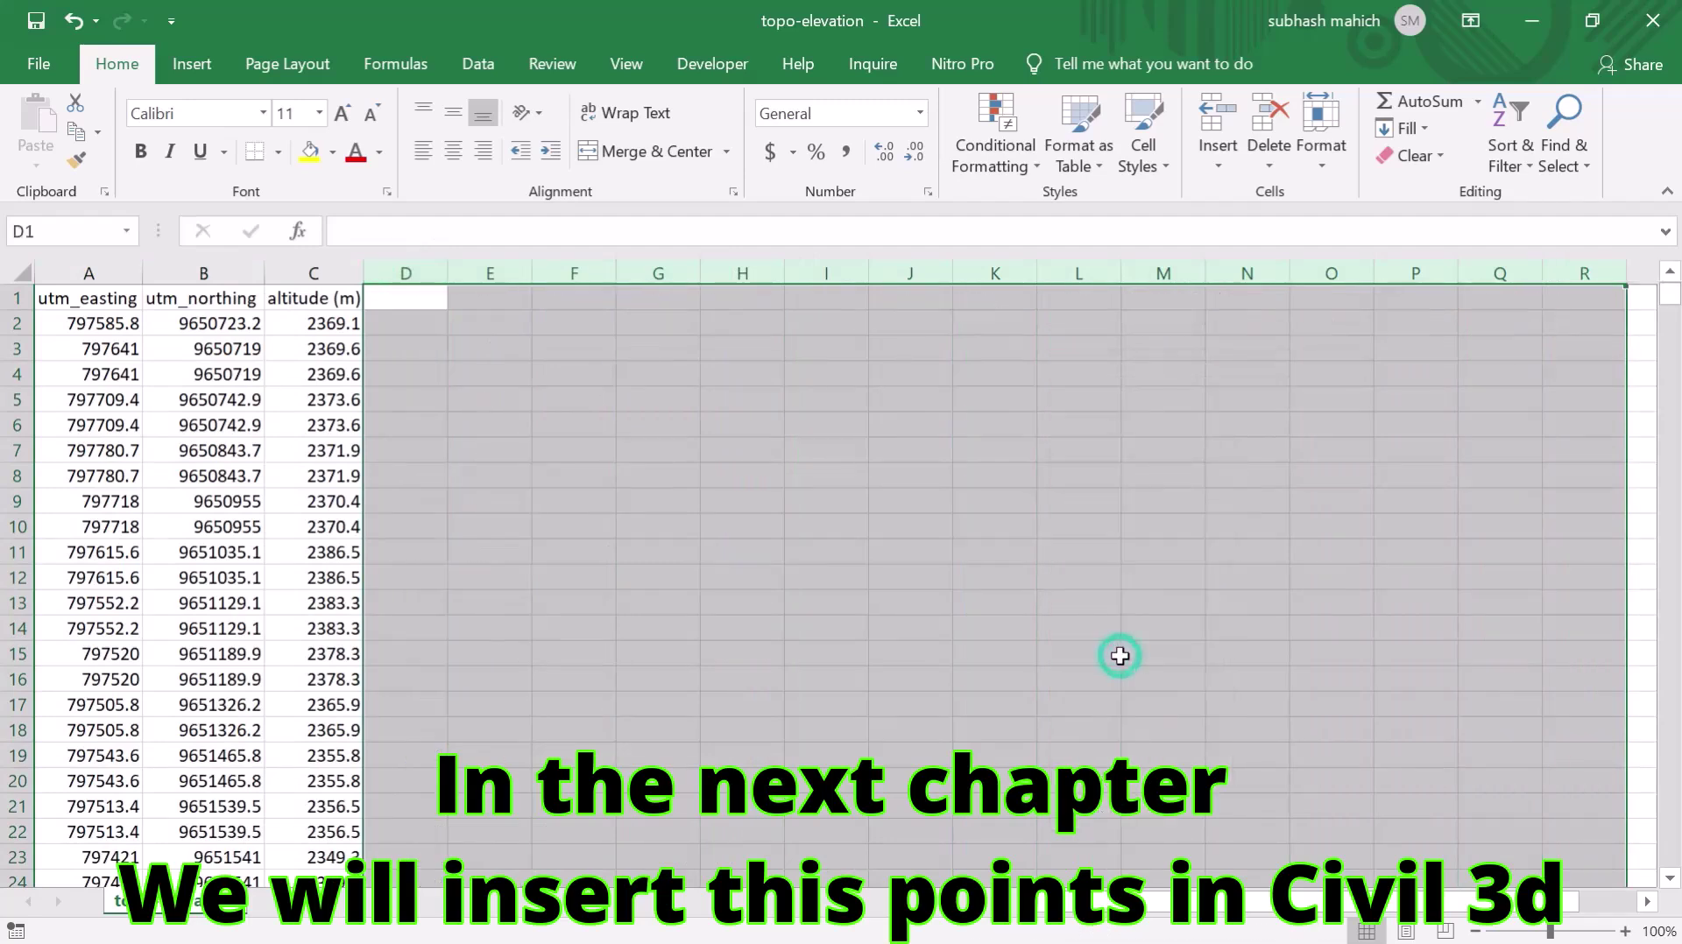
click(806, 573)
Step: Delete the header row containing utm_easting, utm_northing and altitude (m) in row 1
scroll(985, 513, down, 1)
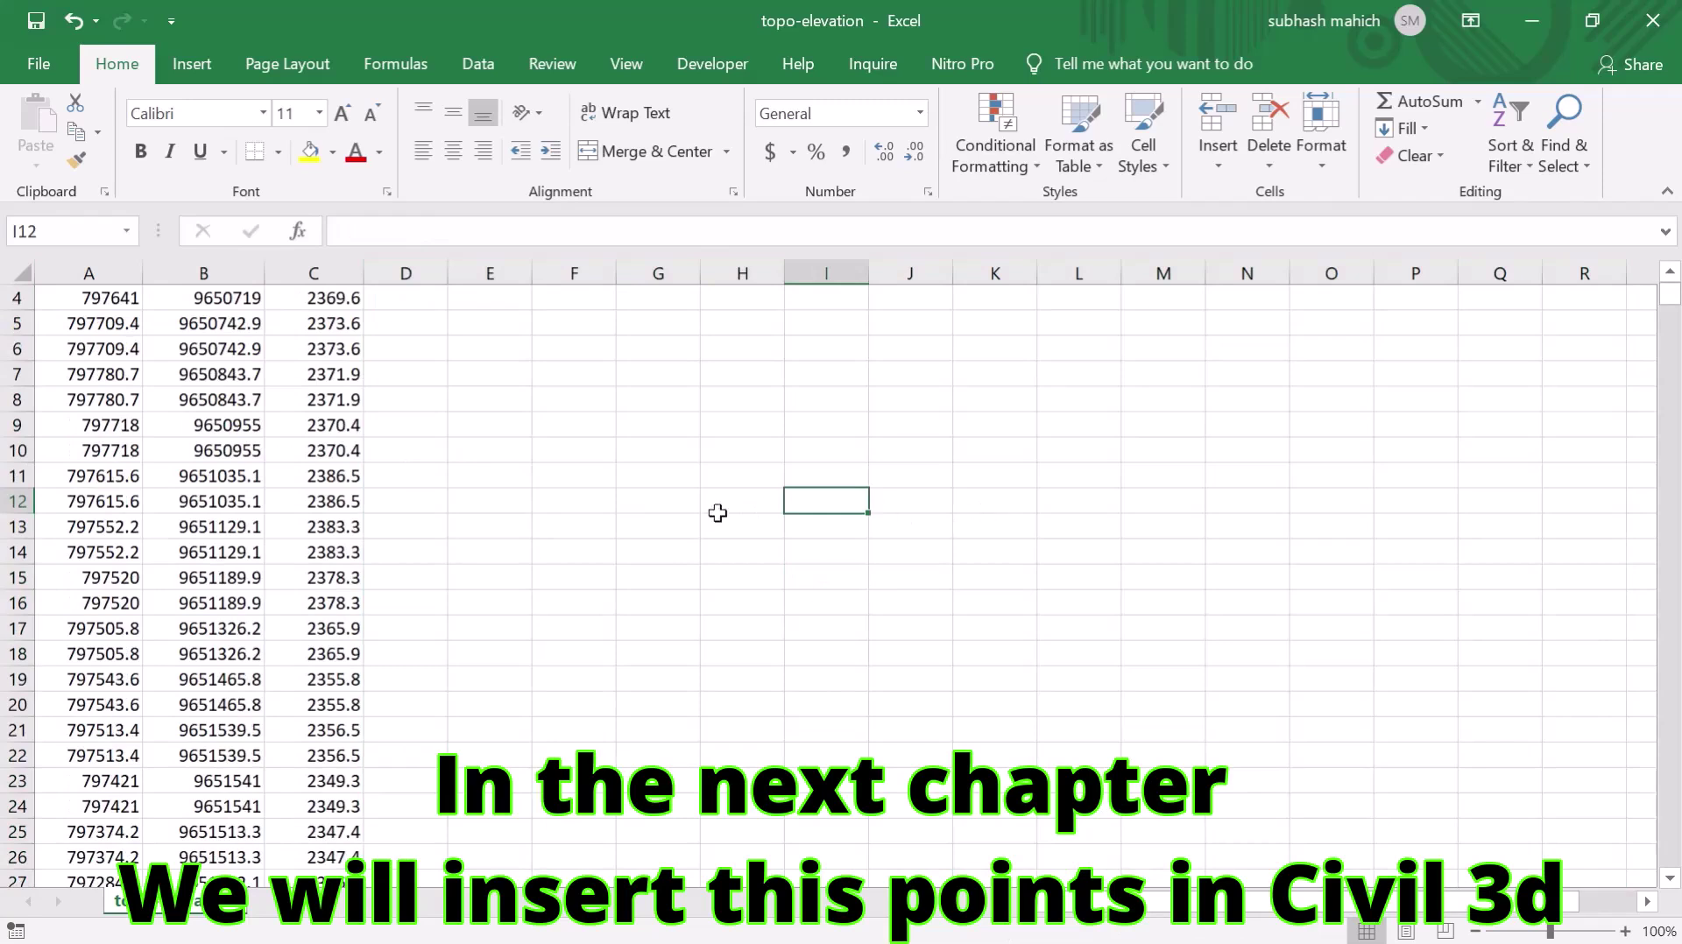
scroll(877, 512, up, 1)
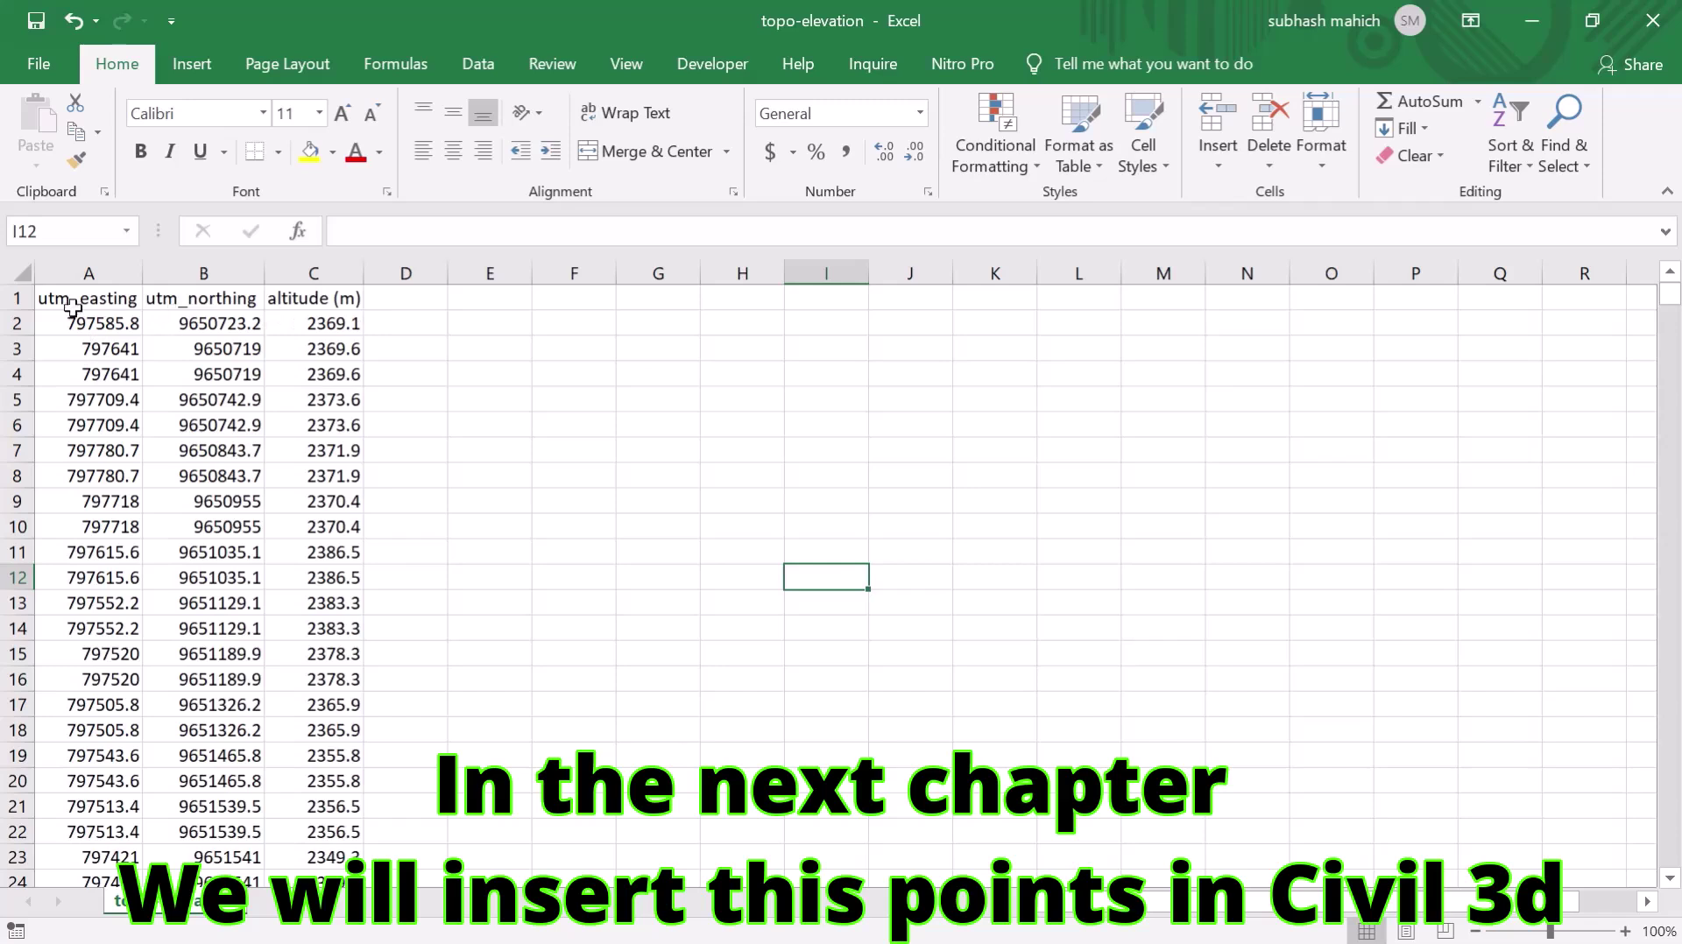
click(26, 299)
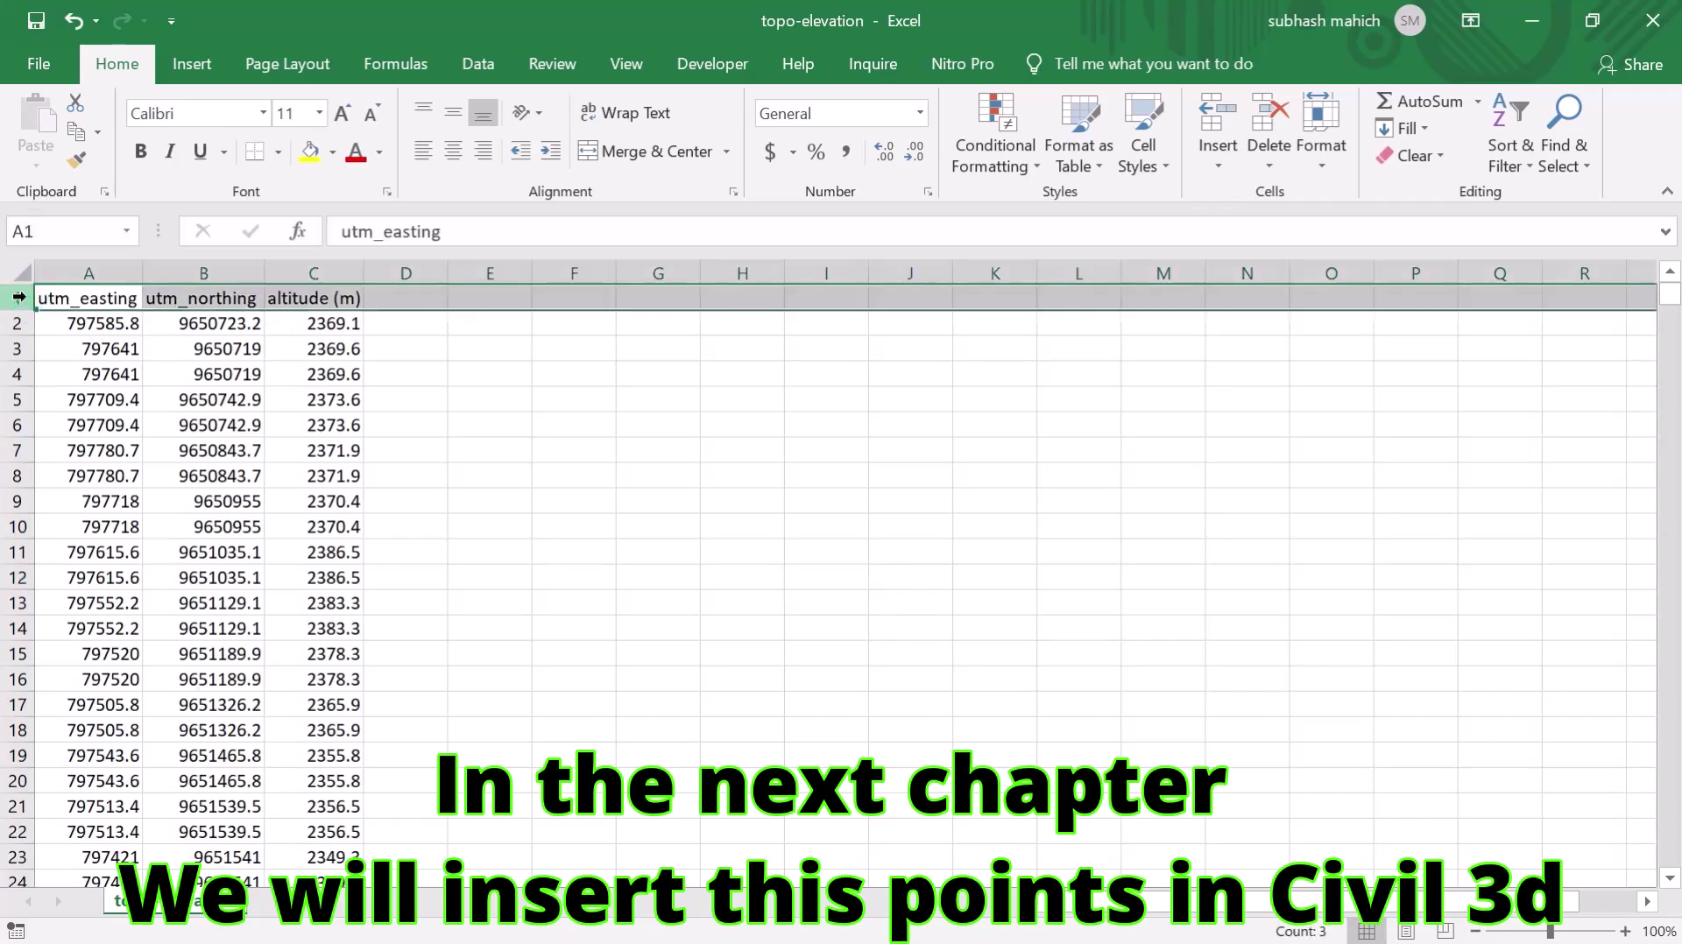
right_click(28, 302)
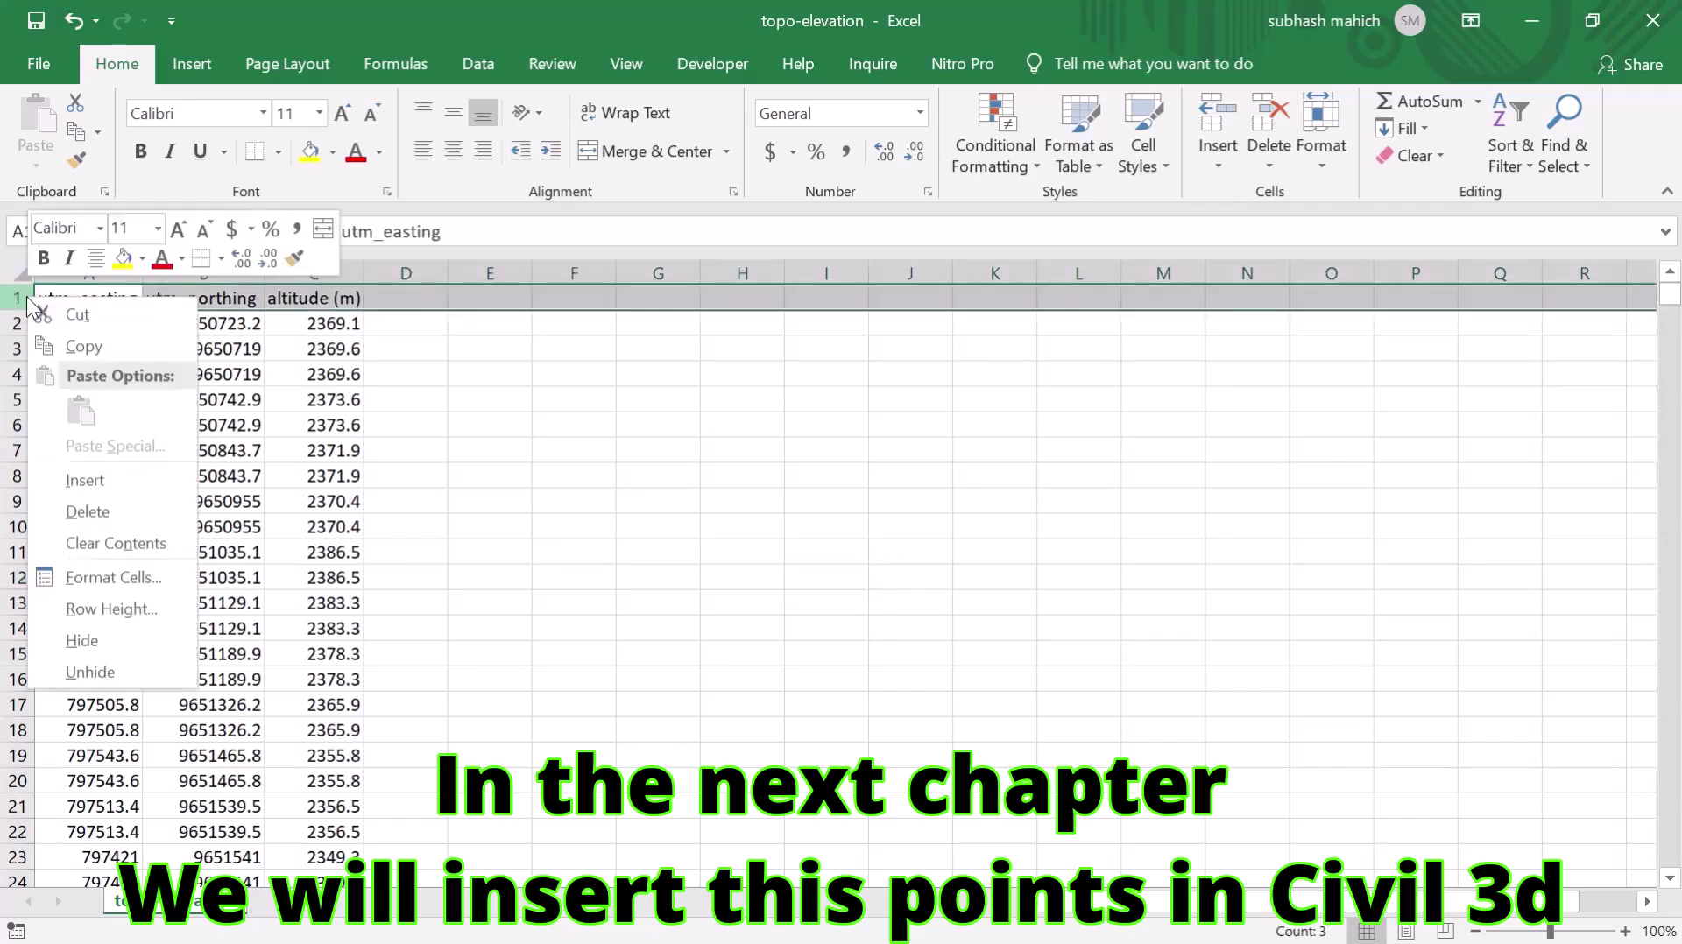
click(102, 512)
click(519, 441)
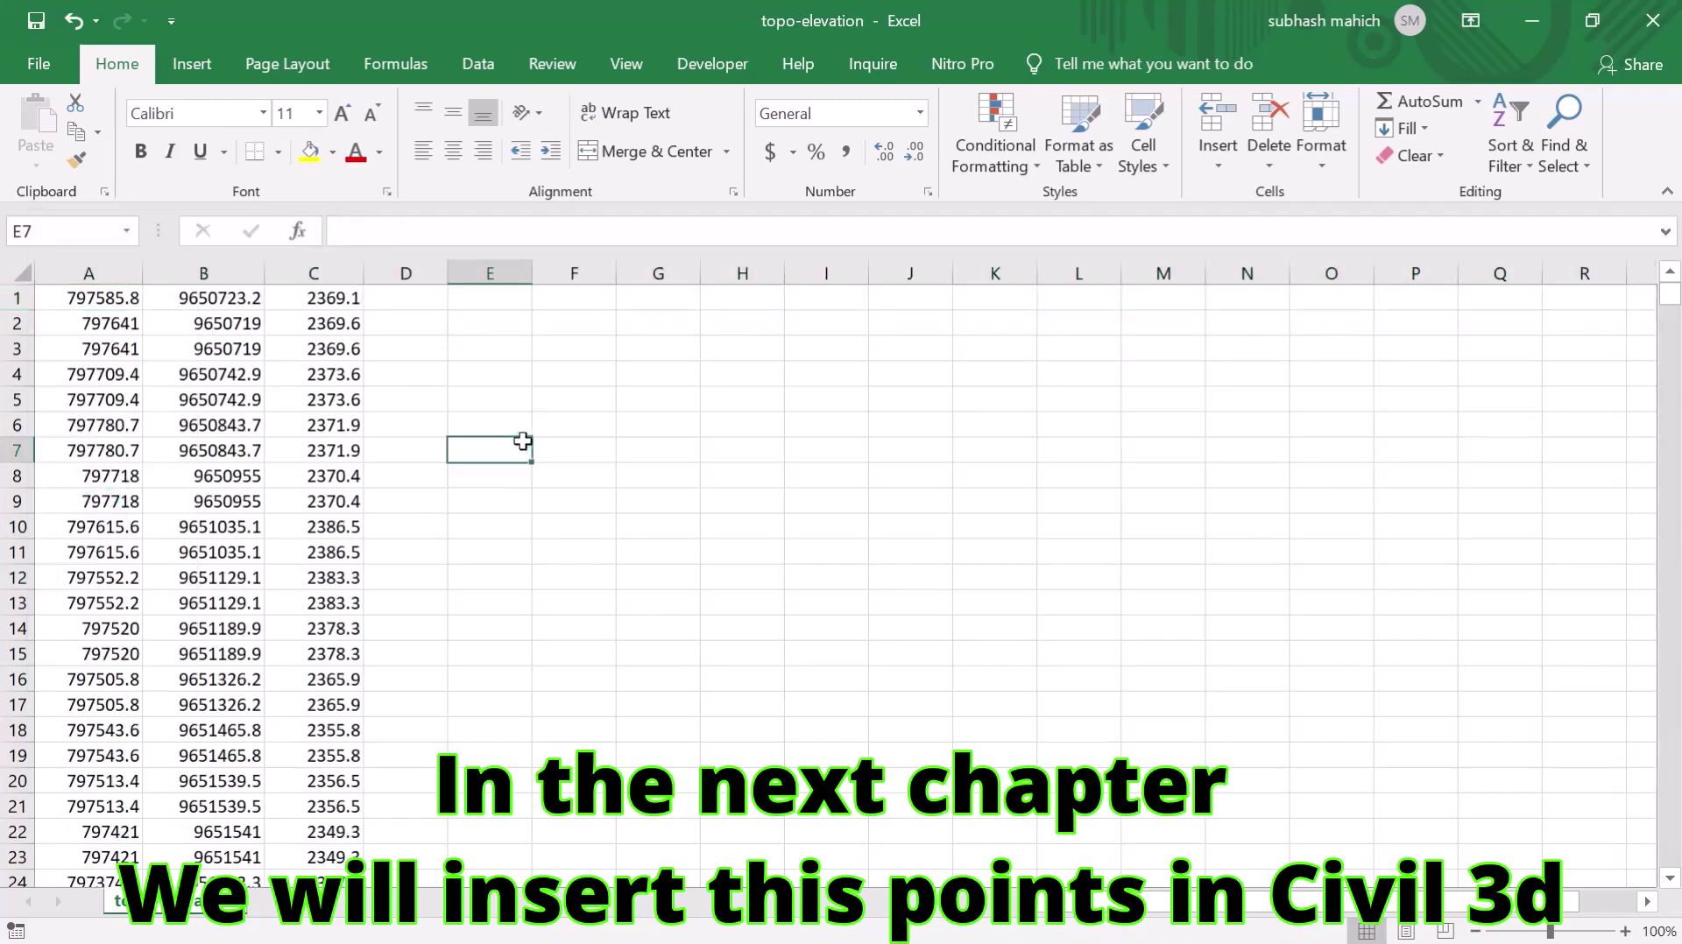
Step: Format all cells of the sheet as Number with 2 decimal places
click(19, 274)
right_click(324, 464)
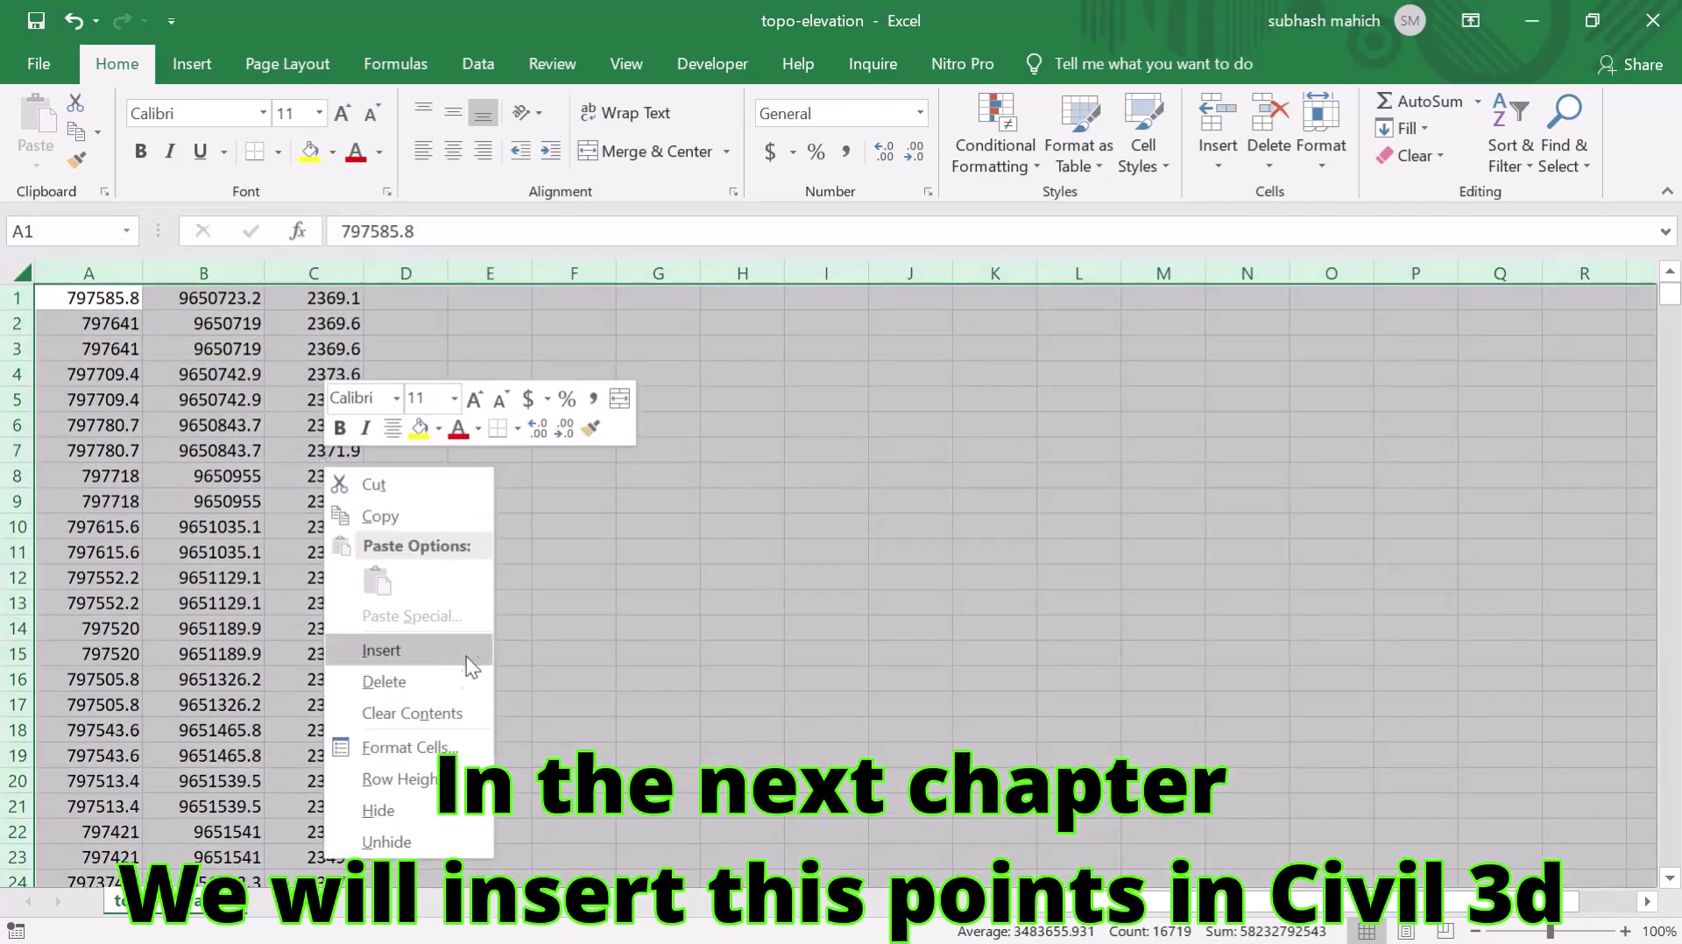
click(412, 747)
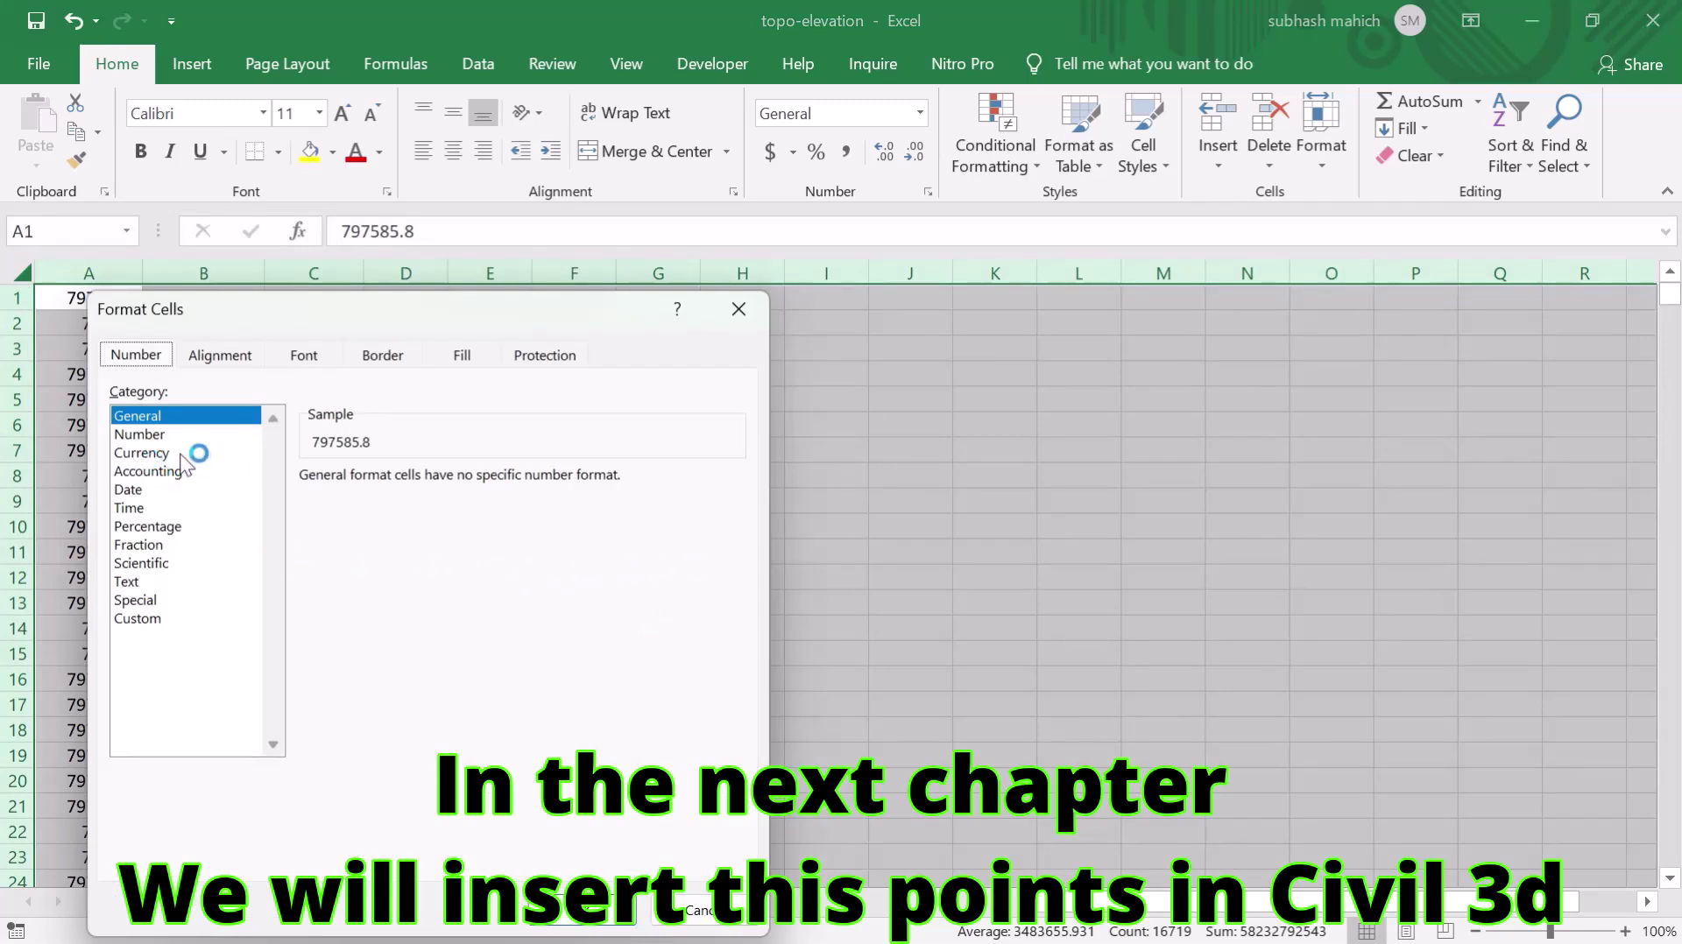
click(140, 435)
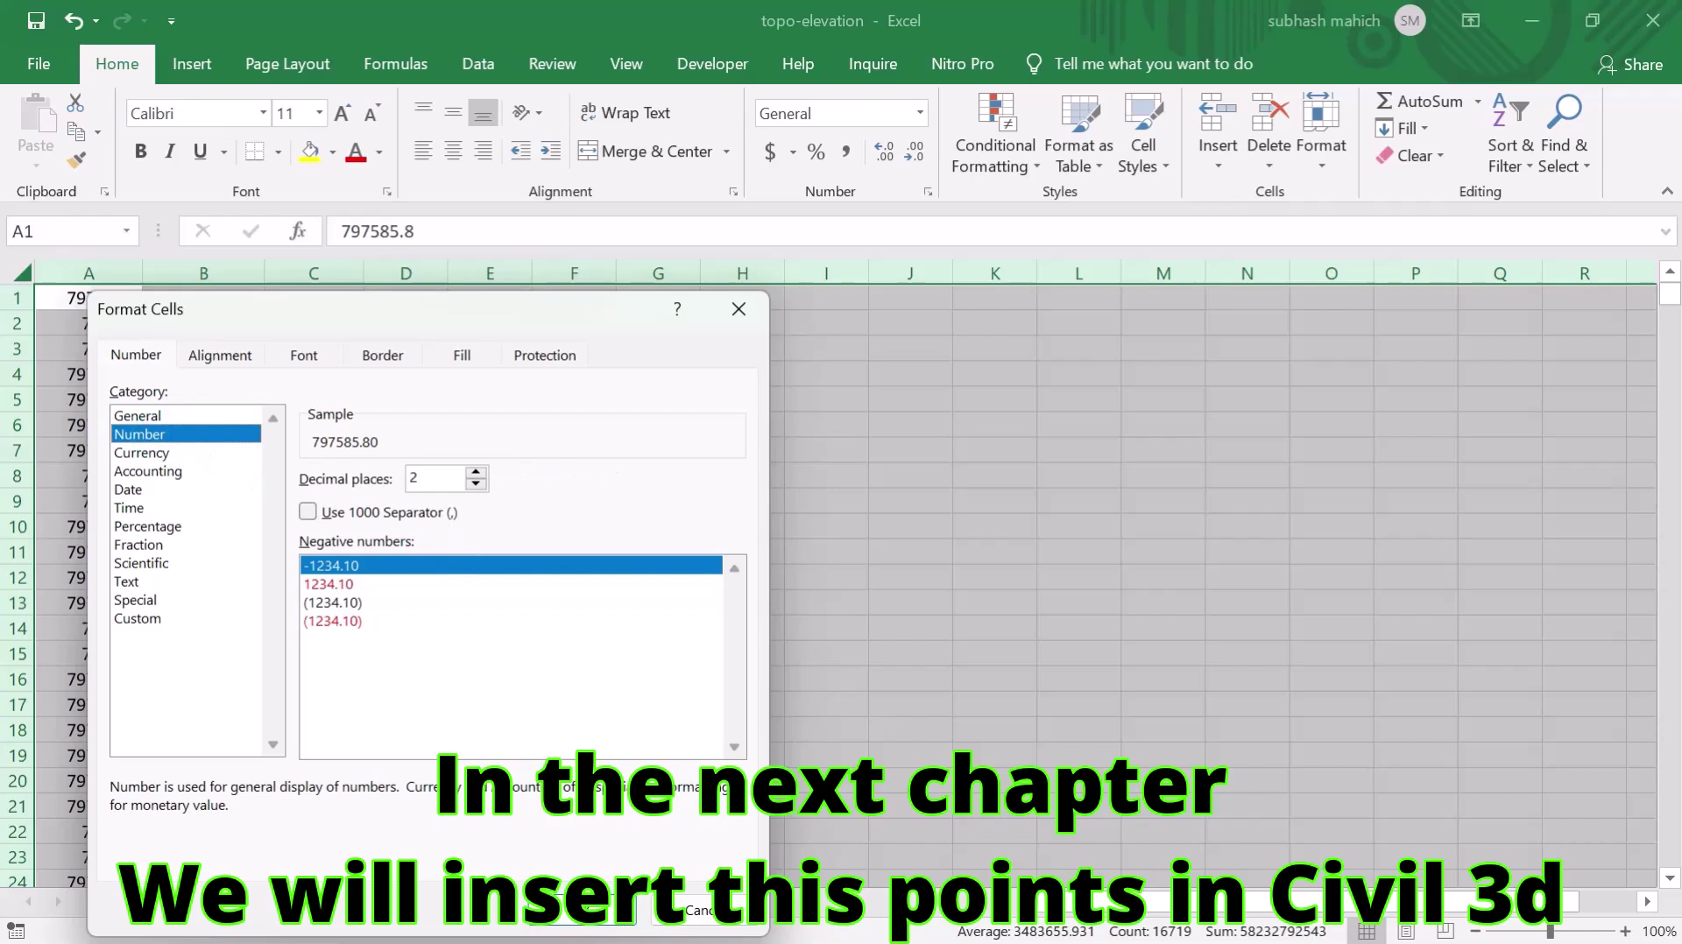
click(600, 921)
click(462, 550)
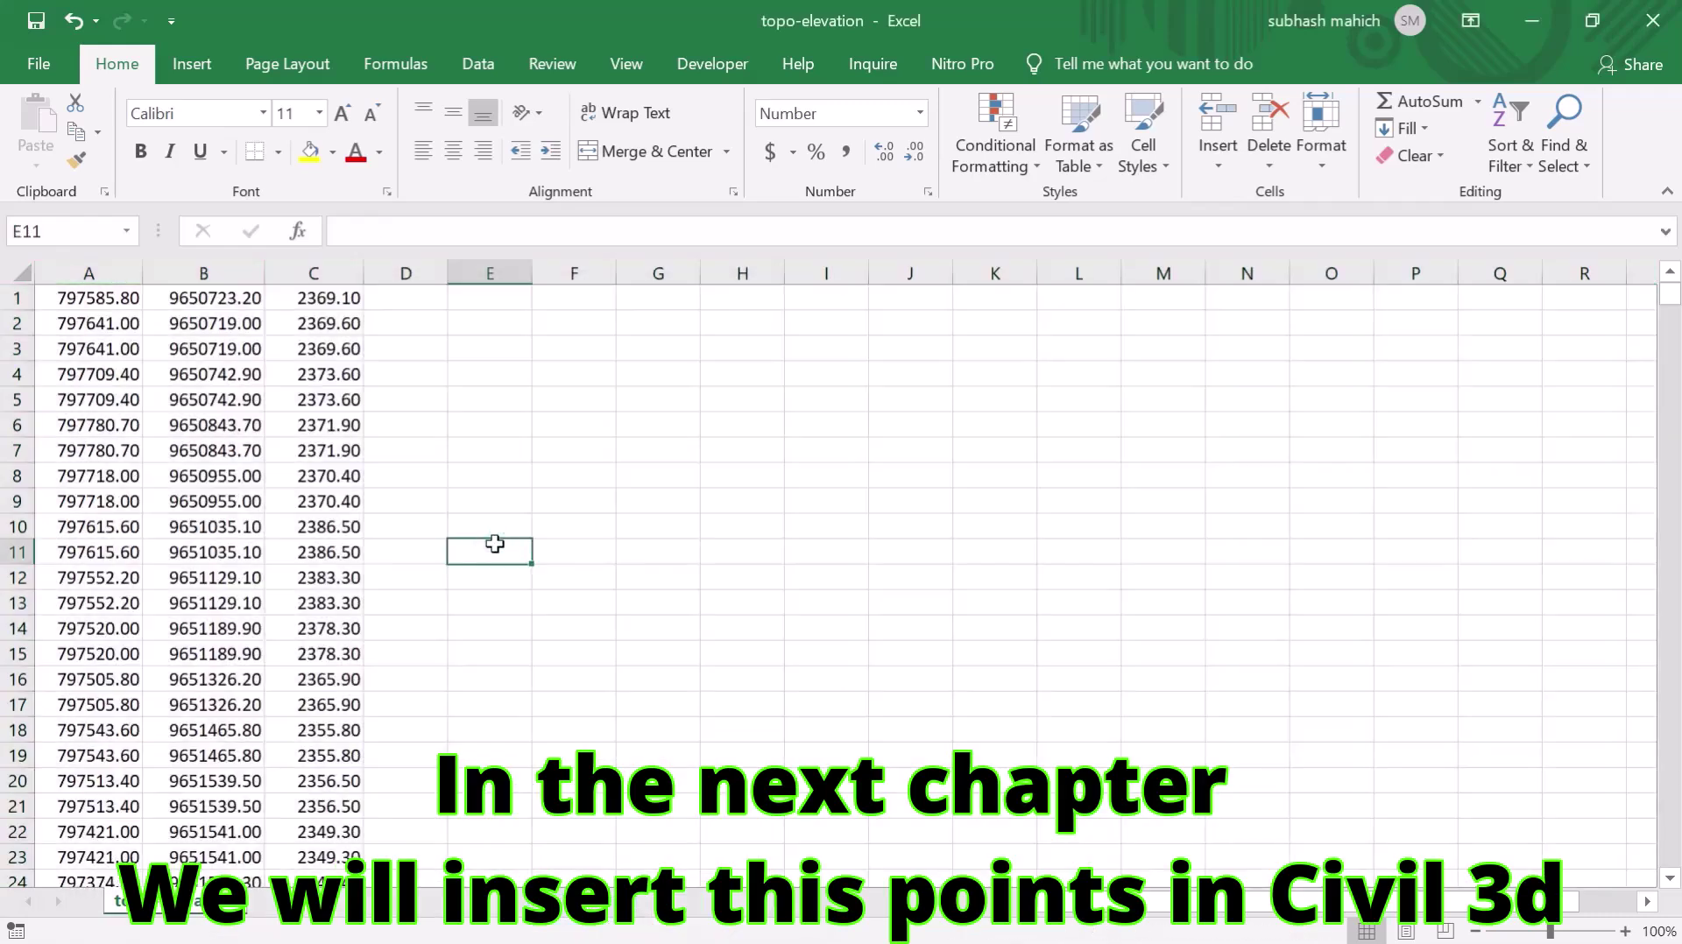
Step: Delete the blank row 35 and the repeated header row 36 between the two data blocks
scroll(350, 701, down, 8)
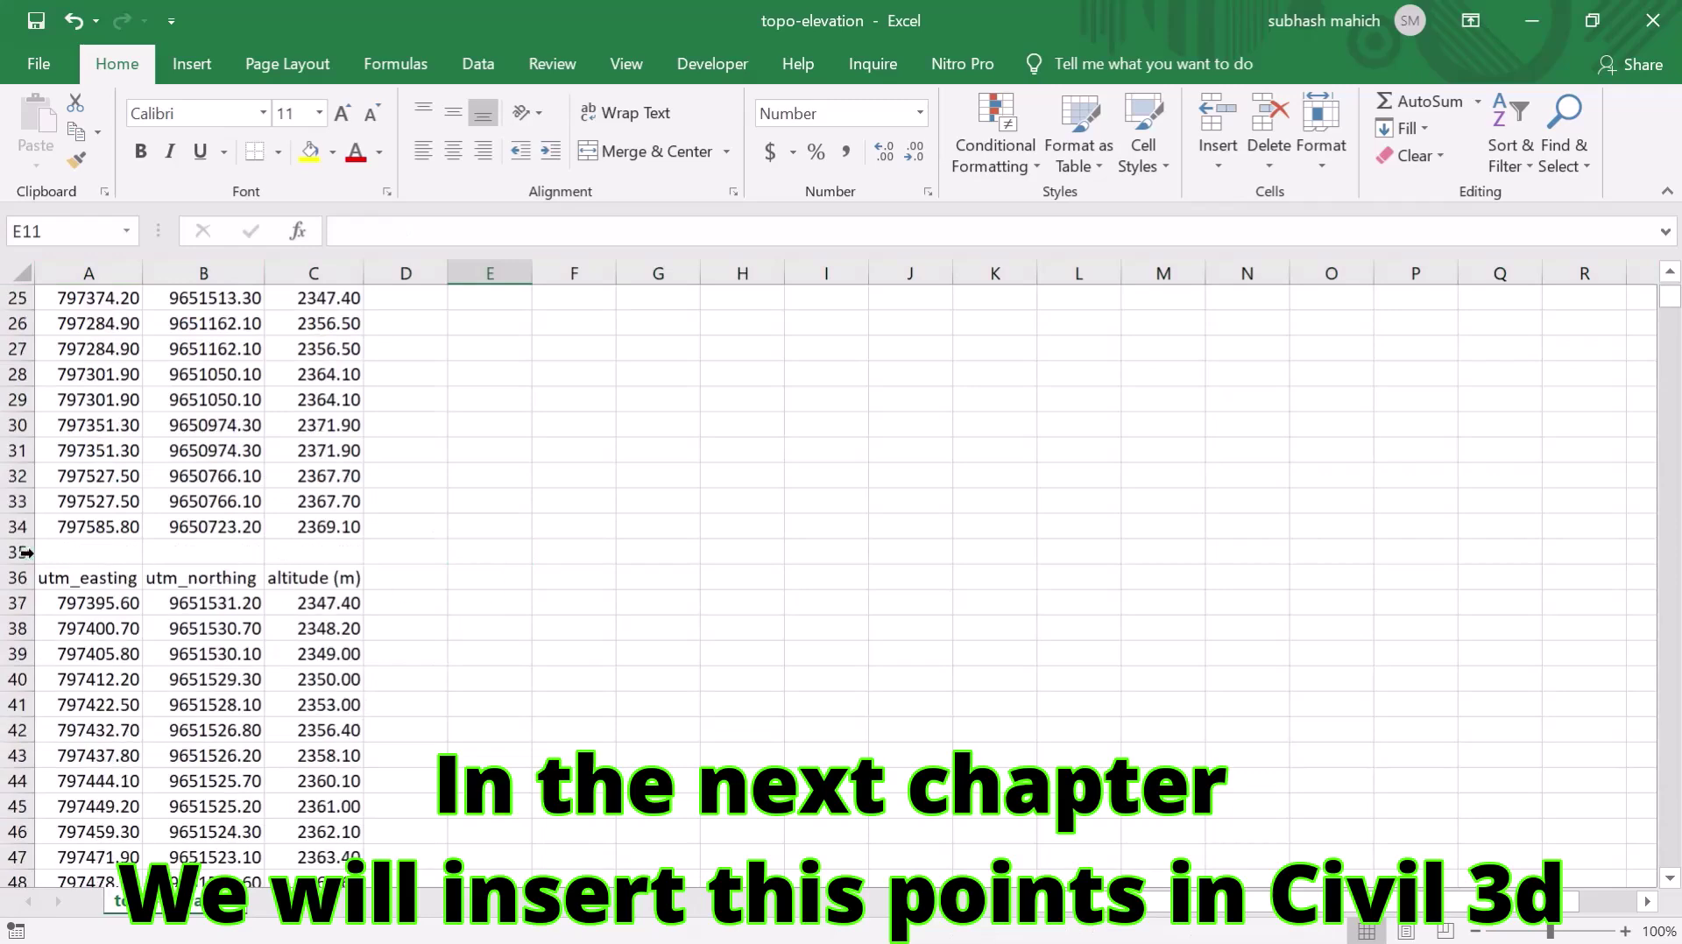
click(18, 552)
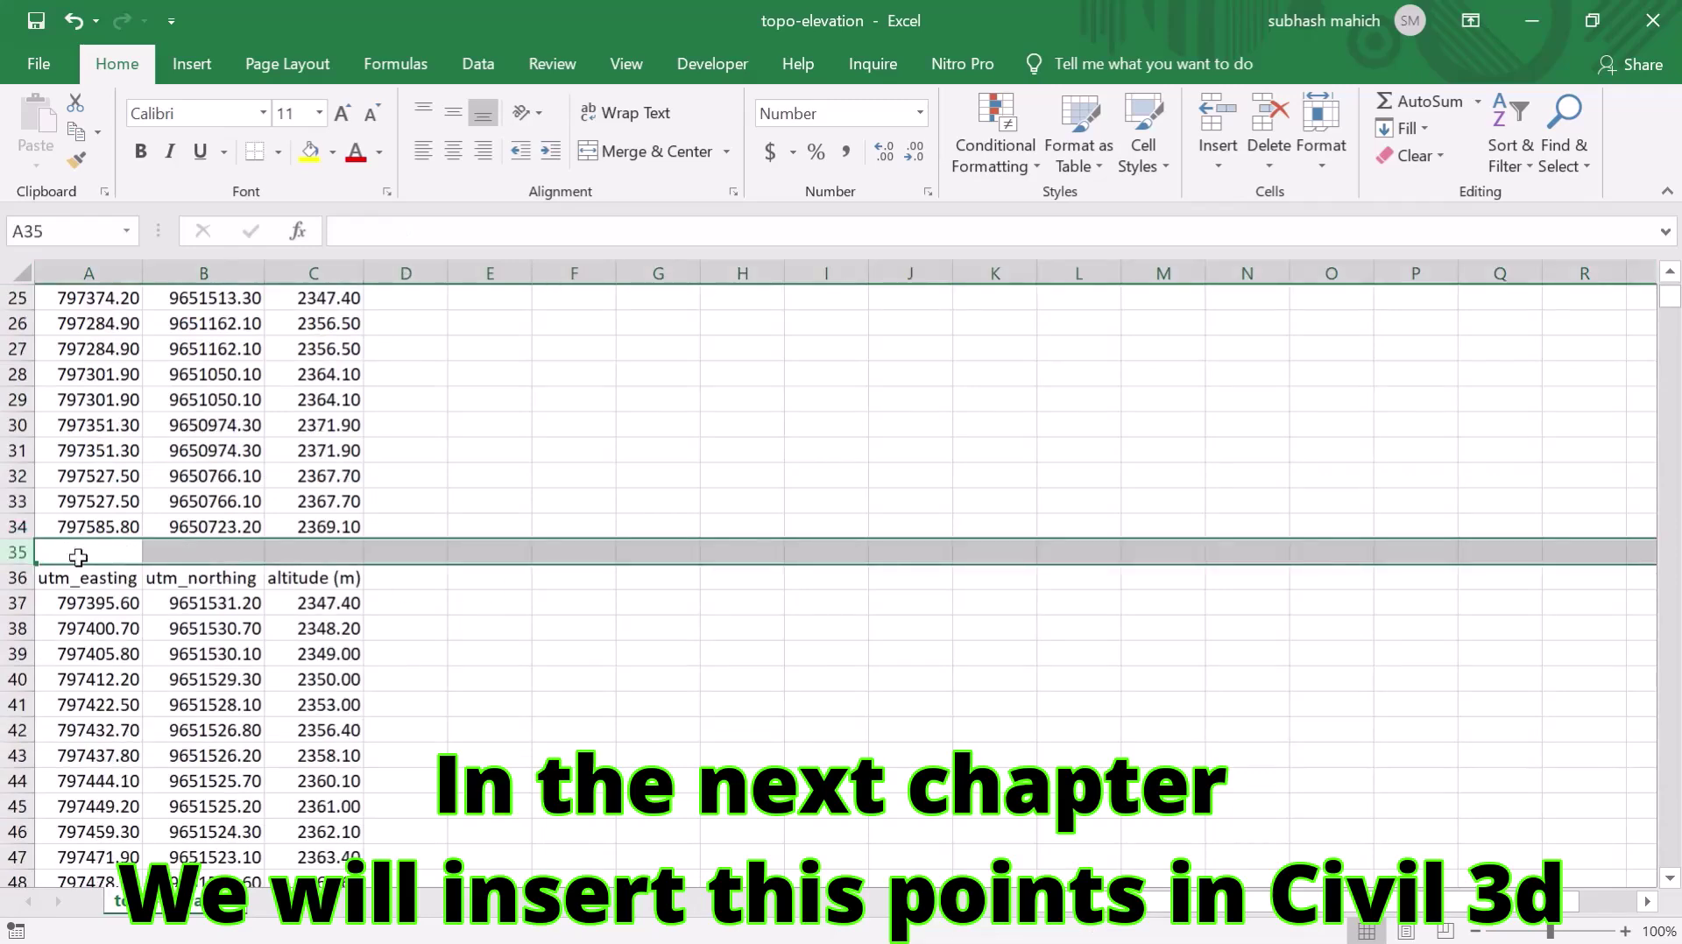
drag(21, 550, 16, 578)
right_click(140, 565)
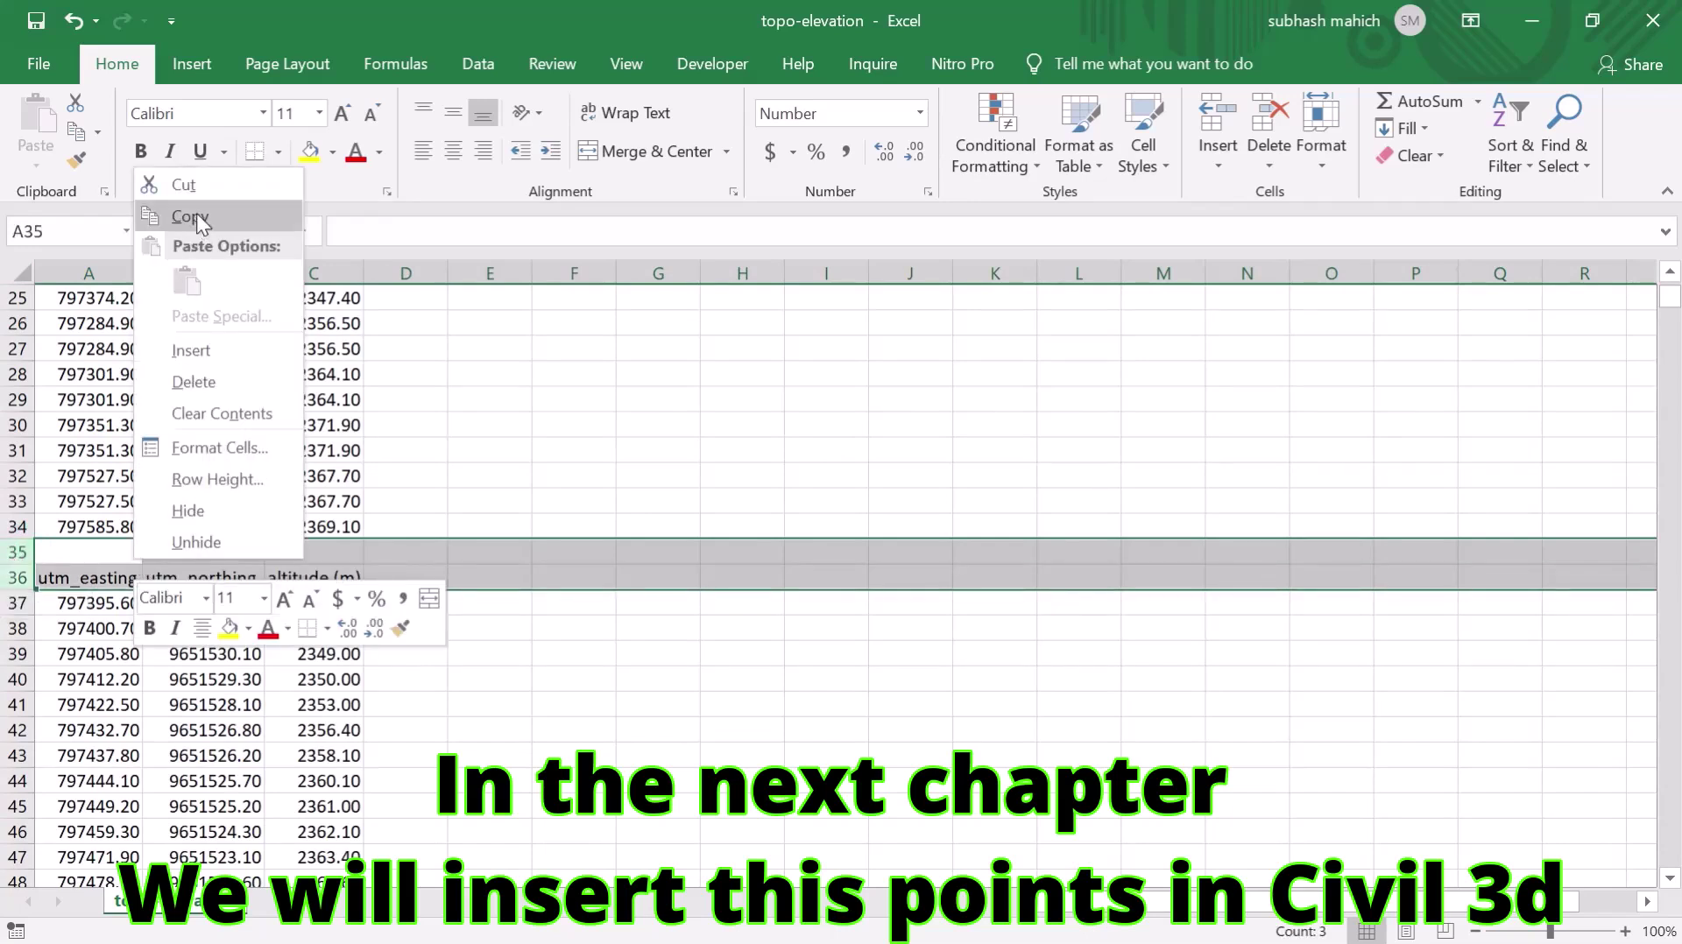
click(208, 384)
click(552, 683)
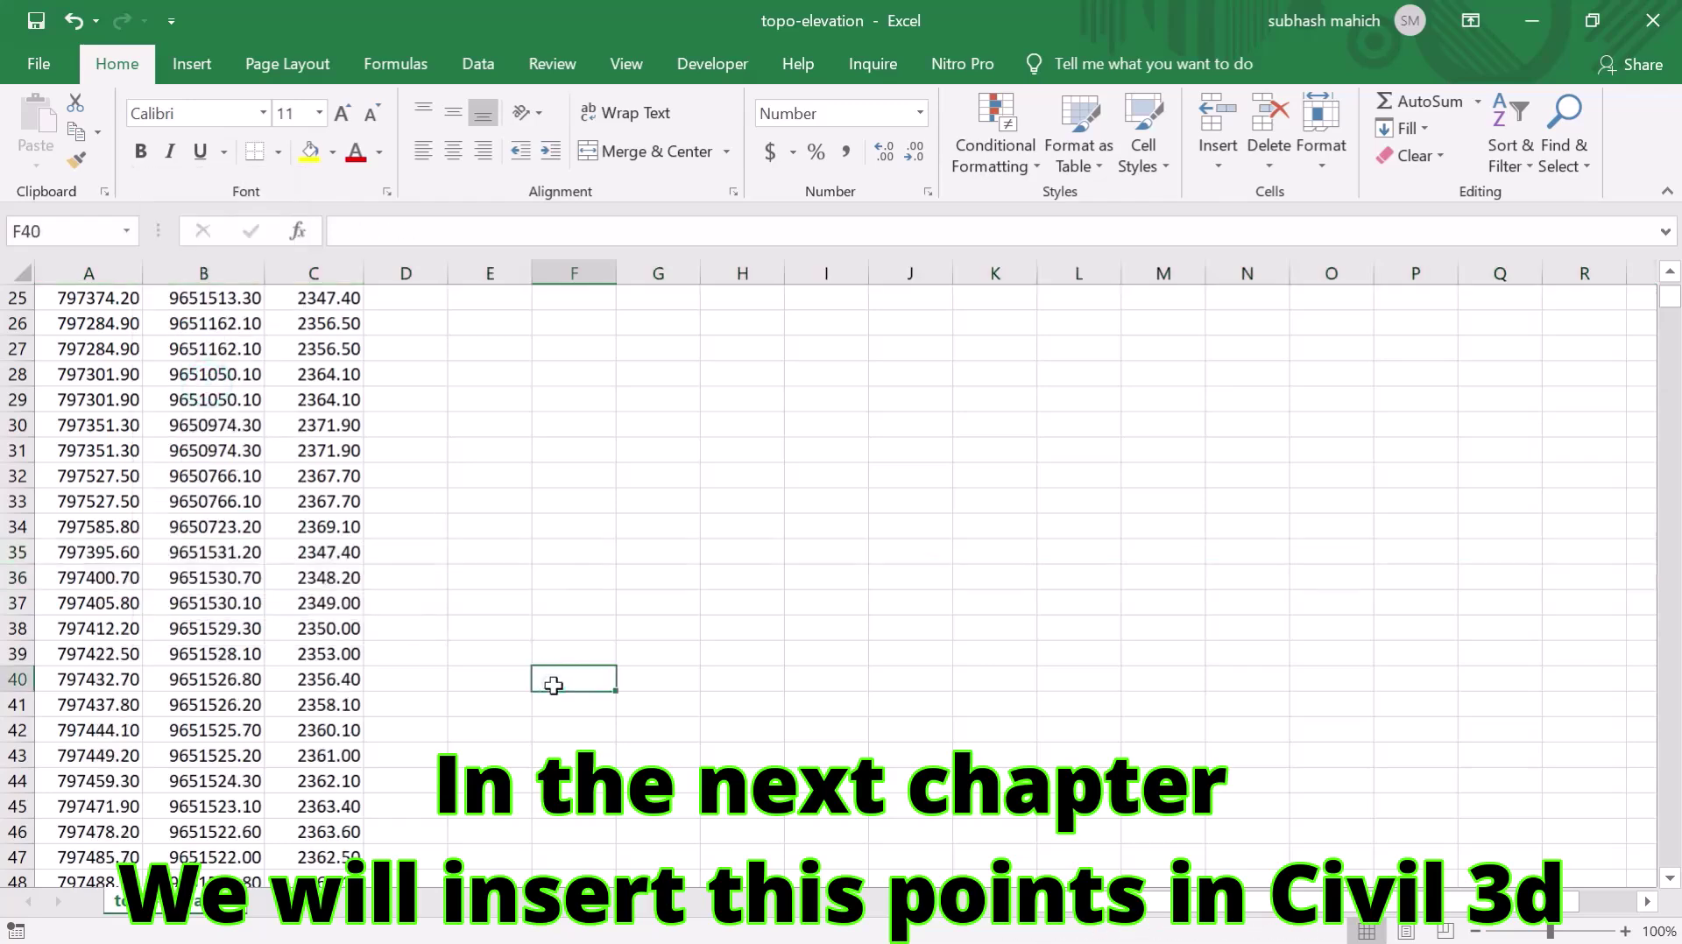
Step: Look through the easting, northing and altitude rows down to the end of the data for leftover headers or gaps
scroll(353, 658, down, 3)
scroll(353, 658, down, 20)
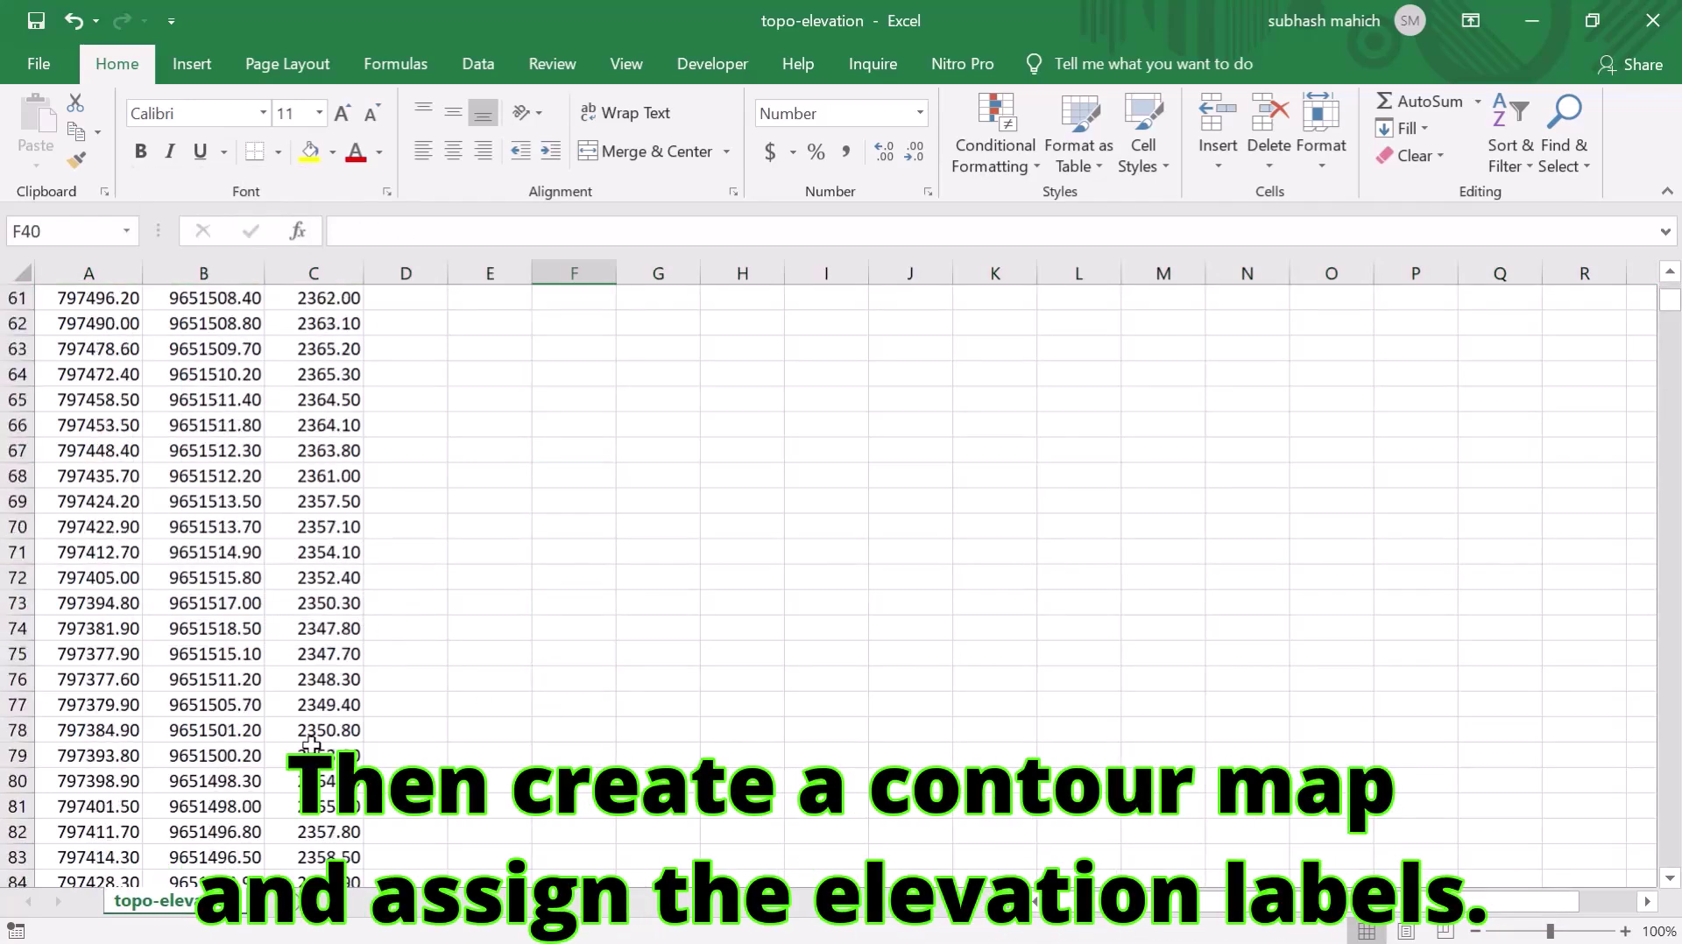
scroll(326, 739, down, 20)
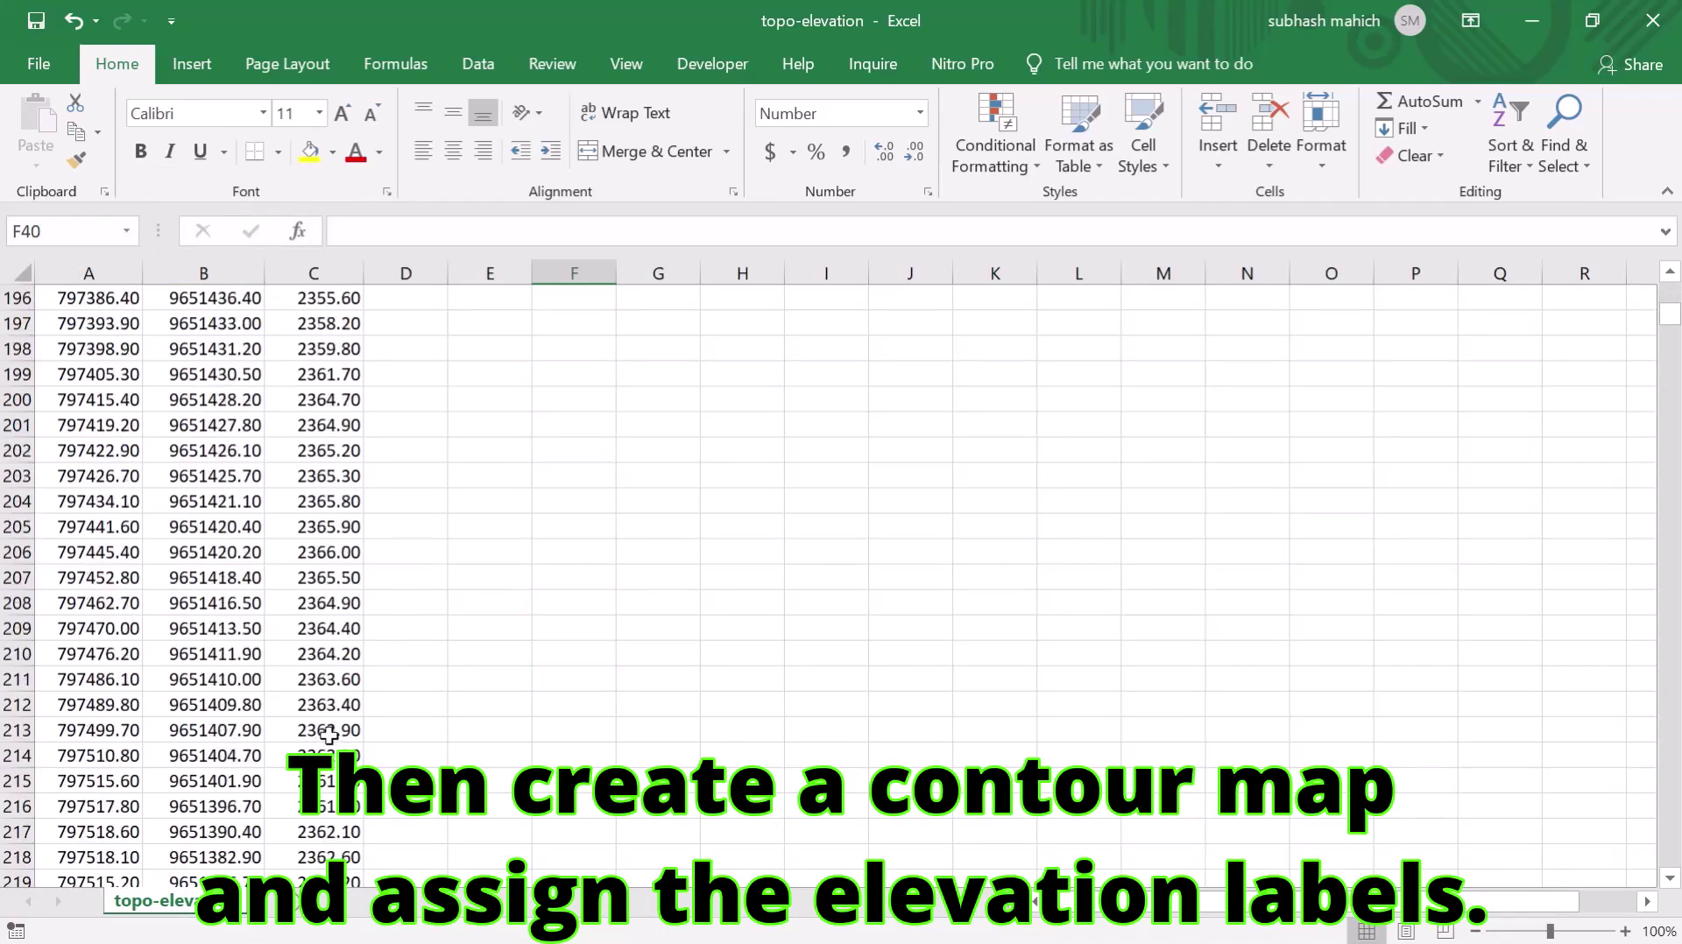
scroll(333, 727, up, 7)
scroll(481, 480, up, 20)
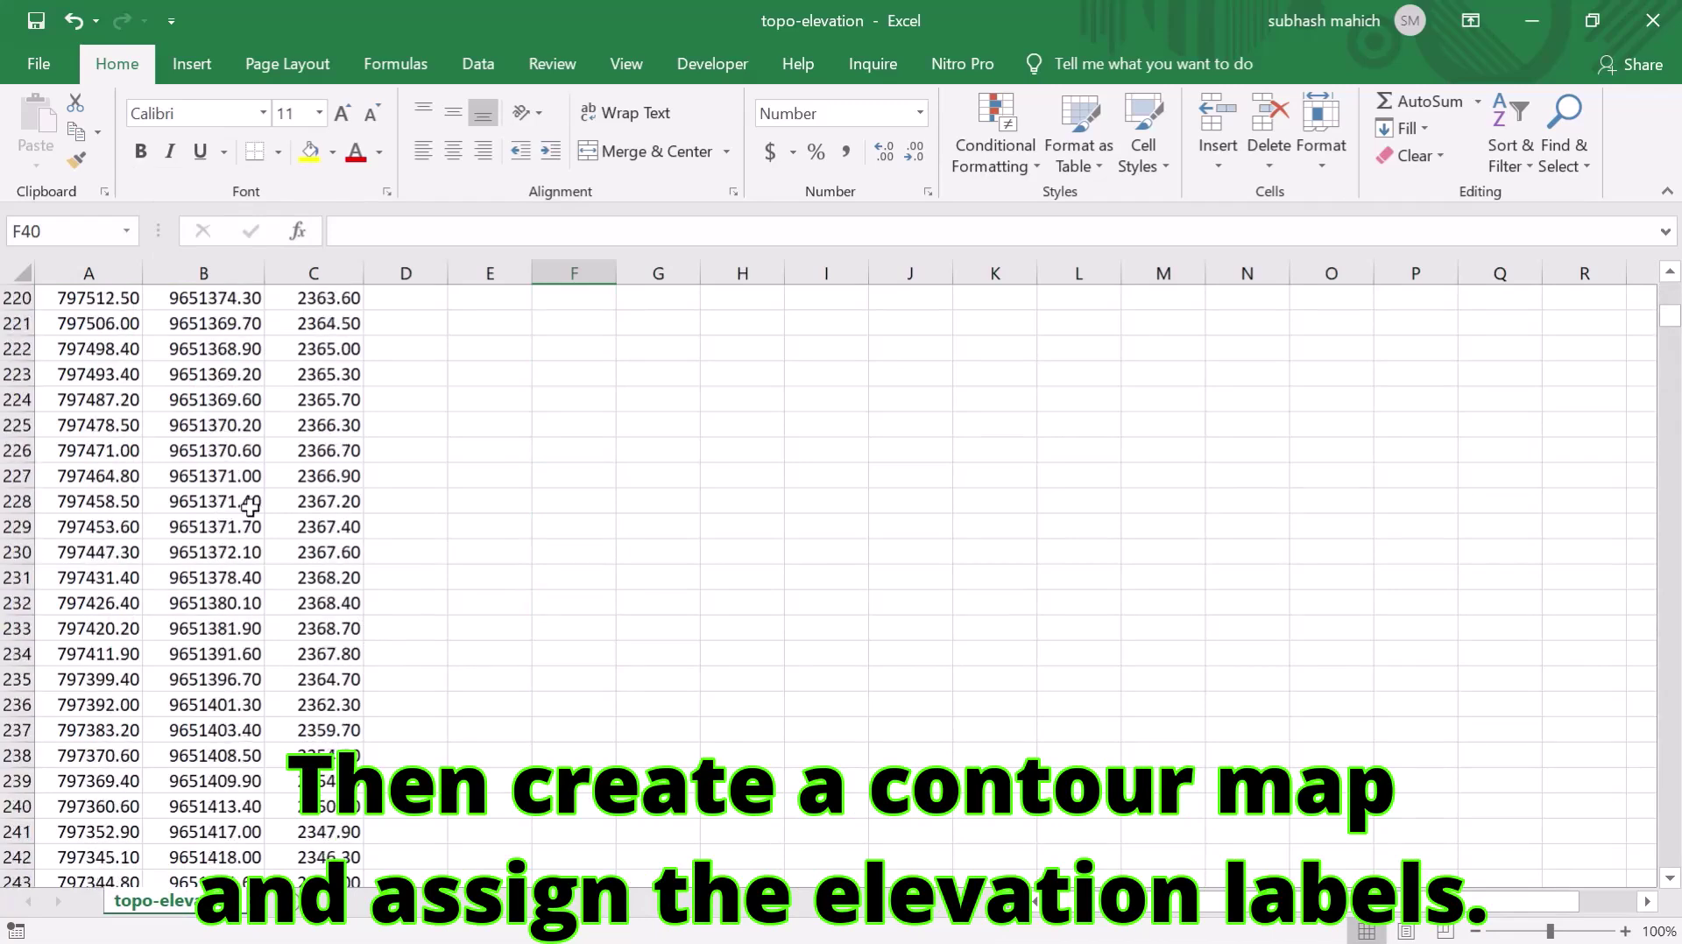
scroll(481, 480, down, 4)
drag(1668, 312, 1669, 915)
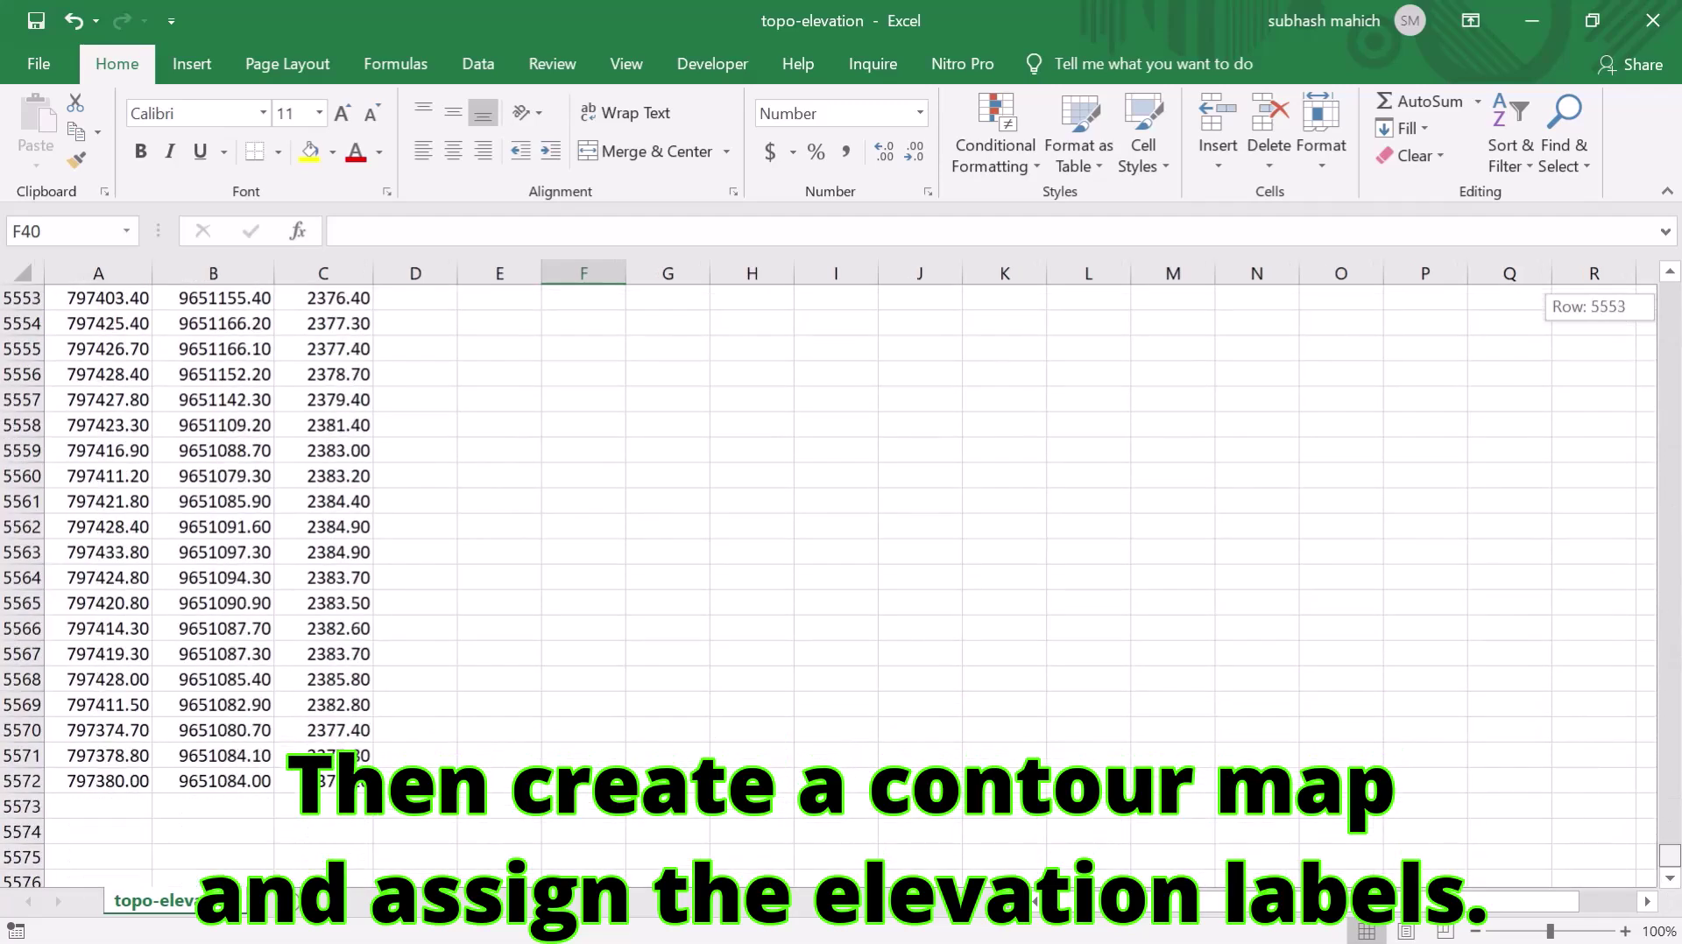
drag(1668, 854, 1669, 295)
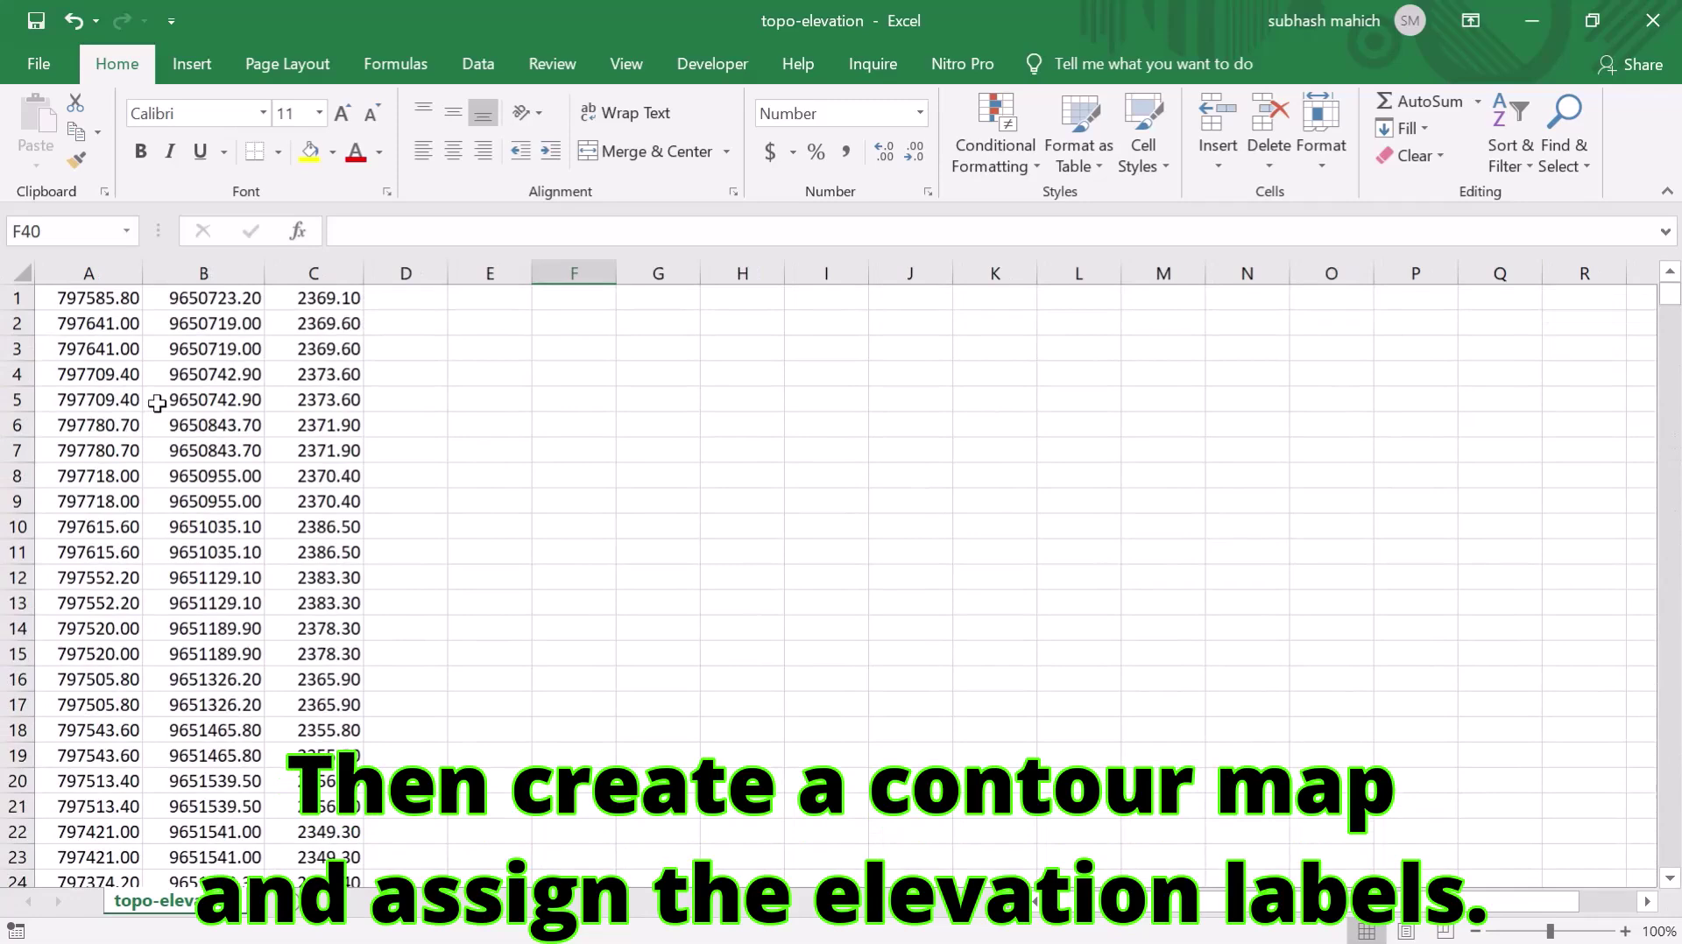
Step: Insert a new column before the eastings and enter point numbers 1 and 2 in A1 and A2
click(86, 277)
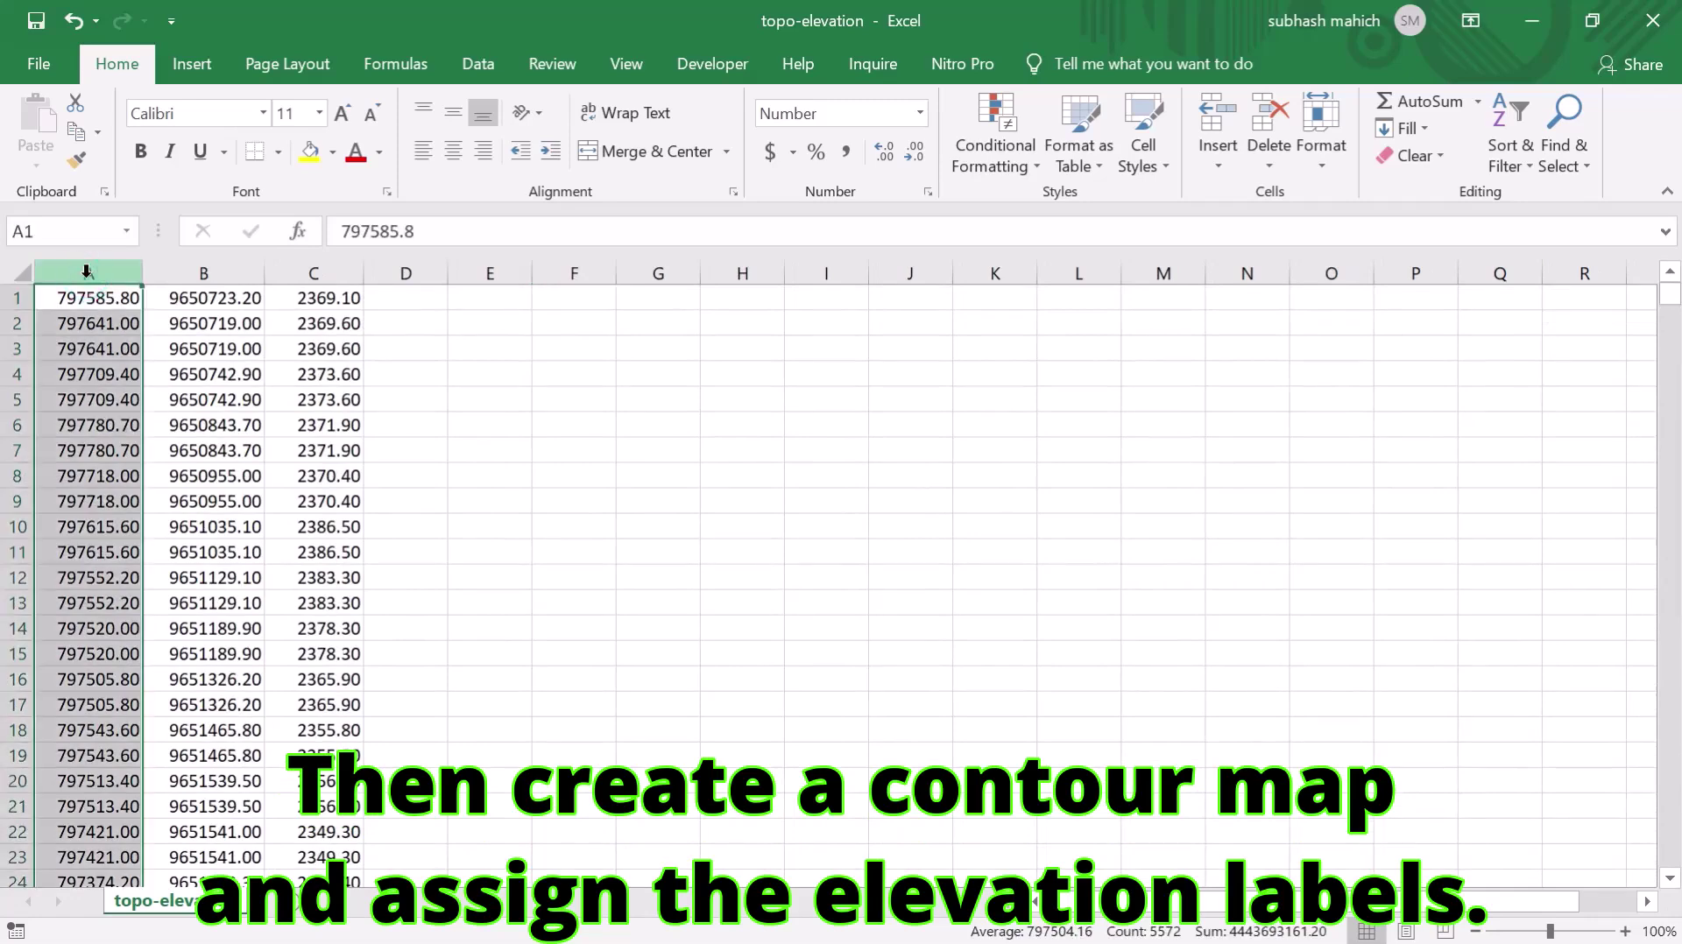
right_click(86, 277)
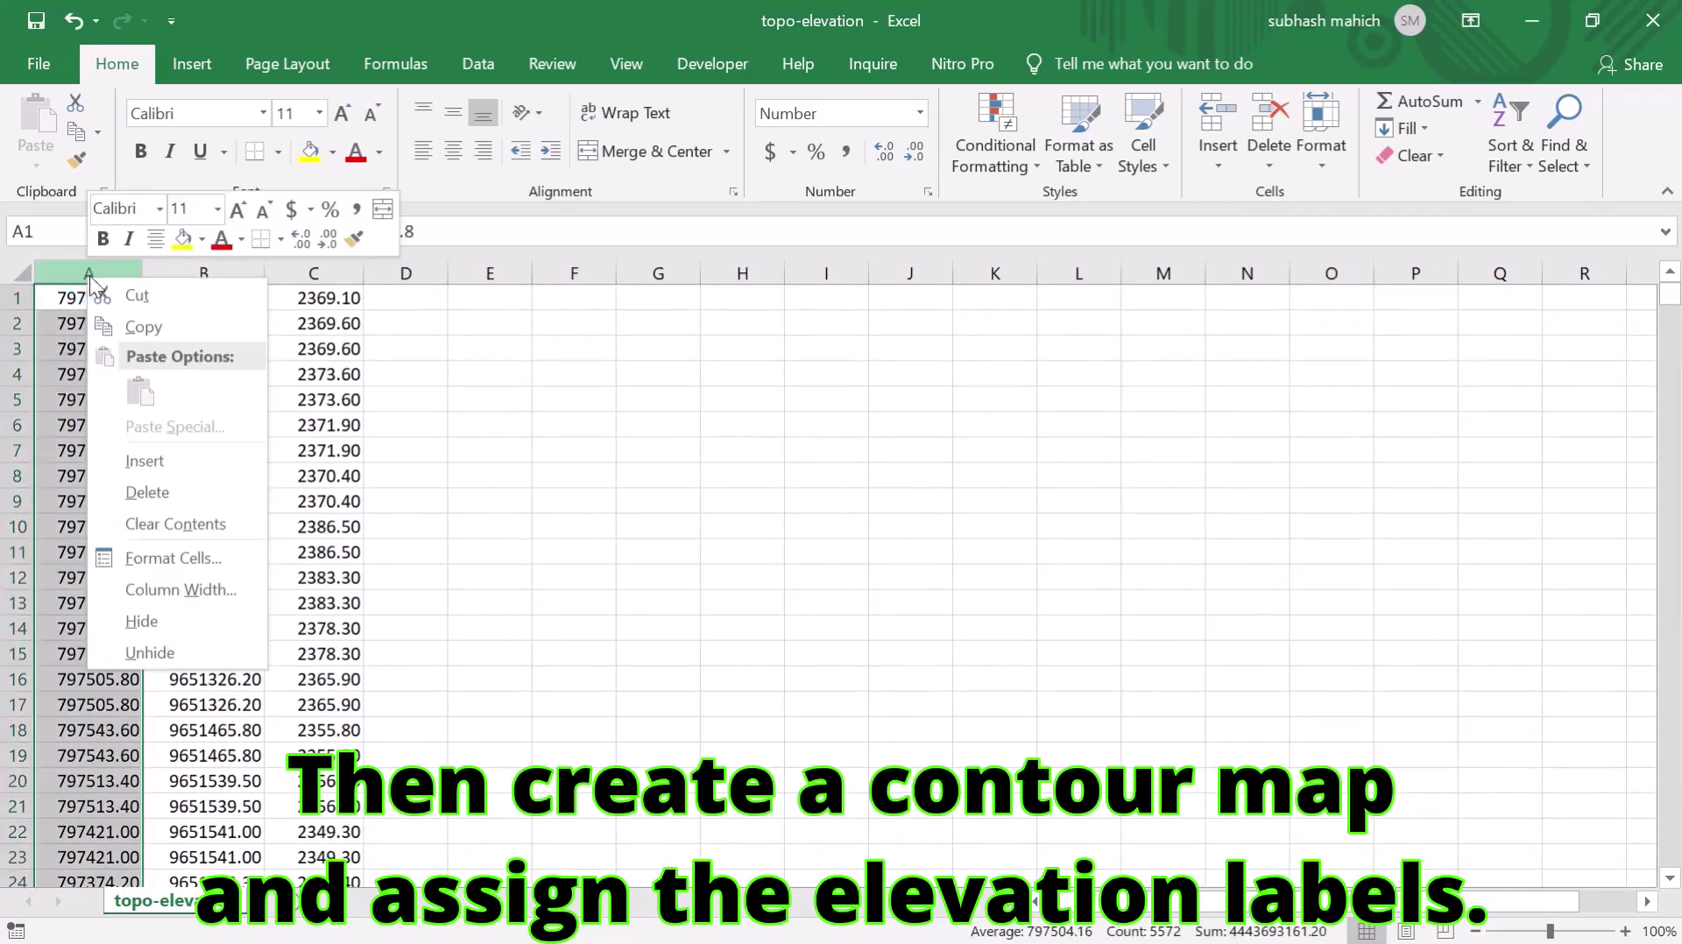
click(147, 462)
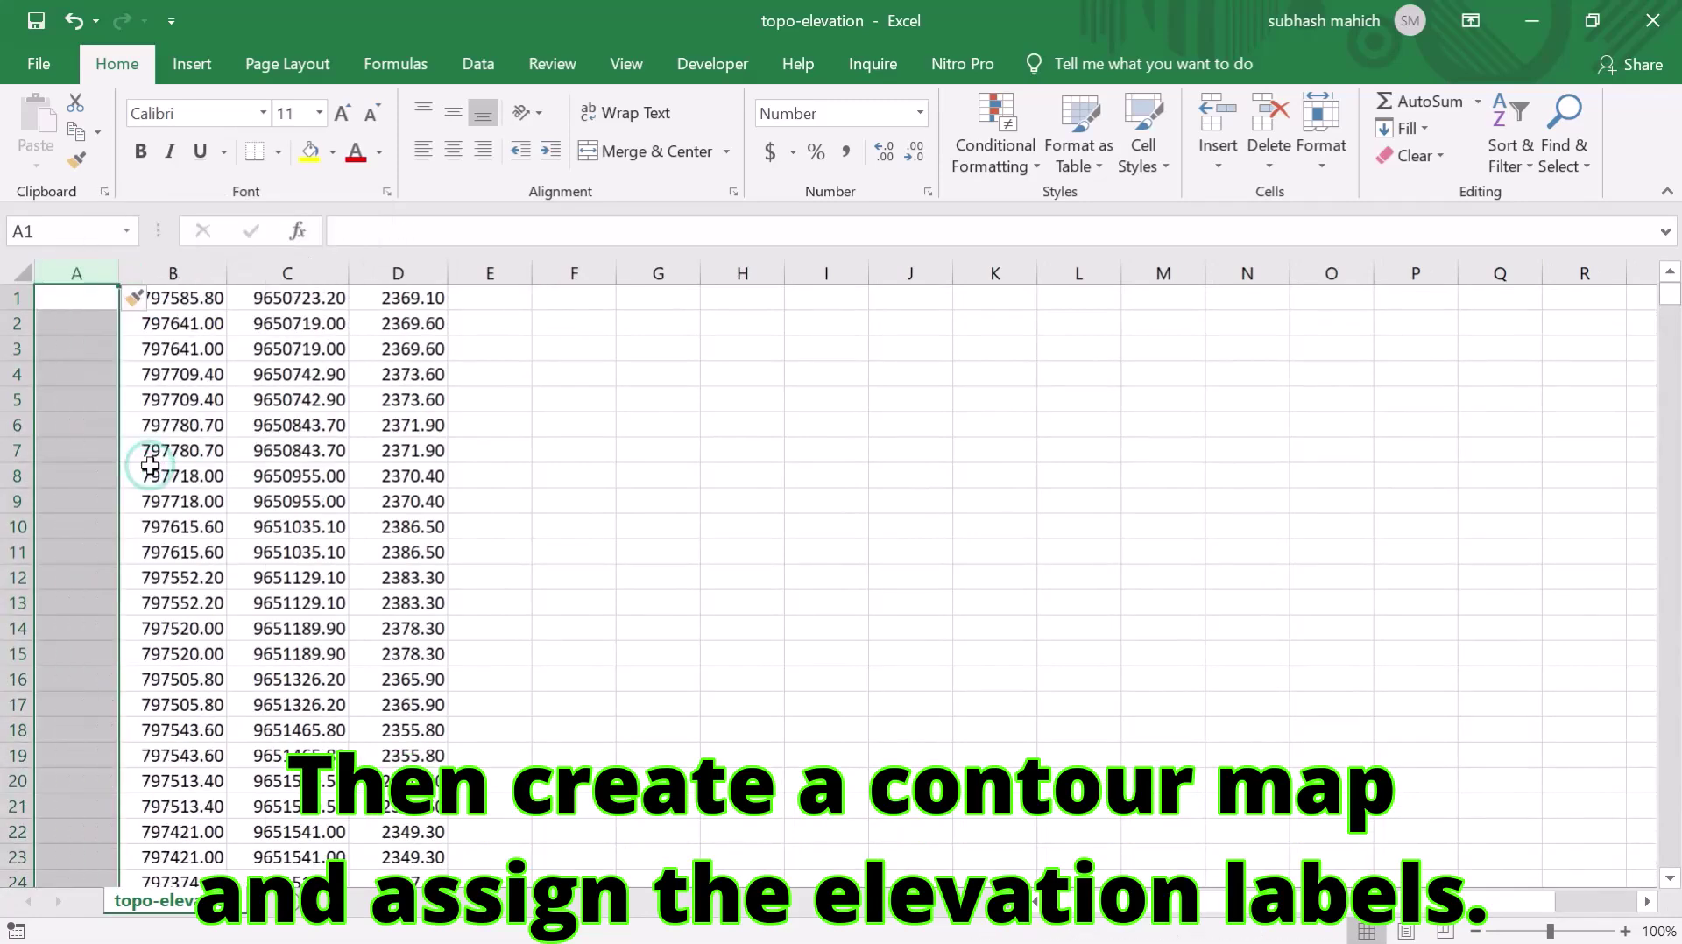
click(82, 299)
text(1)
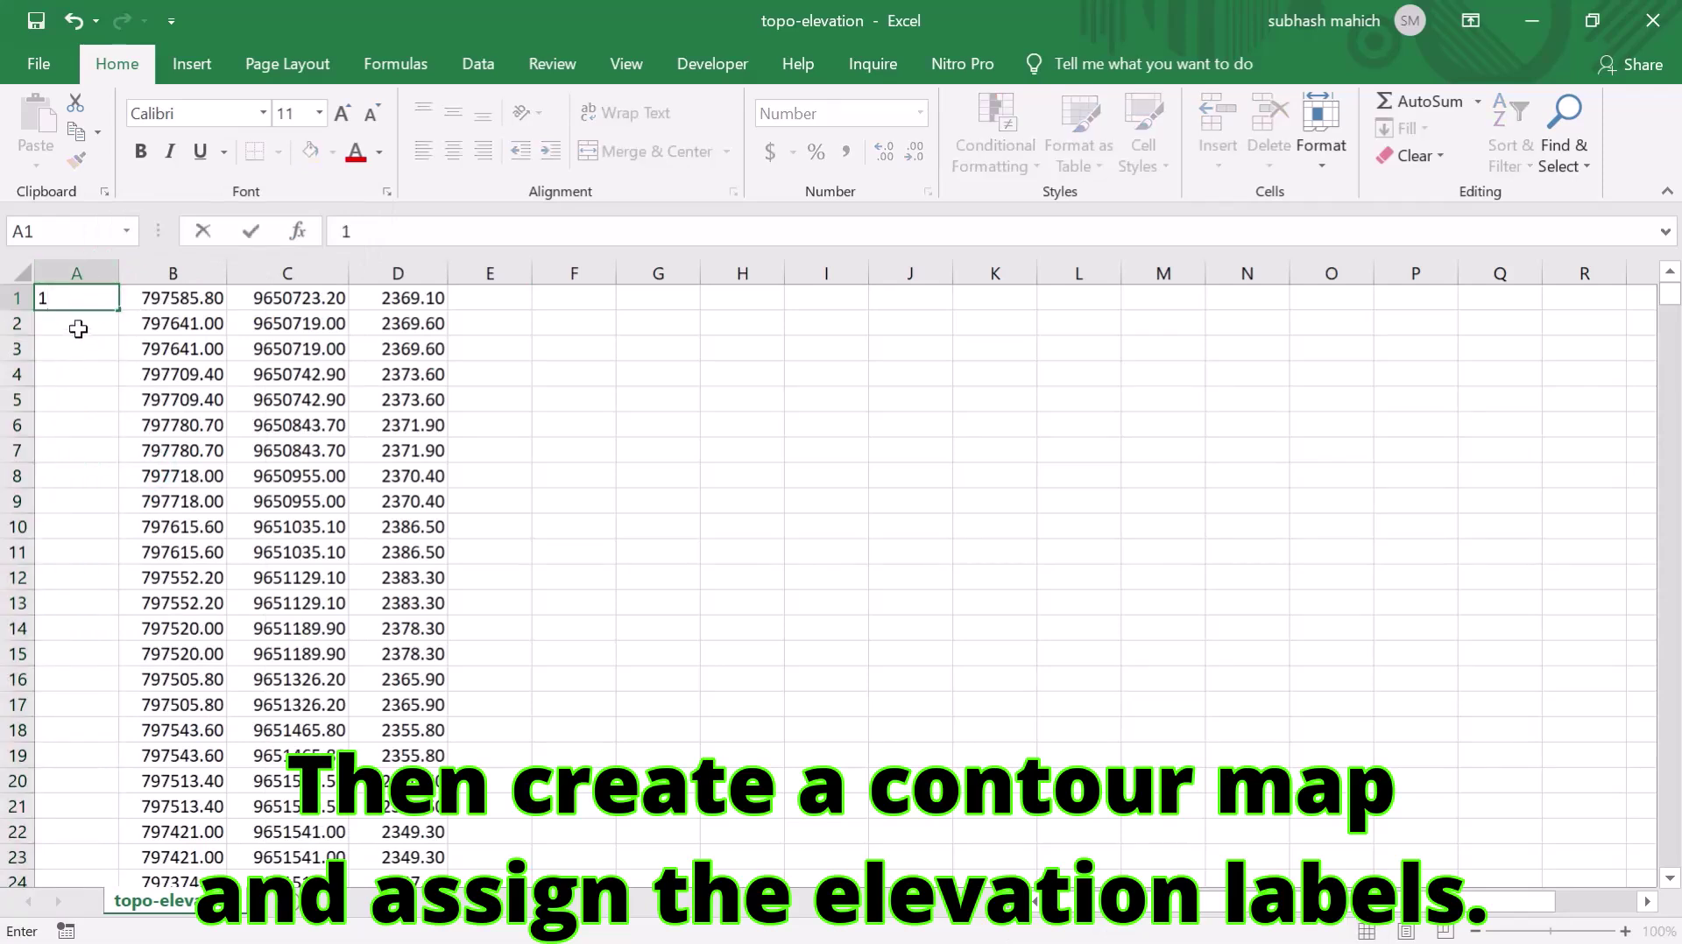
click(77, 335)
text(2)
click(78, 369)
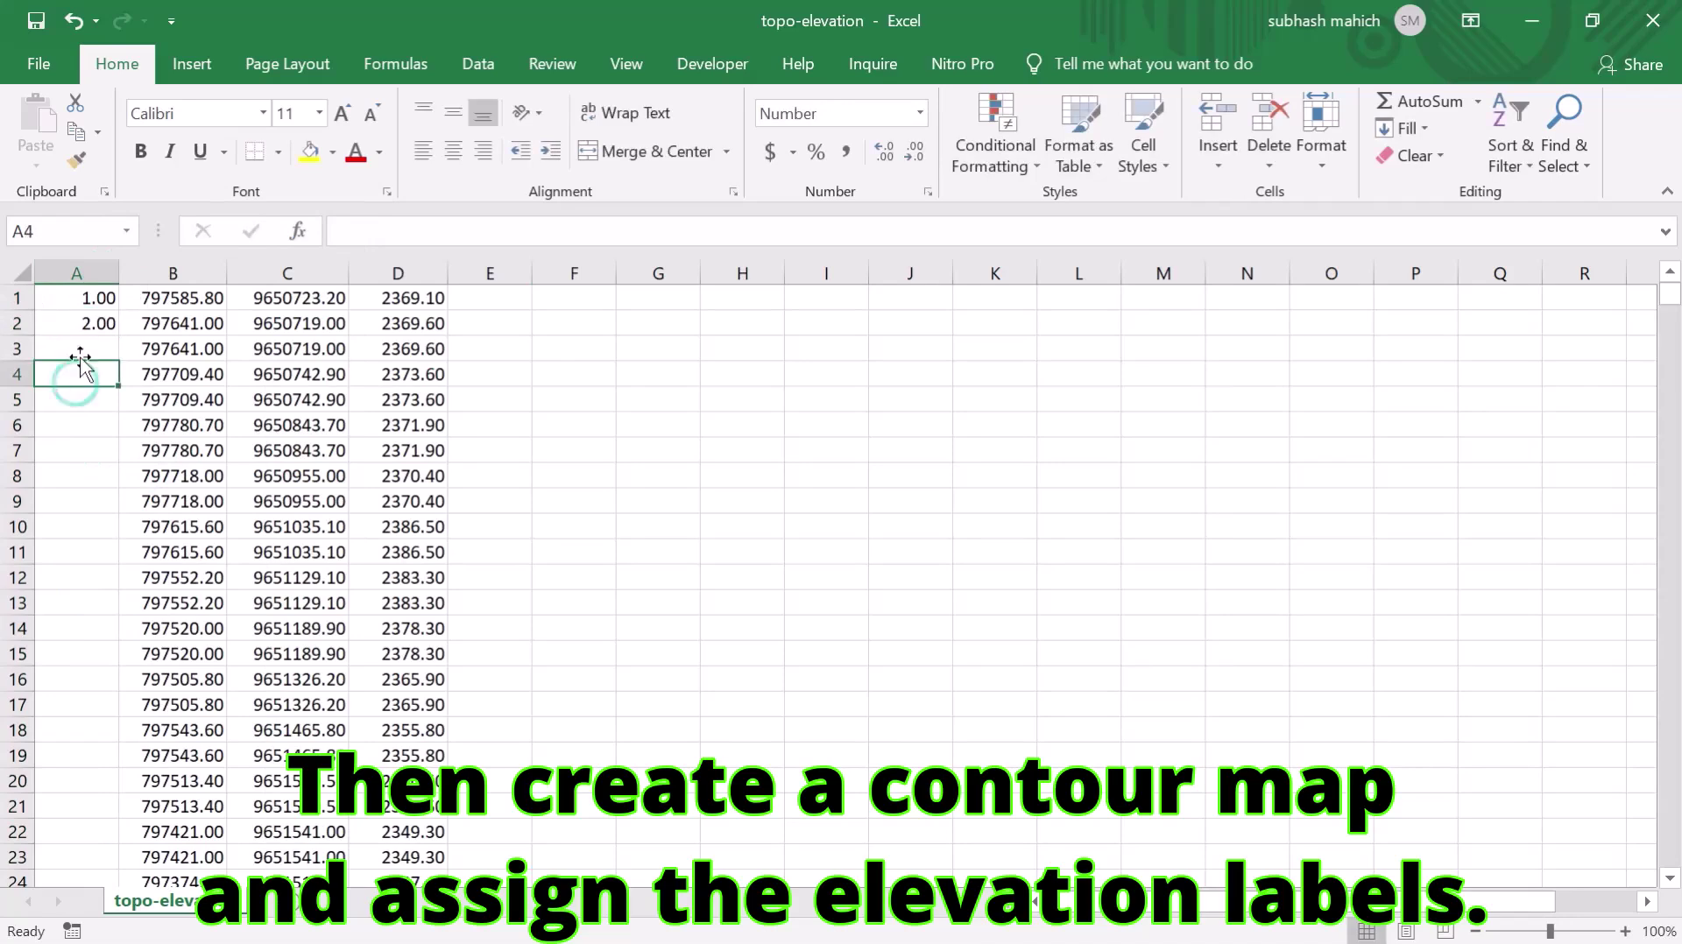
Step: Set the number format of column A to 0 decimal places
click(95, 272)
right_click(97, 275)
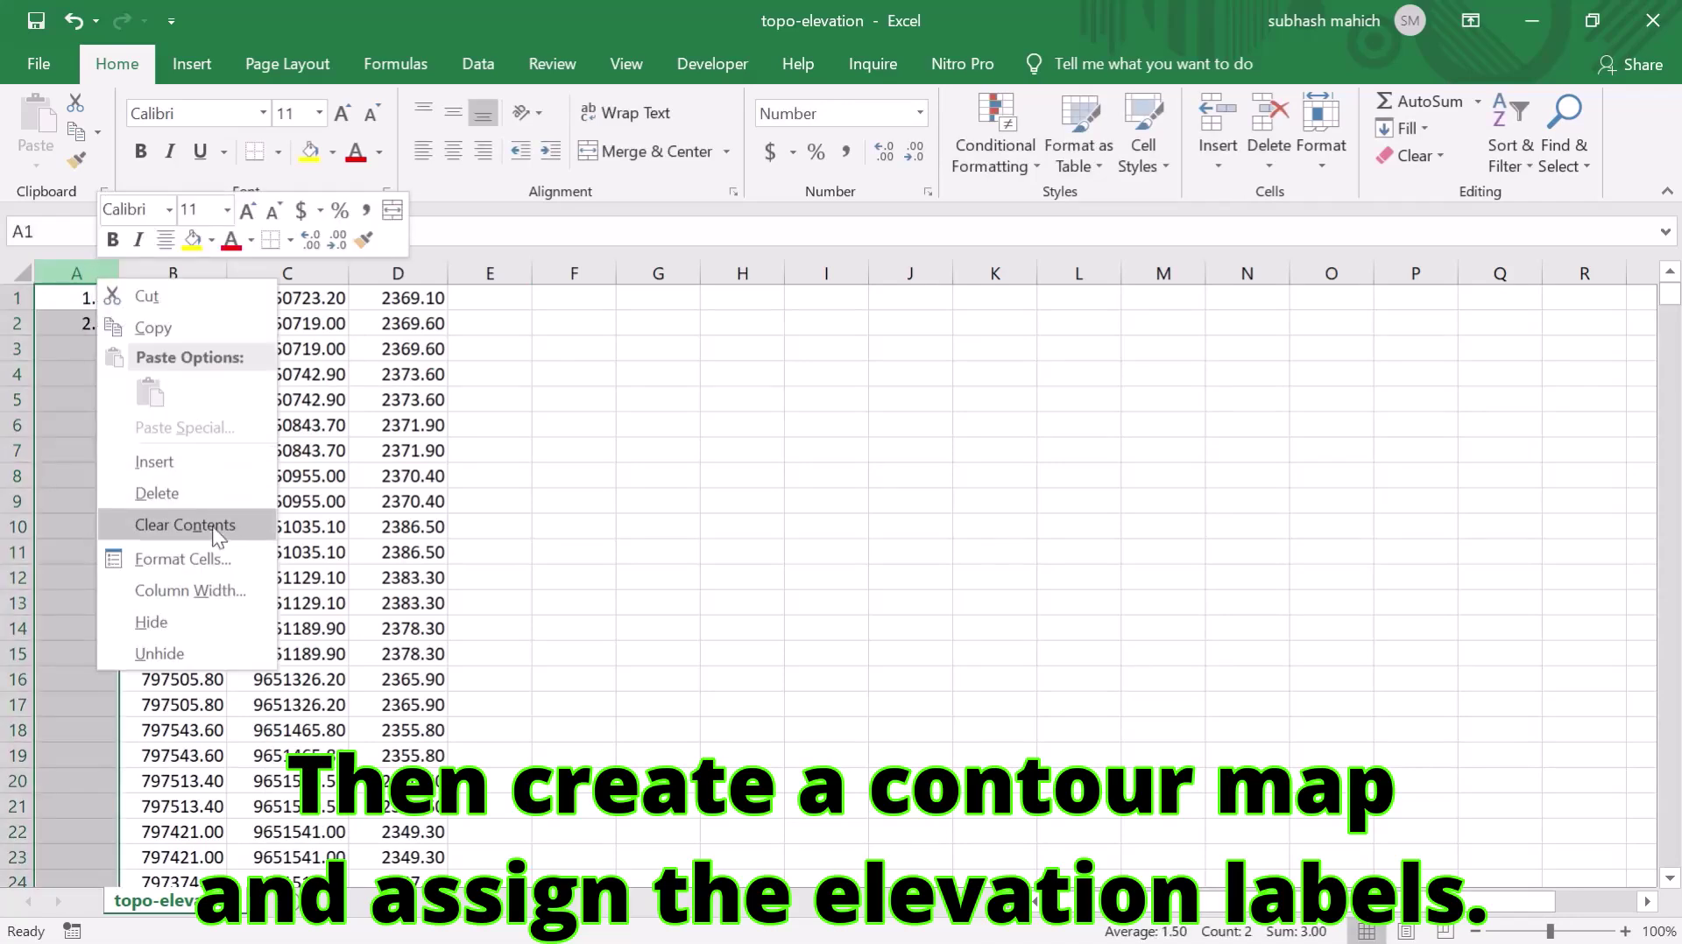
click(197, 560)
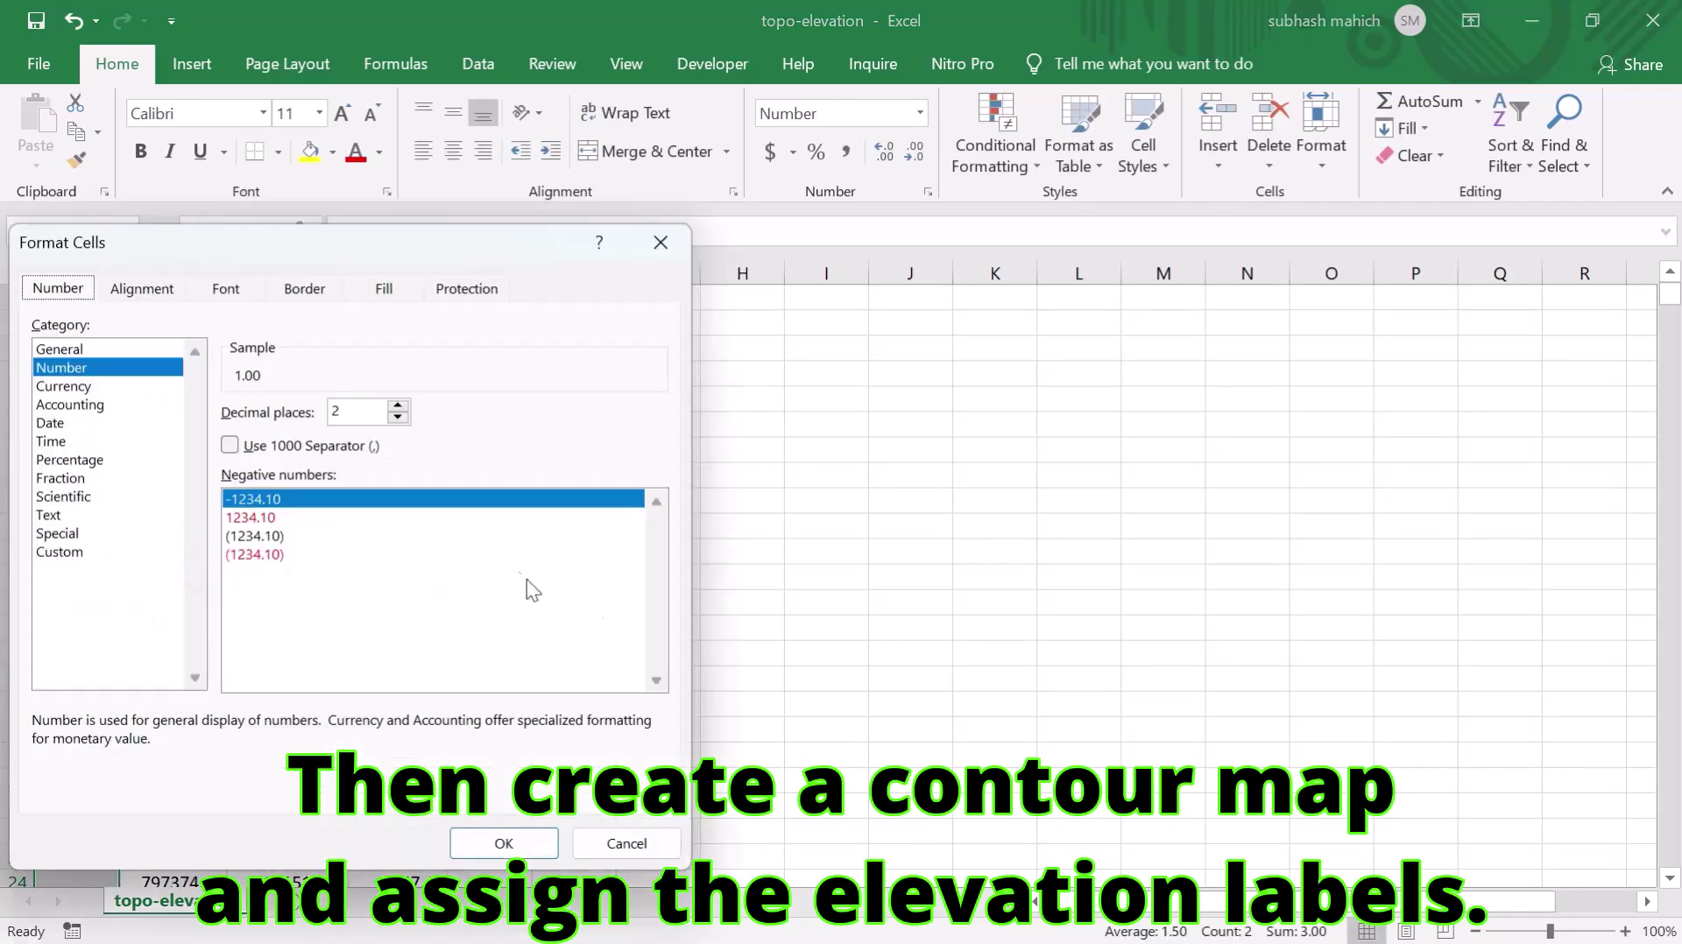
click(349, 412)
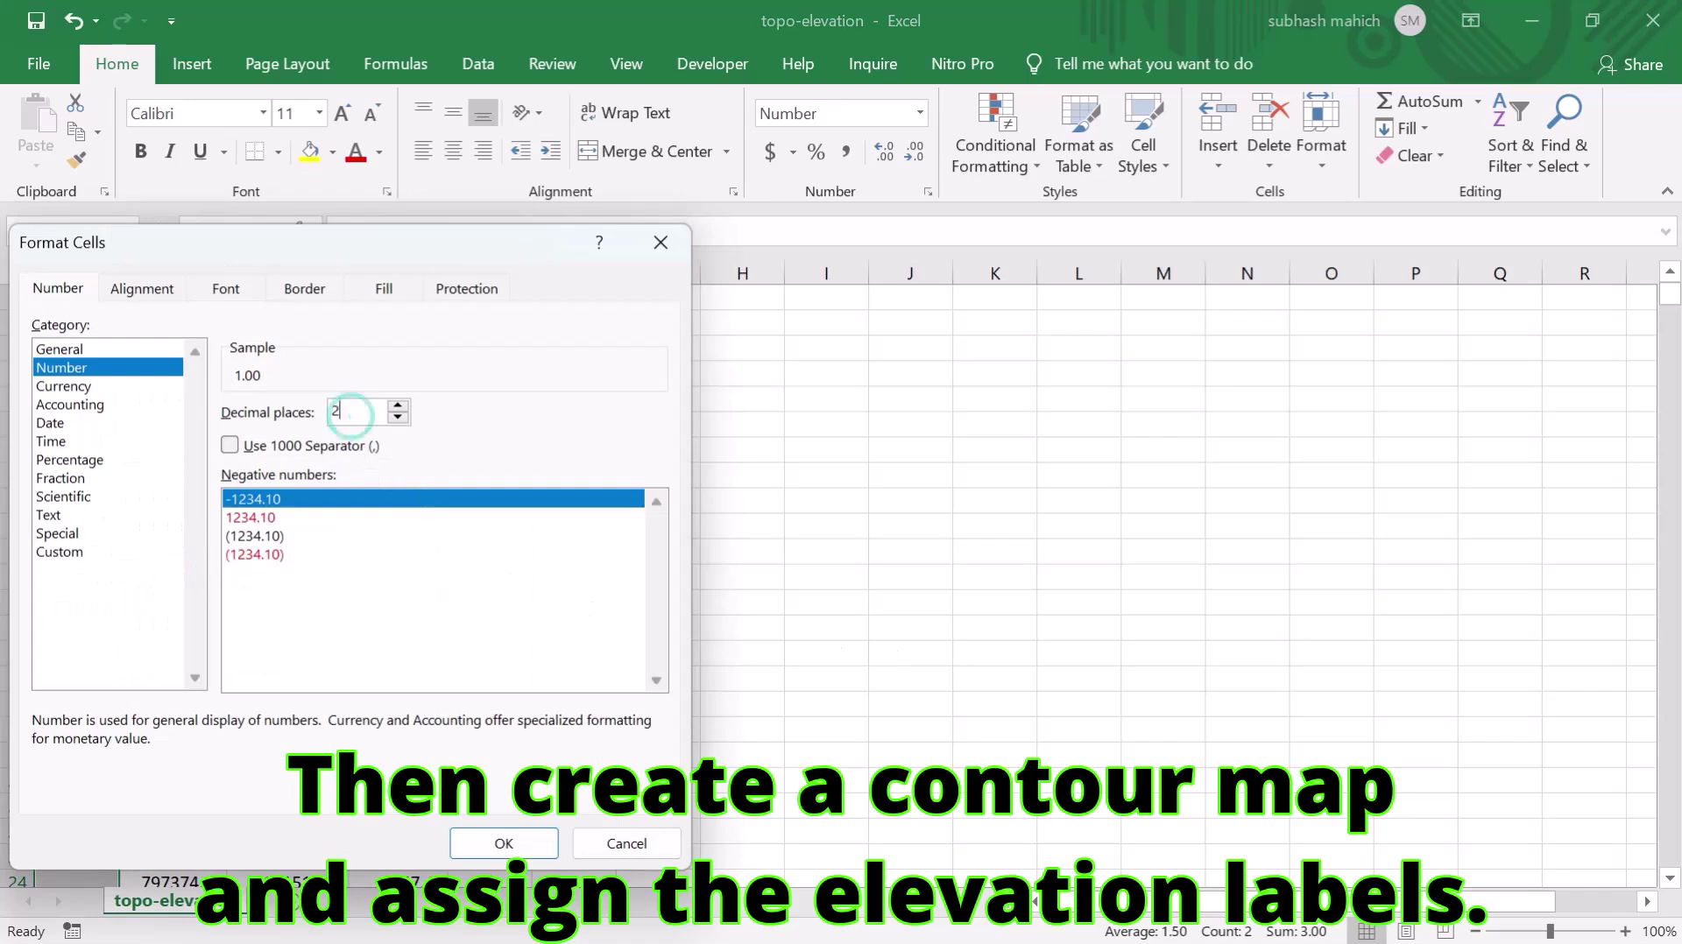
click(399, 418)
click(398, 418)
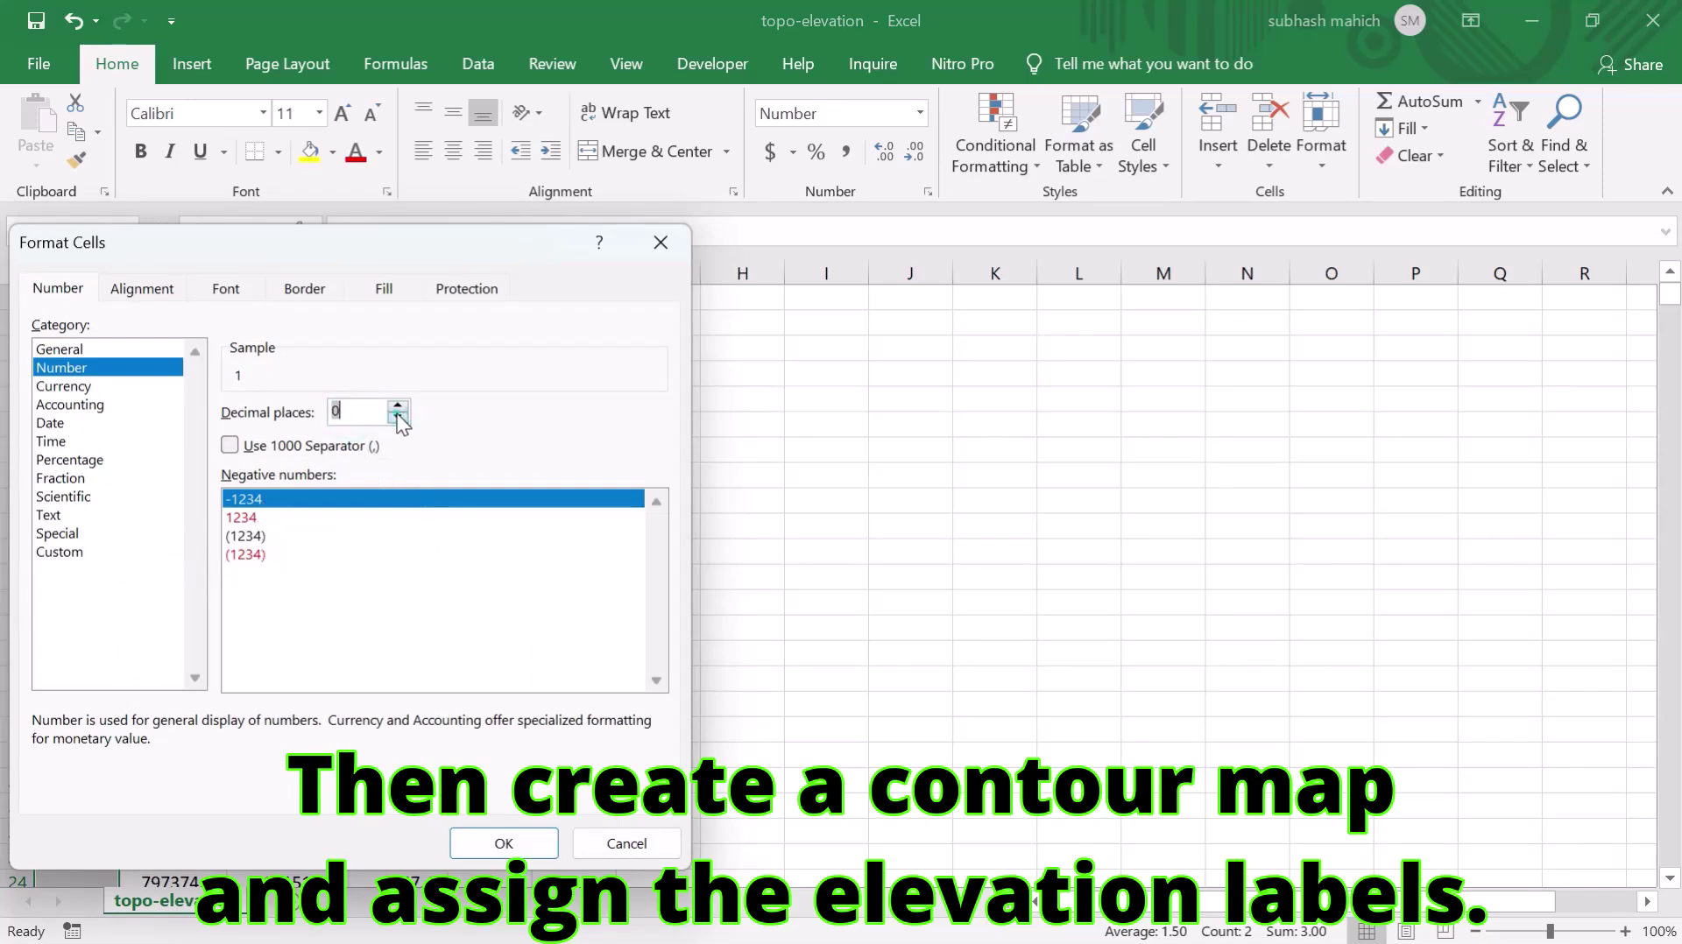
click(503, 843)
Step: Extend the point numbering from A1:A2 down column A to the last data row
drag(84, 302, 98, 324)
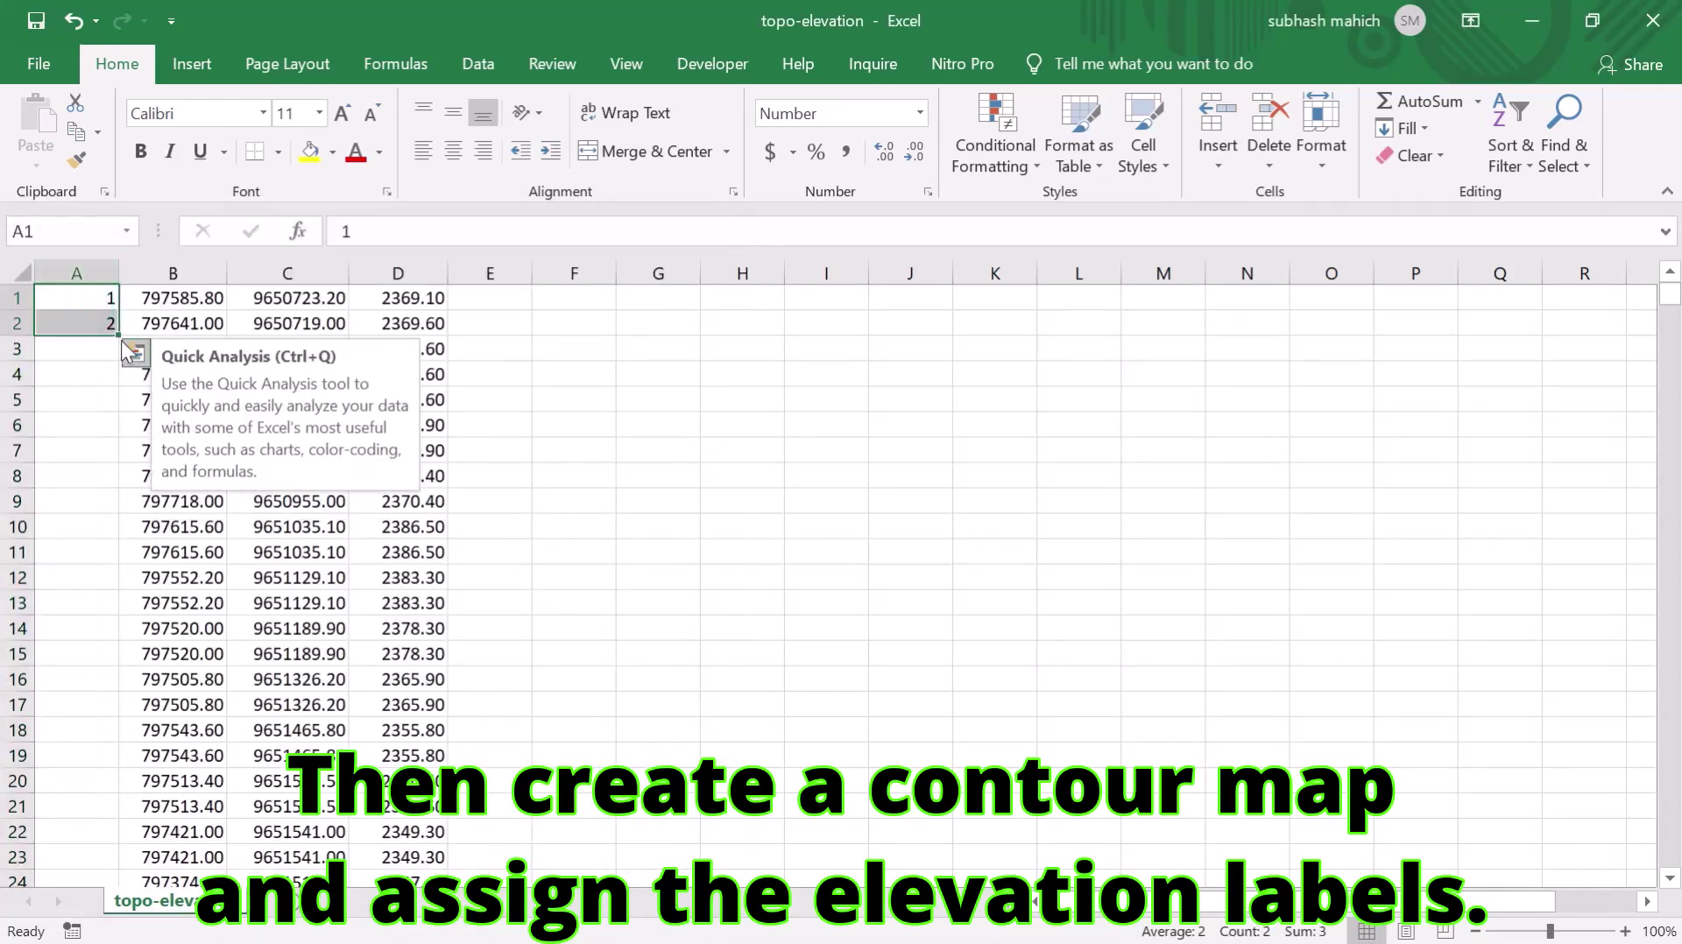
double_click(121, 337)
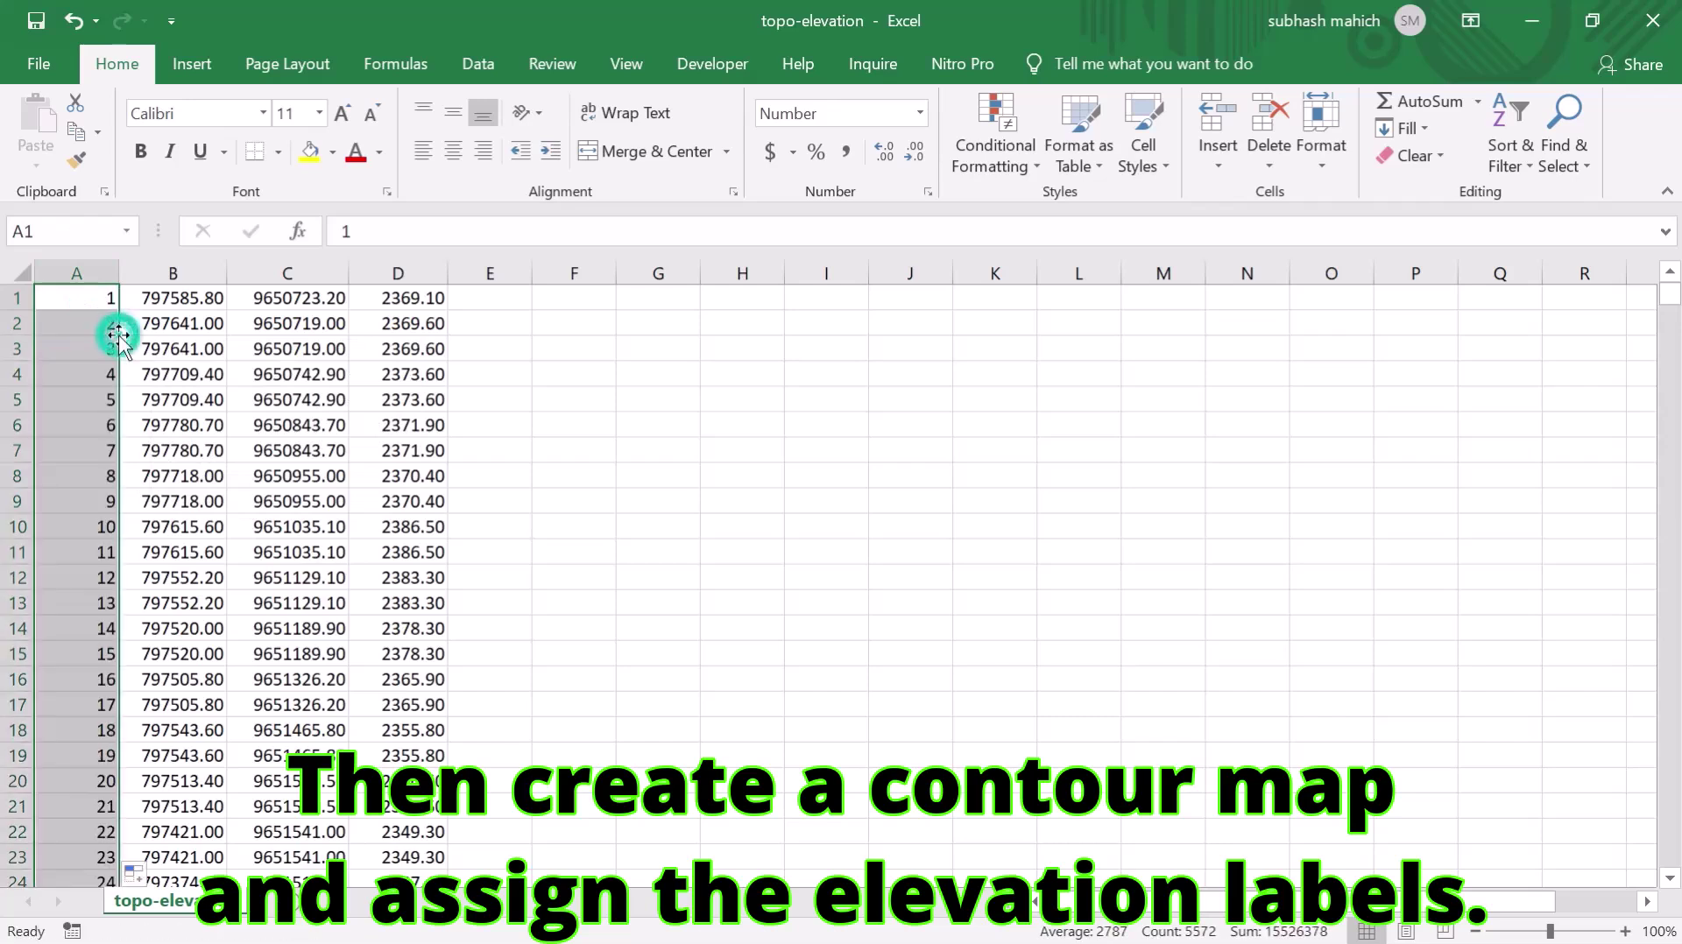
click(1057, 527)
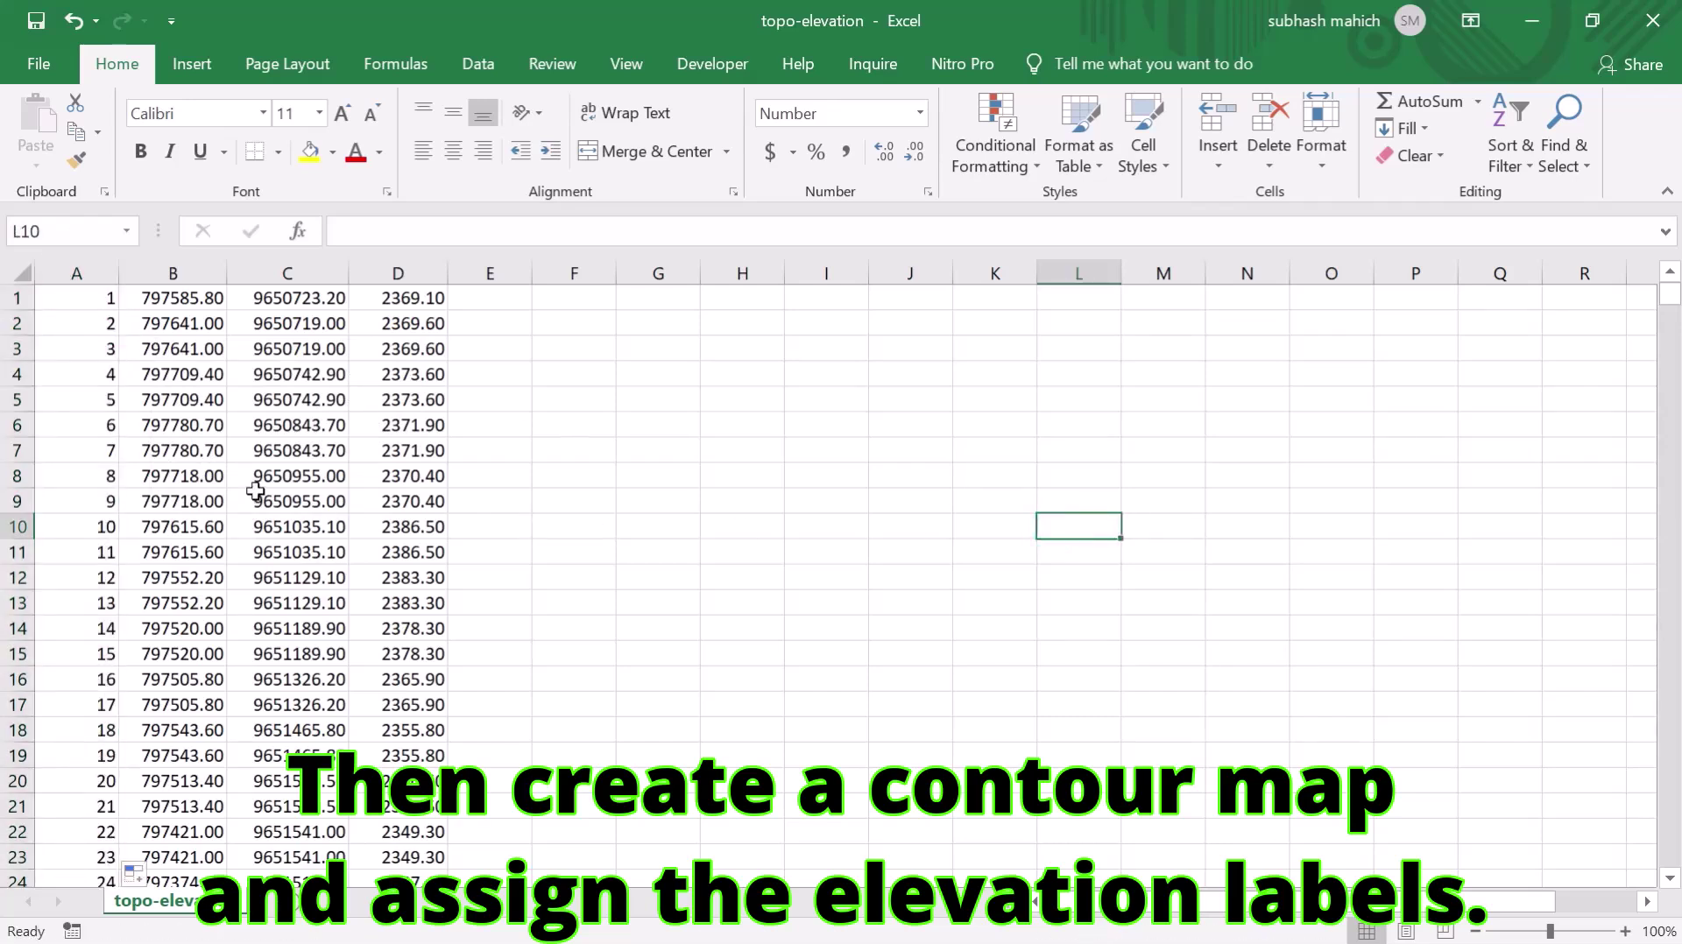
Step: Check the numbering at the end of the data, and save and close the topo-elevation file
drag(1669, 296, 1670, 855)
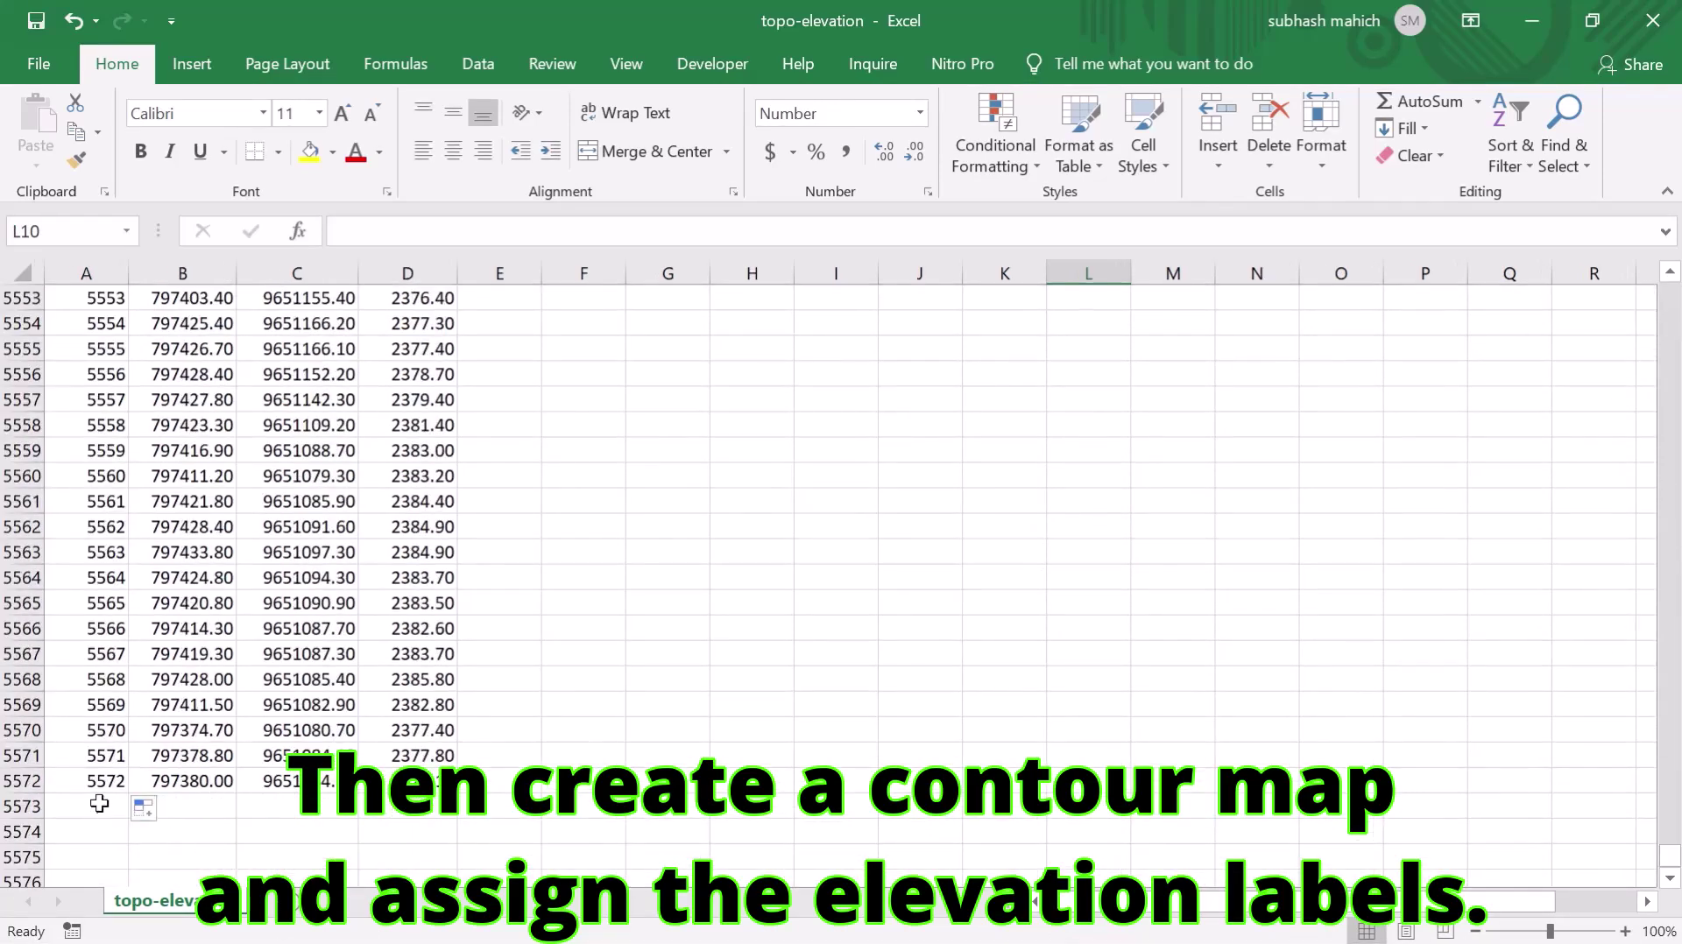
scroll(1078, 749, up, 20)
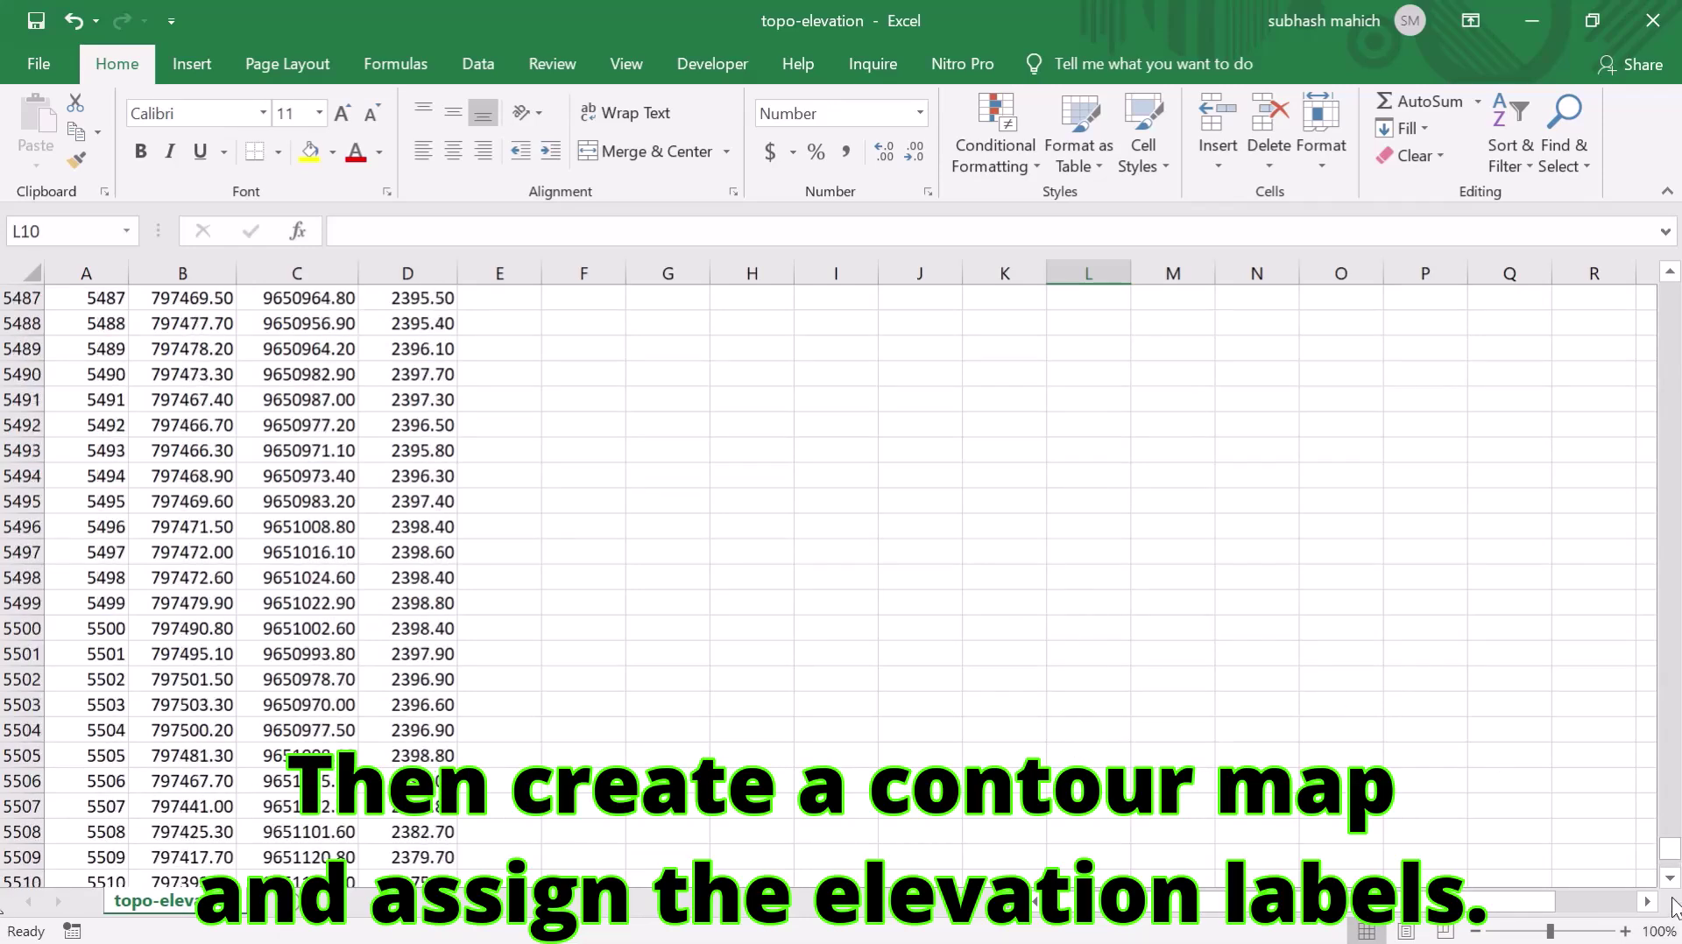
drag(1670, 845, 1673, 289)
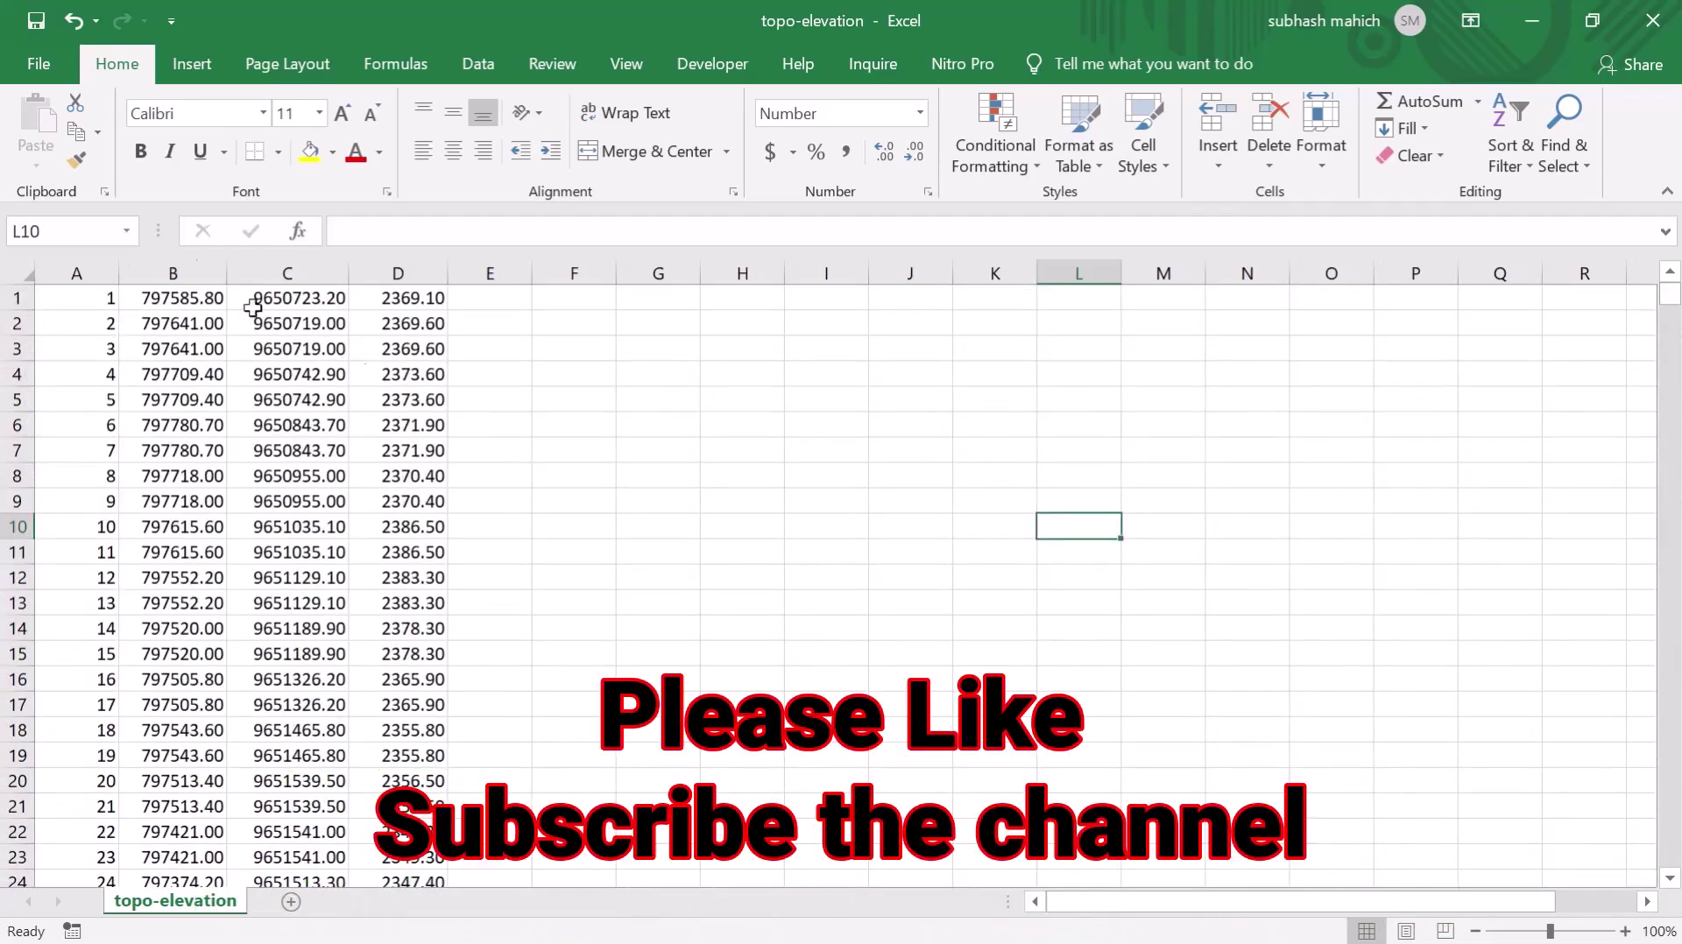
click(34, 29)
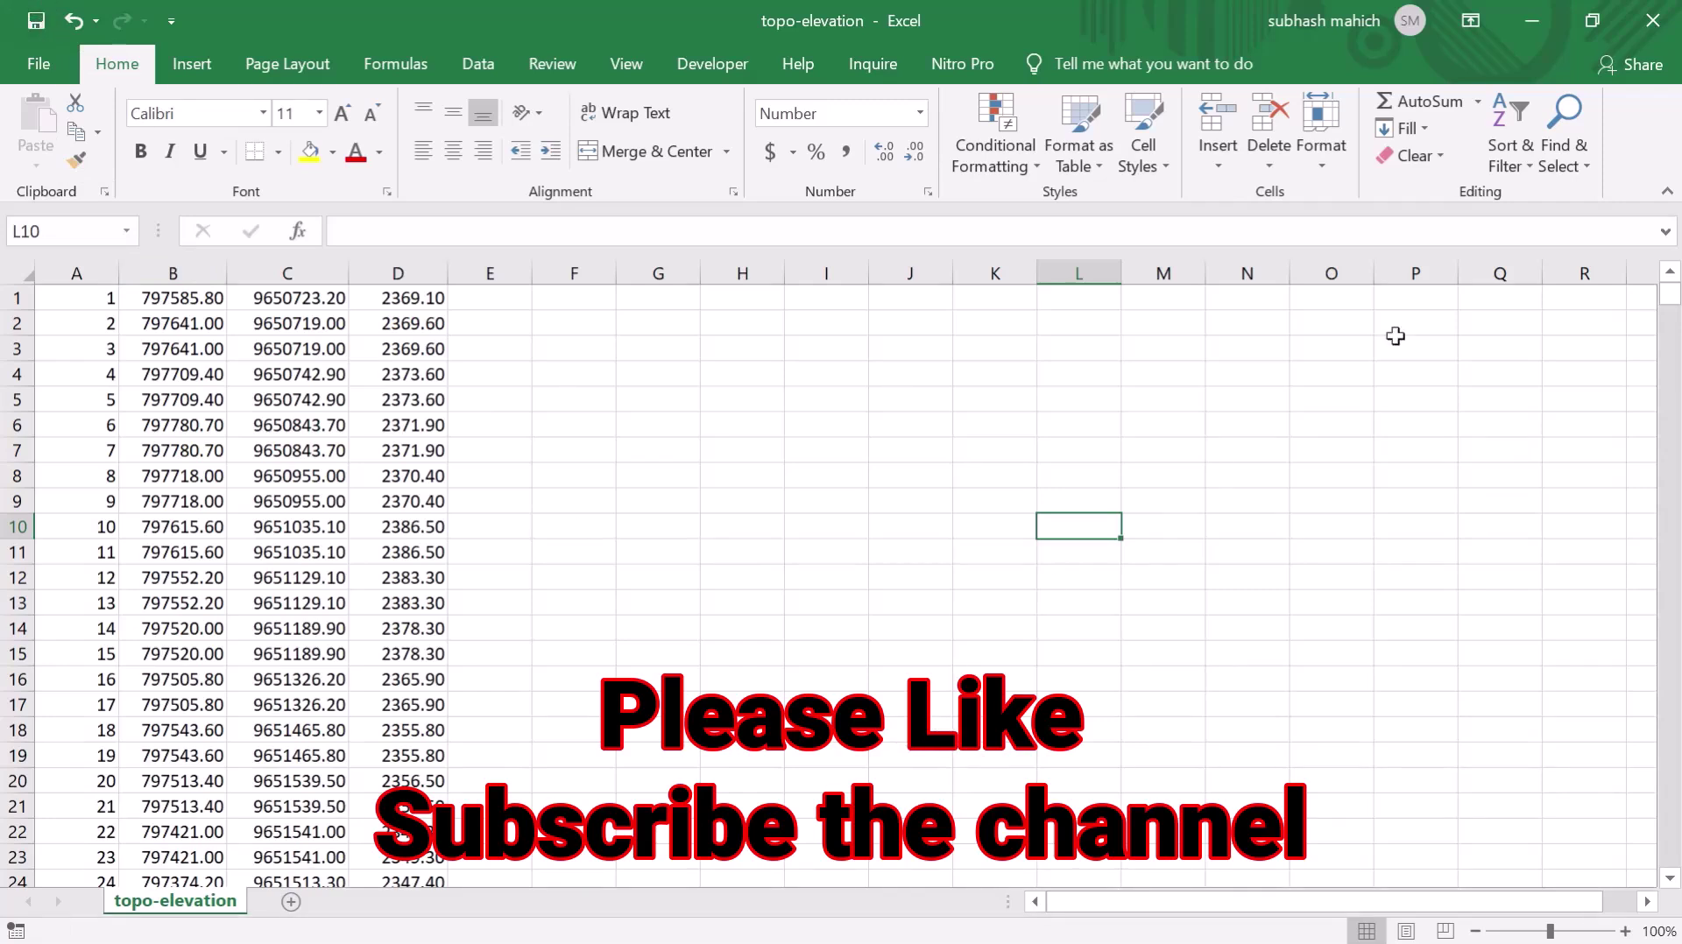
click(1658, 26)
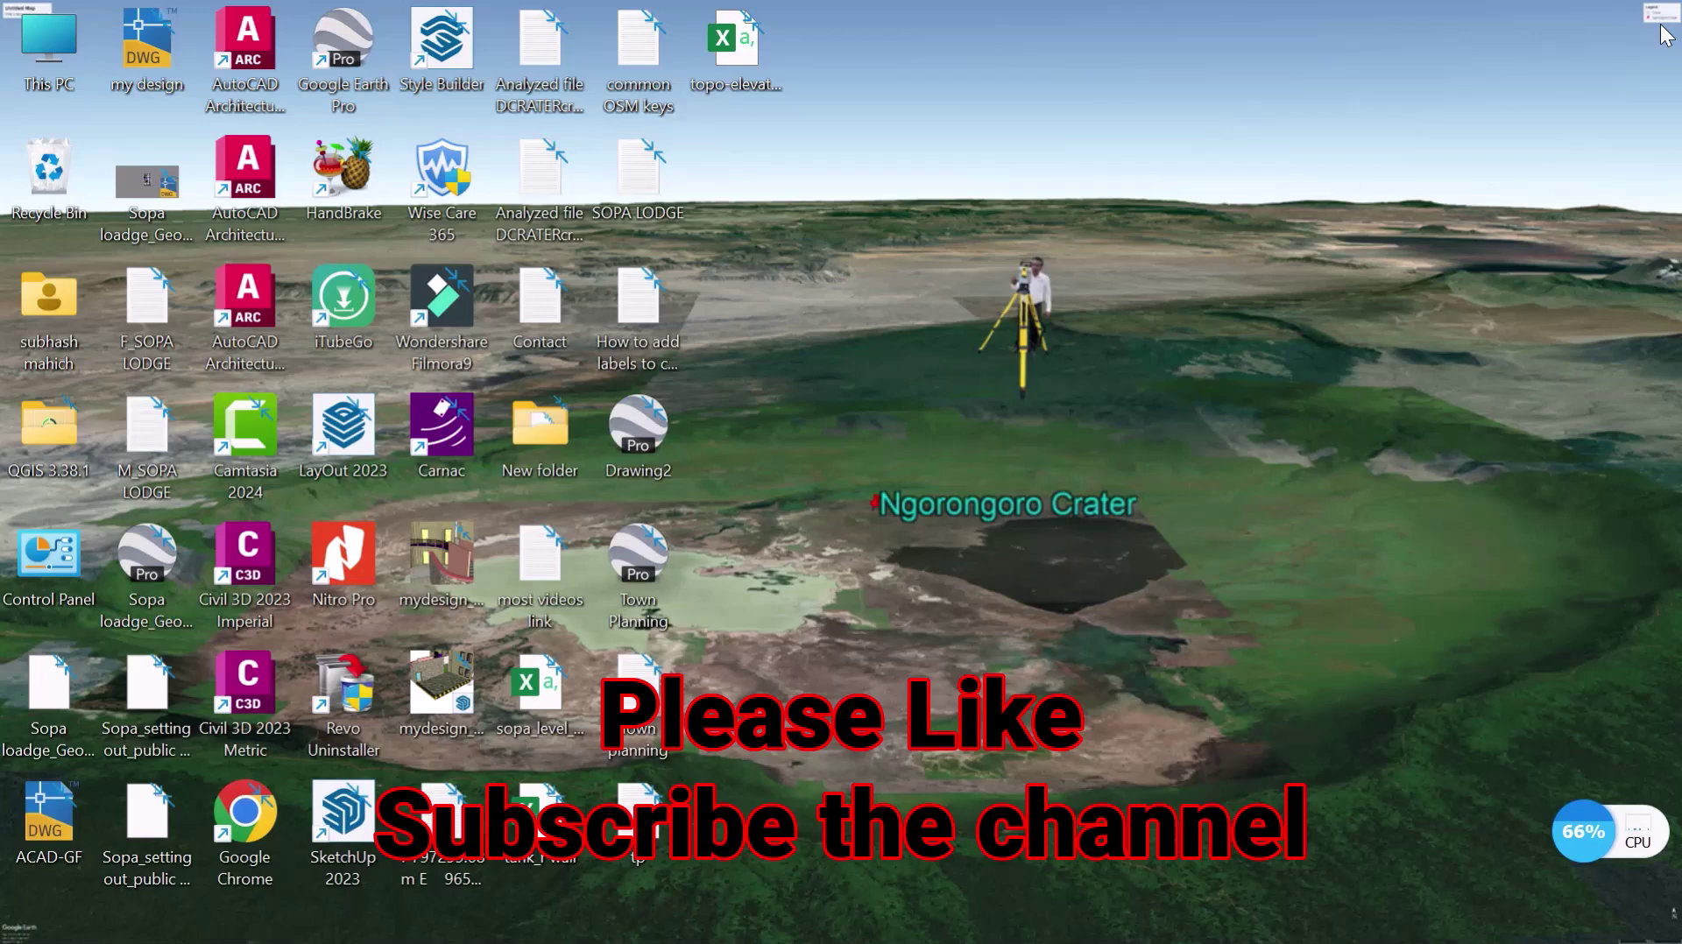